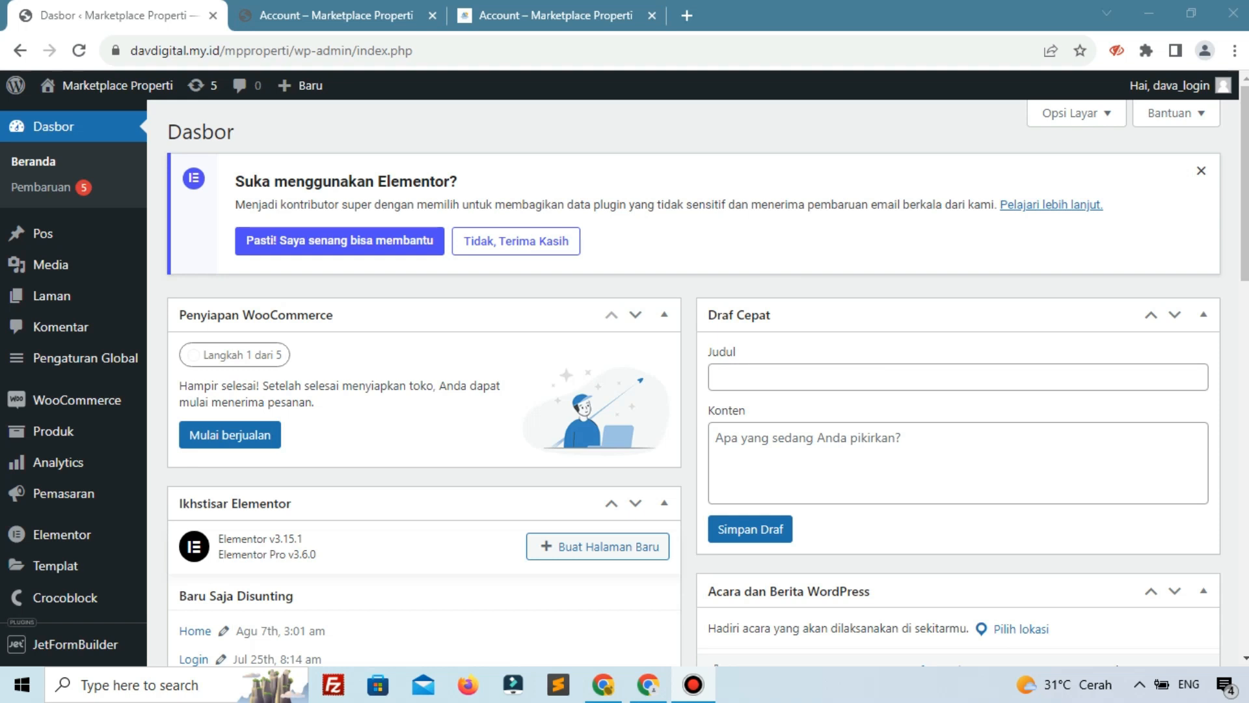
# Review the My Property account page and the Rumah Minimalis listing's finished Edit Property form
pyautogui.click(300, 15)
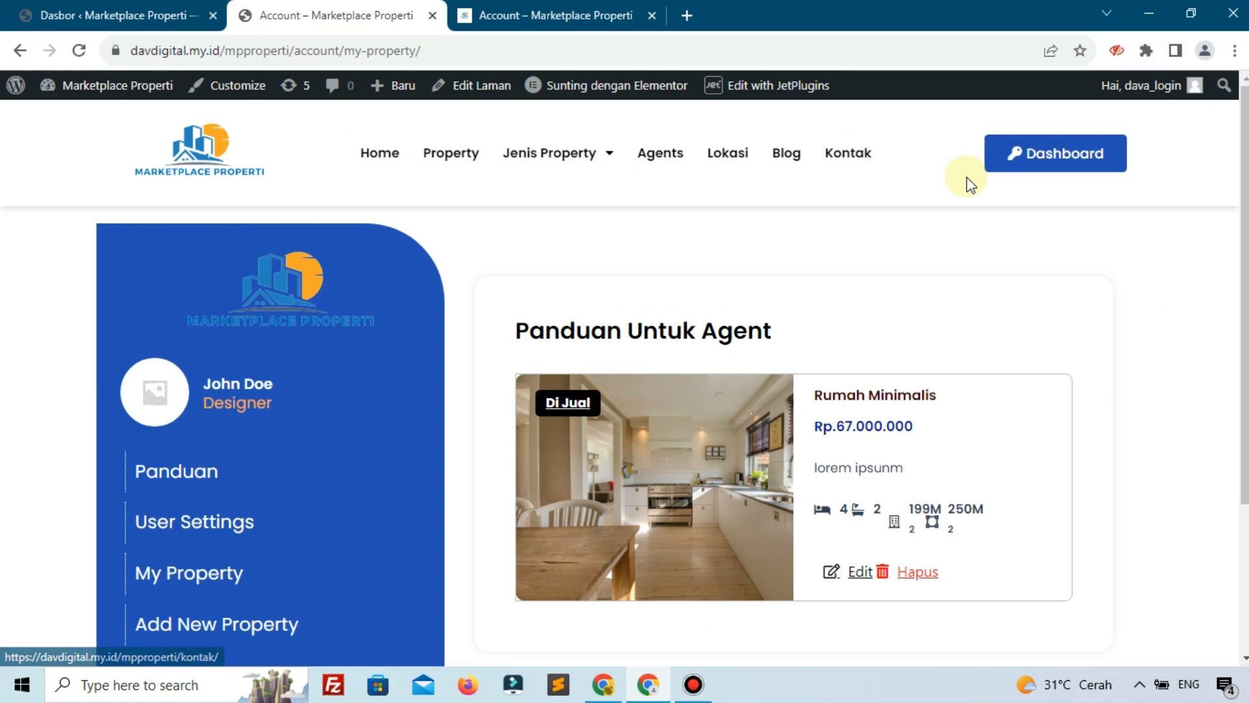
pyautogui.scroll(-3, 455, 384)
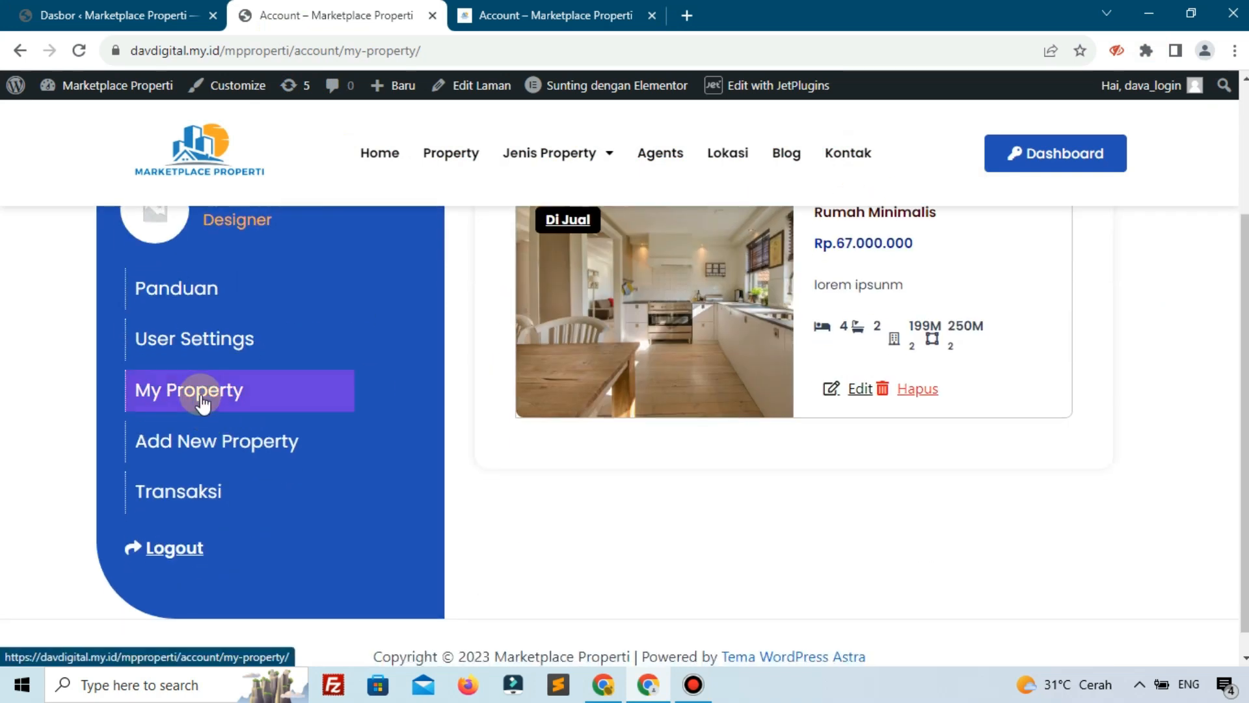
pyautogui.scroll(2, 840, 390)
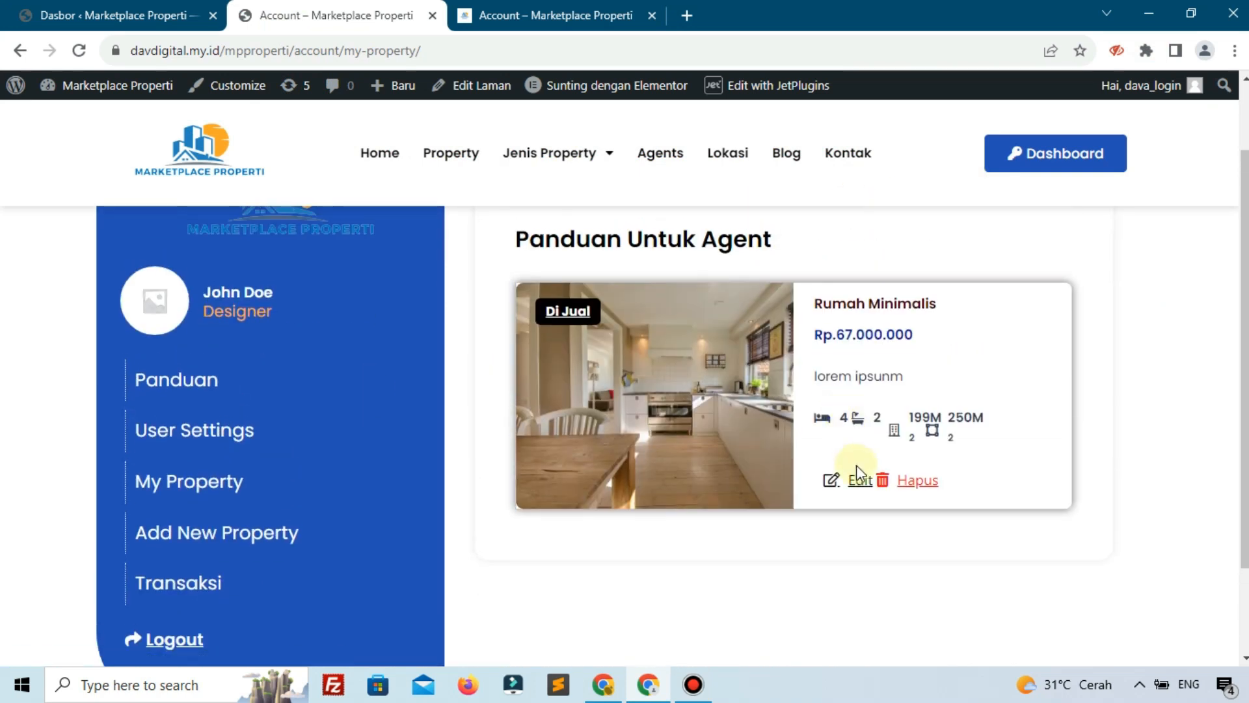
pyautogui.click(847, 493)
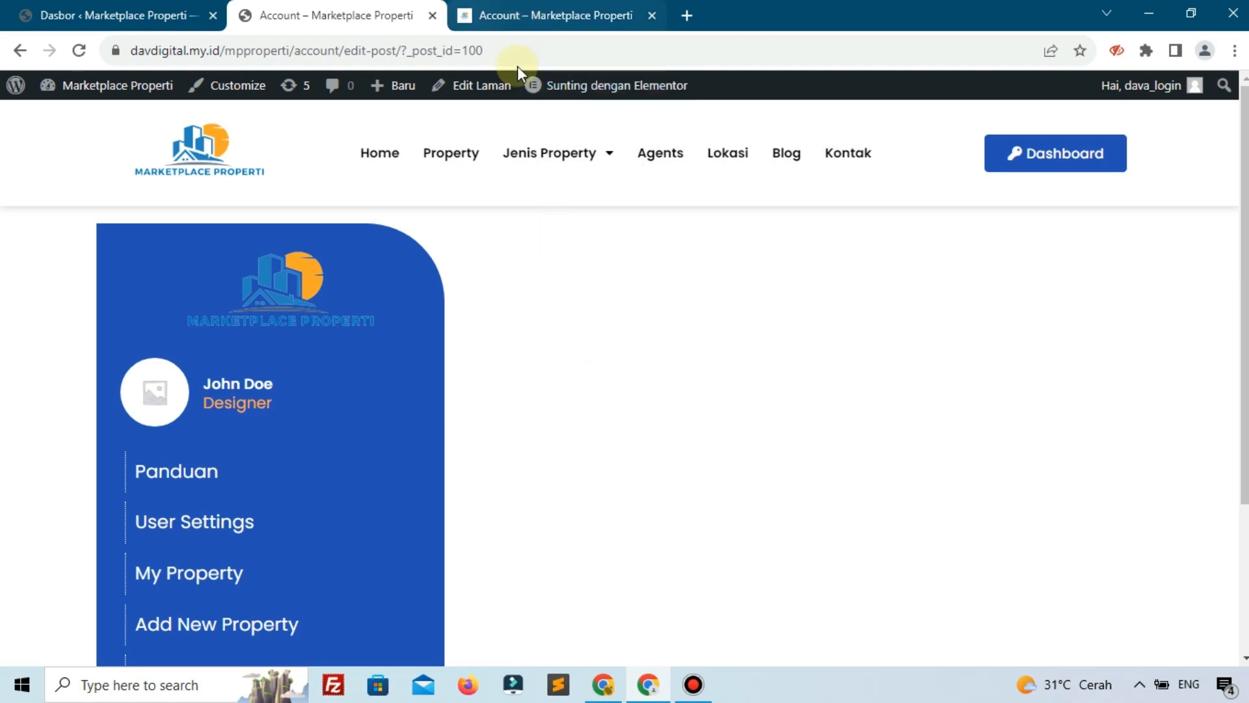
pyautogui.click(530, 14)
pyautogui.scroll(-2, 283, 496)
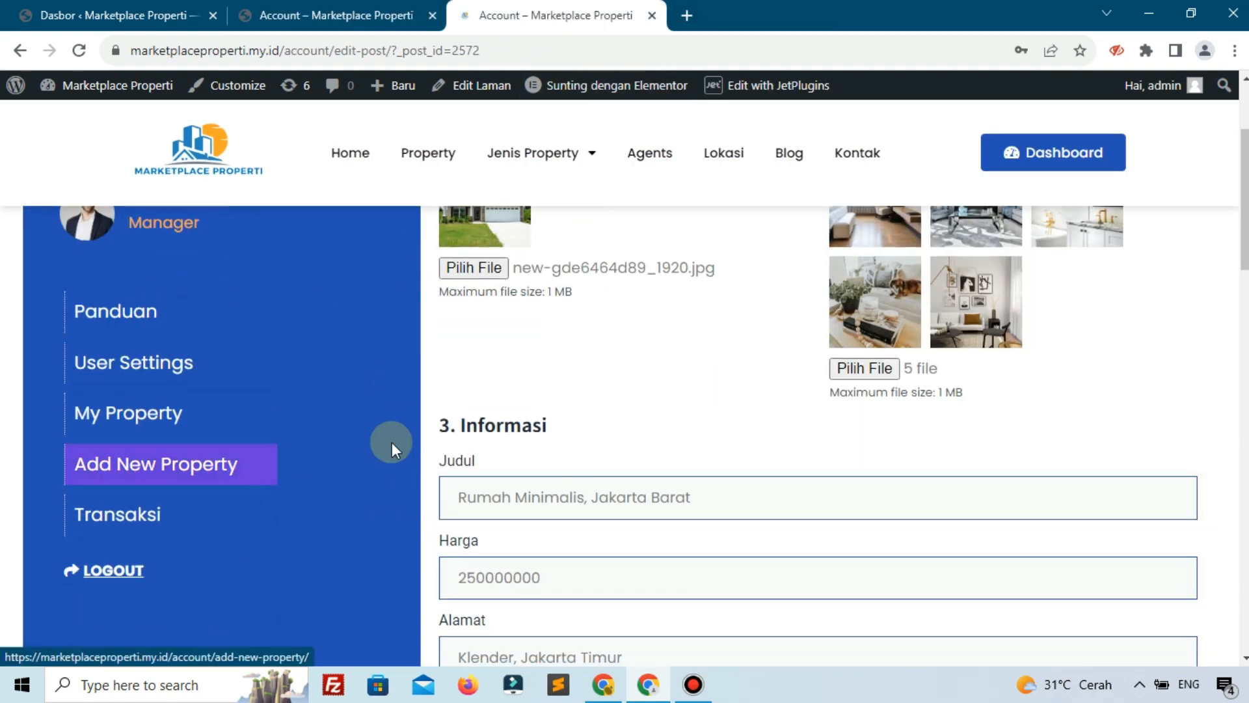
pyautogui.scroll(2, 287, 466)
pyautogui.click(666, 291)
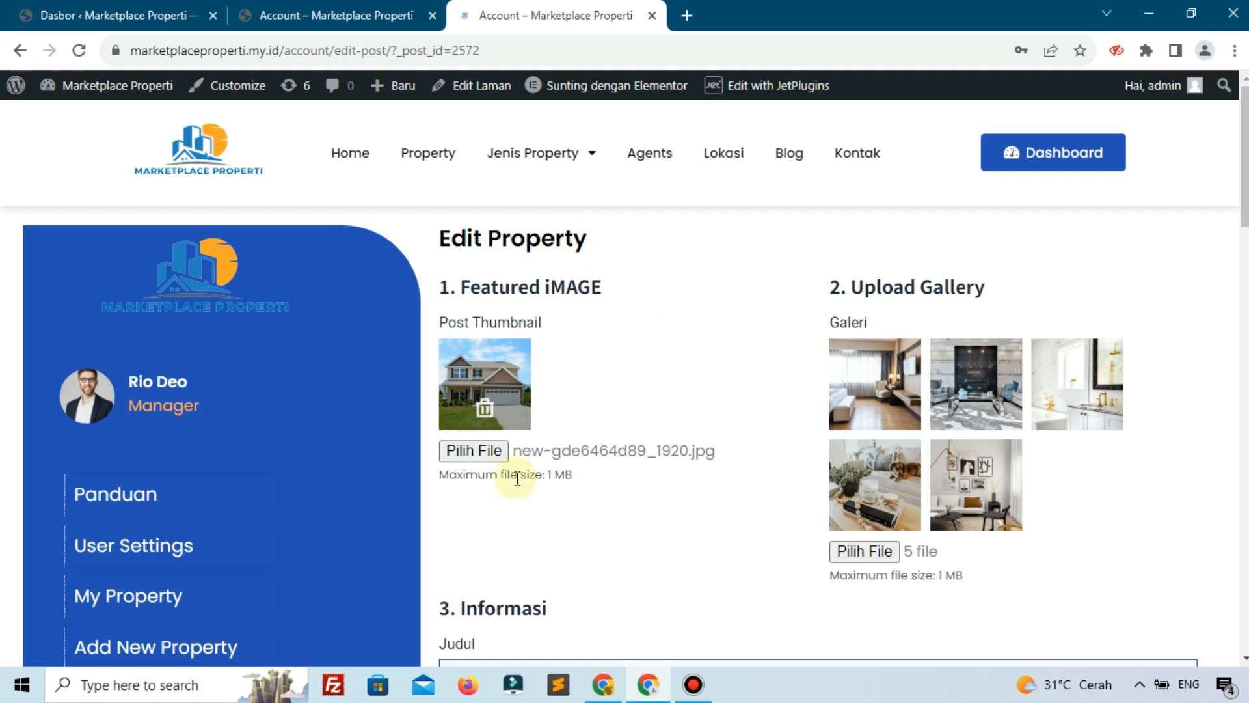
pyautogui.scroll(-10, 545, 563)
pyautogui.scroll(10, 545, 561)
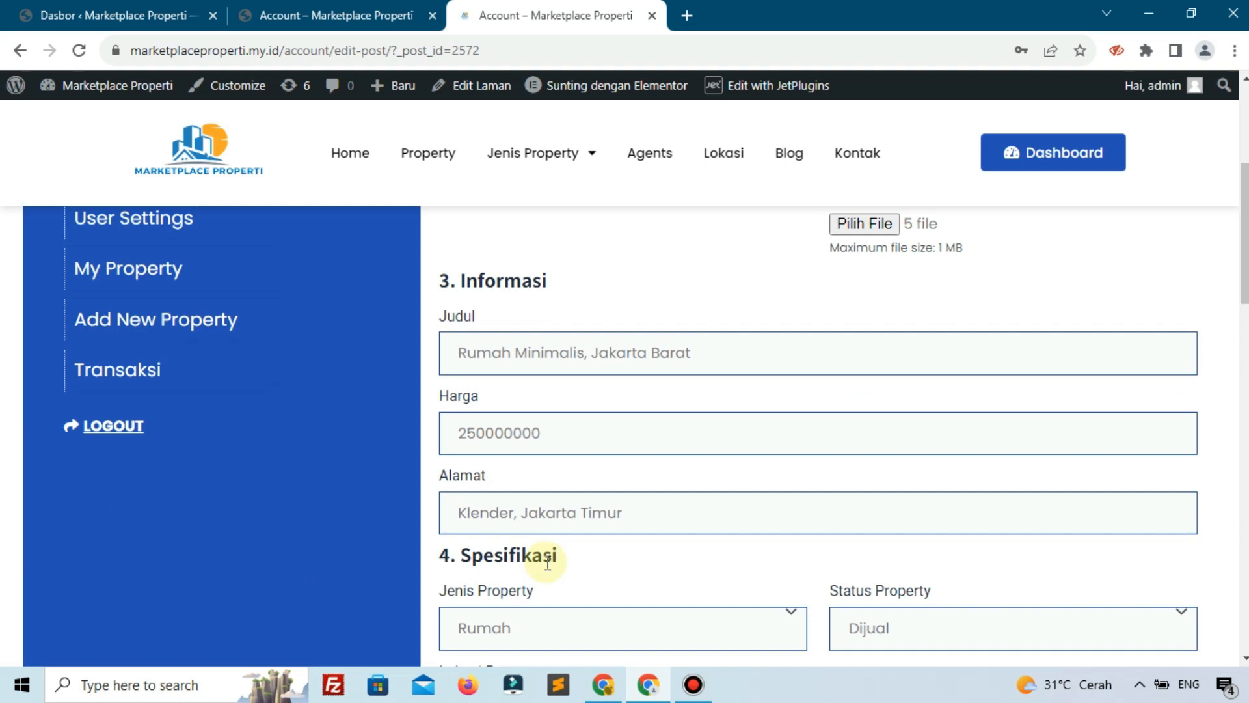
pyautogui.scroll(5, 521, 521)
# Go from the dashboard to the JetFormBuilder Forms list
pyautogui.click(85, 13)
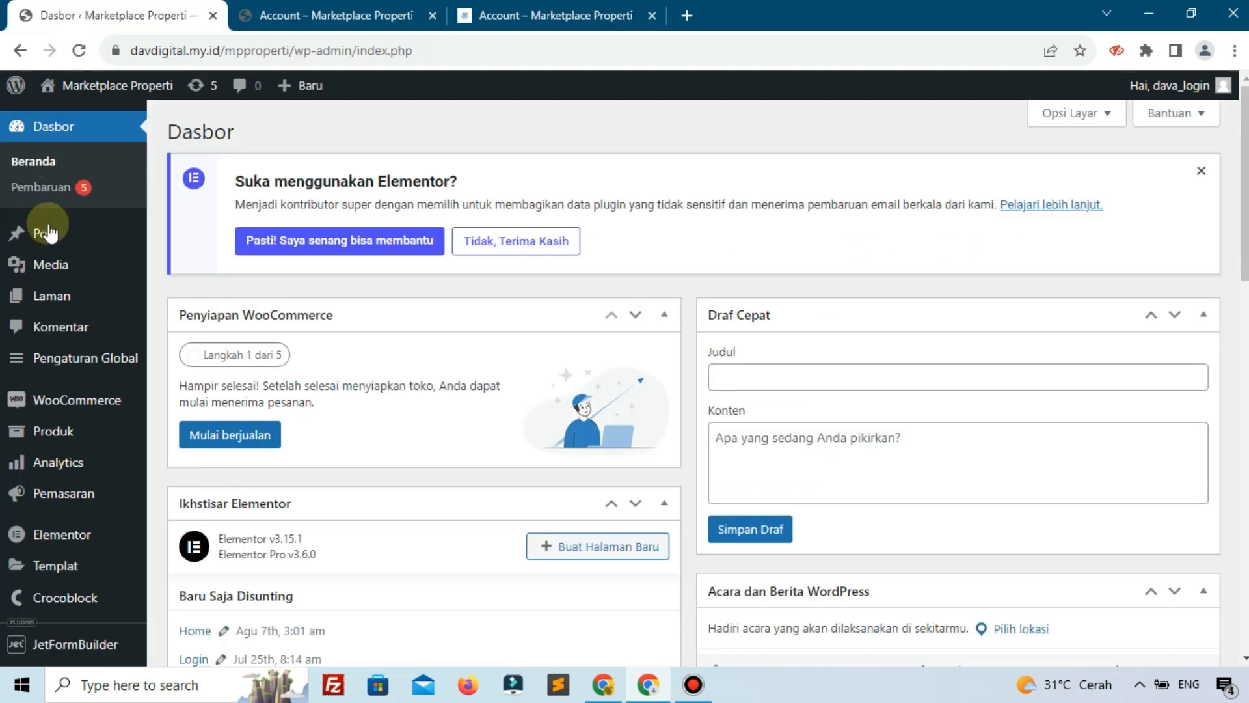
pyautogui.scroll(-1, 62, 491)
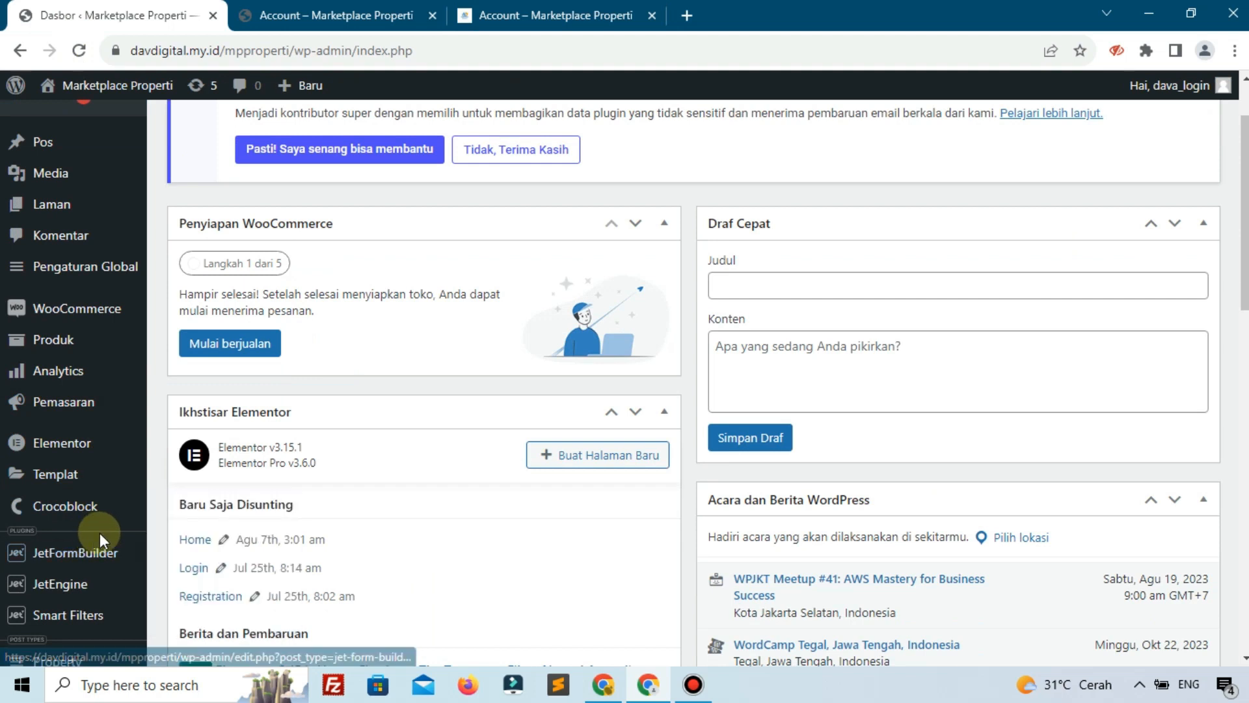
pyautogui.moveTo(98, 550)
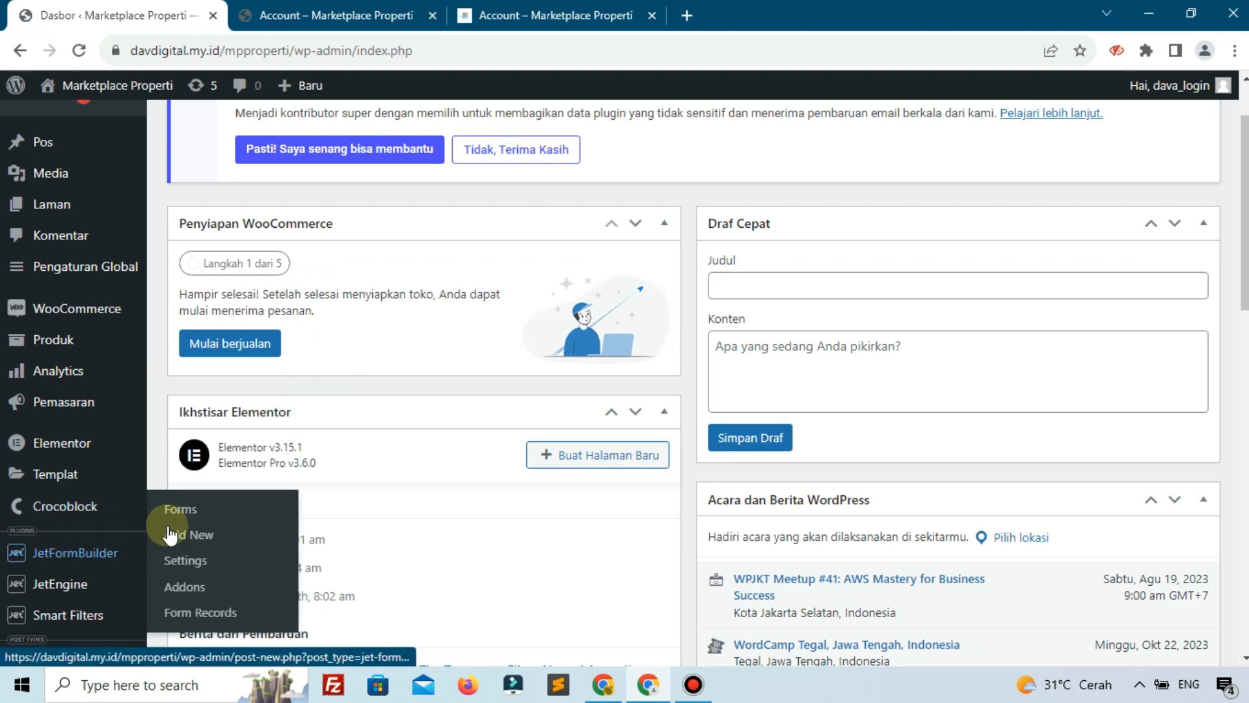
pyautogui.click(176, 515)
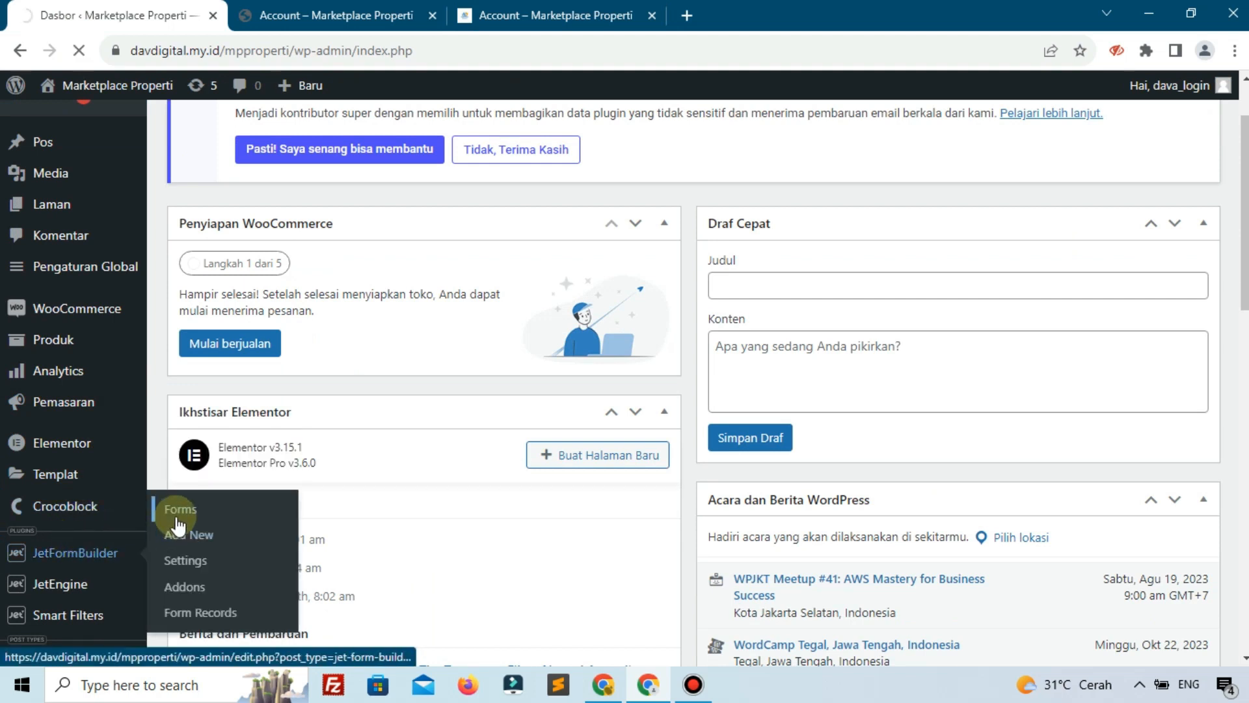
pyautogui.scroll(-3, 217, 485)
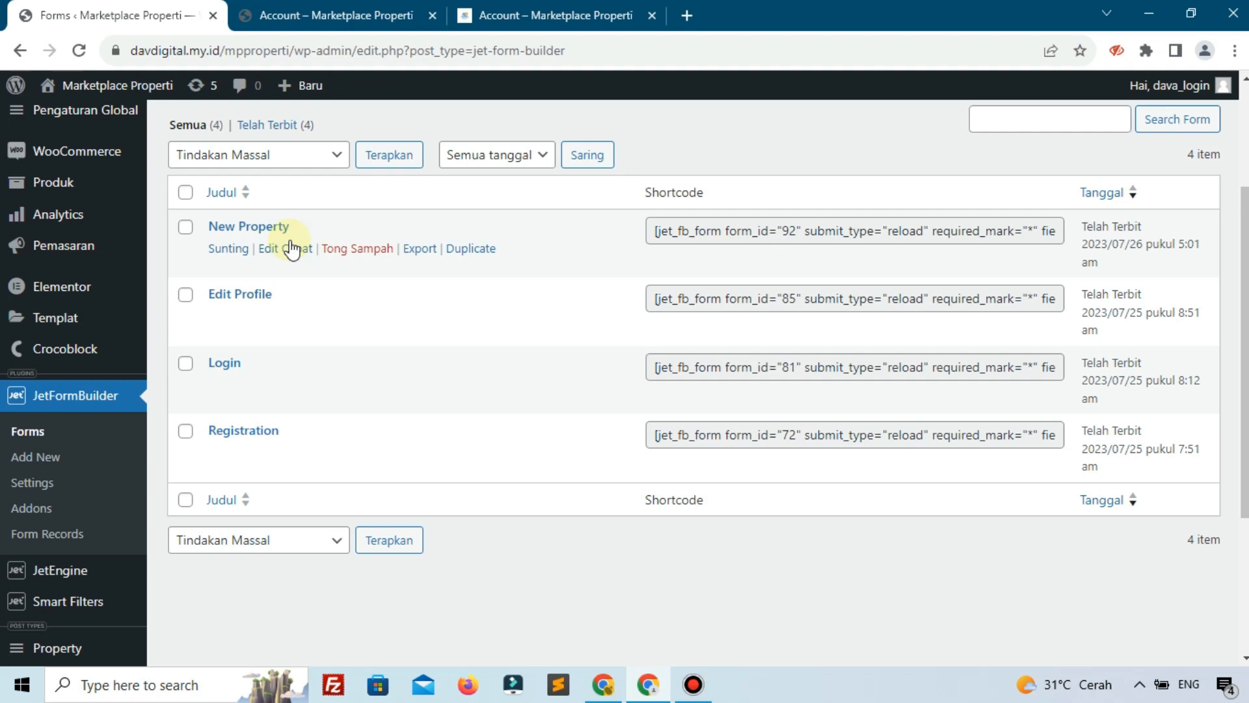
# Glance at the account's edit-post page, then return to the Forms list
pyautogui.click(391, 15)
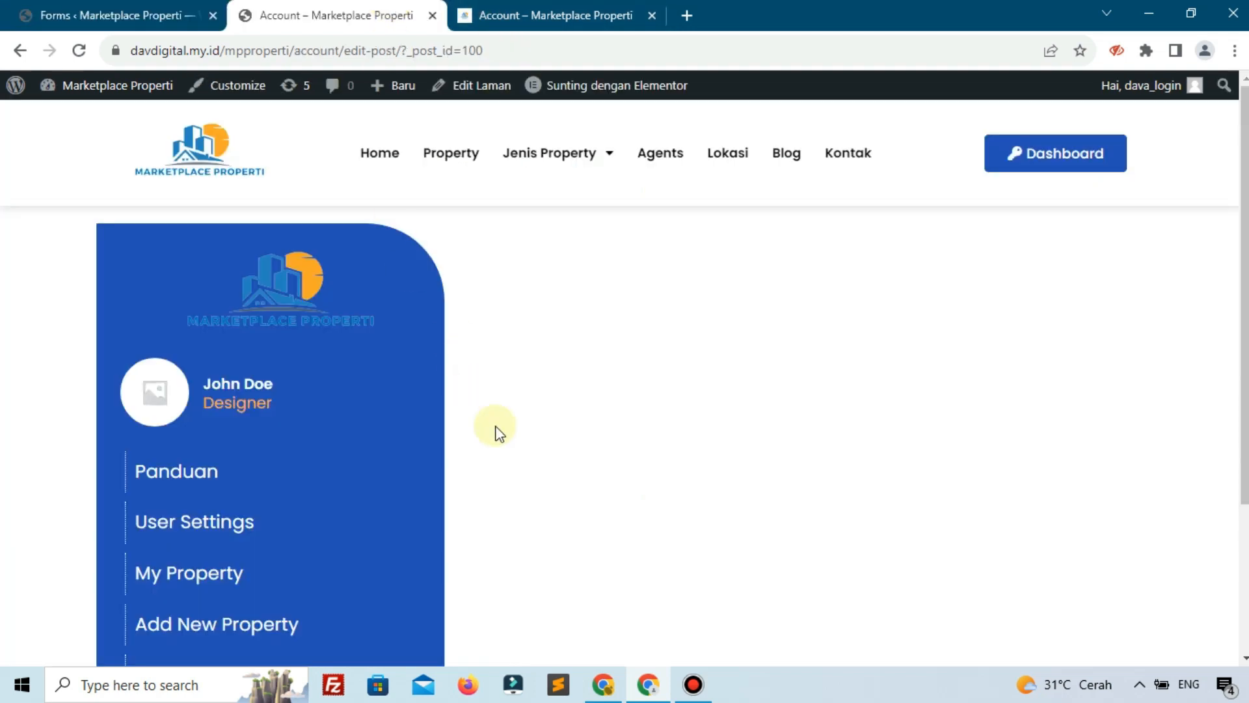
pyautogui.scroll(-3, 286, 521)
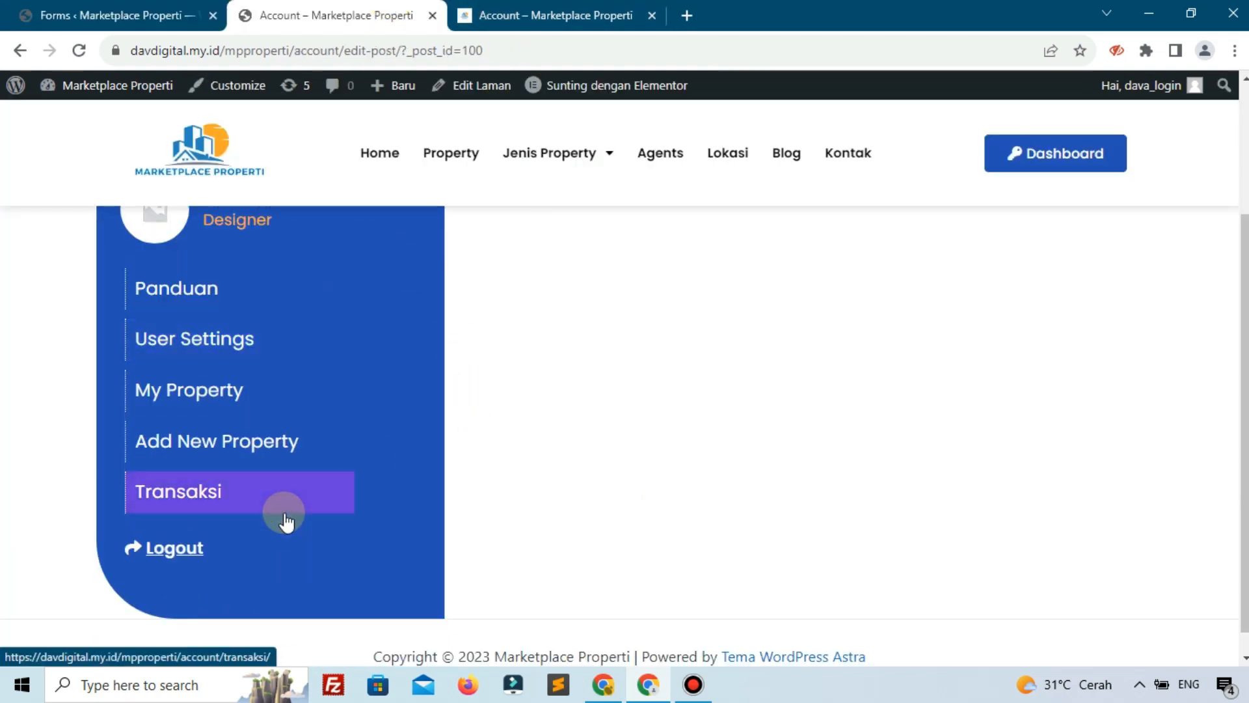
pyautogui.click(104, 17)
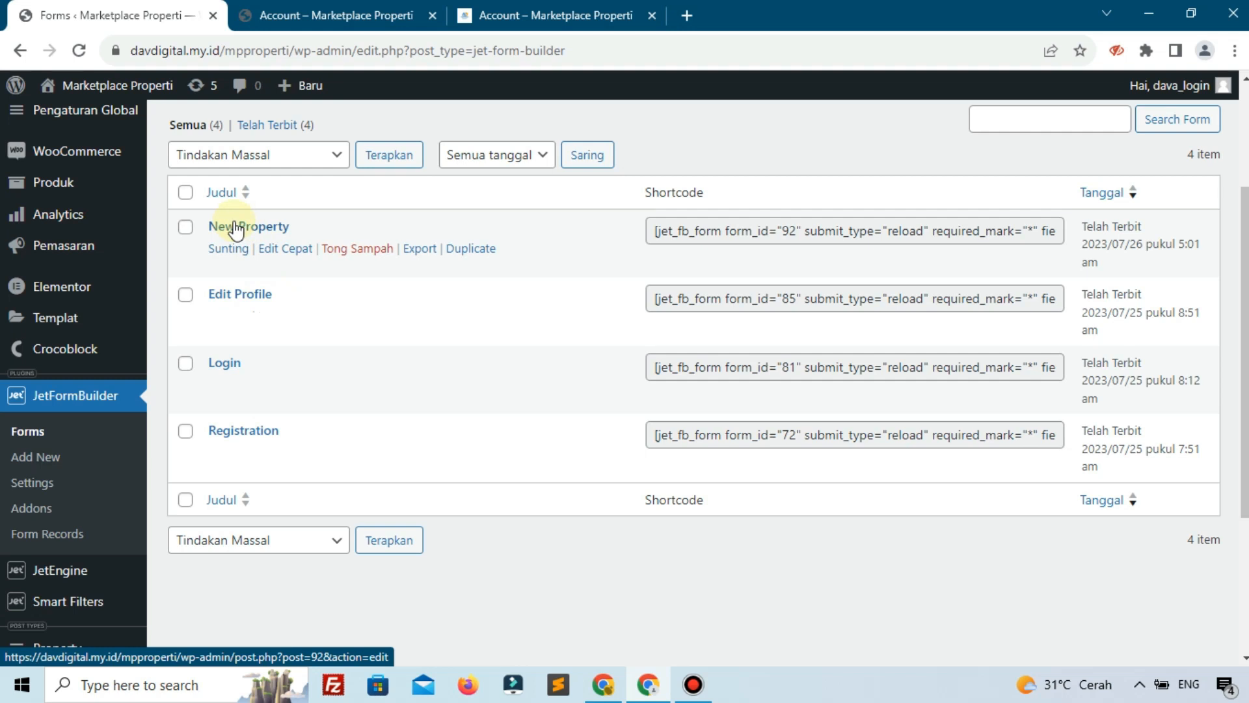
# Duplicate New Property, open the 'New Property (copy)' form, and retitle it 'Edit Property'
pyautogui.click(469, 249)
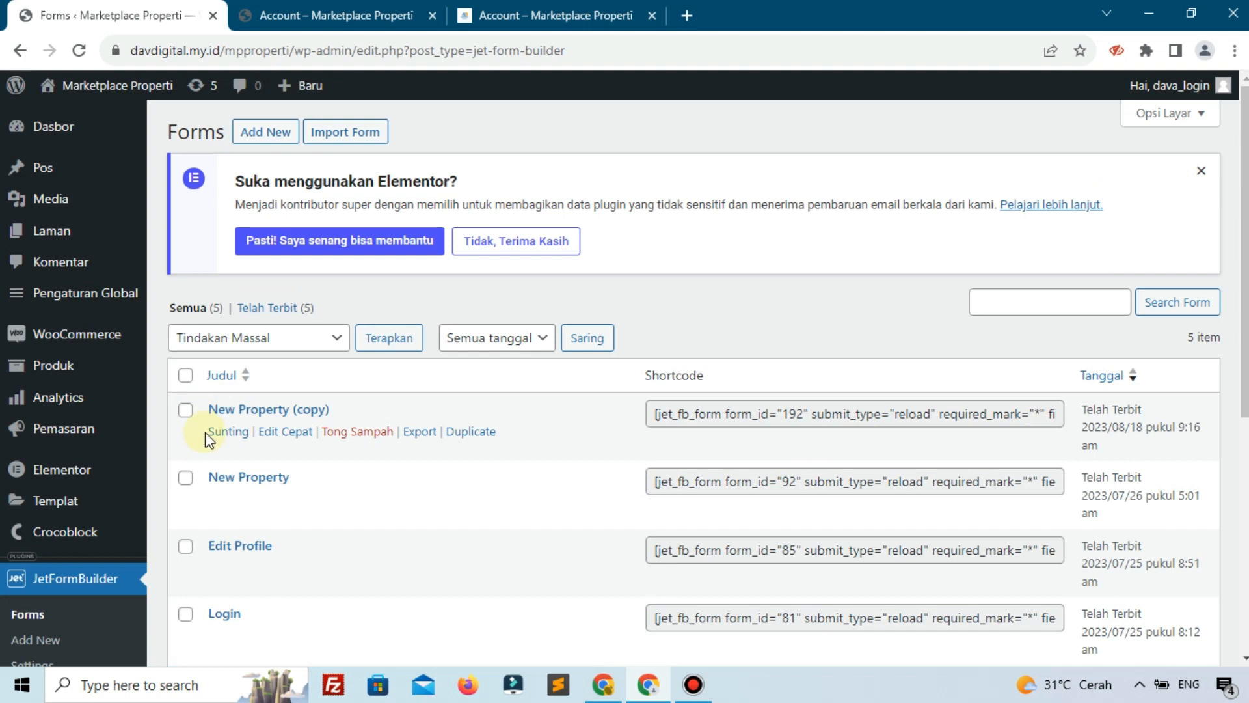
pyautogui.click(221, 431)
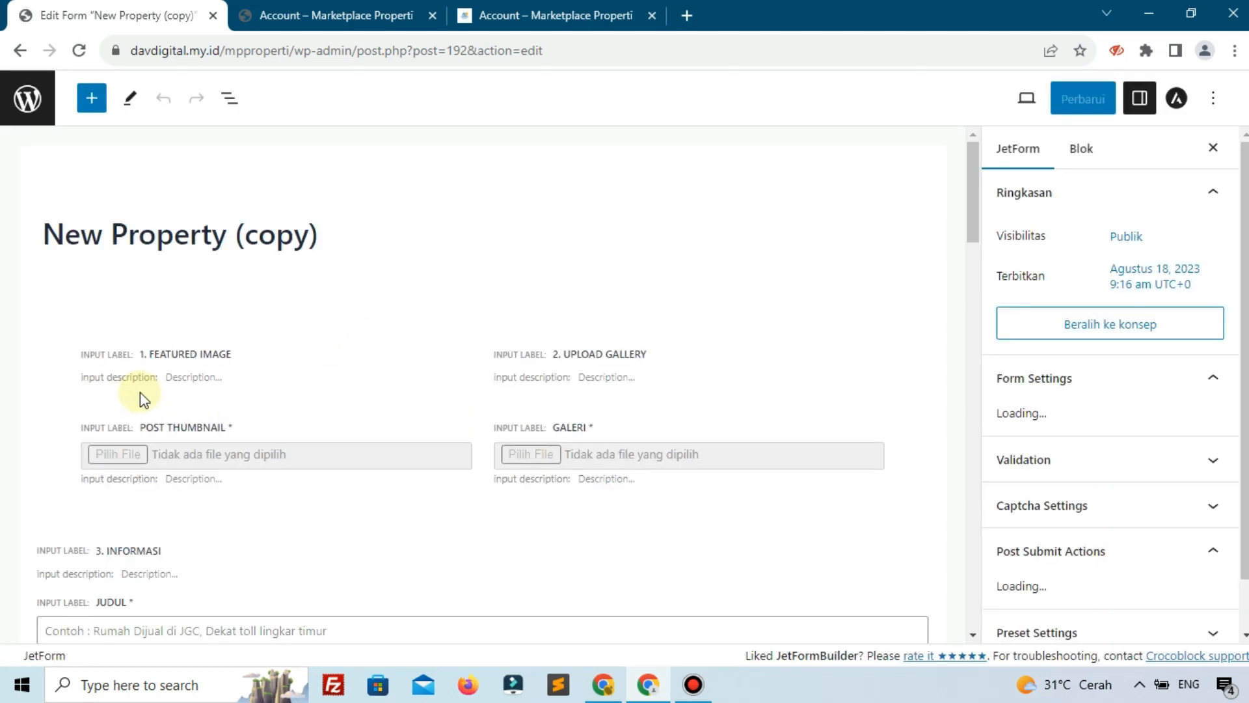
pyautogui.tripleClick(330, 231)
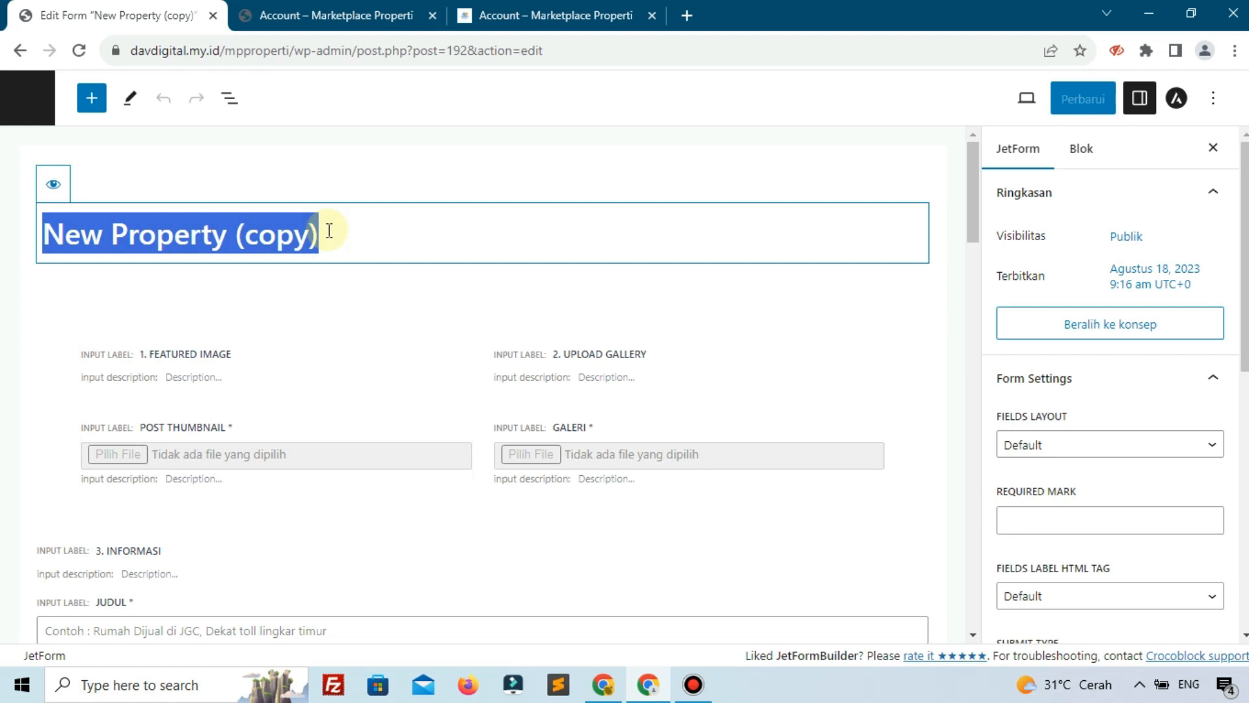
pyautogui.write('Ed')
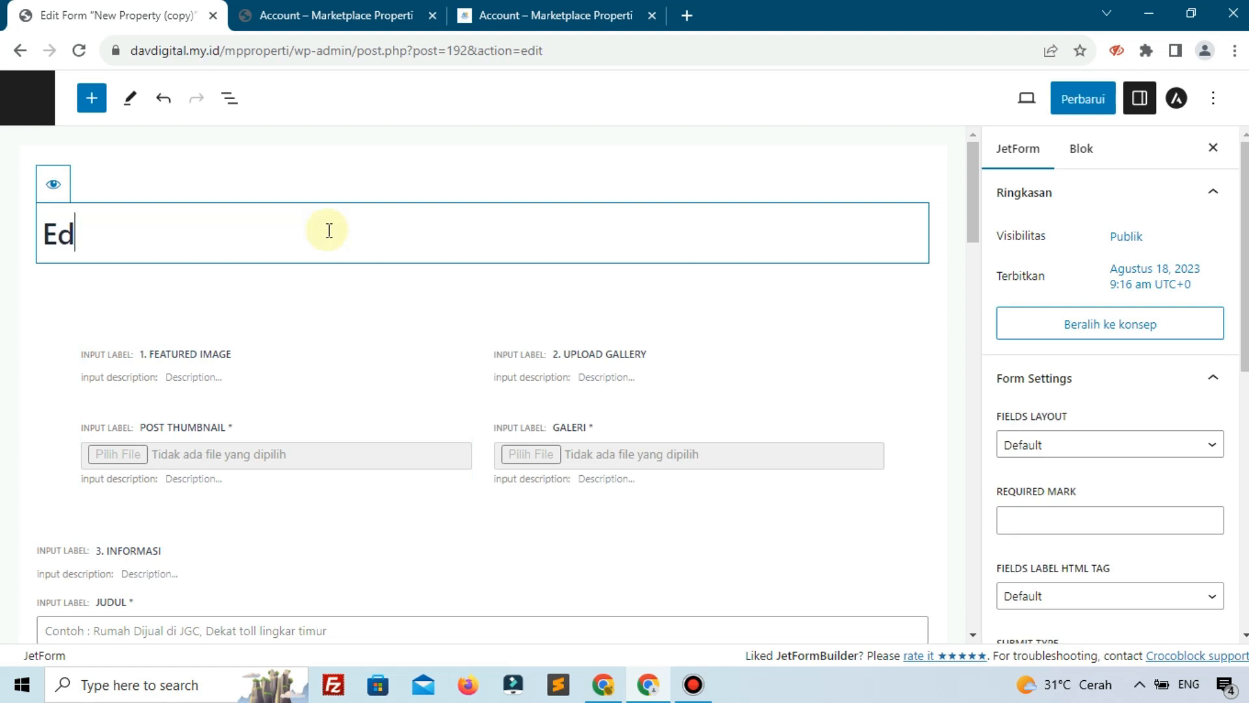
pyautogui.write('it Property')
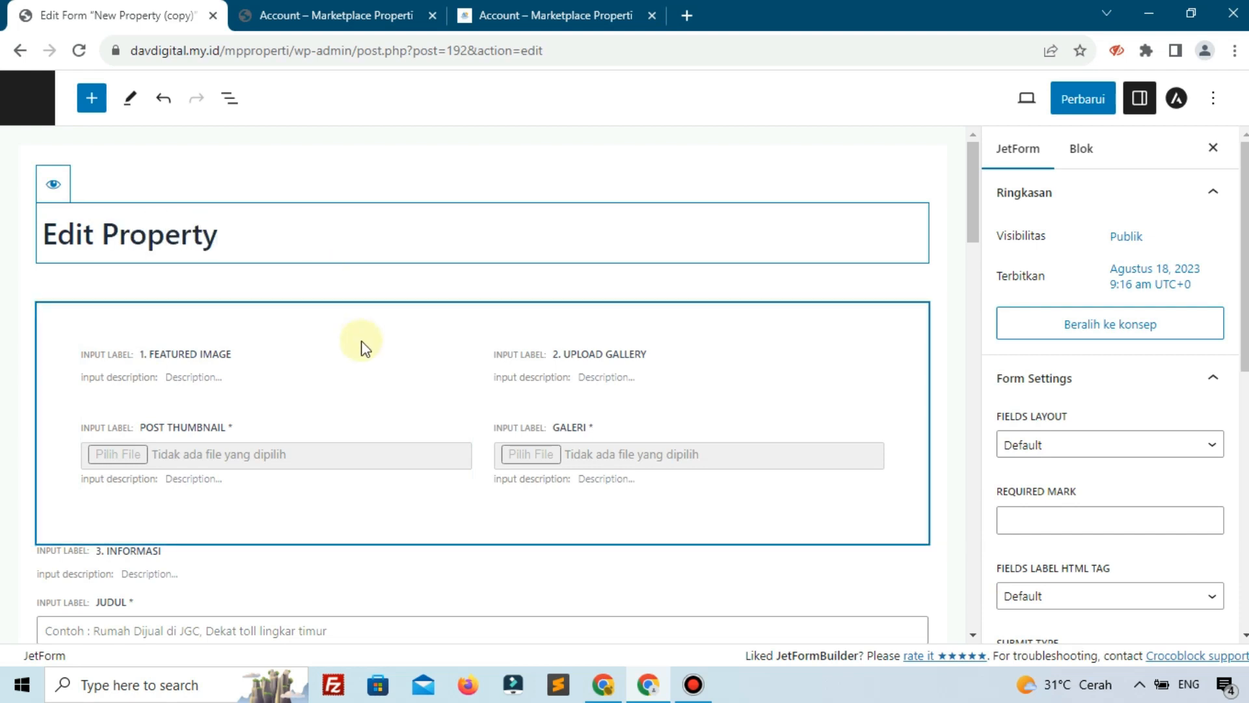
# Add an empty block above '3. Informasi', undoing a misplaced one above '1. Featured Image'
pyautogui.click(404, 293)
pyautogui.click(296, 319)
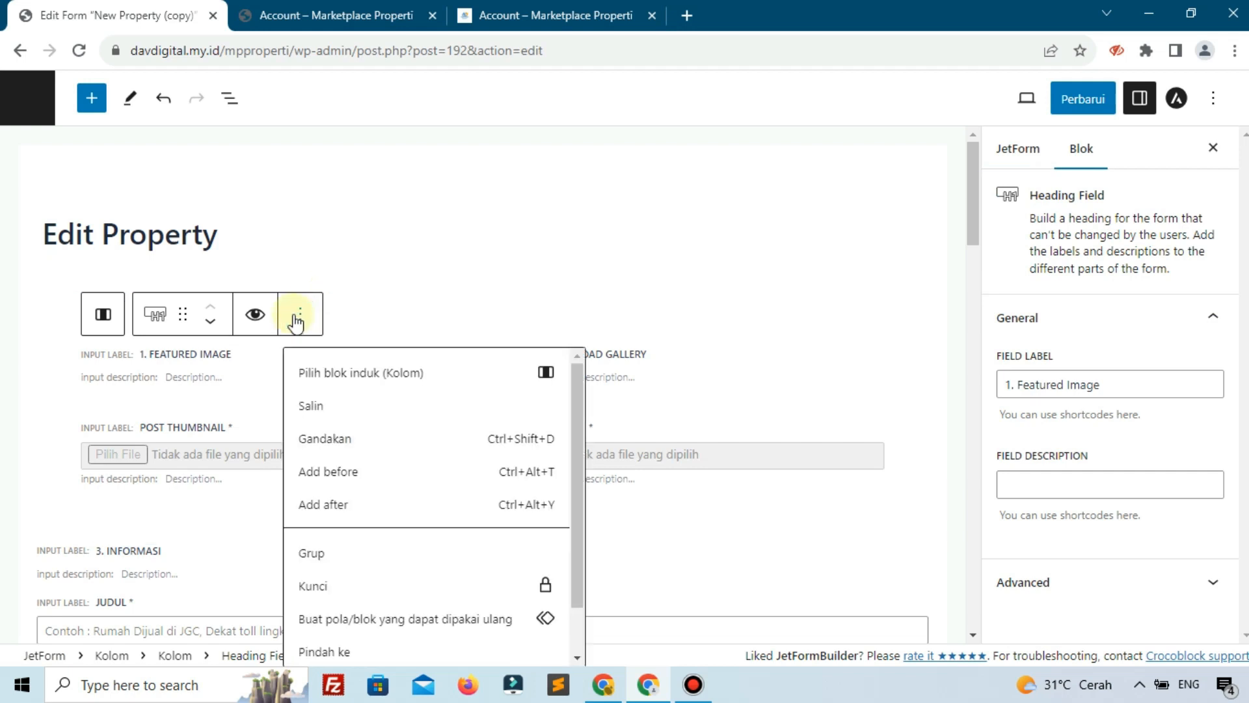
pyautogui.click(402, 480)
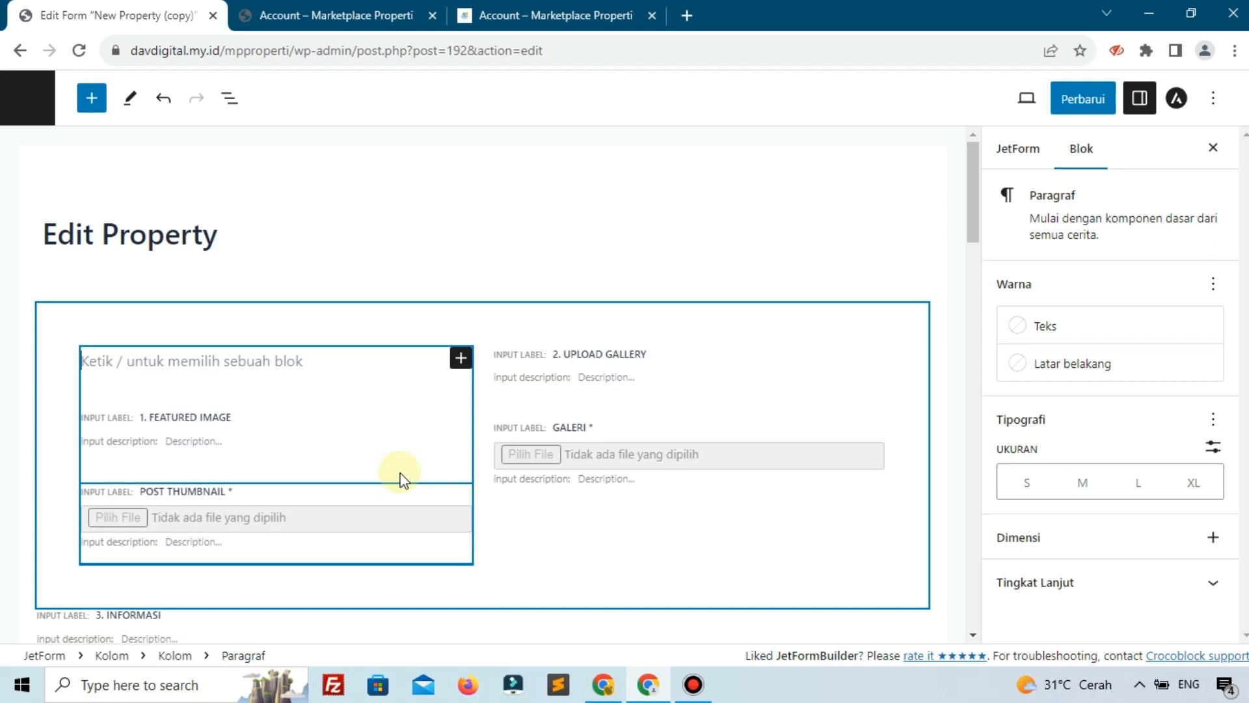
pyautogui.hotkey('ctrl', 'z')
pyautogui.scroll(-3, 410, 468)
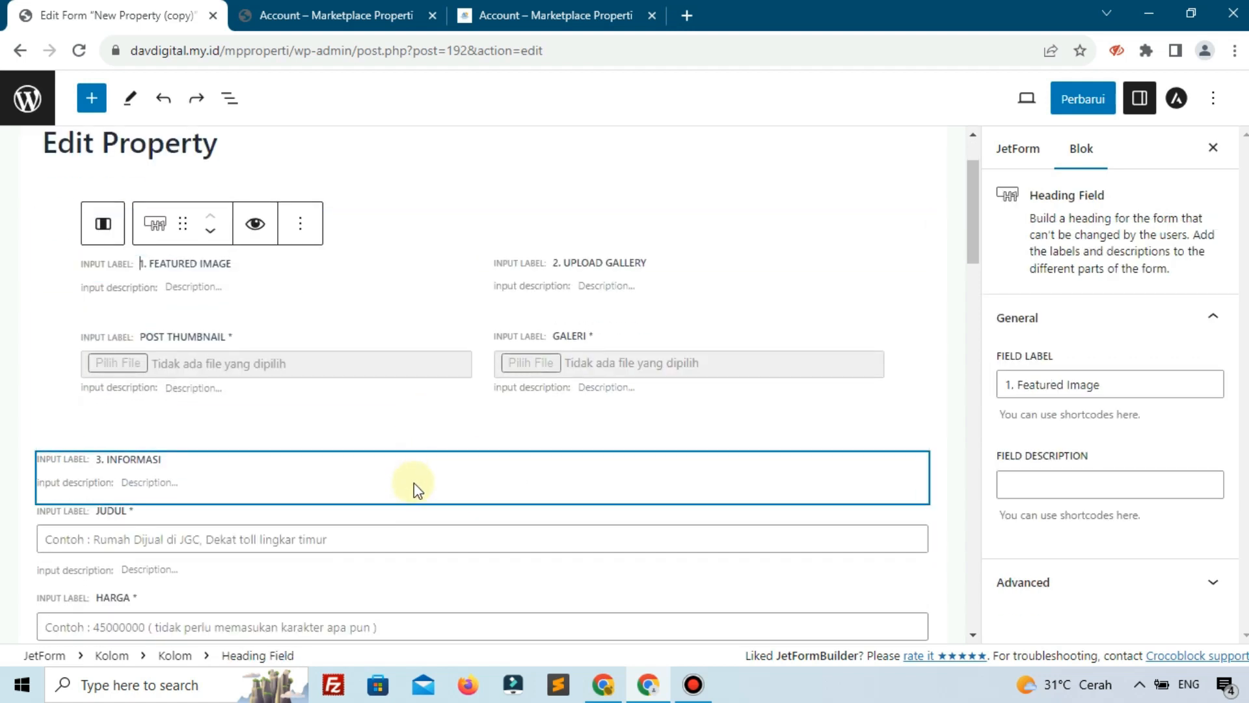
pyautogui.click(417, 489)
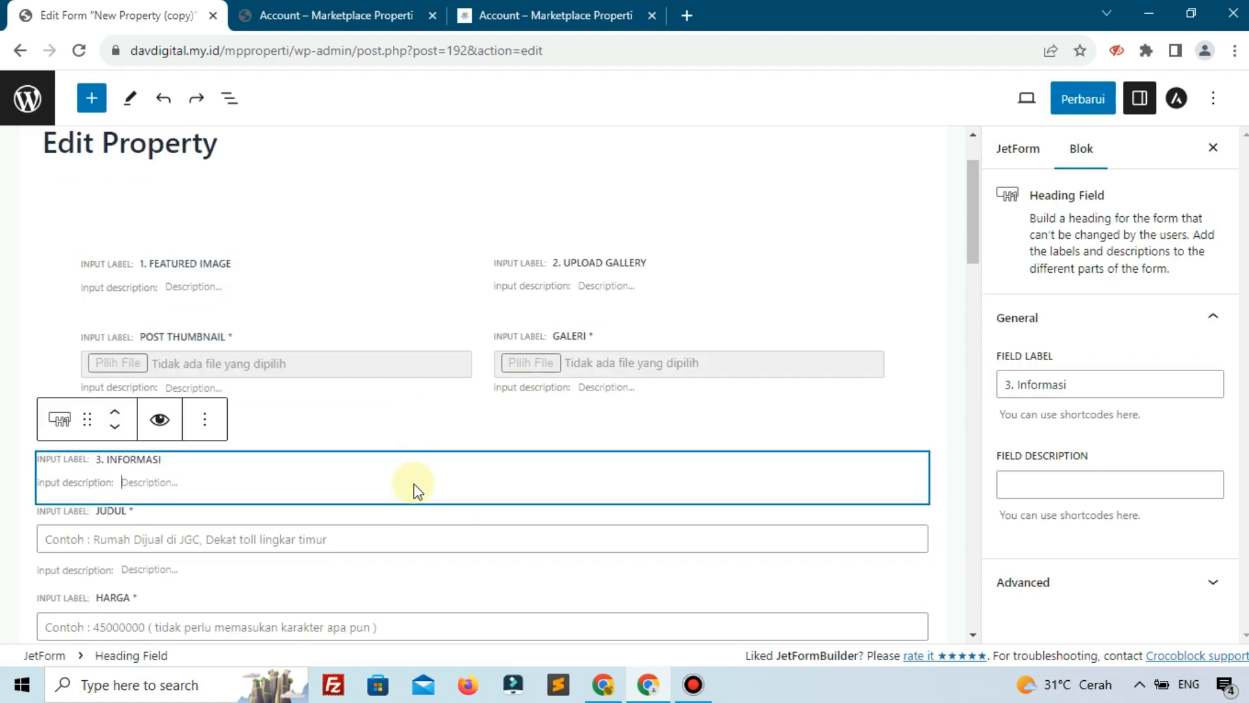
pyautogui.click(203, 424)
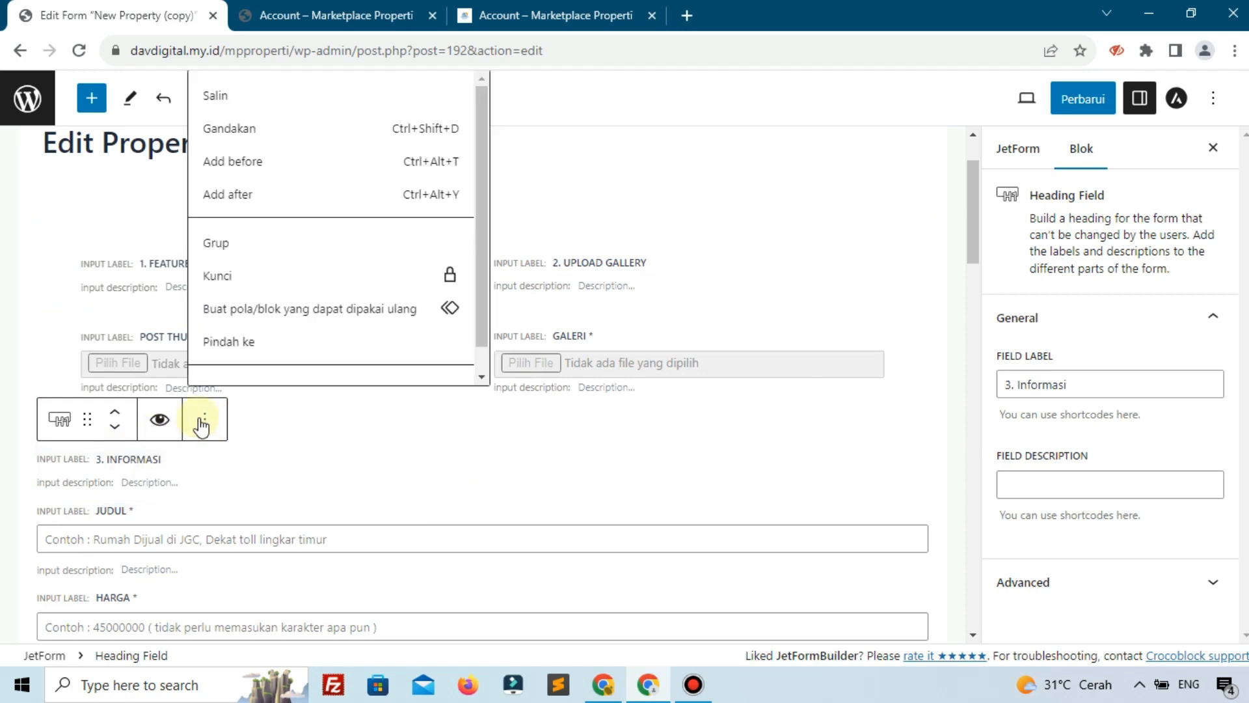
pyautogui.click(246, 177)
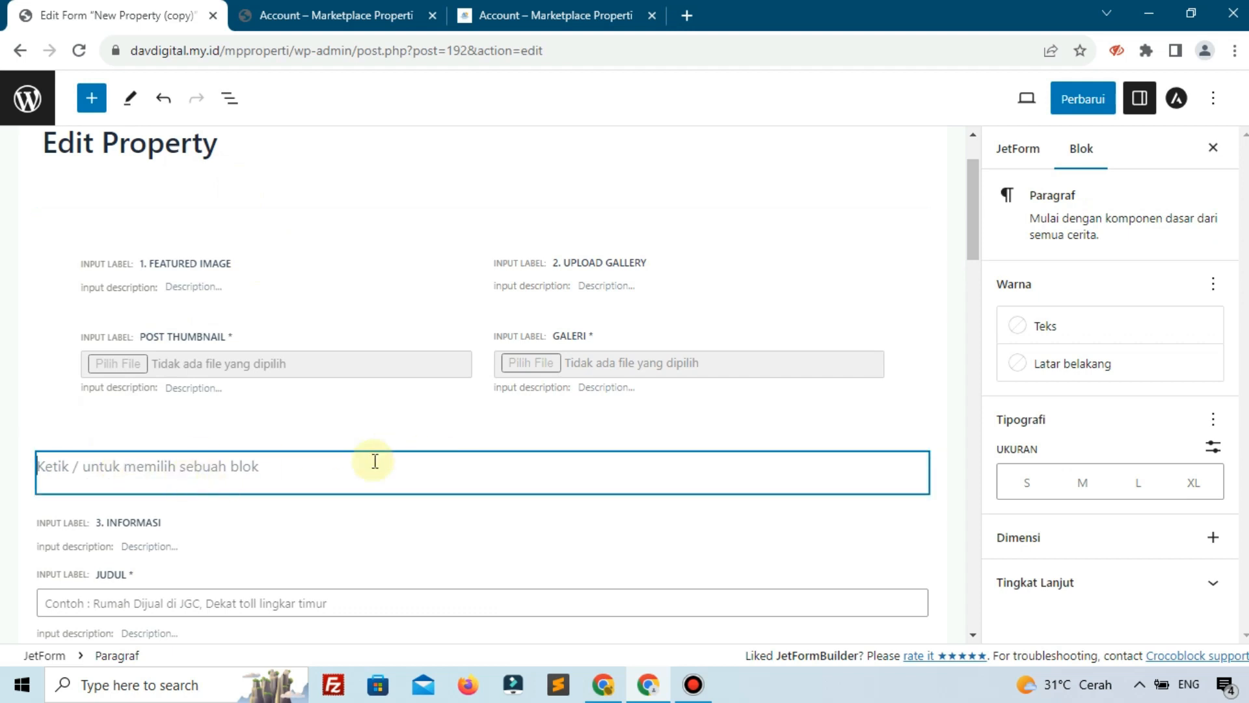
pyautogui.scroll(1, 223, 455)
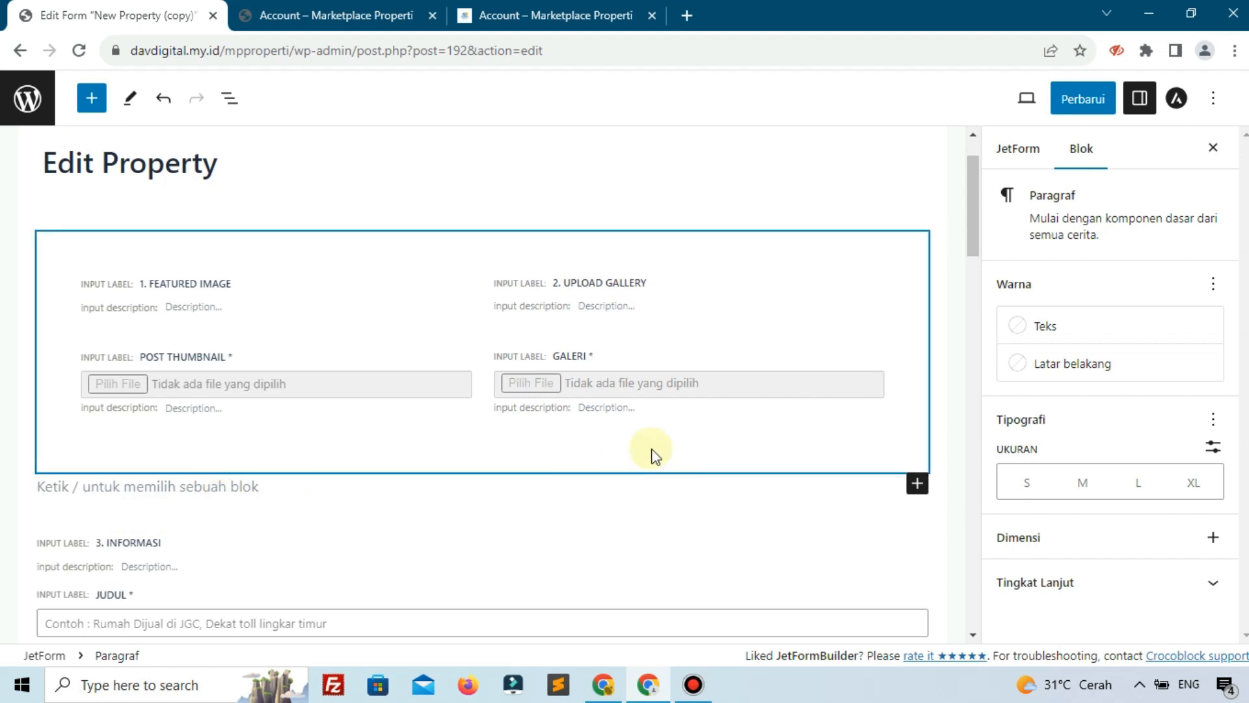
# Search blocks for 'hid' and insert a Hidden Field into the empty spot above '3. Informasi'
pyautogui.click(917, 485)
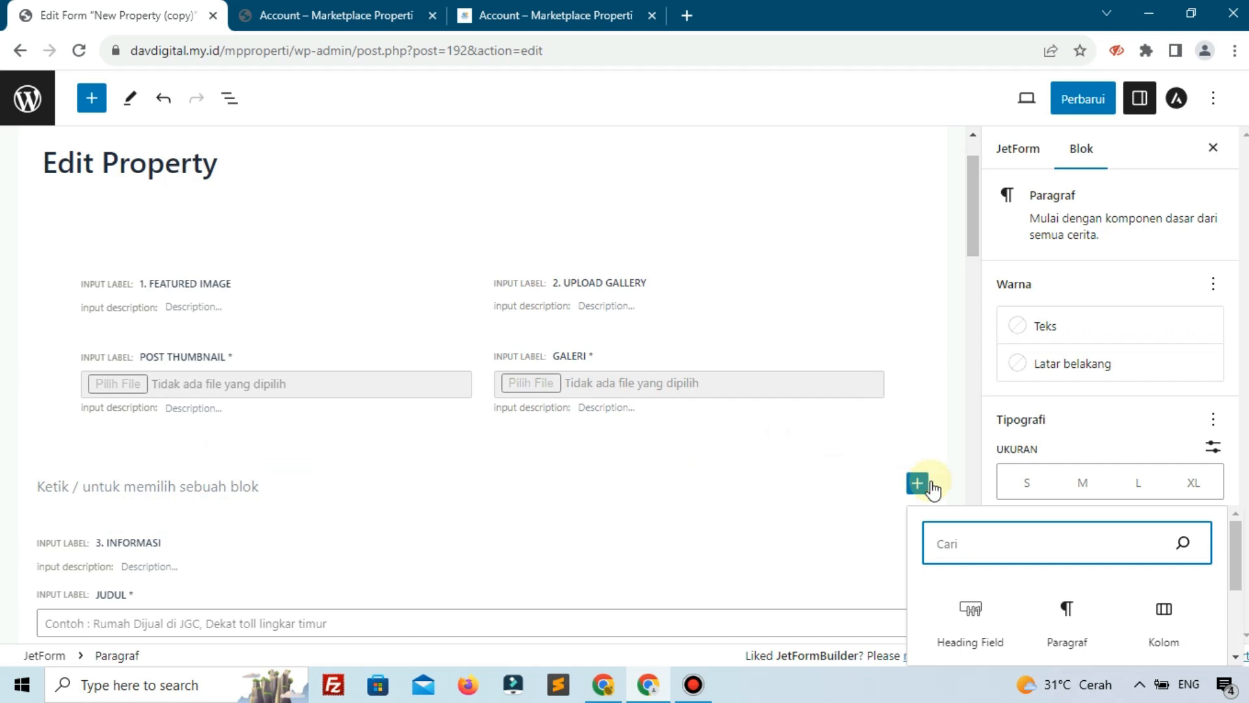
pyautogui.scroll(-3, 937, 478)
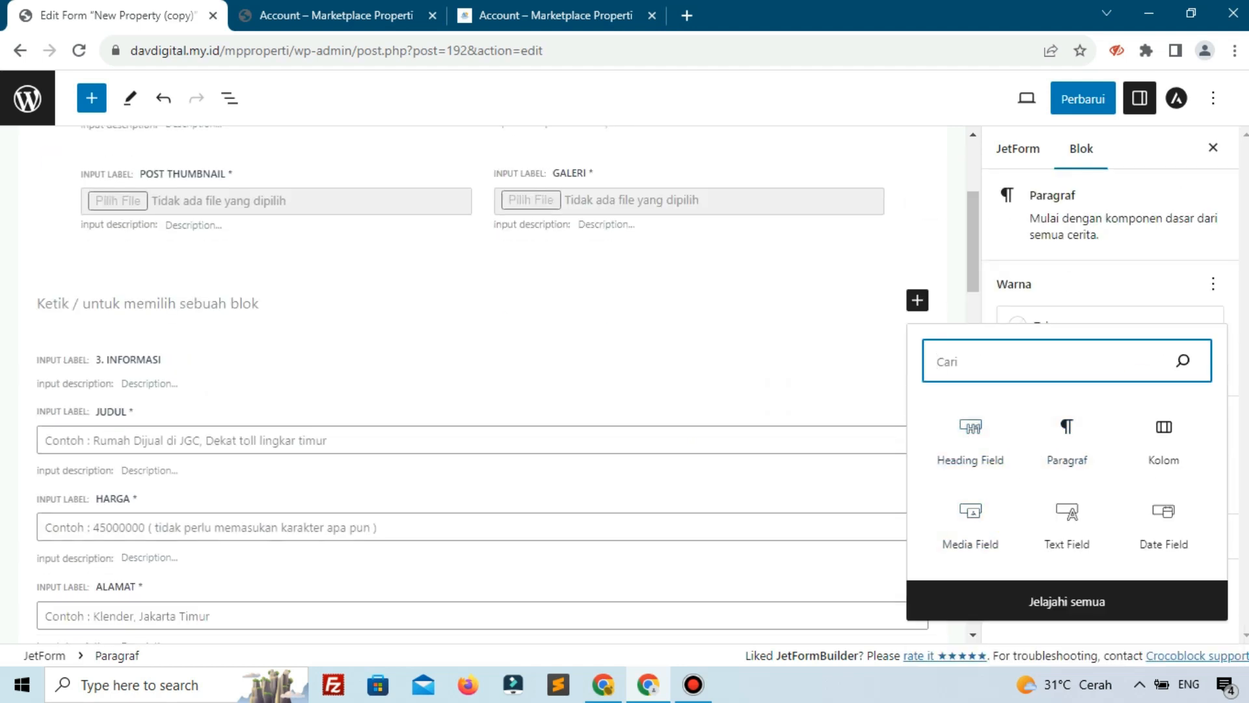
pyautogui.hotkey('alt', 'Tab')
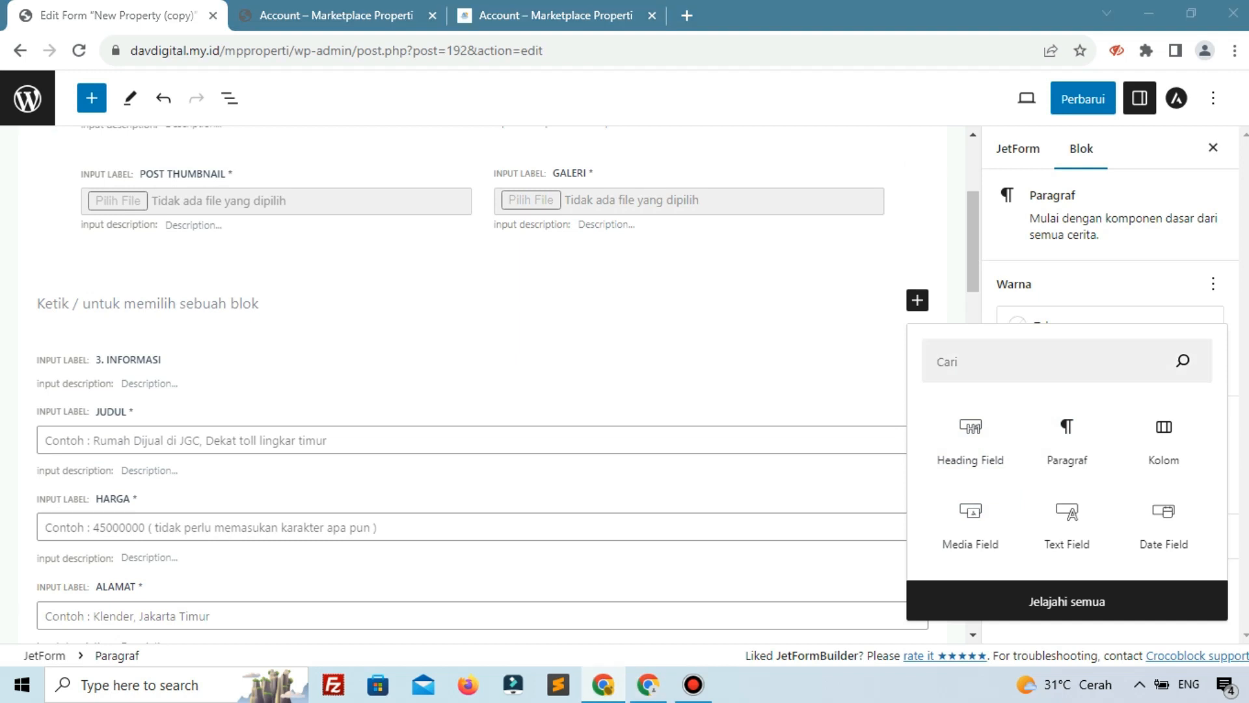
pyautogui.hotkey('alt', 'Tab')
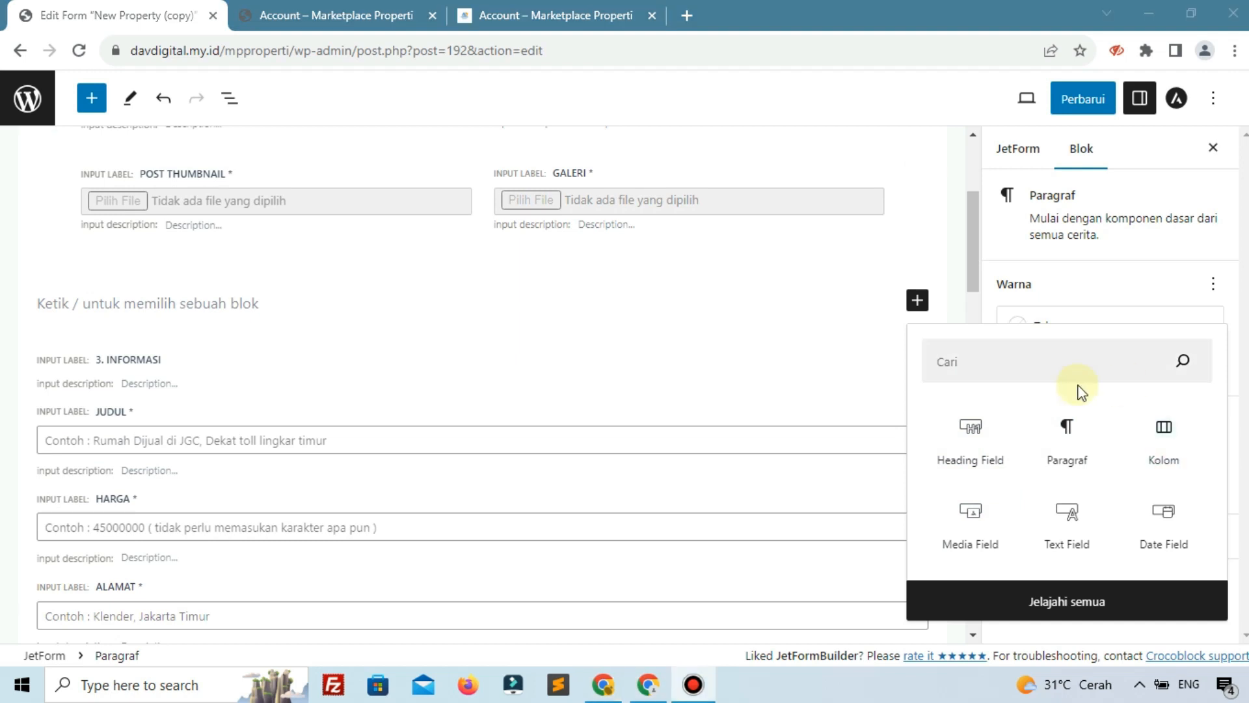
pyautogui.click(1043, 369)
pyautogui.write('hid')
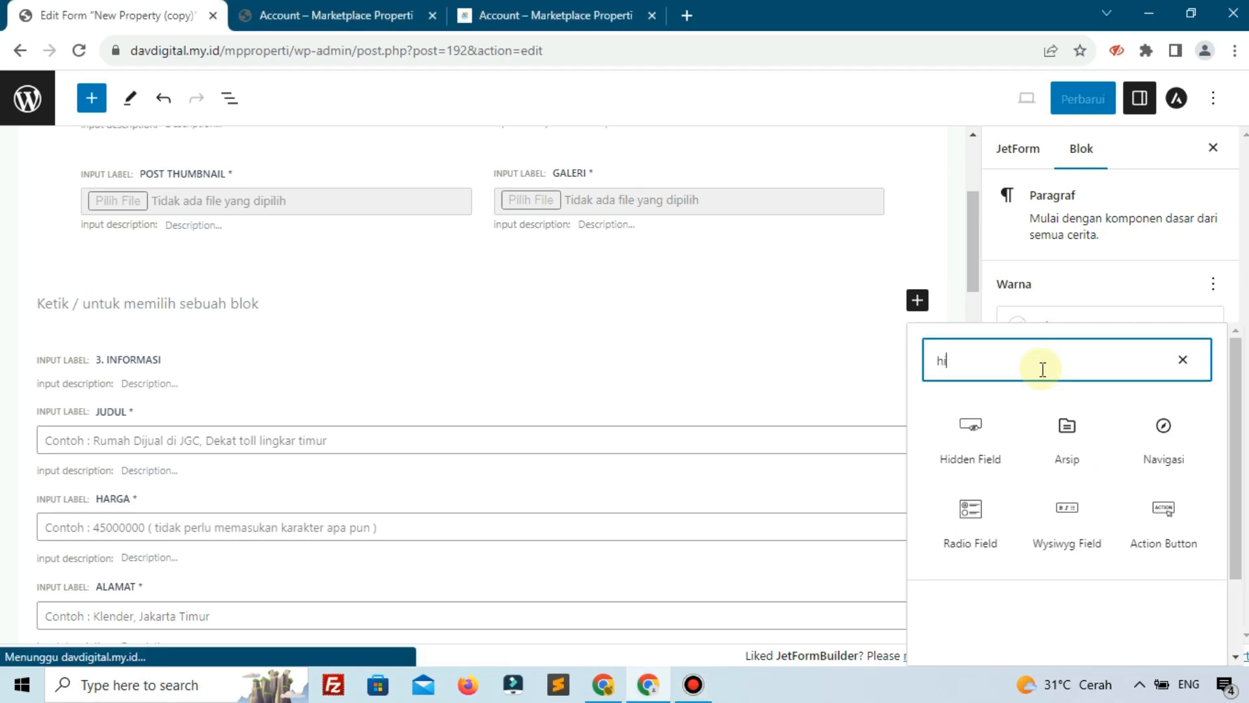
pyautogui.click(978, 420)
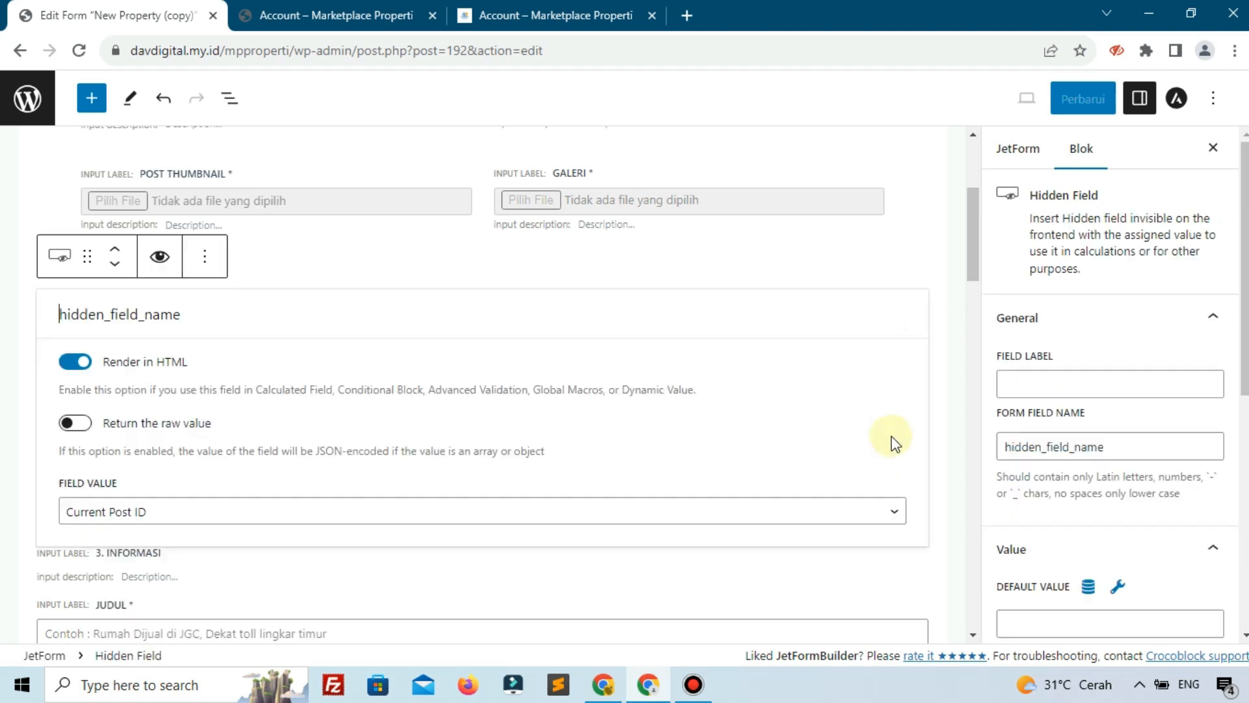
pyautogui.scroll(1, 91, 356)
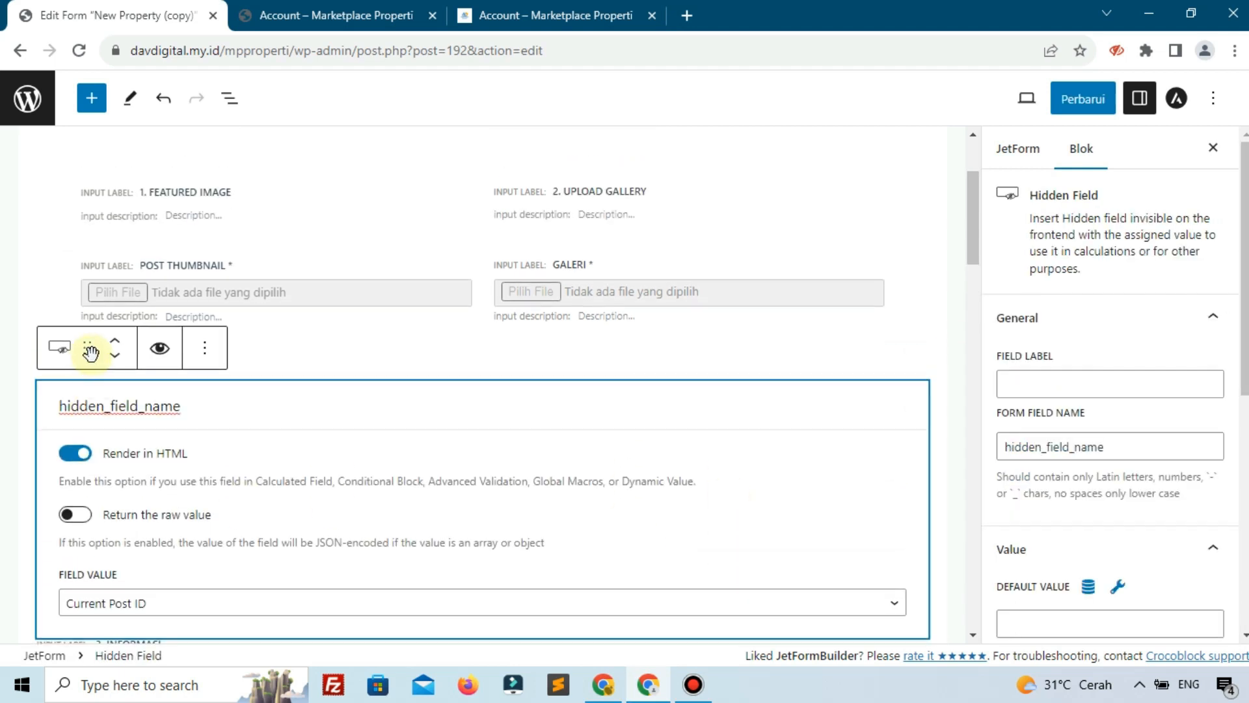
# Move the hidden field to the top, rename it post_id, and set its Field Value to '--'
pyautogui.click(114, 337)
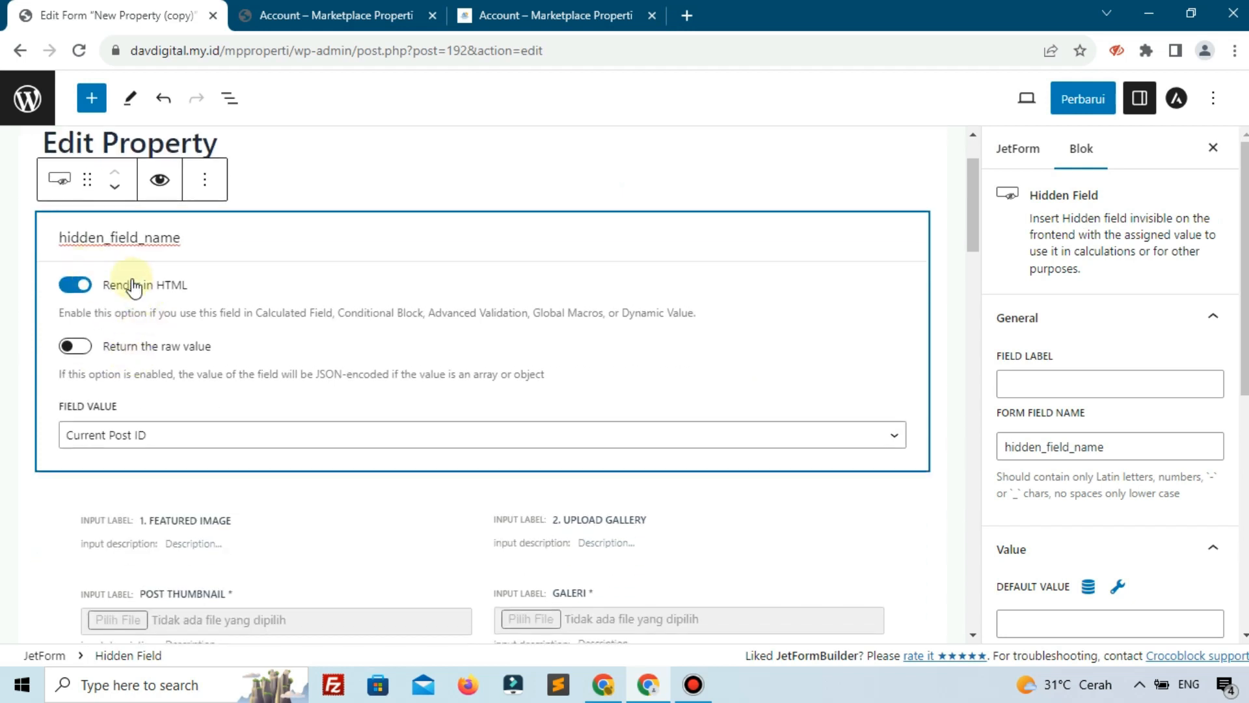
pyautogui.doubleClick(233, 250)
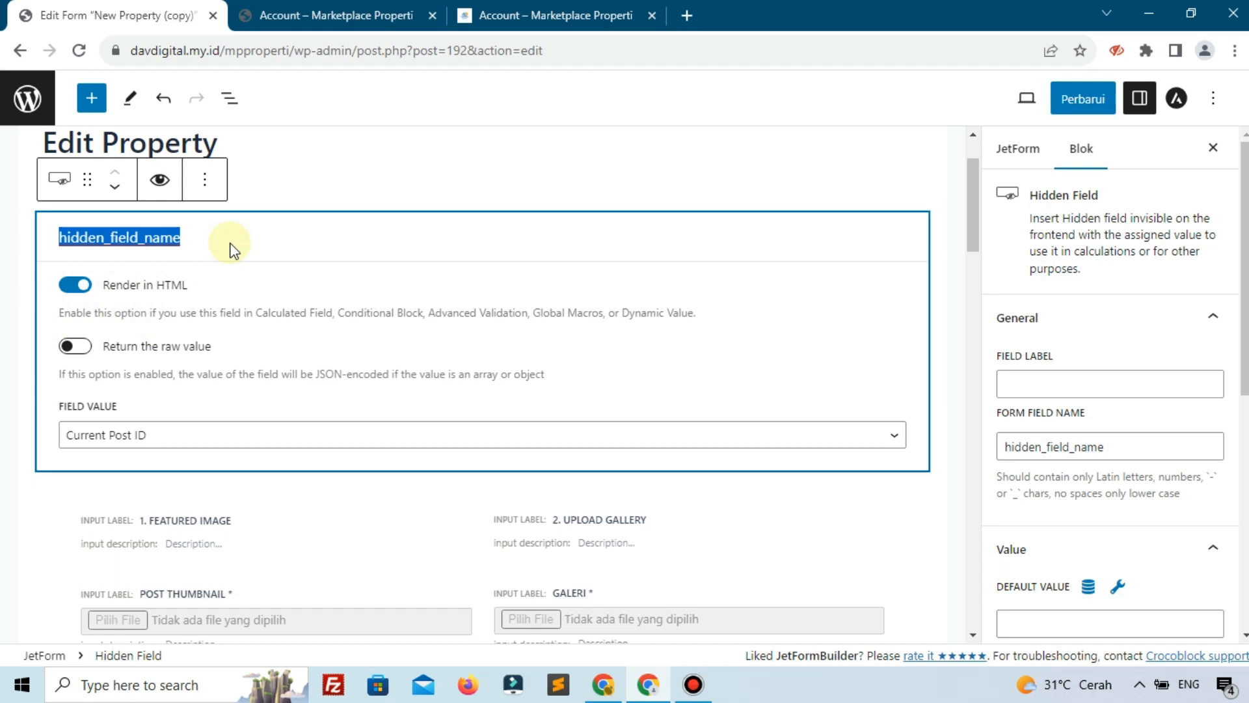
pyautogui.write('post_id')
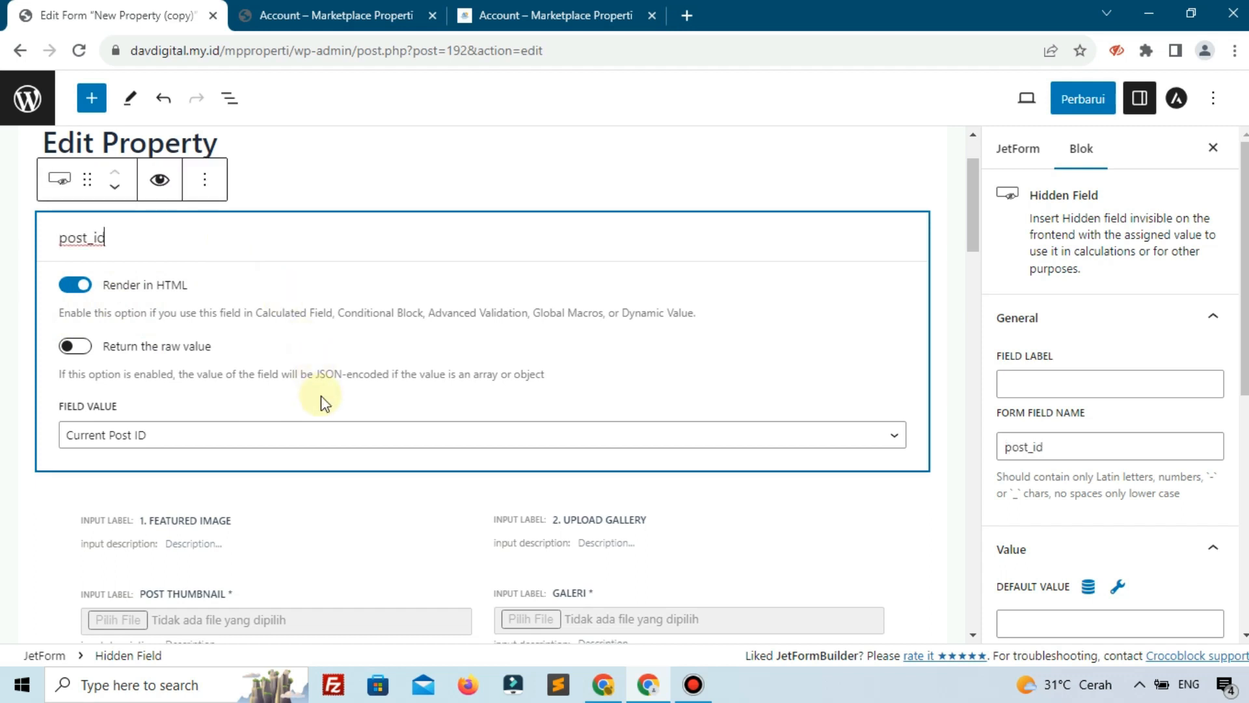
pyautogui.click(220, 440)
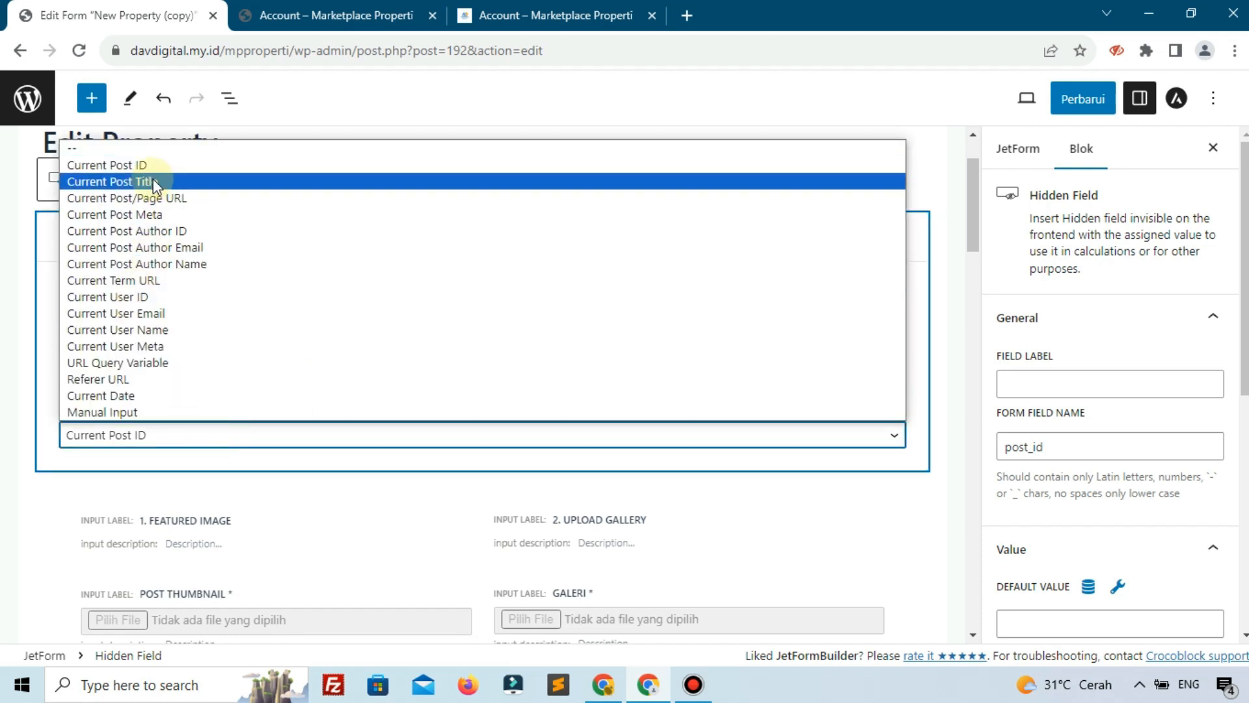
pyautogui.click(90, 151)
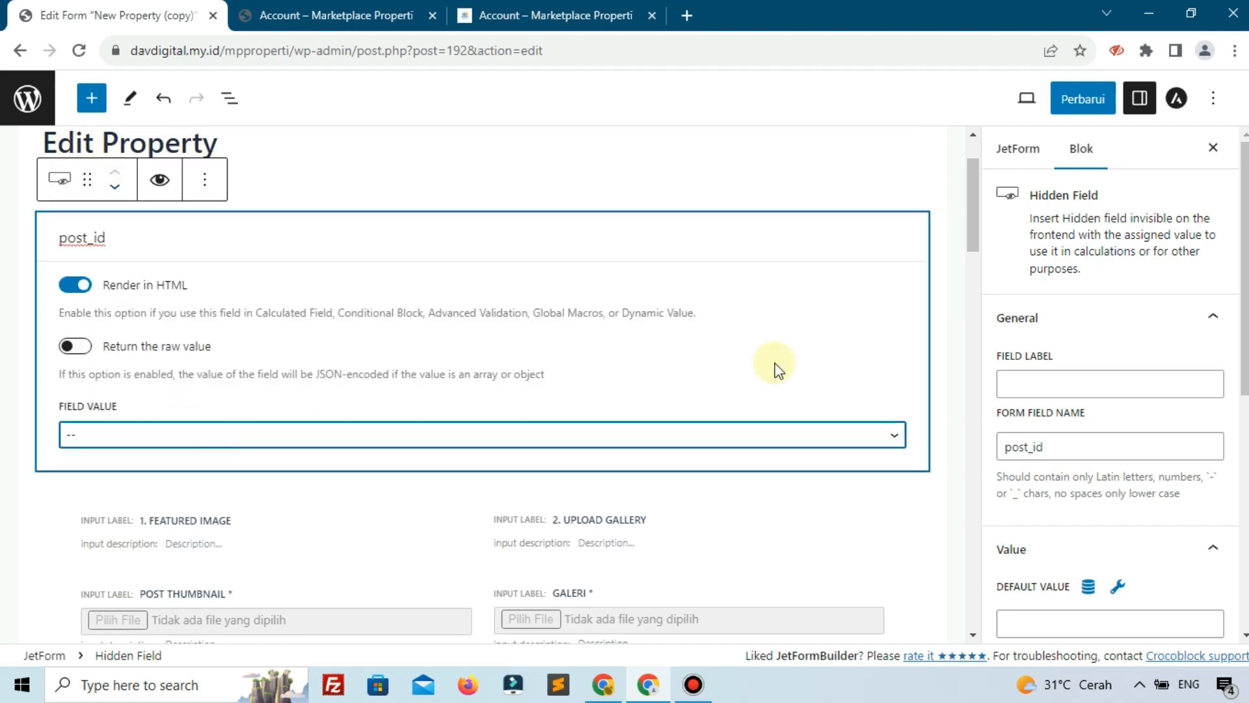
pyautogui.click(1089, 449)
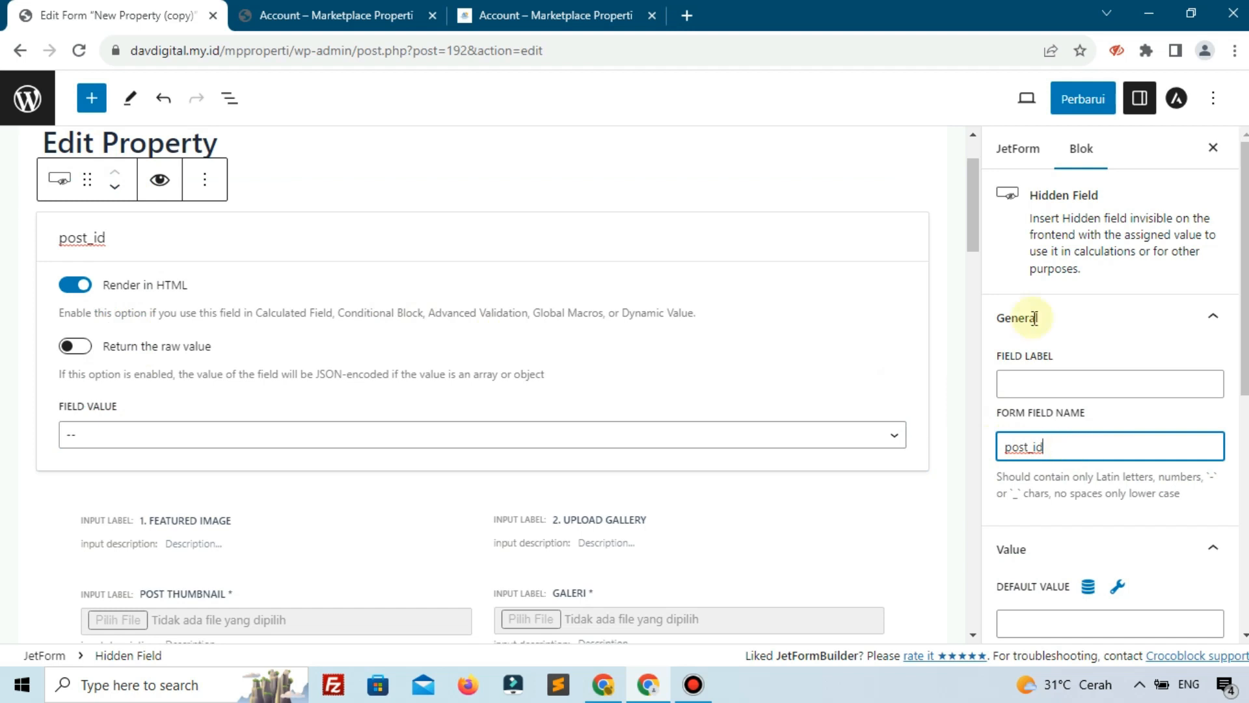
pyautogui.scroll(-3, 593, 543)
pyautogui.scroll(5, 589, 547)
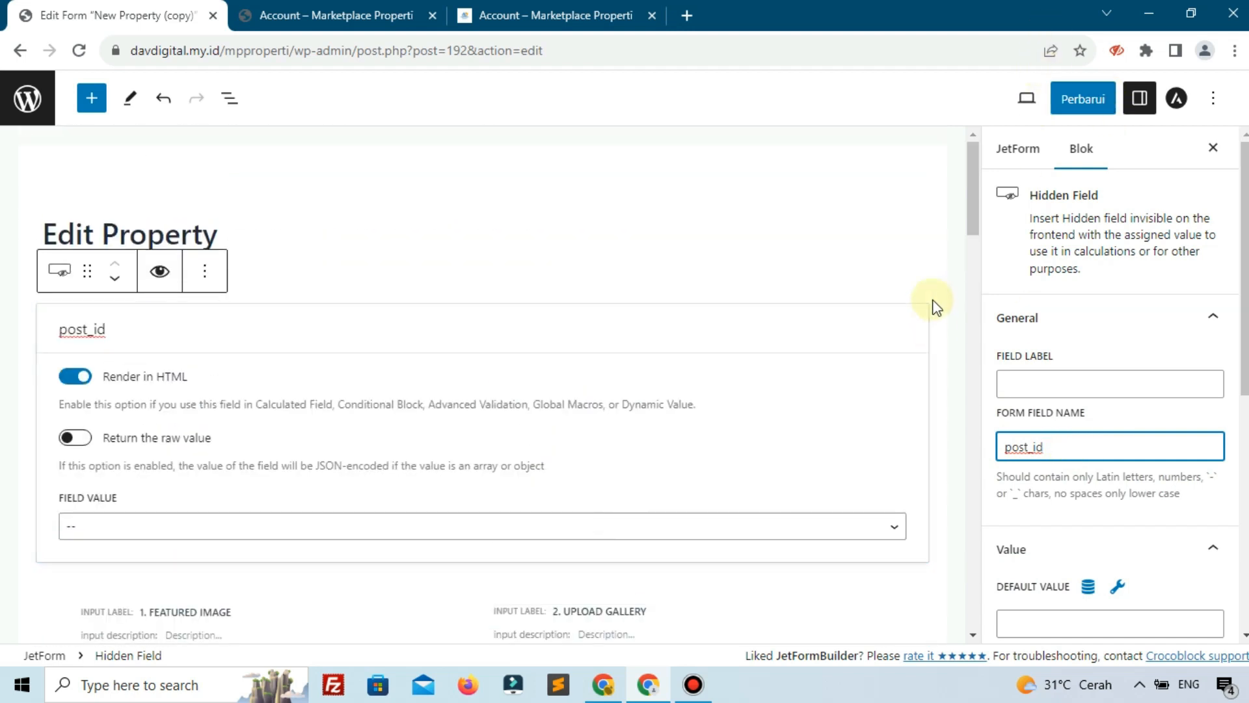
# Save the form with Perbarui and reload the editor to confirm the changes
pyautogui.click(1073, 96)
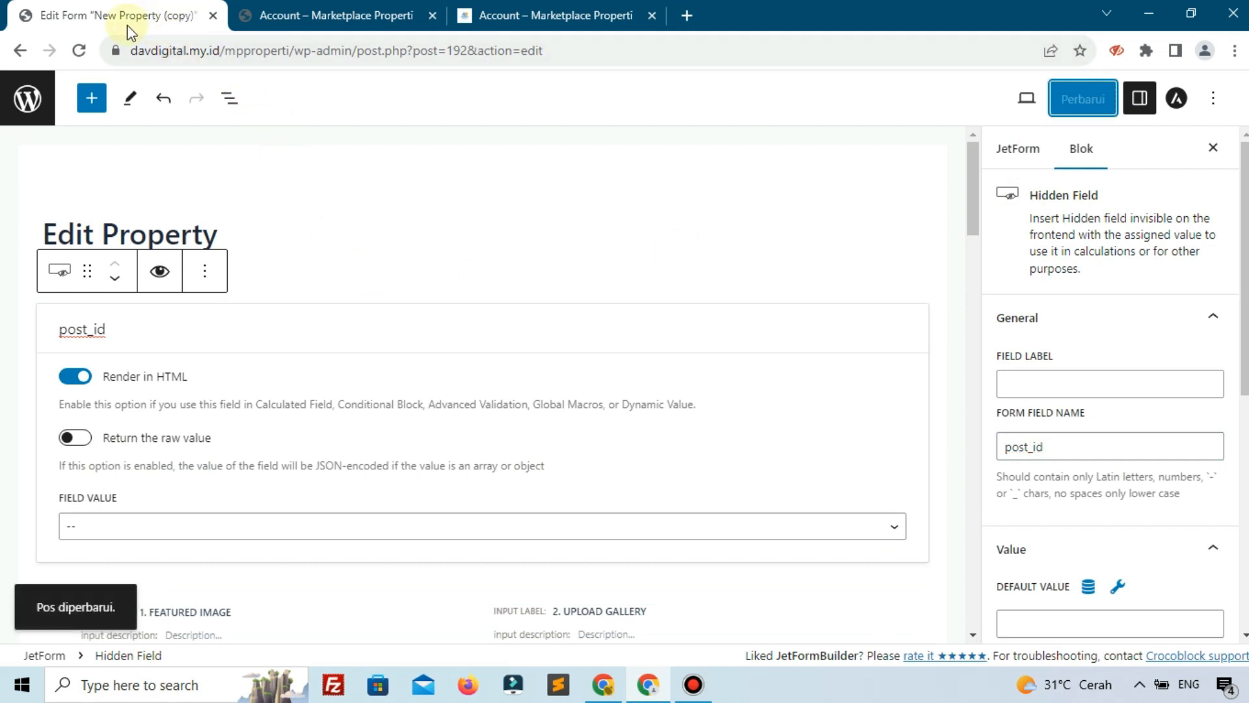
pyautogui.click(82, 41)
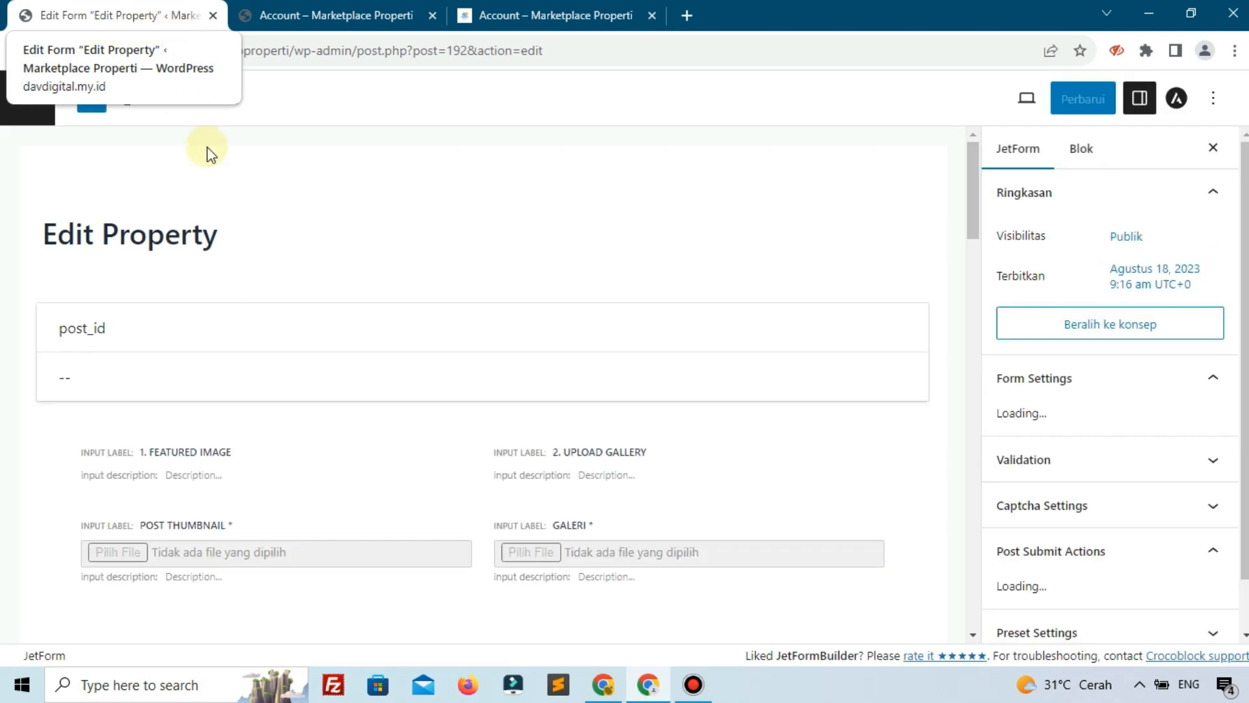
pyautogui.scroll(-3, 334, 398)
pyautogui.scroll(-15, 334, 398)
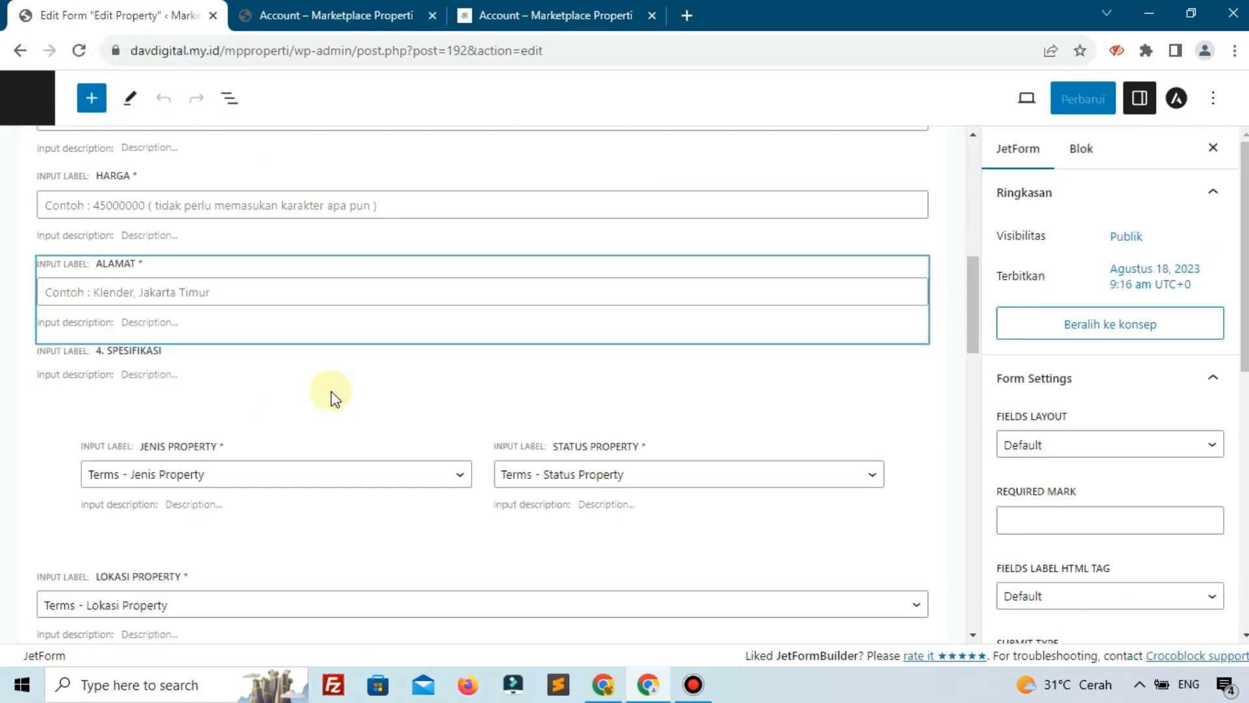
pyautogui.scroll(-10, 334, 398)
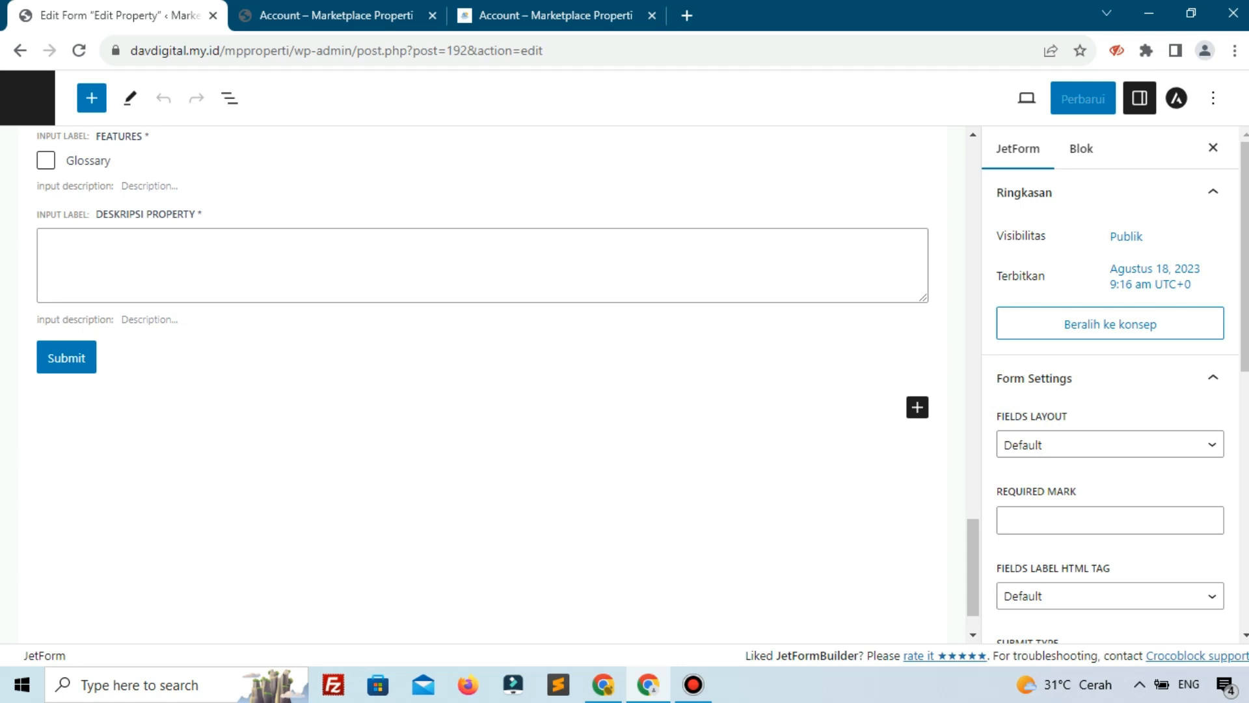
# Relabel the Submit button 'Update Property', keep Button Action Type as Submit Form, and save
pyautogui.click(133, 361)
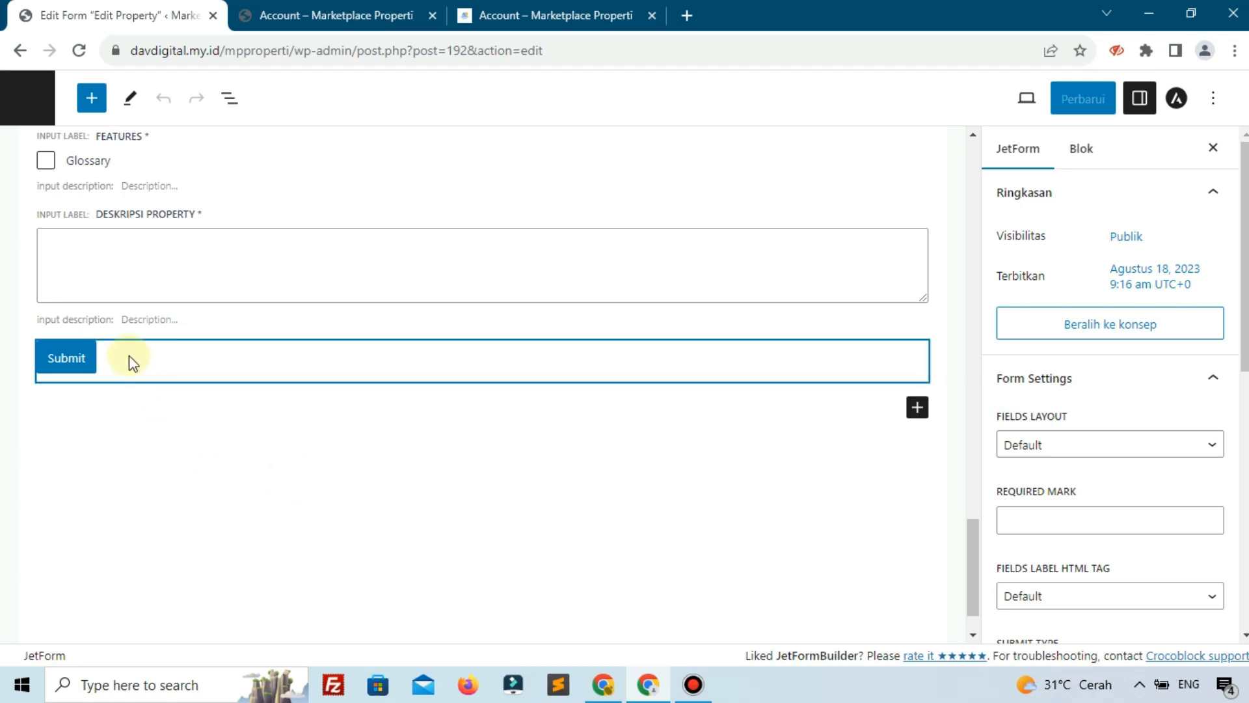
pyautogui.click(1077, 411)
pyautogui.doubleClick(1080, 414)
pyautogui.write('U')
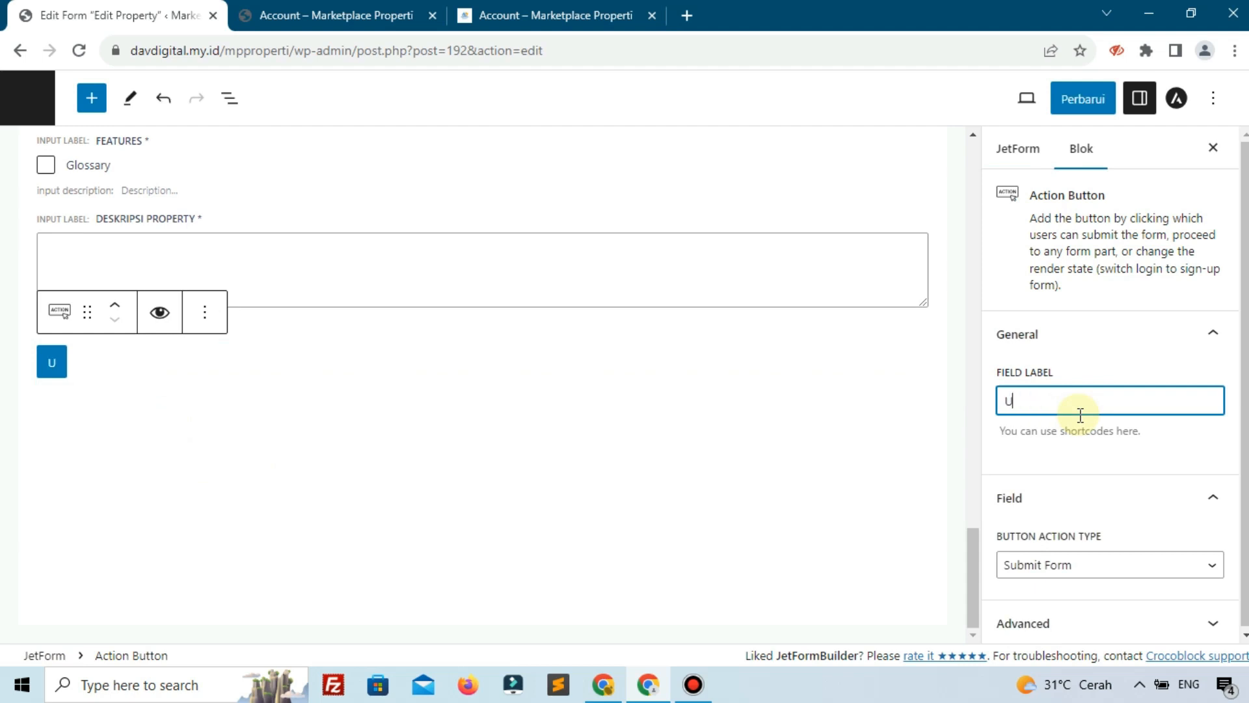
pyautogui.write('pdate Prope')
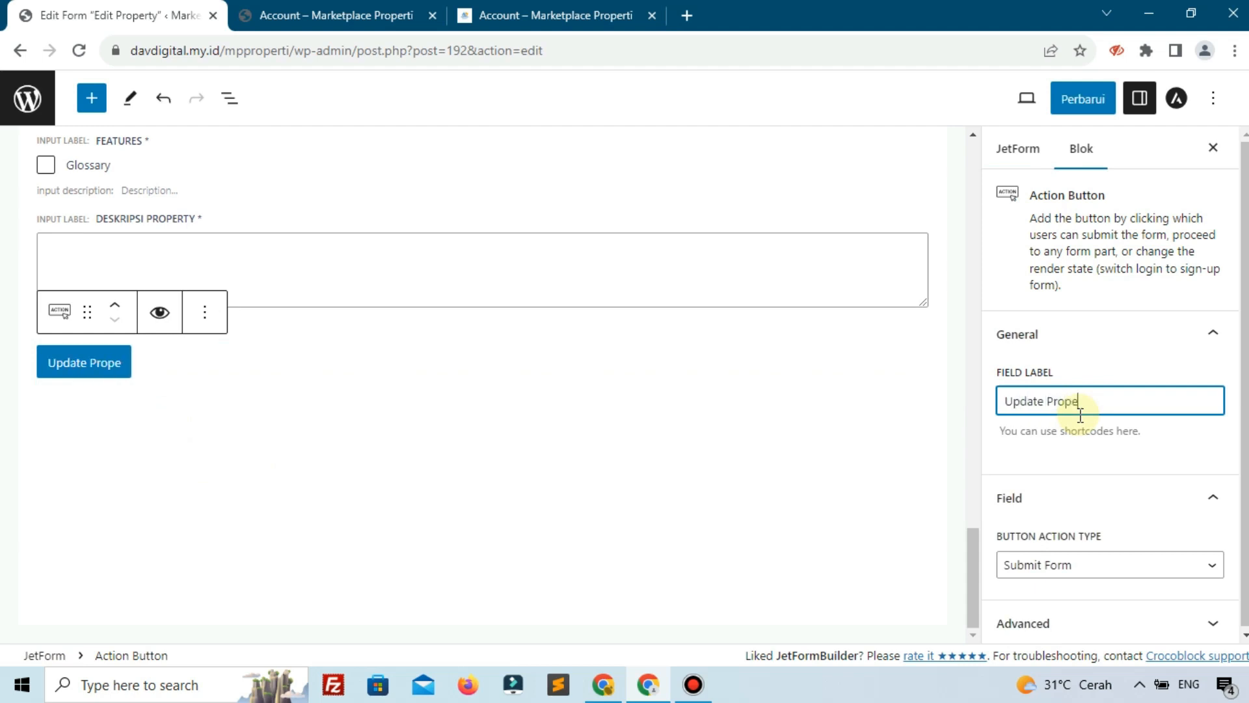
pyautogui.write('rty')
pyautogui.click(1115, 567)
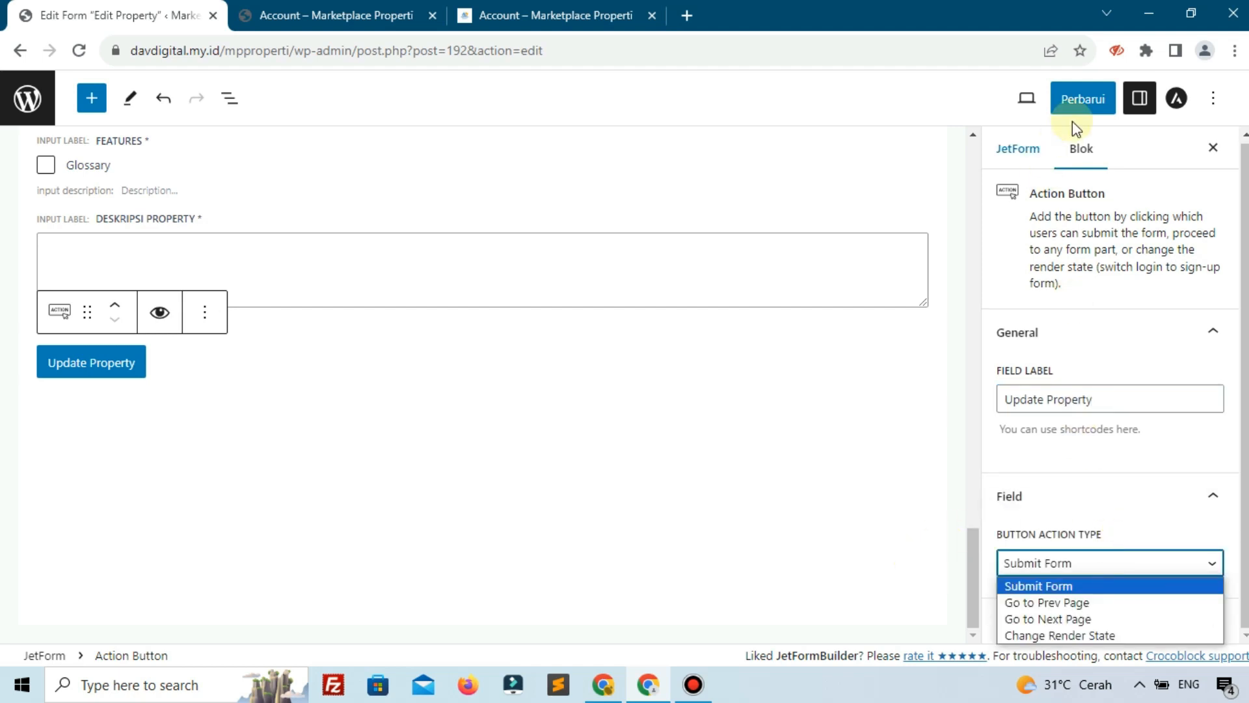
pyautogui.click(1080, 99)
pyautogui.click(1080, 99)
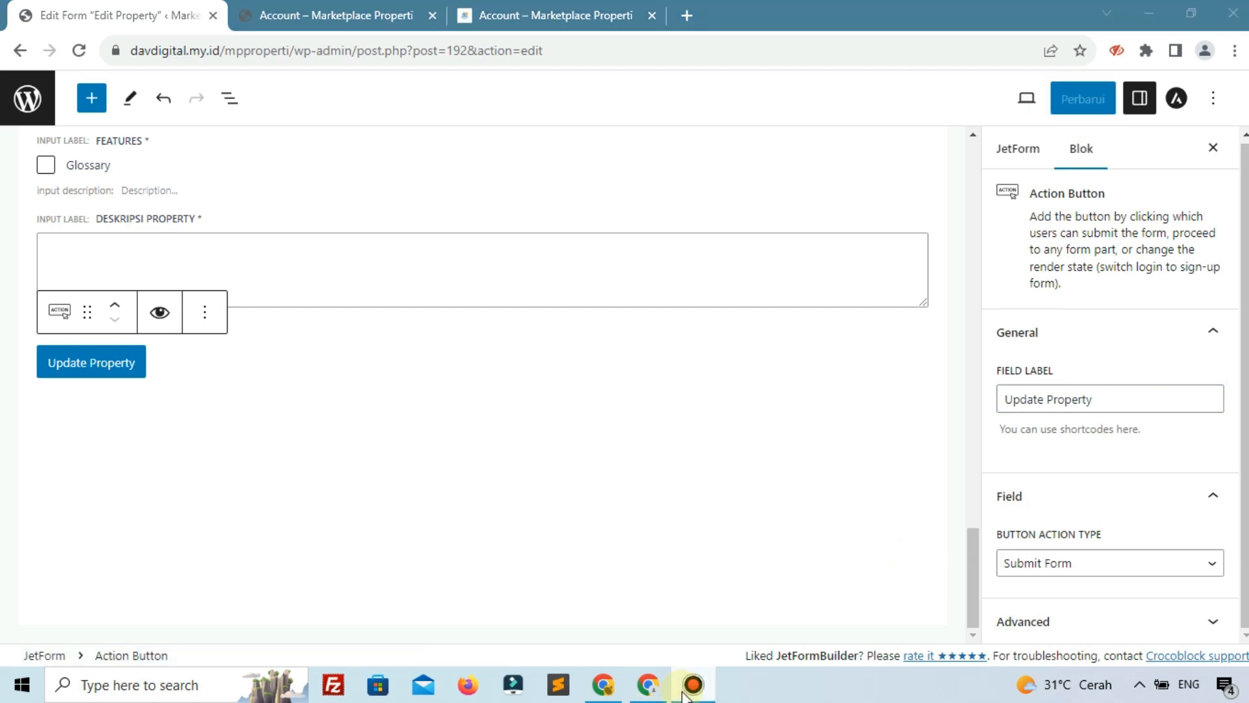
pyautogui.scroll(7, 556, 600)
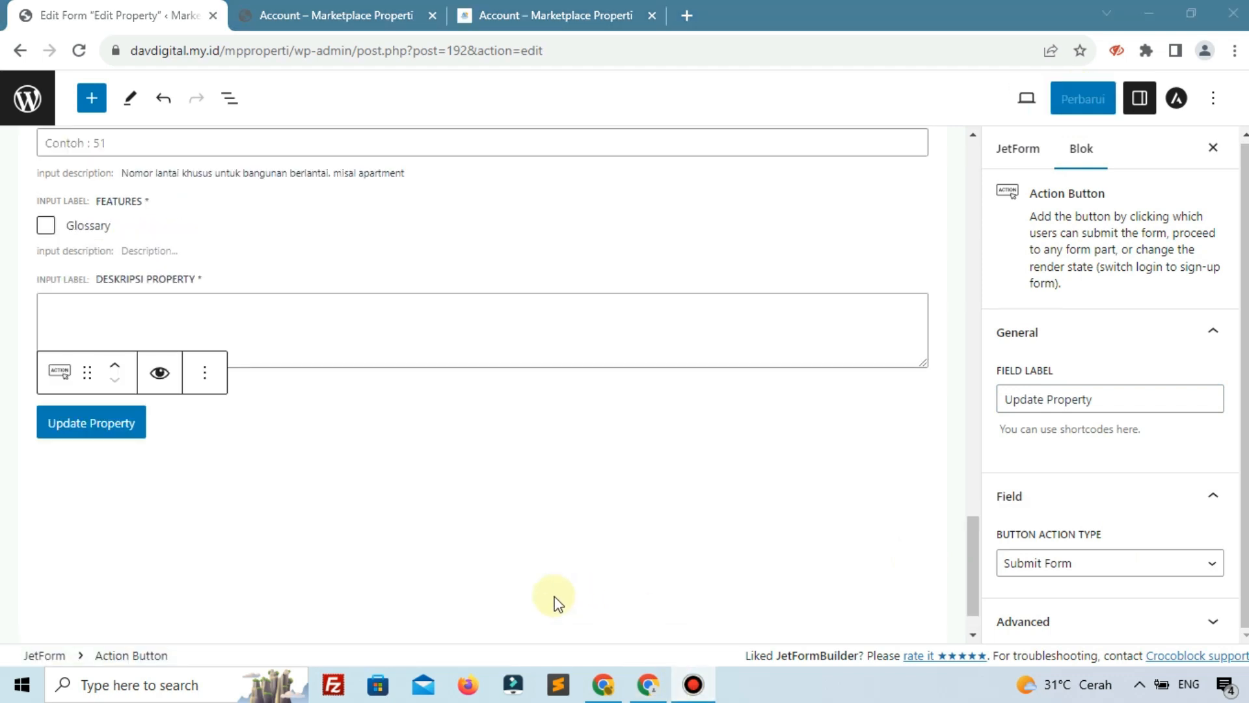
pyautogui.click(1009, 157)
# Edit the Insert/Update Post submit action and set the post status to Telah Terbit
pyautogui.click(1016, 150)
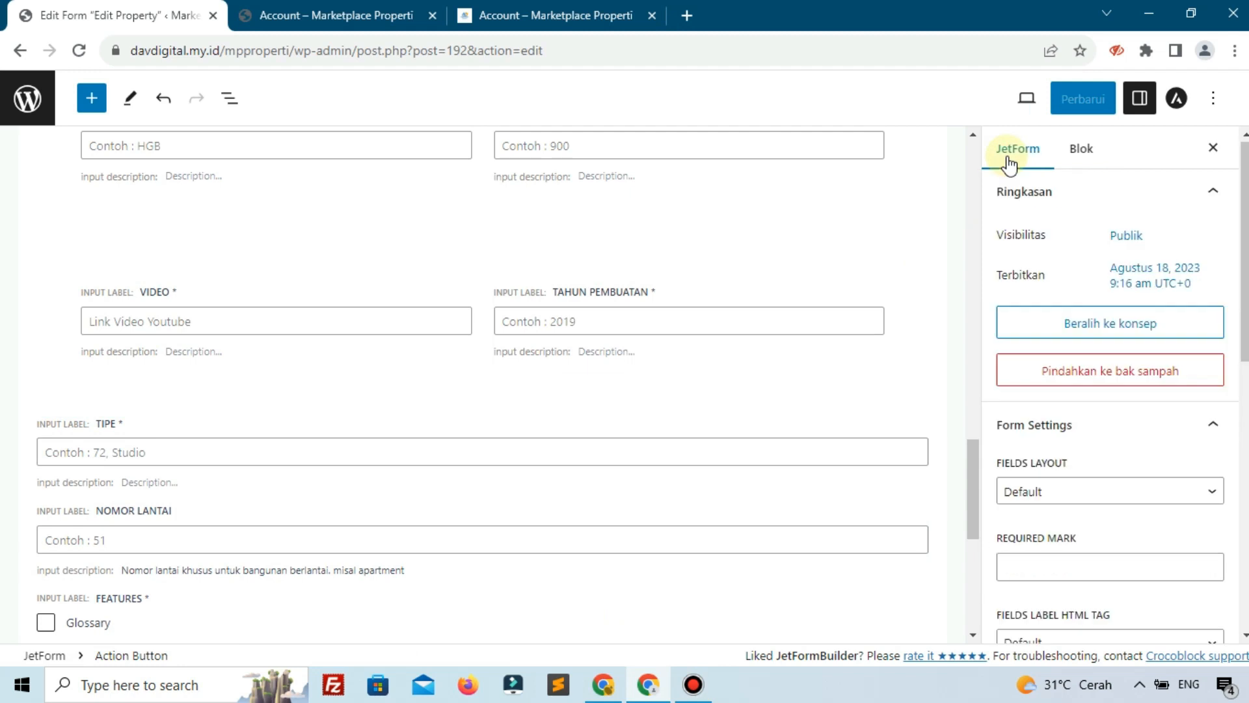
pyautogui.scroll(-6, 1056, 410)
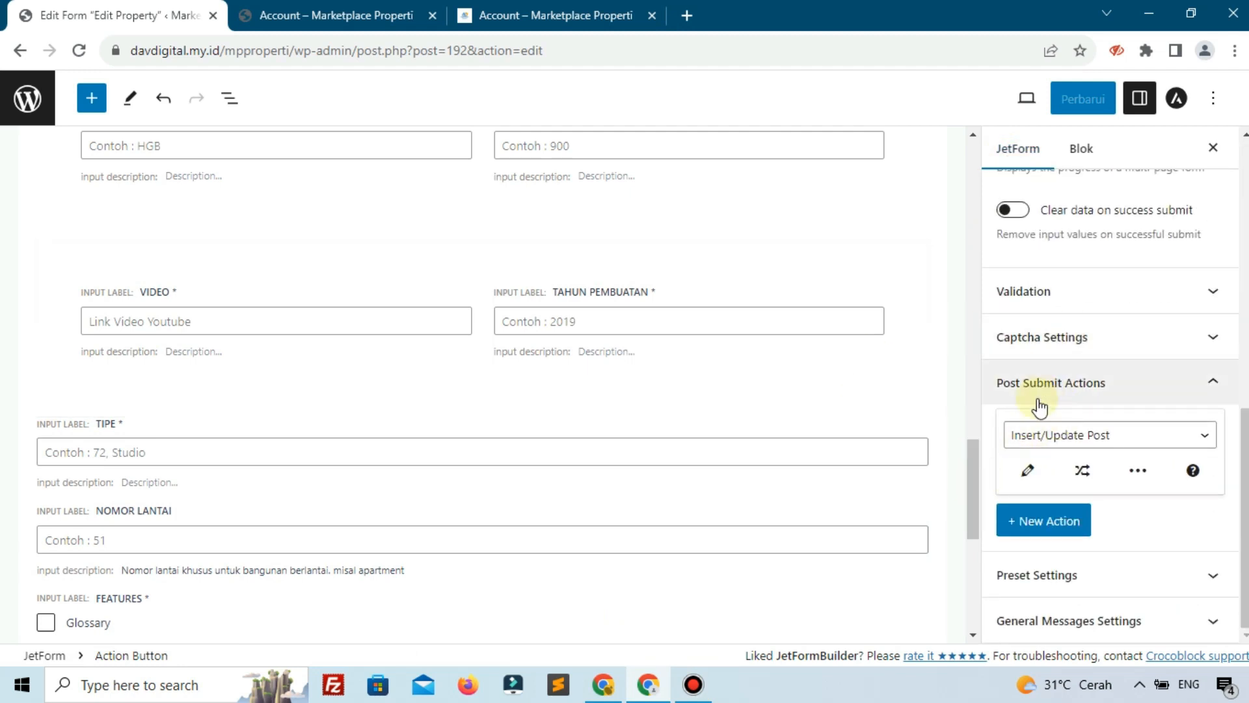
pyautogui.click(1029, 473)
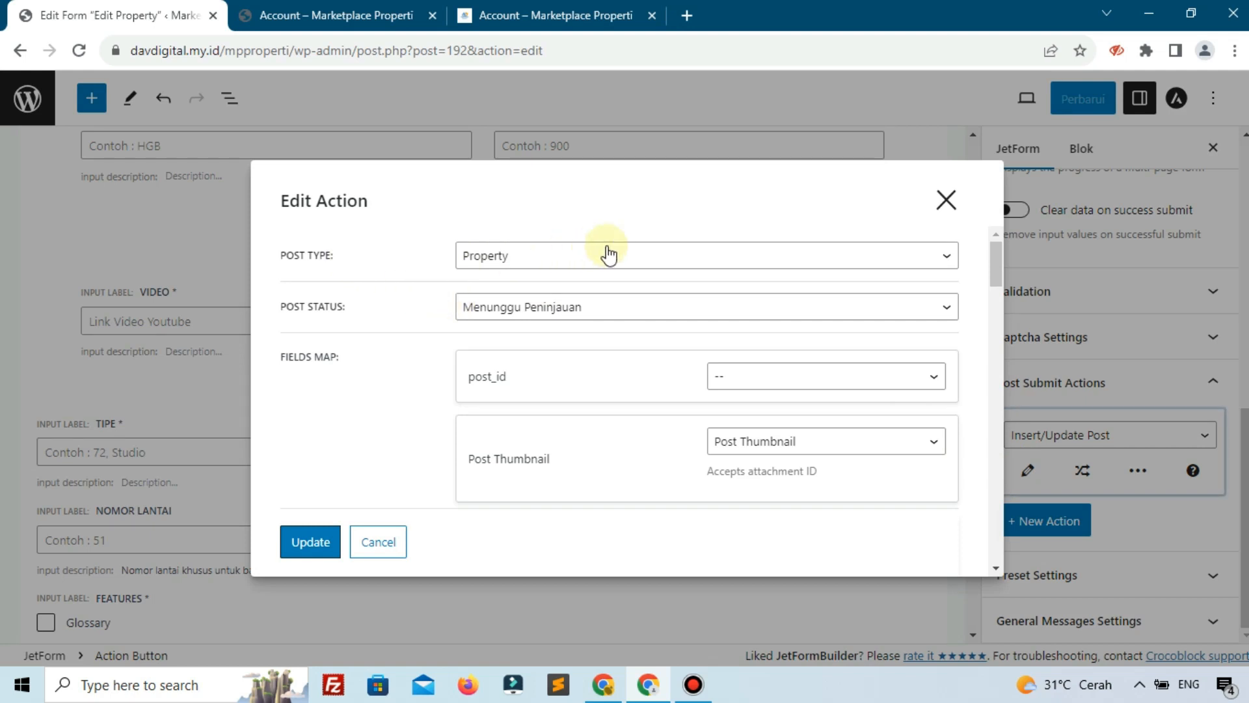
pyautogui.click(515, 312)
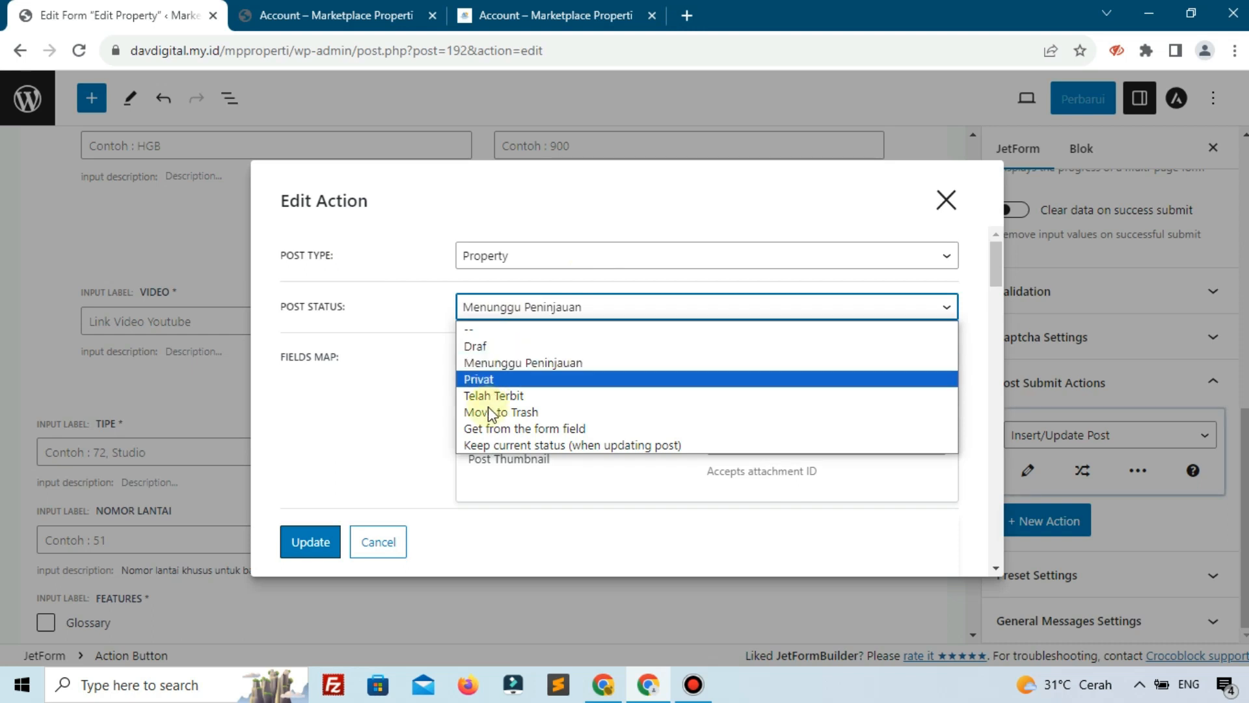
pyautogui.click(333, 413)
pyautogui.click(332, 406)
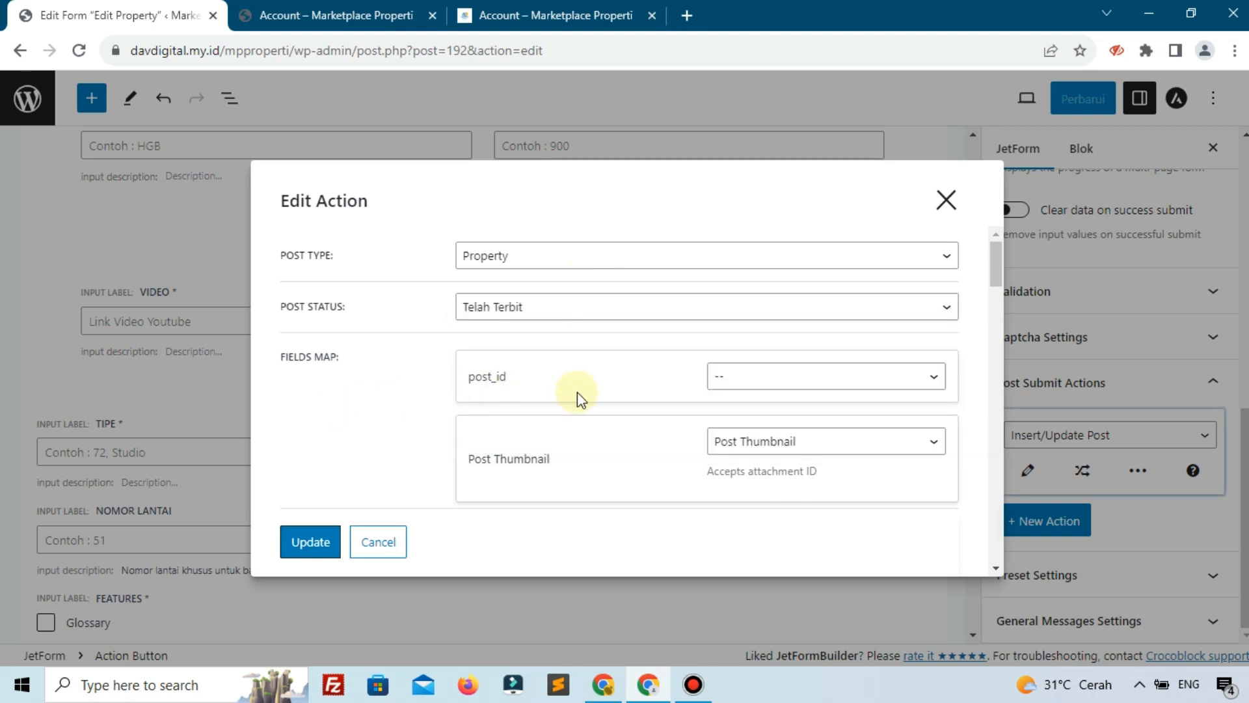
# Map post_id to the post ID, leave Update Property unmapped ('--'), and apply the action
pyautogui.click(760, 387)
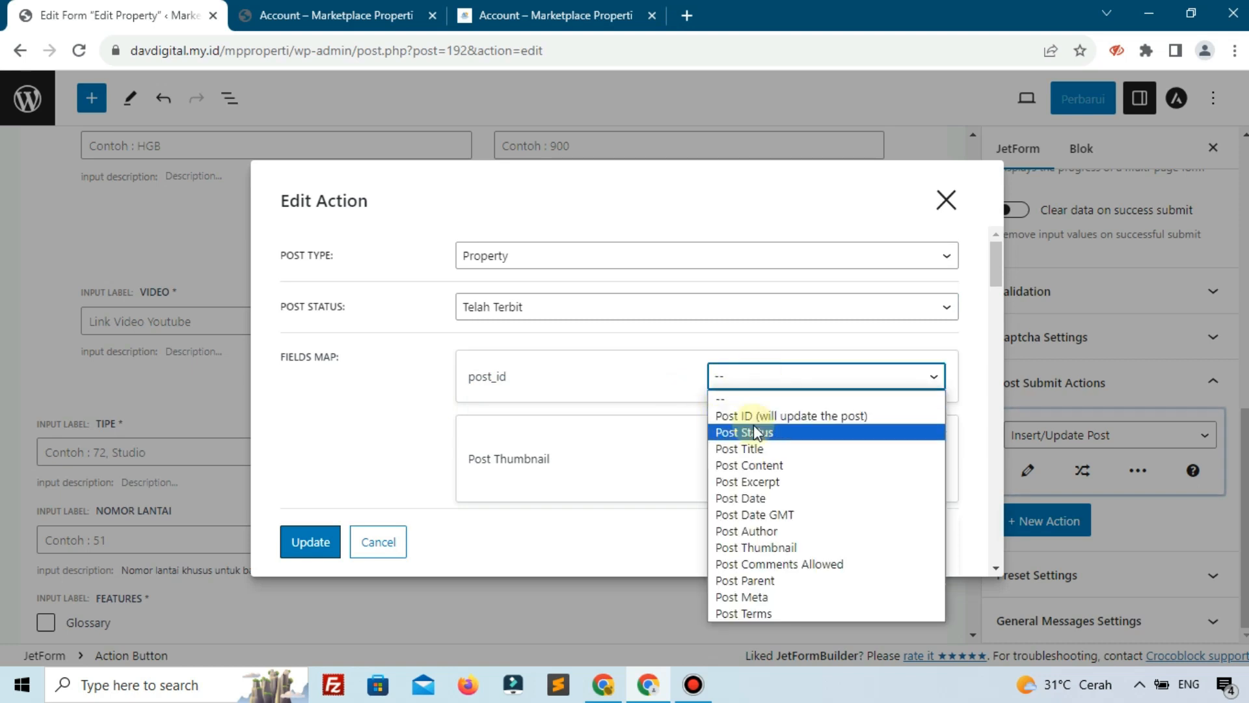
pyautogui.click(813, 419)
pyautogui.scroll(-2, 534, 400)
pyautogui.scroll(-2, 534, 400)
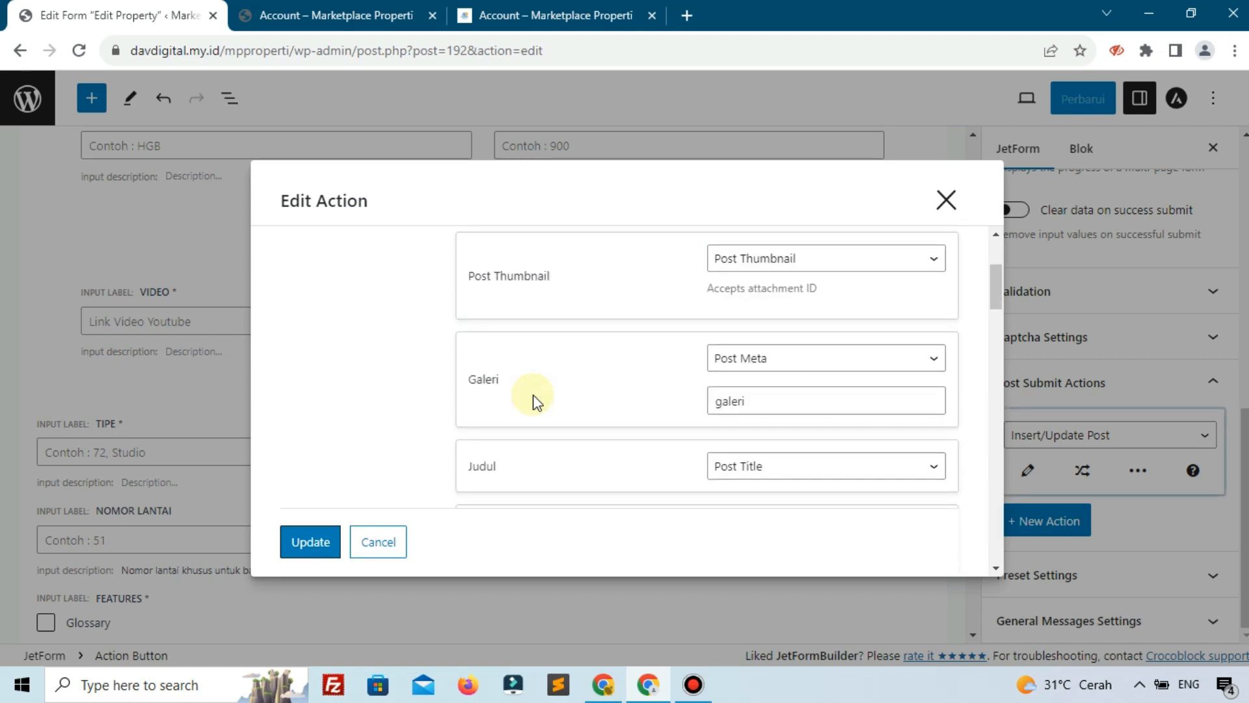
pyautogui.scroll(-2, 807, 374)
pyautogui.scroll(-8, 807, 374)
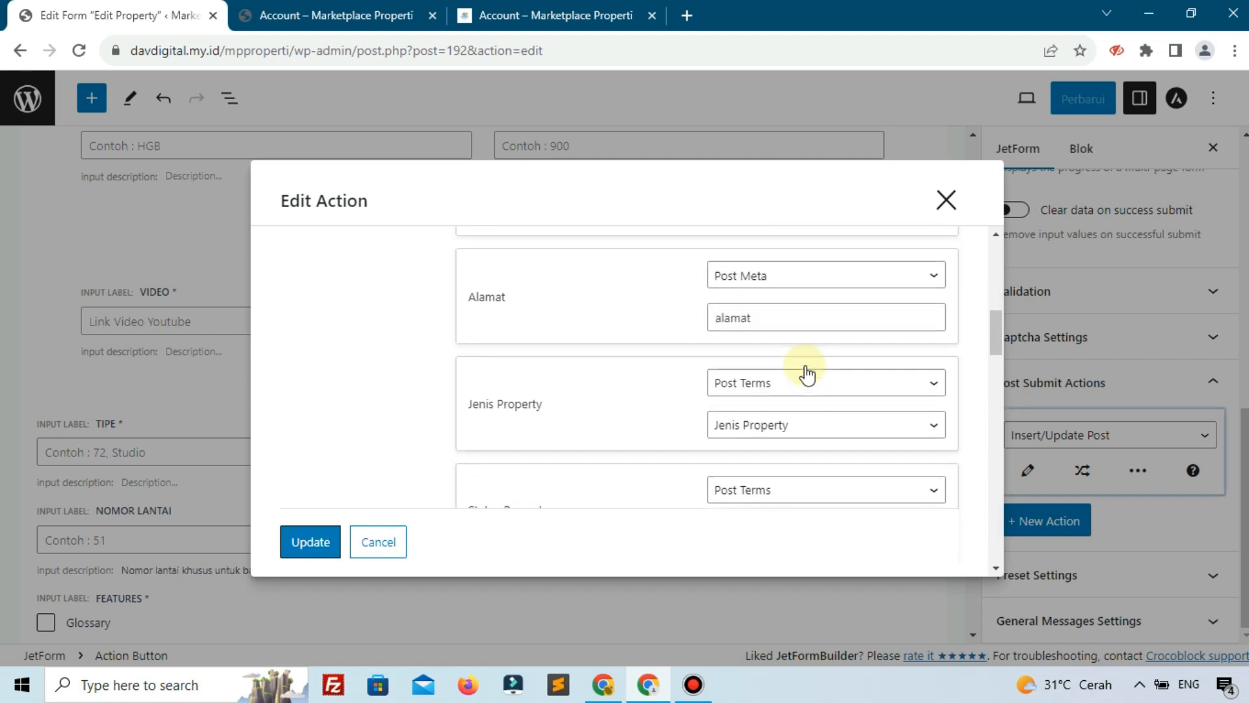
pyautogui.scroll(-10, 805, 369)
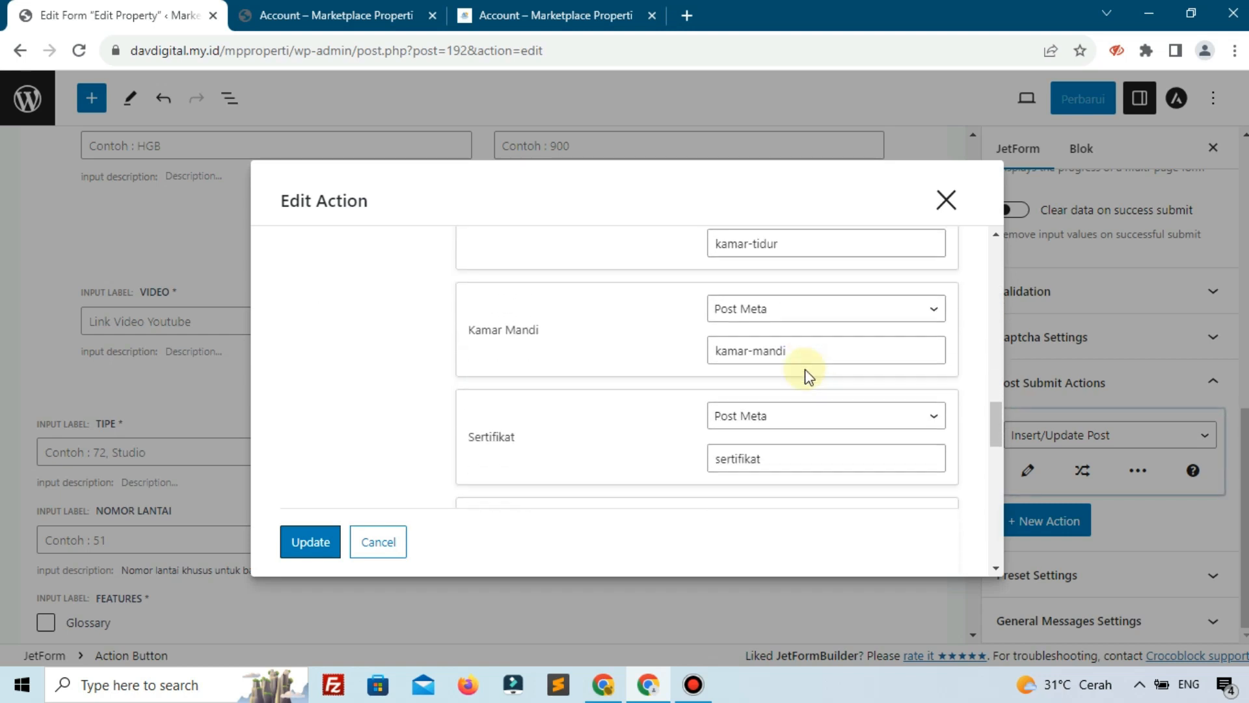
pyautogui.scroll(-5, 805, 370)
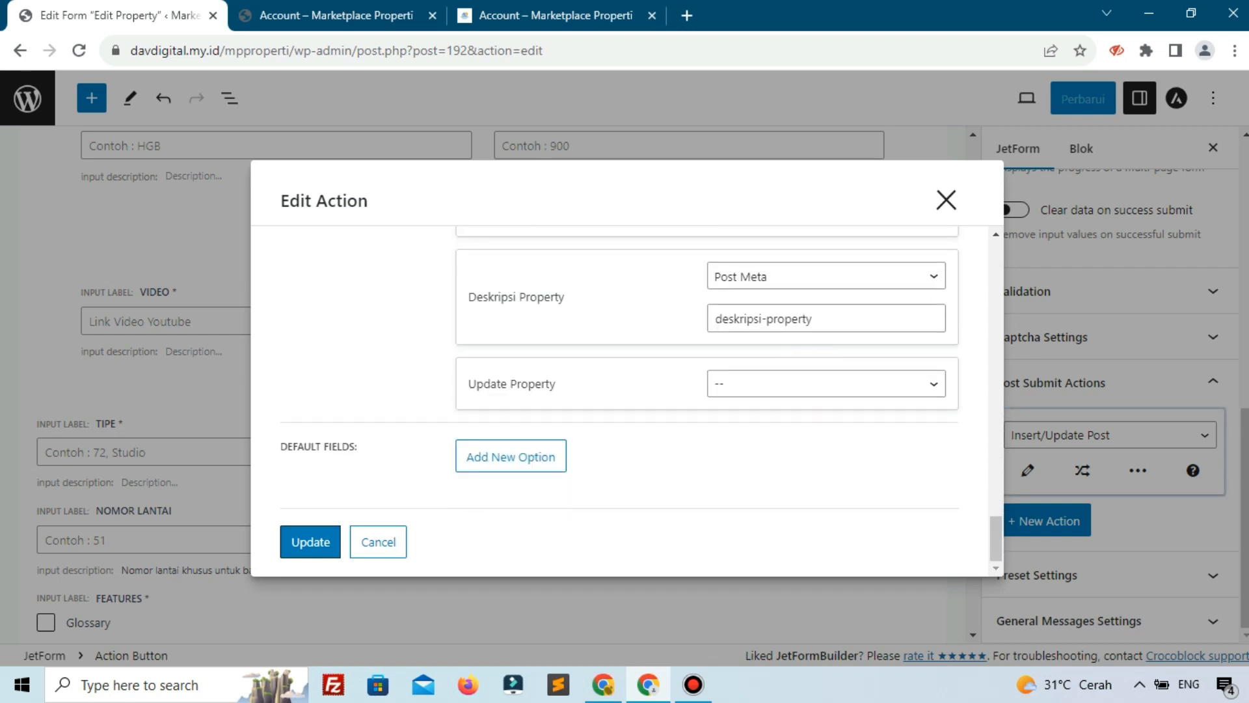
pyautogui.click(742, 390)
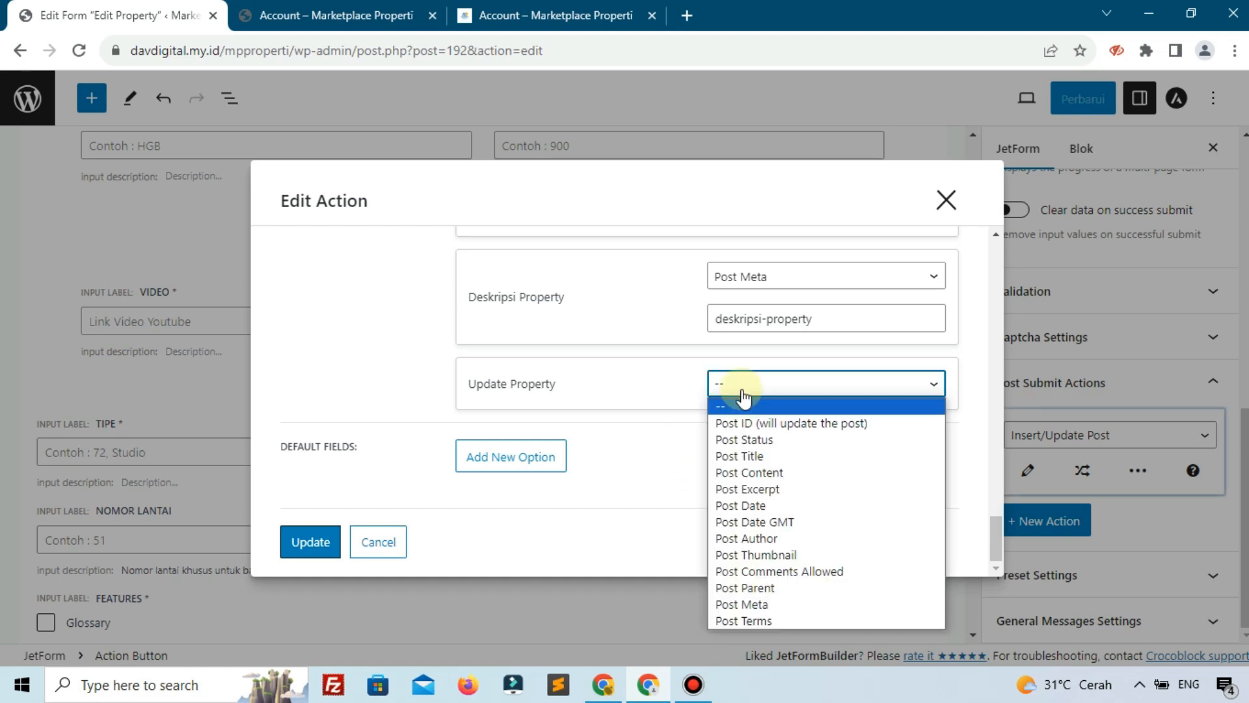
pyautogui.click(743, 394)
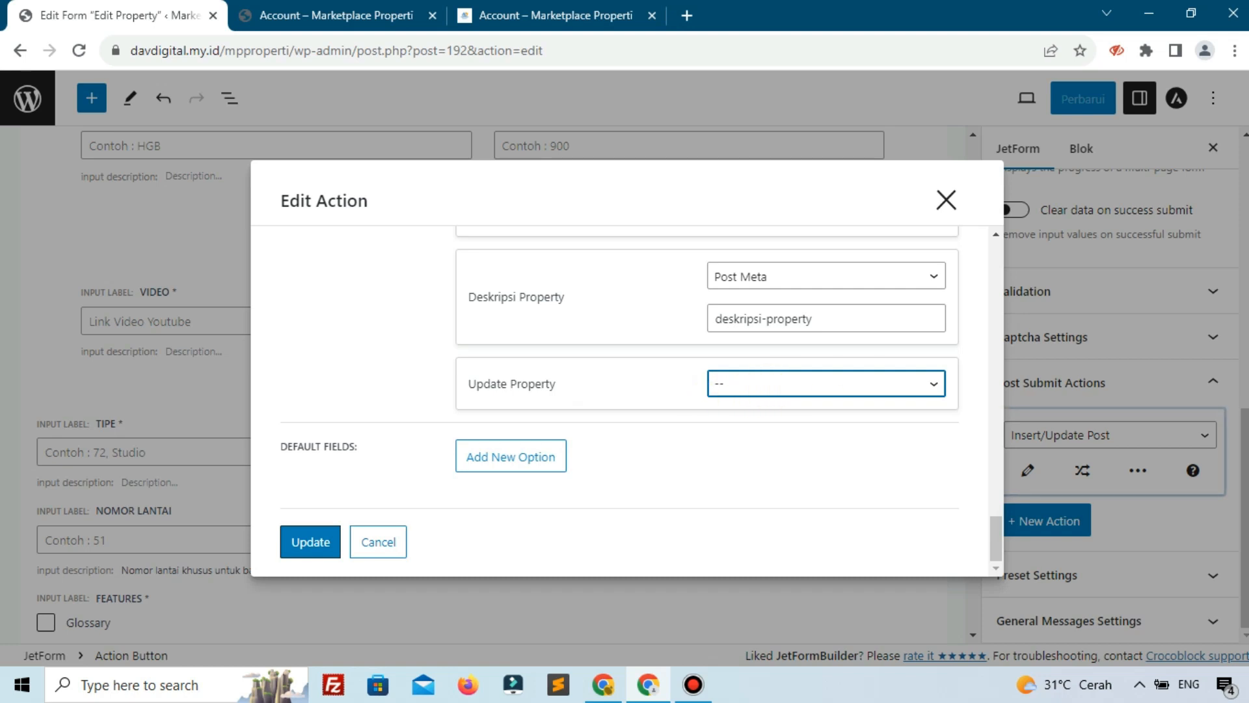
pyautogui.click(325, 540)
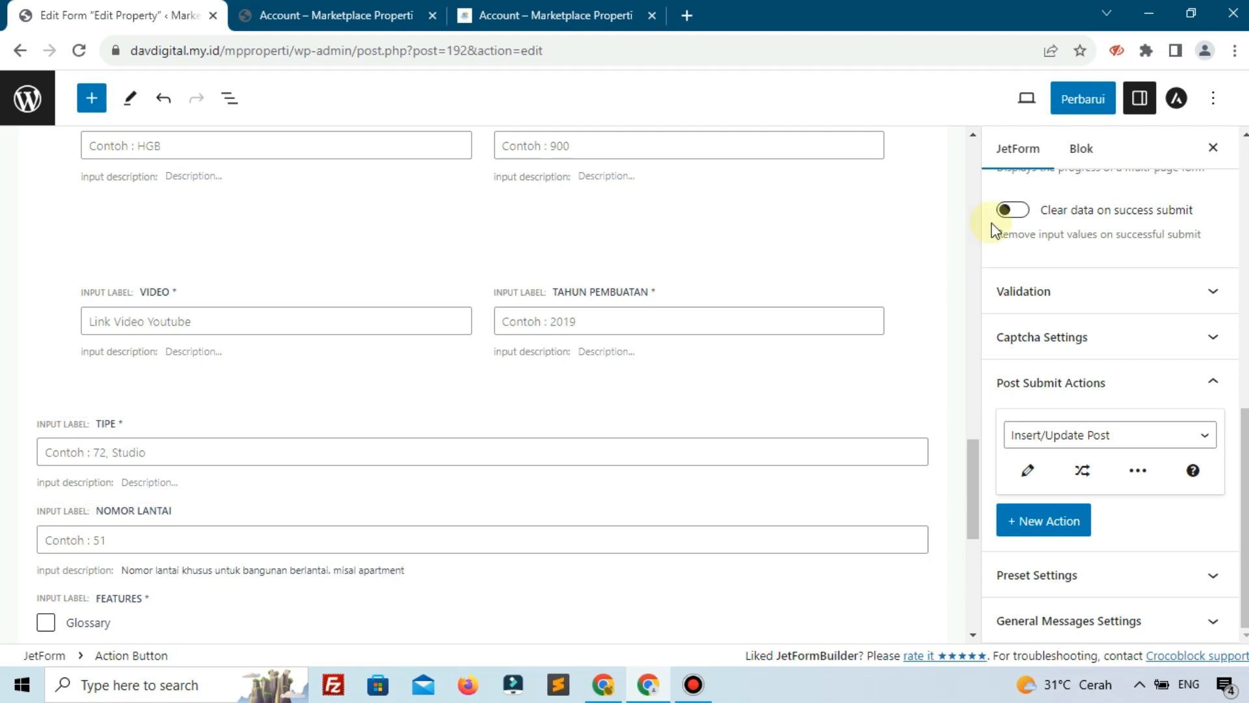
# Update the Edit Property form with Perbarui and return to the JetFormBuilder Forms list
pyautogui.click(1066, 113)
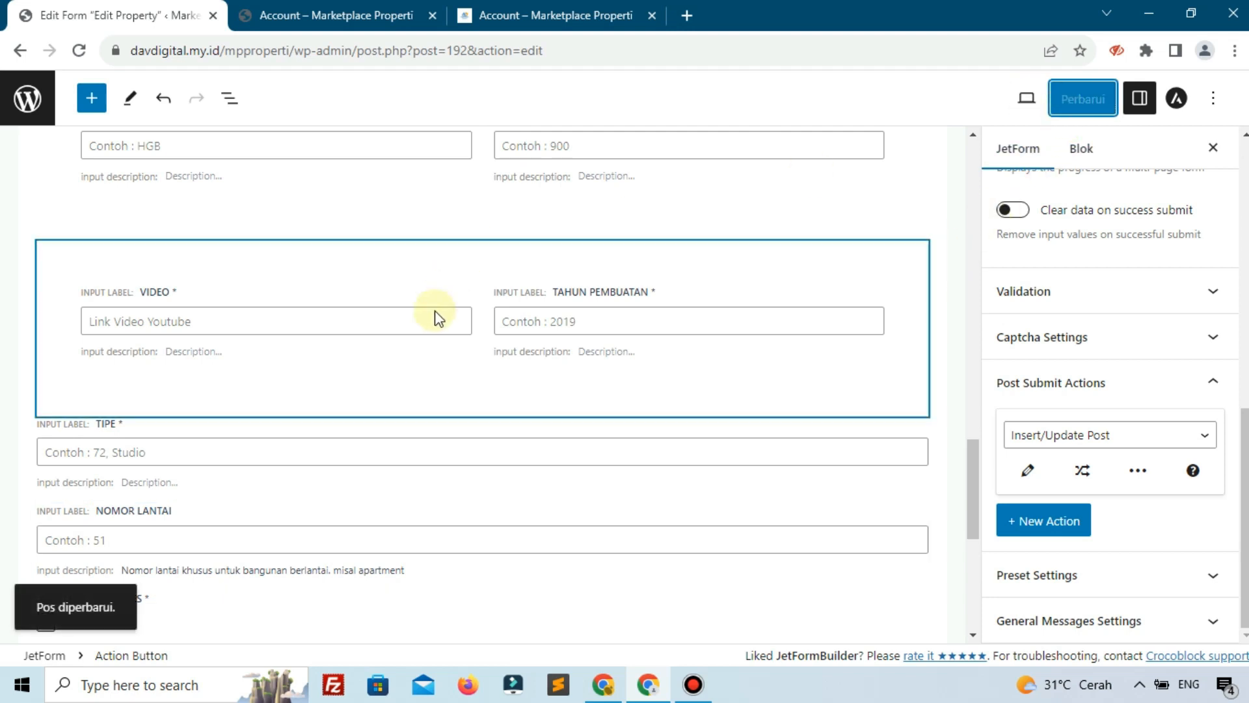
pyautogui.scroll(-5, 435, 315)
pyautogui.click(204, 375)
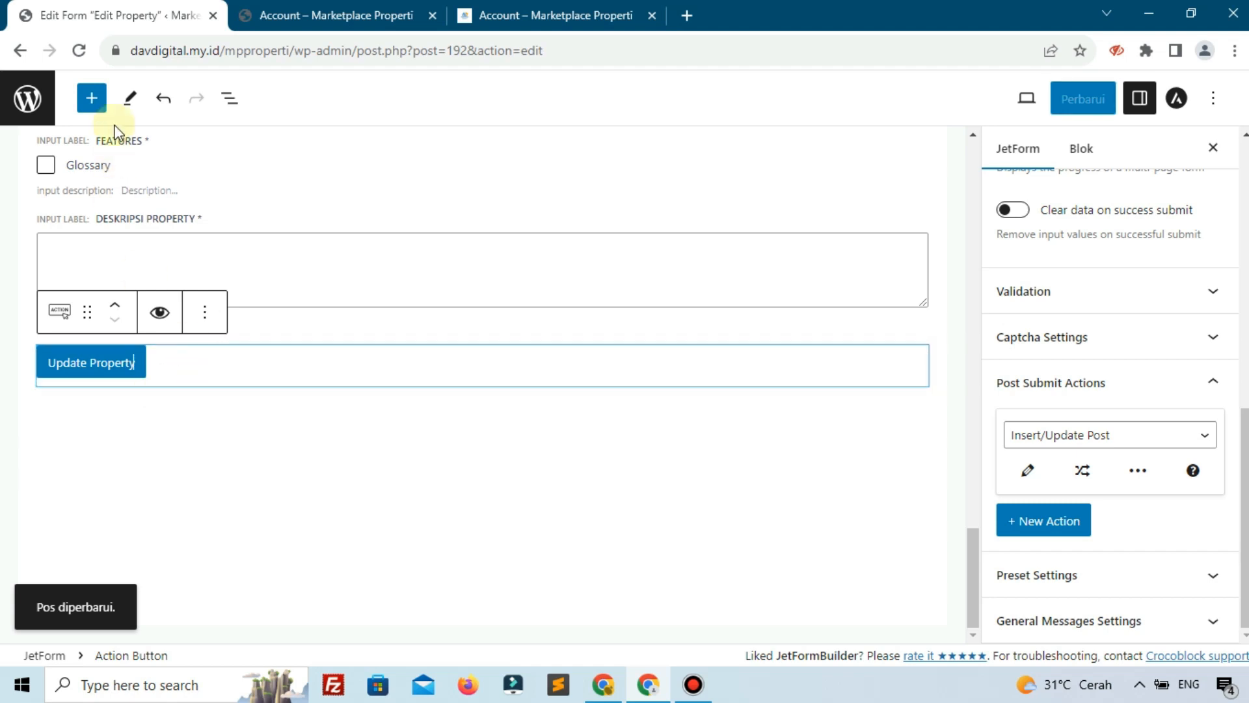
pyautogui.click(283, 508)
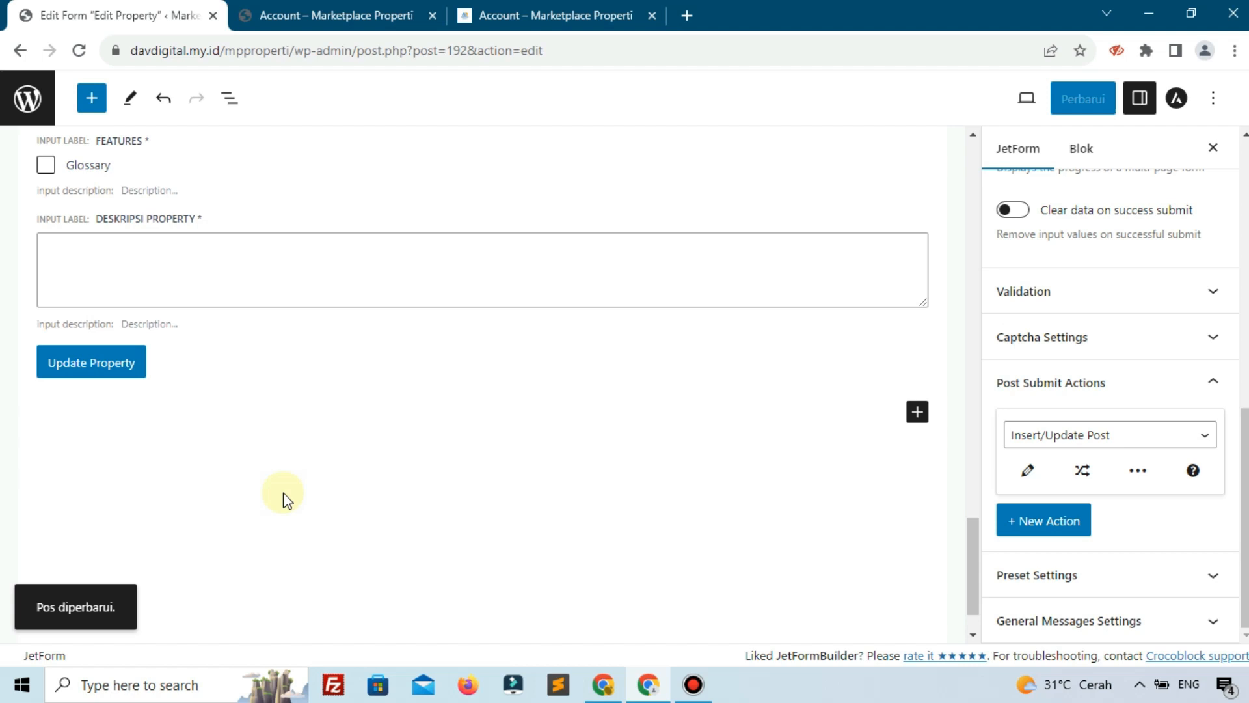
pyautogui.scroll(7, 283, 500)
pyautogui.scroll(3, 1087, 419)
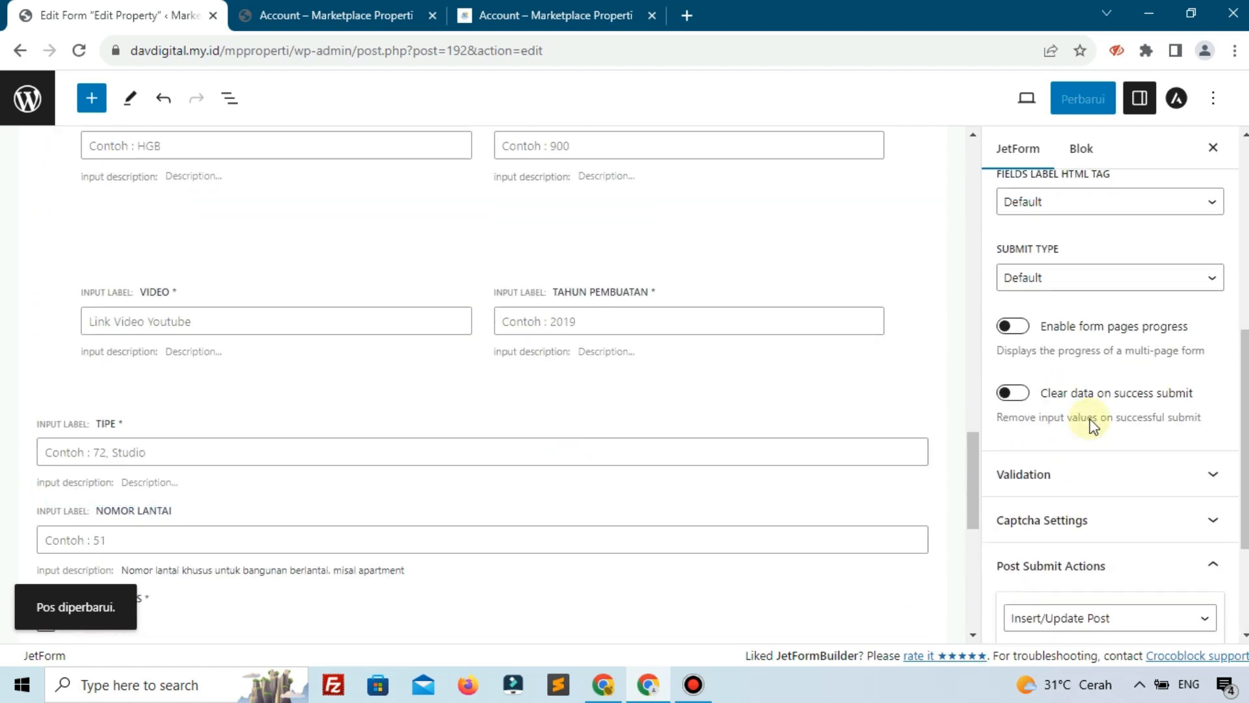
pyautogui.click(26, 113)
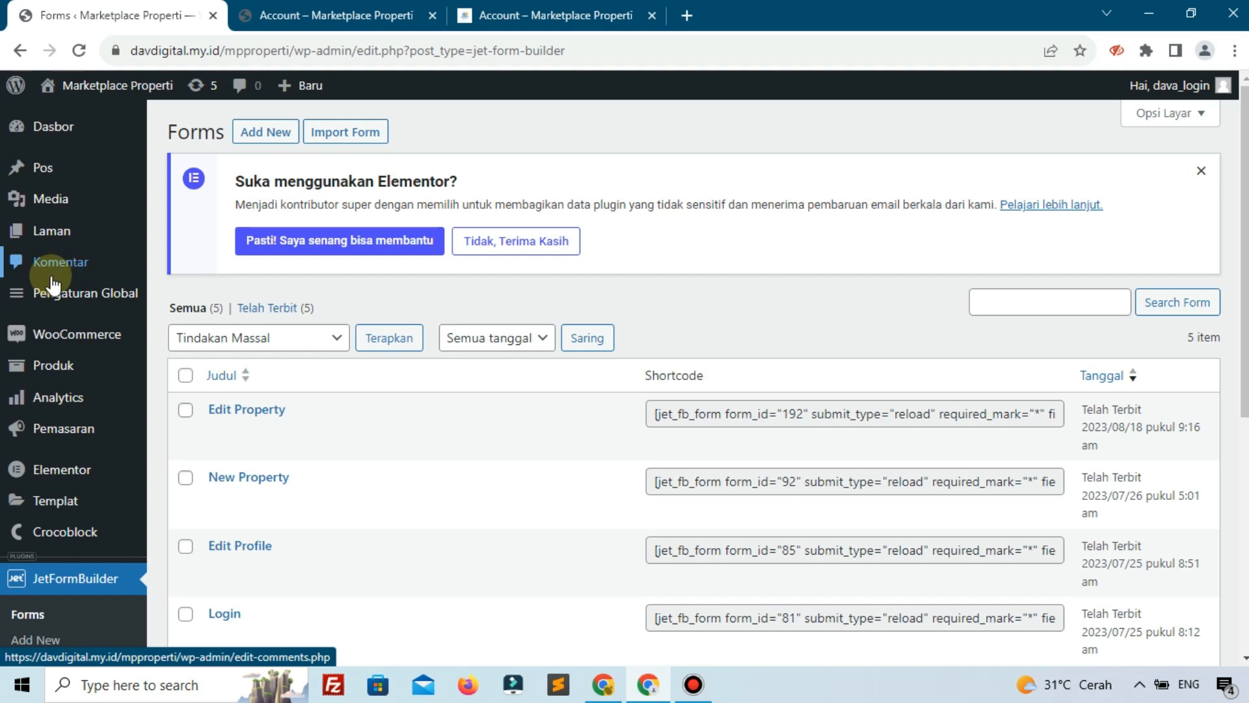
# Note the edit-post part of the account page's URL, then open Templat > Templat Tersimpan
pyautogui.click(306, 8)
pyautogui.scroll(3, 474, 466)
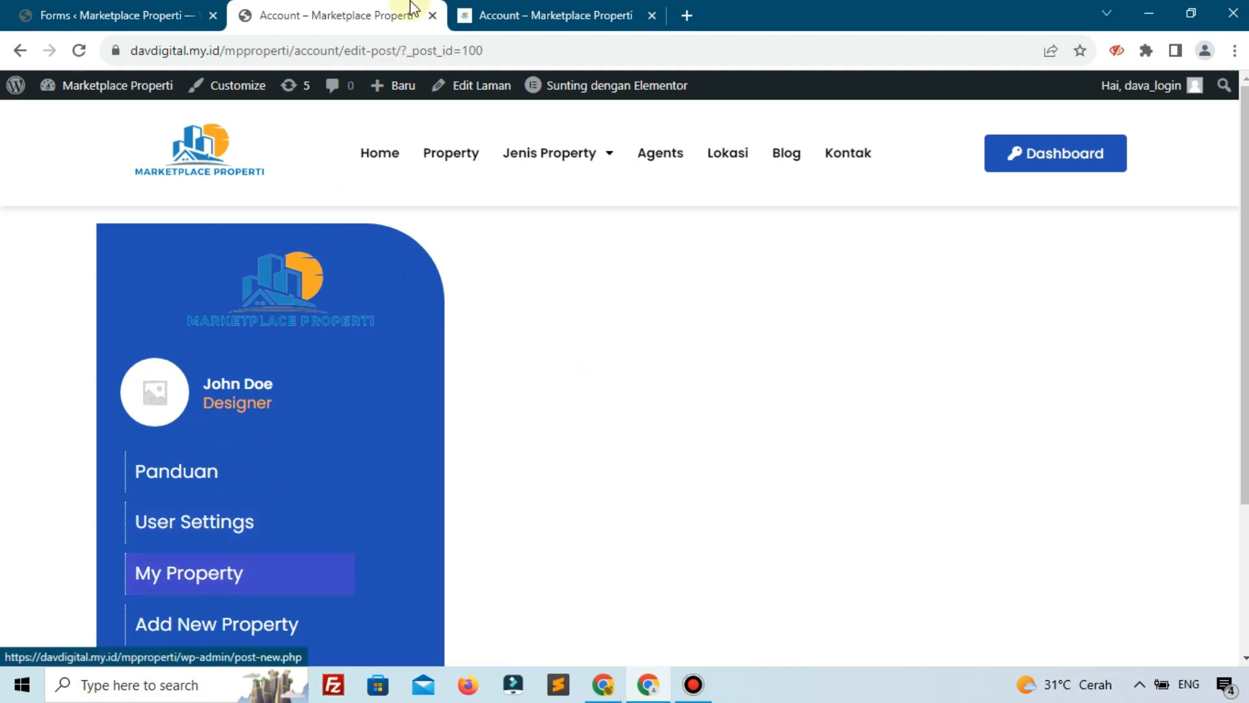
pyautogui.moveTo(352, 48); pyautogui.dragTo(480, 50)
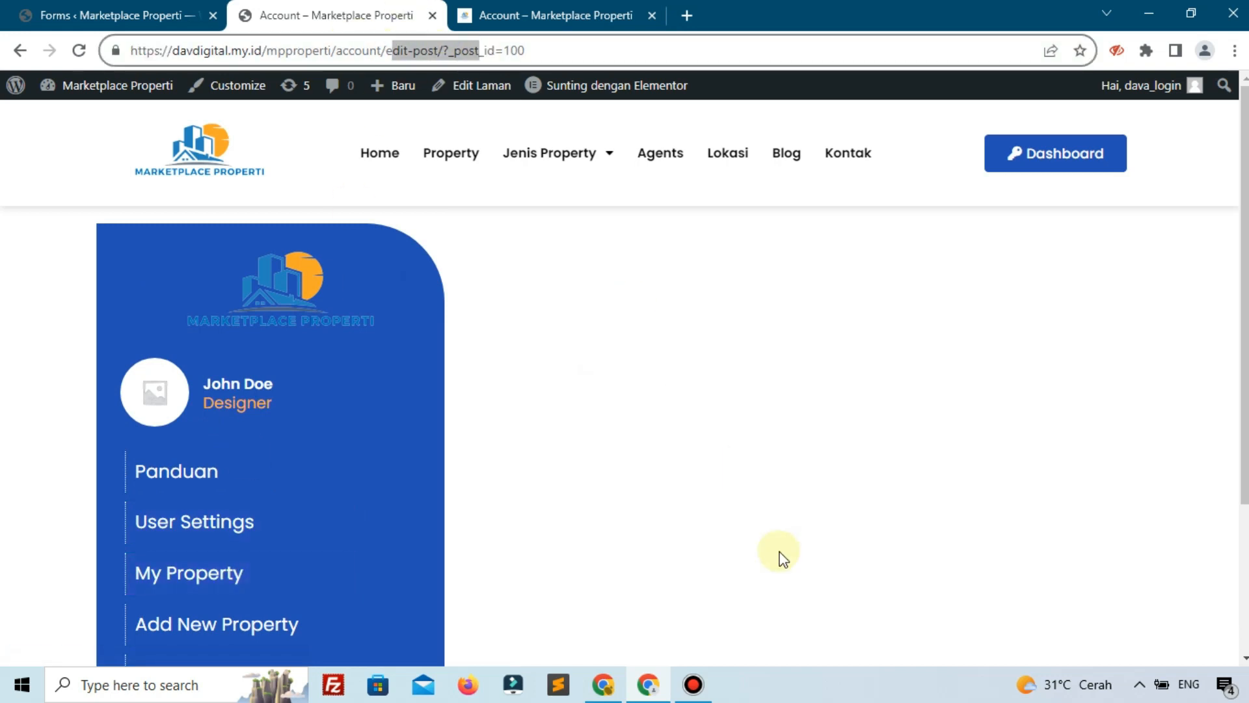
pyautogui.click(65, 14)
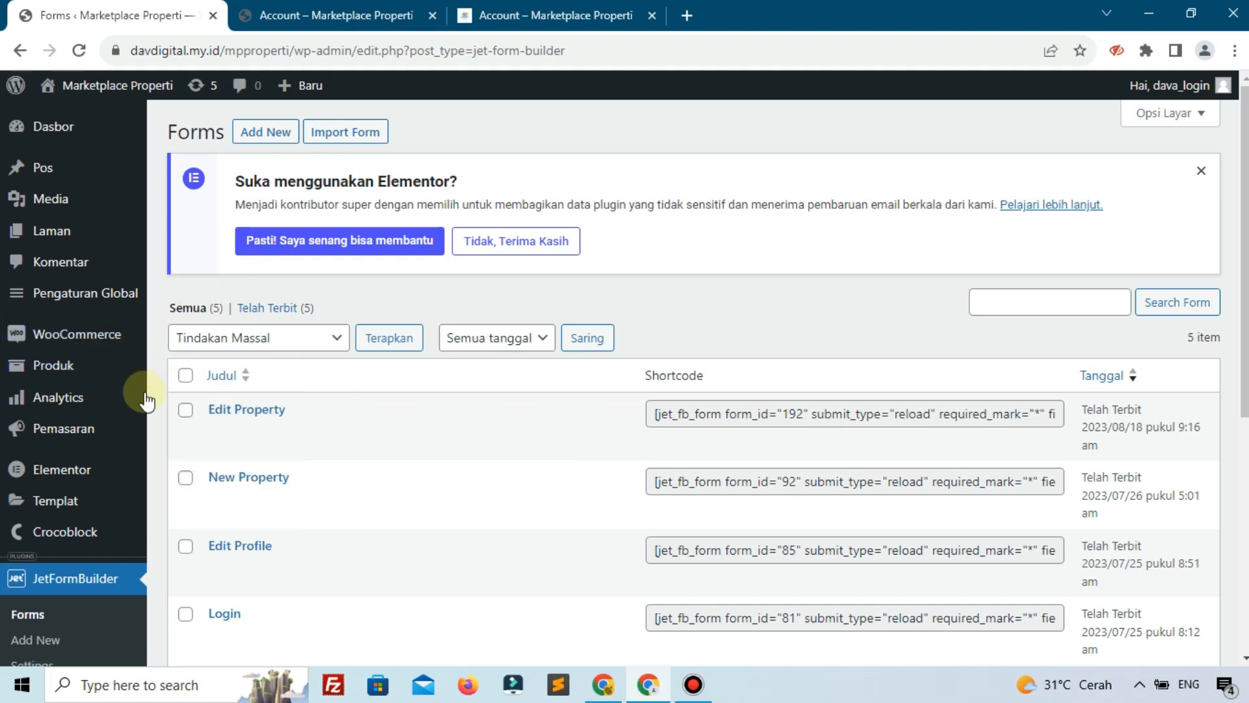
pyautogui.moveTo(61, 514)
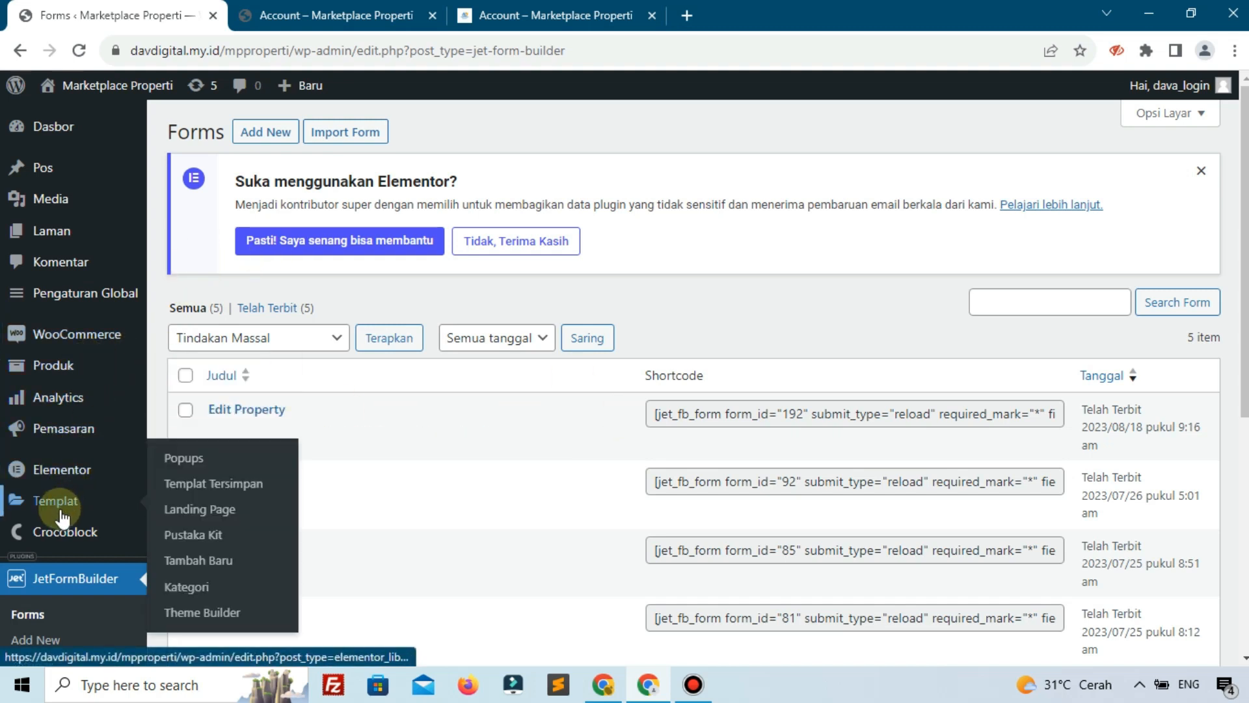
pyautogui.click(198, 485)
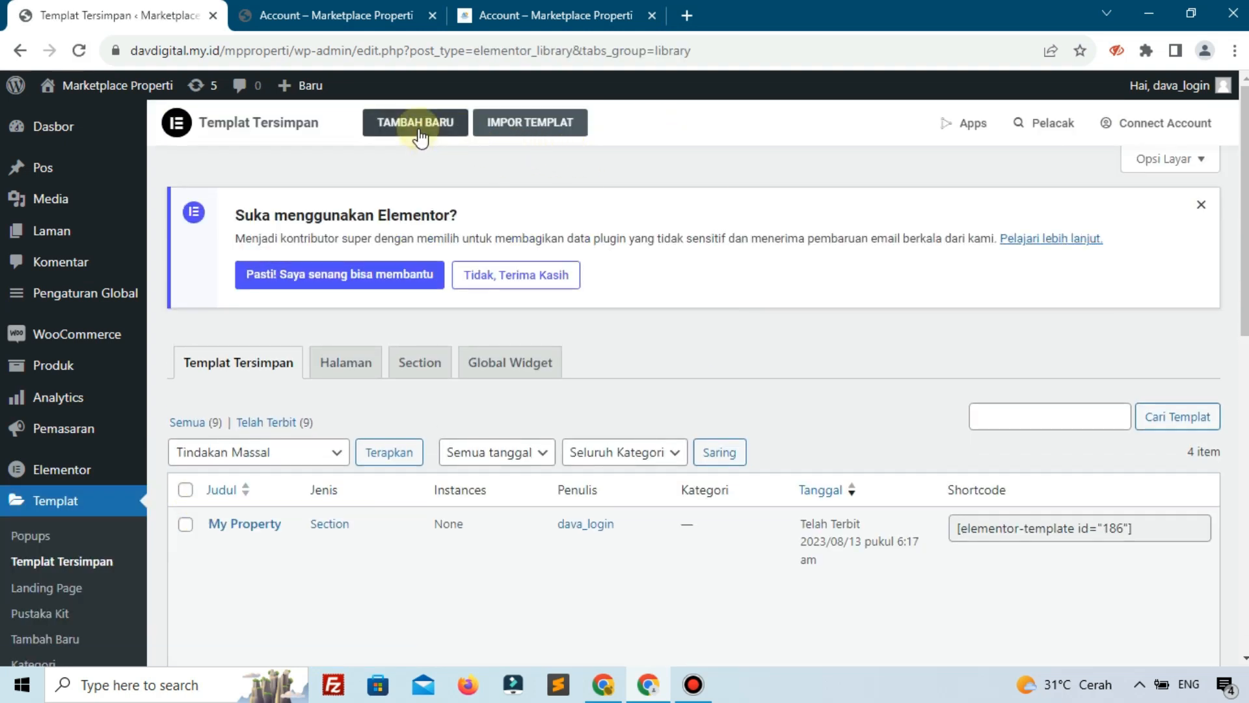
# Add a Section-type Elementor template named 'Section Edit Property' with Buat Templat
pyautogui.click(418, 128)
pyautogui.click(760, 369)
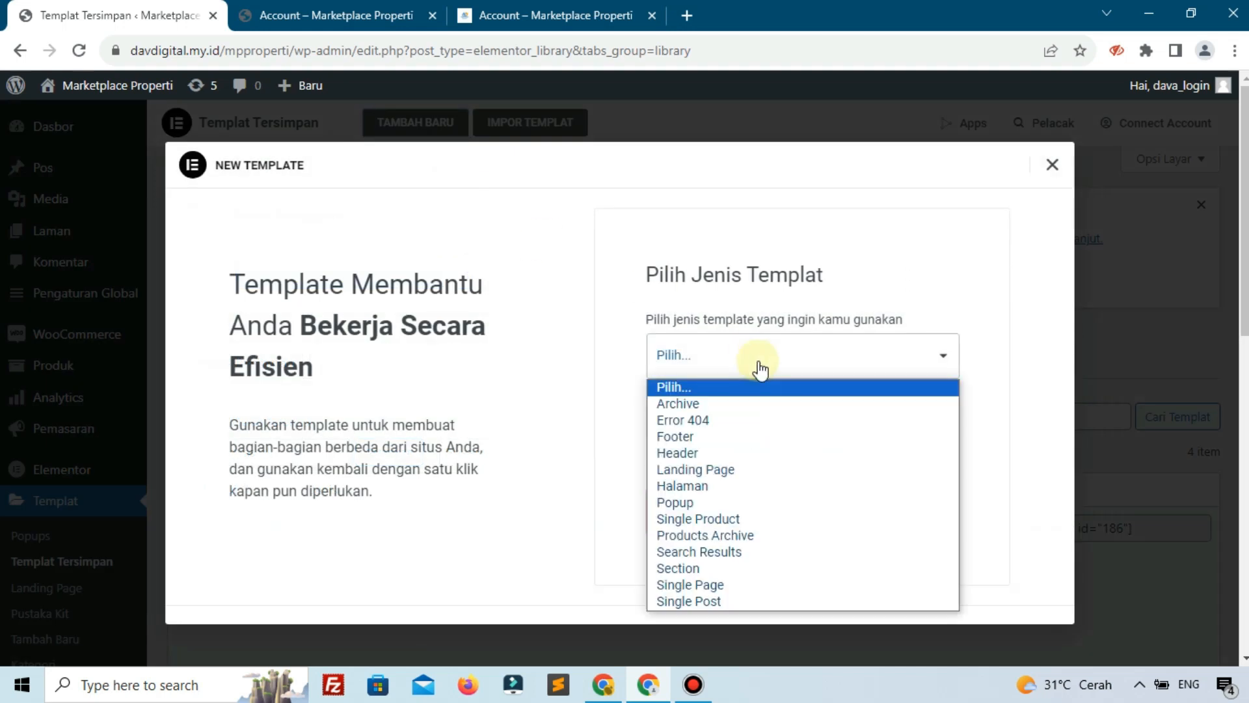
pyautogui.click(694, 568)
pyautogui.click(729, 441)
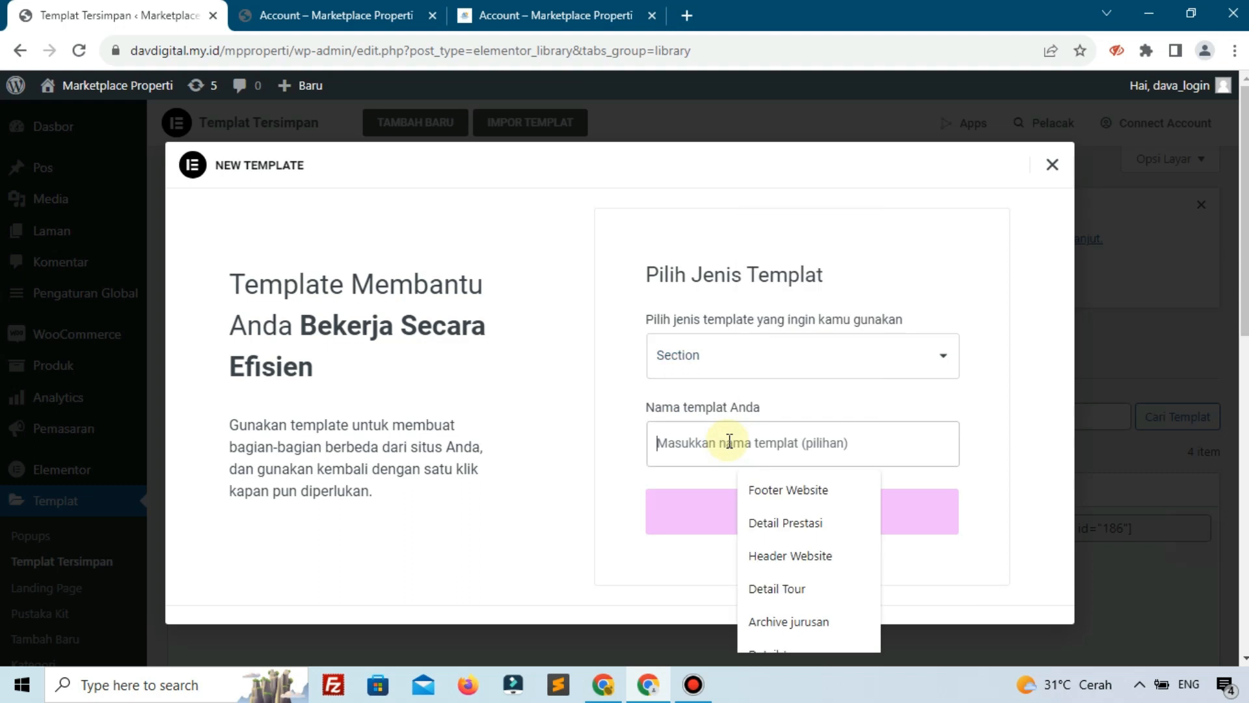
pyautogui.write('Section')
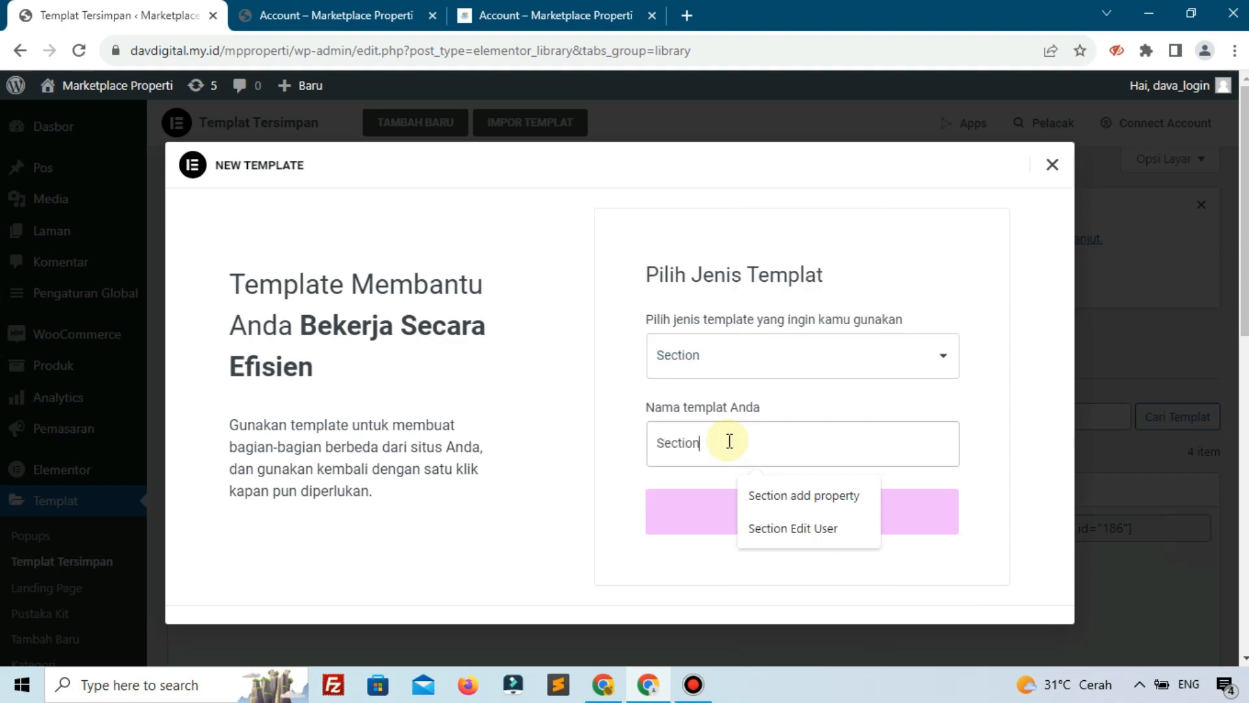
pyautogui.write(' Edi')
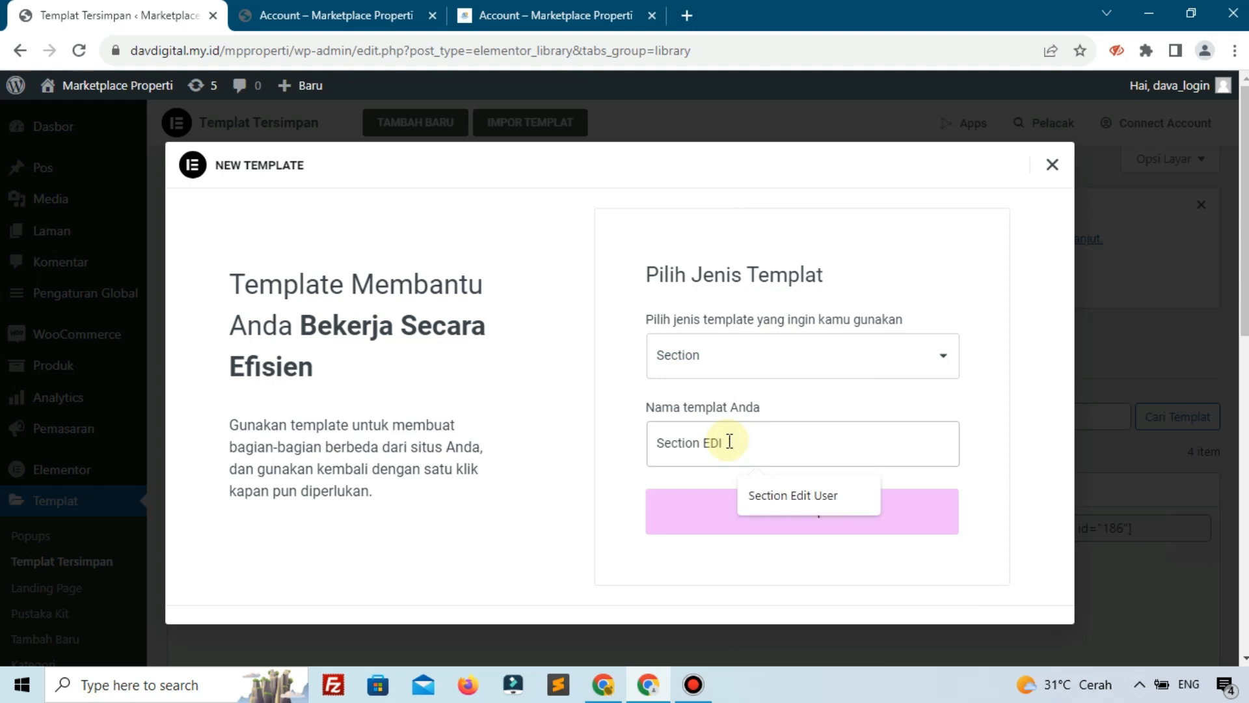
pyautogui.write('t Property')
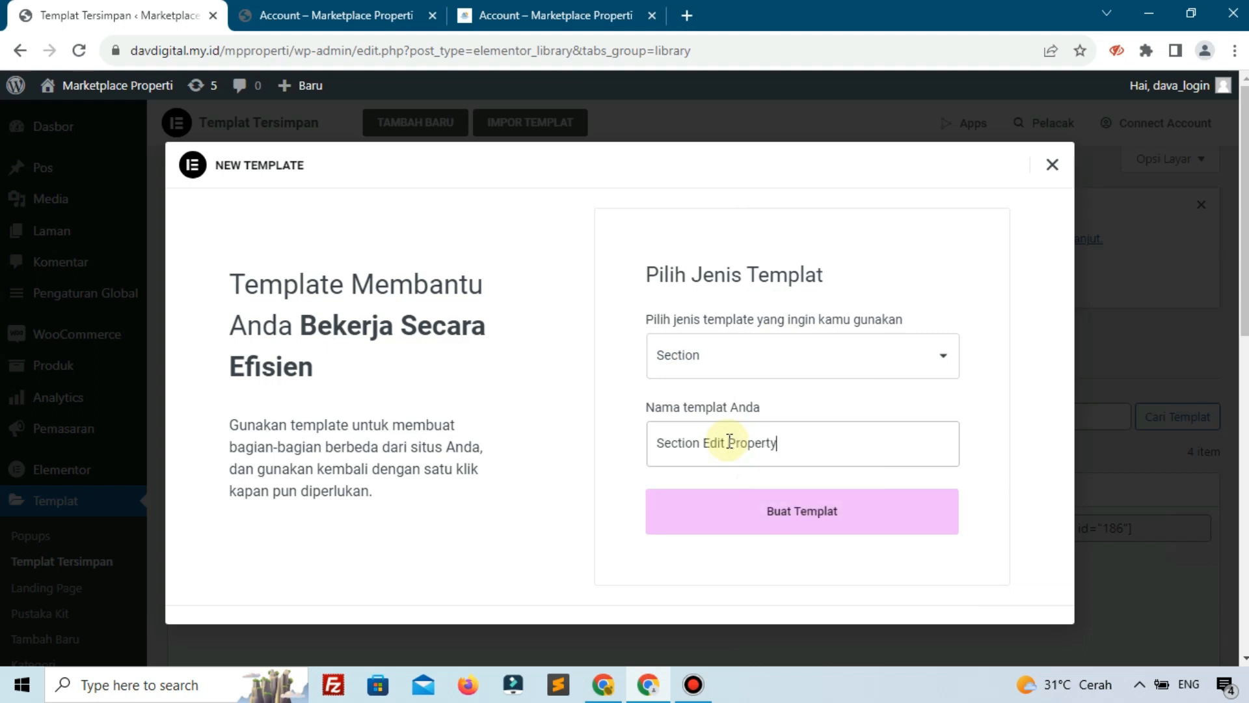
pyautogui.click(754, 514)
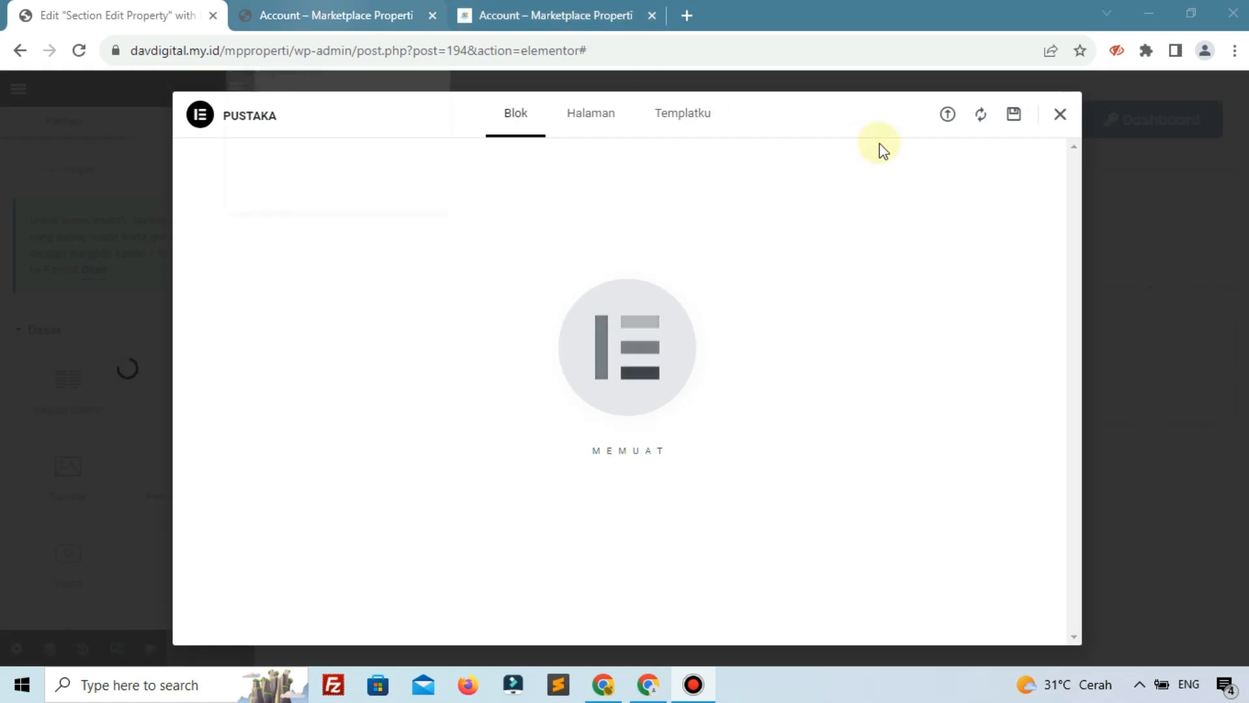
# Go to the My Property page in the front-end account area
pyautogui.click(1066, 115)
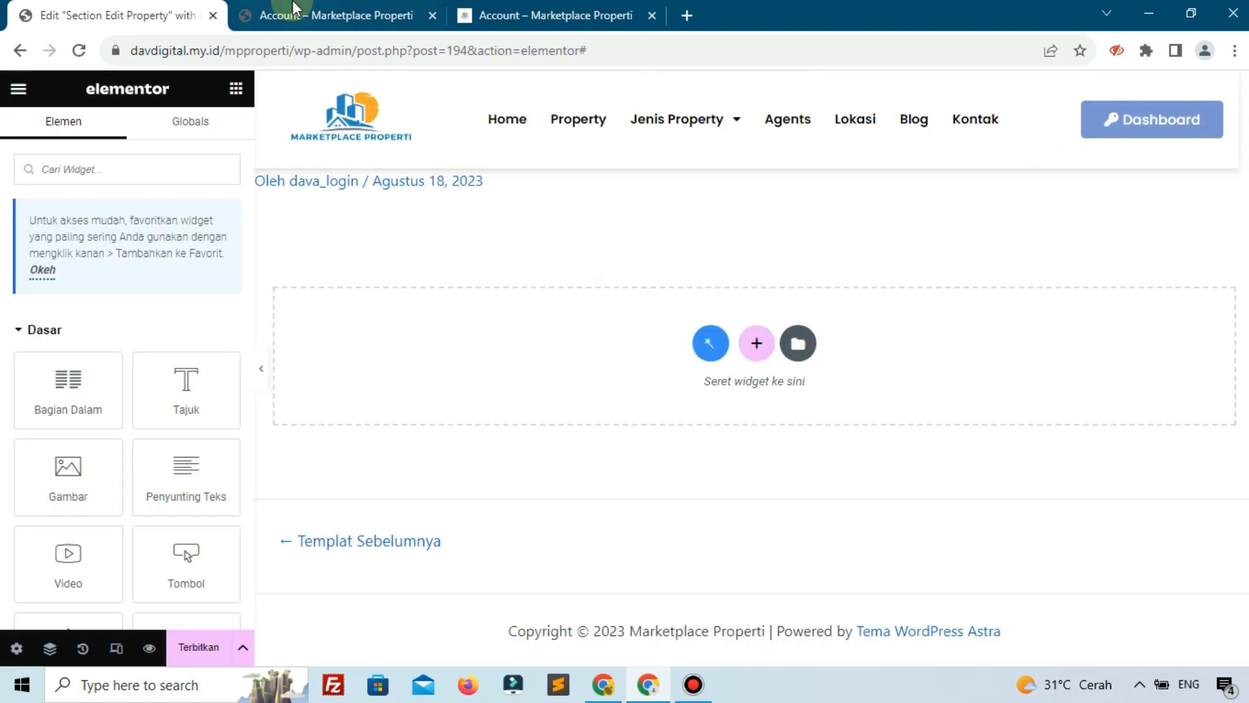
pyautogui.click(289, 15)
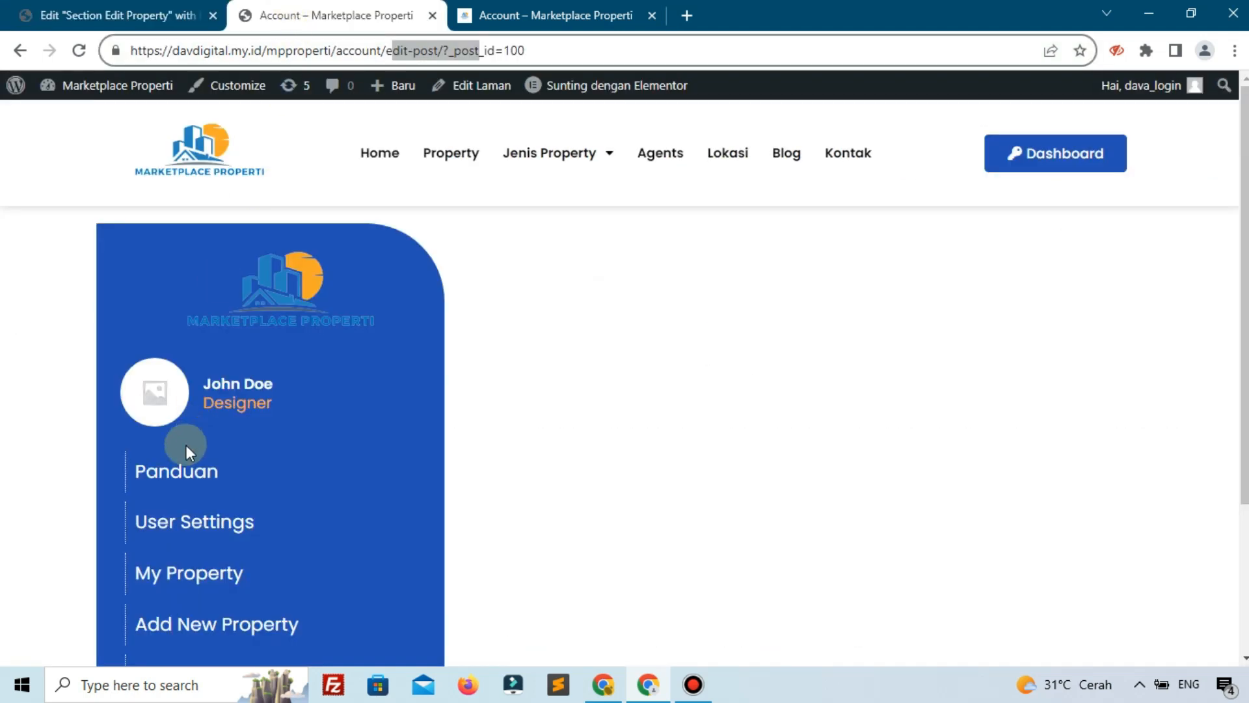
pyautogui.scroll(-3, 186, 445)
pyautogui.click(205, 393)
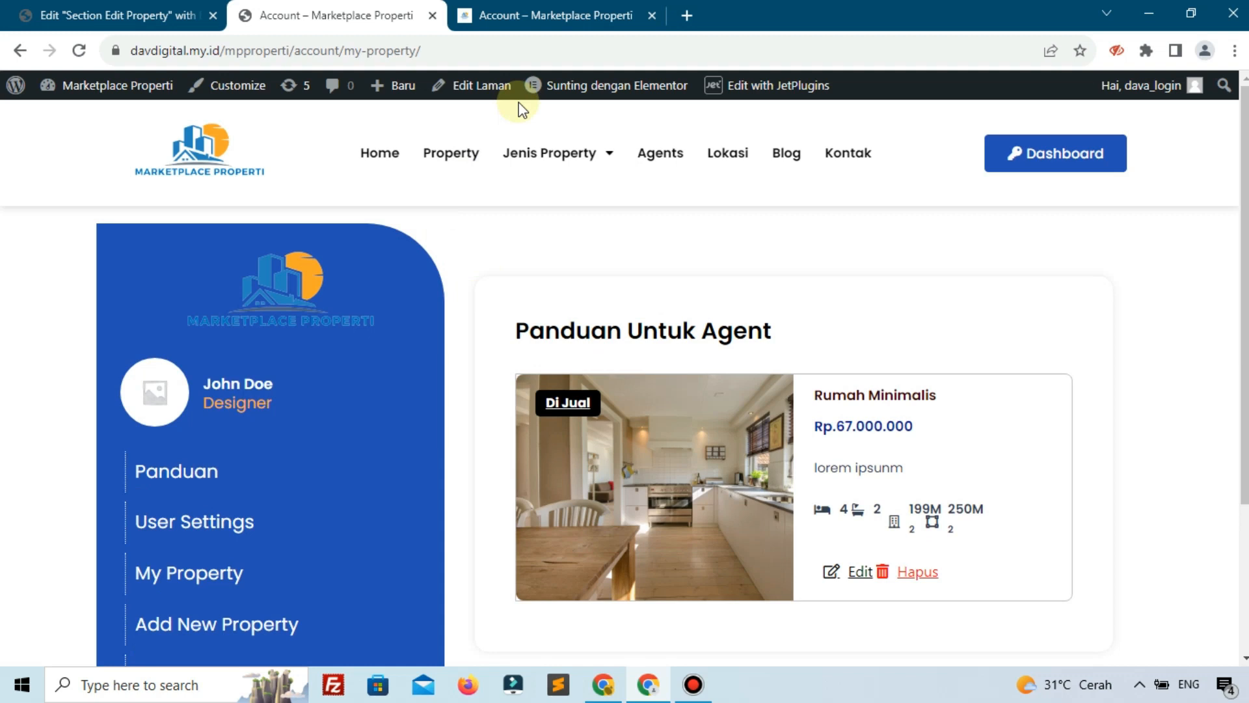
# Open the My Property section template (post 186) in Elementor in a new browser tab
pyautogui.moveTo(547, 101)
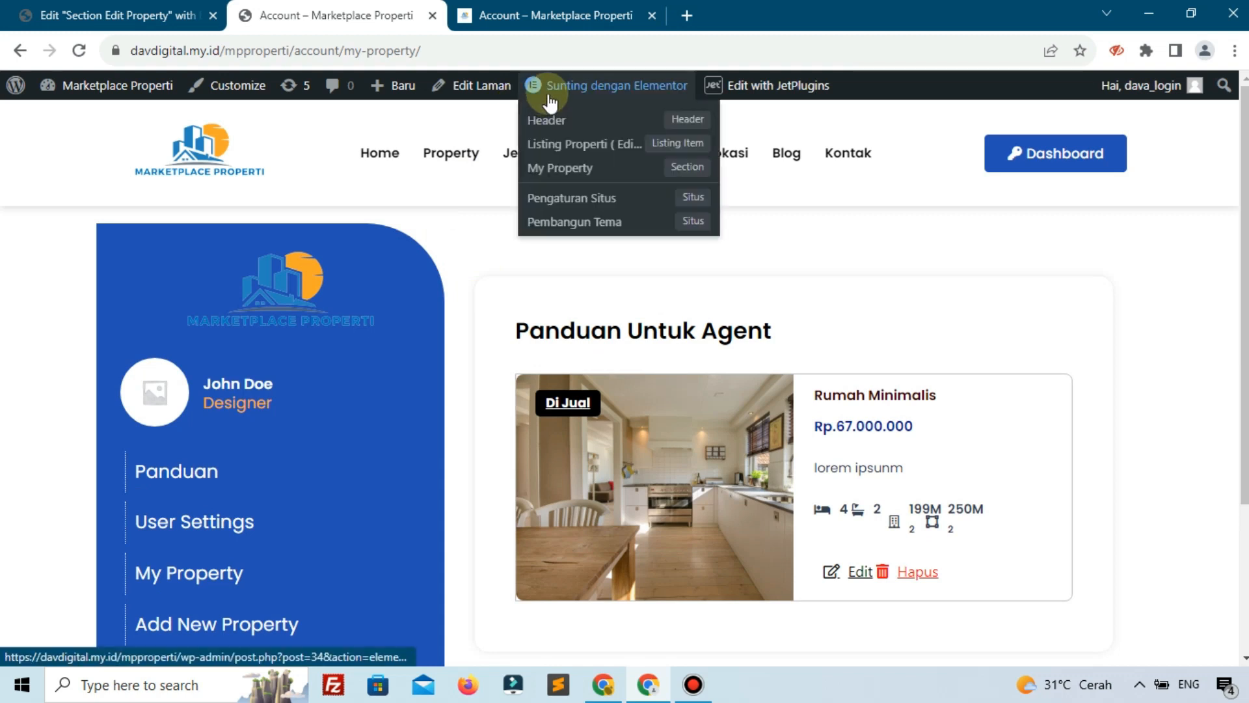
pyautogui.rightClick(588, 173)
pyautogui.click(634, 203)
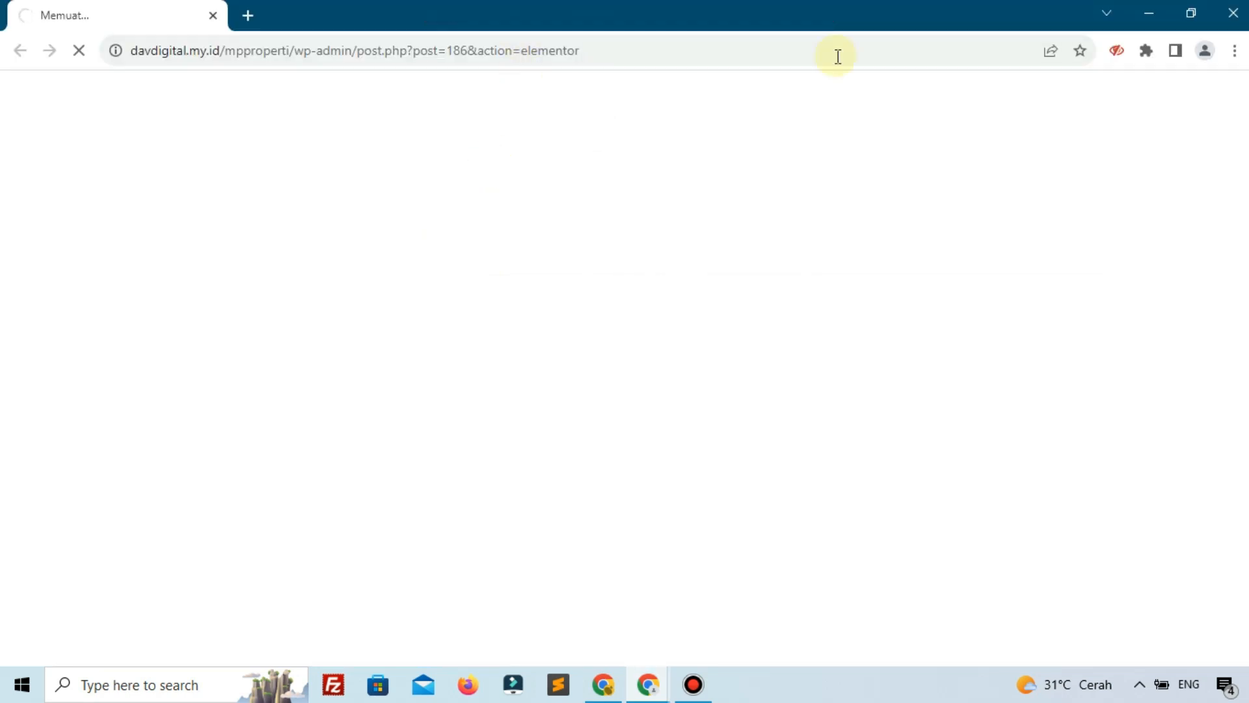
pyautogui.click(1233, 13)
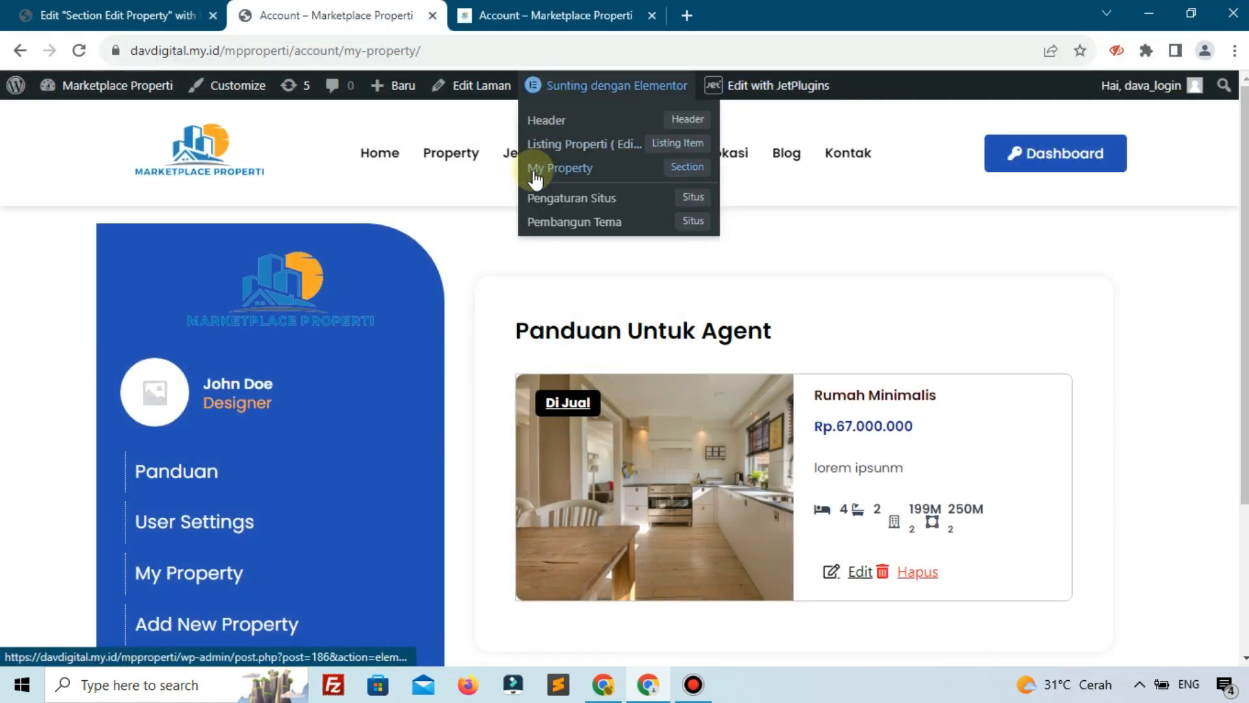
pyautogui.rightClick(534, 171)
pyautogui.click(563, 184)
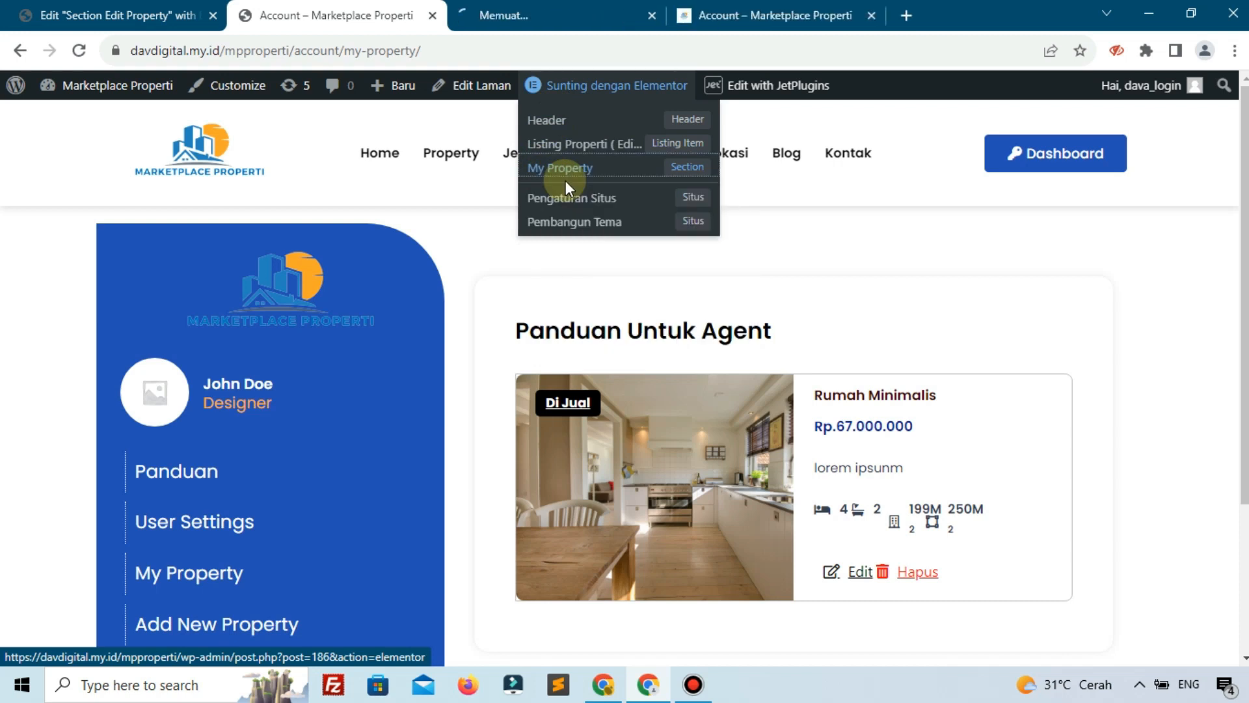
pyautogui.click(550, 9)
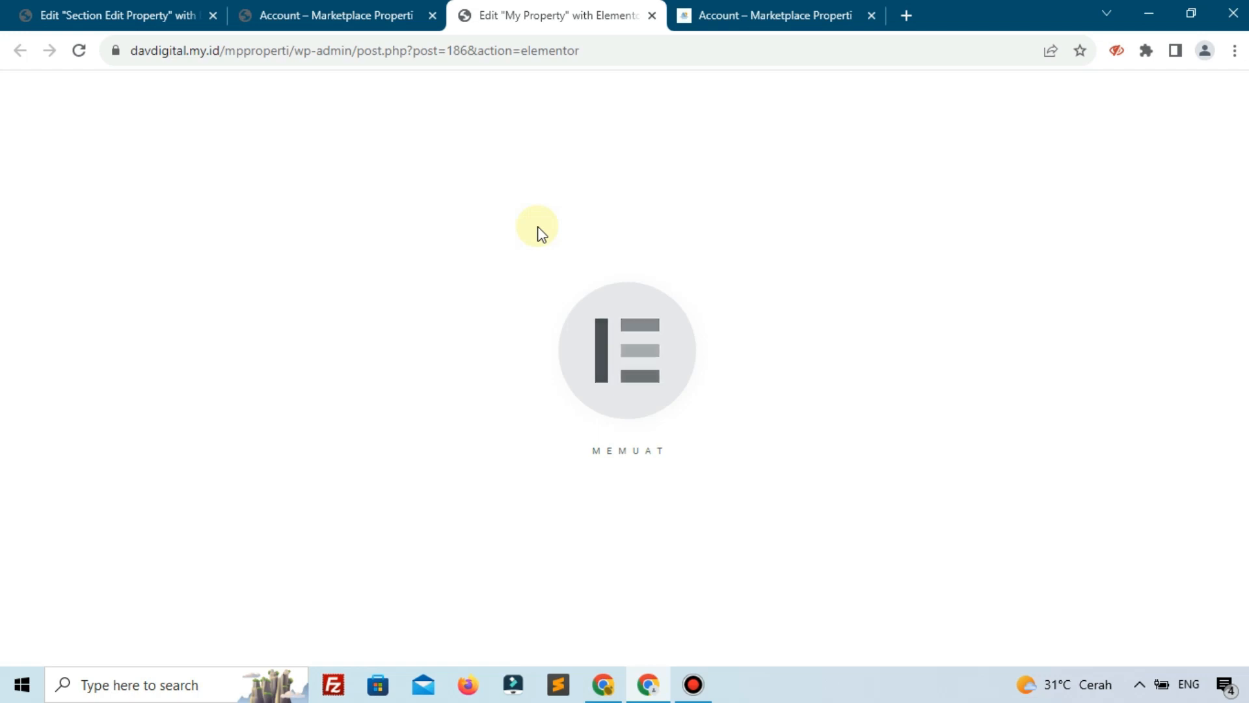
# Copy the My Property section and paste it into the empty Section Edit Property template
pyautogui.moveTo(635, 273)
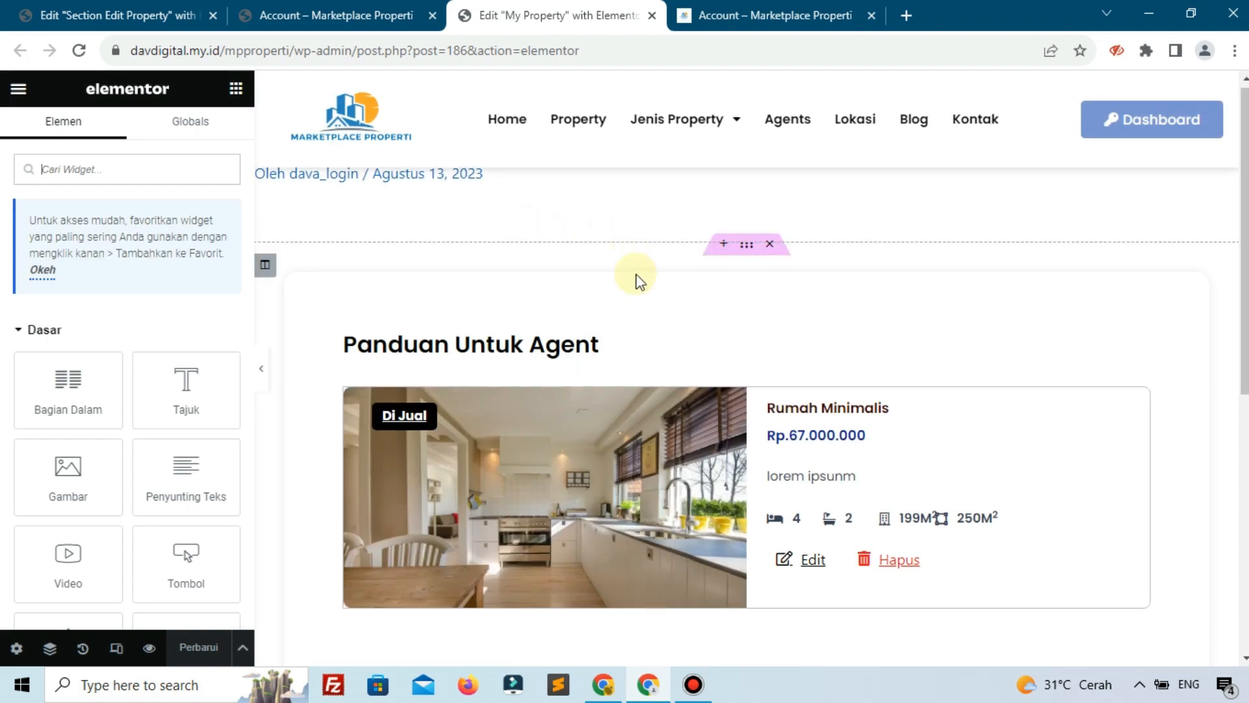
pyautogui.rightClick(750, 258)
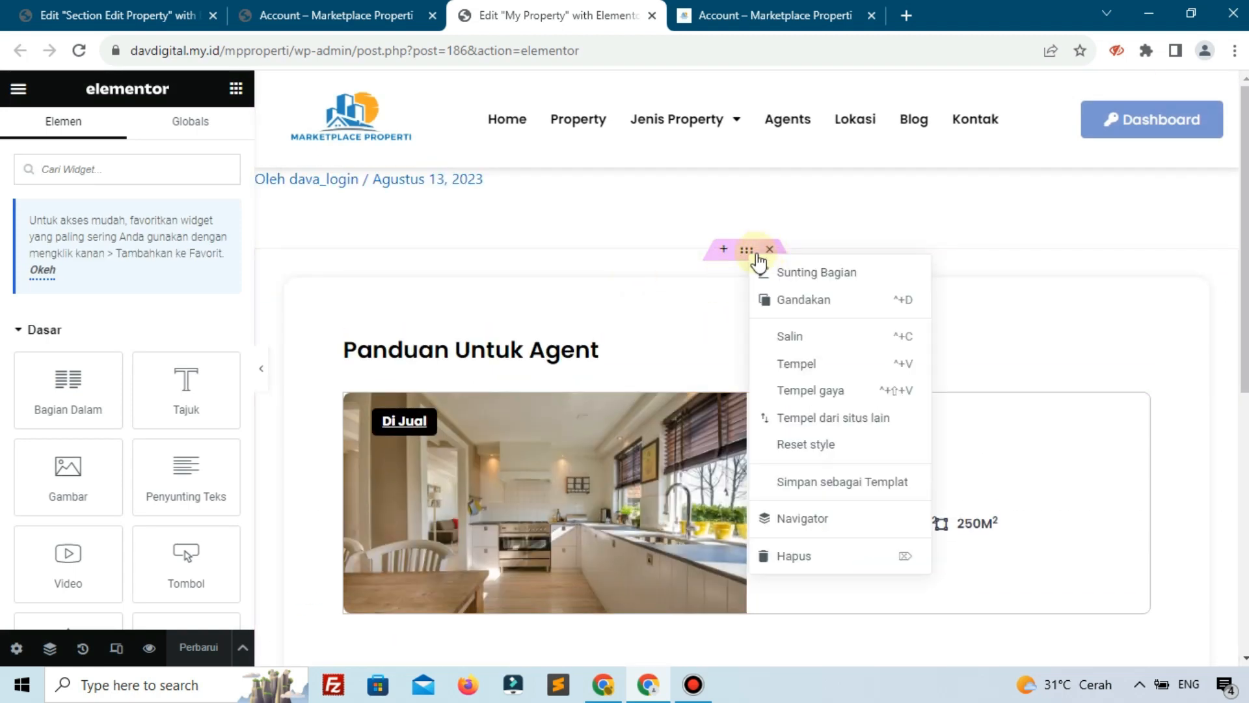
pyautogui.click(780, 343)
pyautogui.click(188, 15)
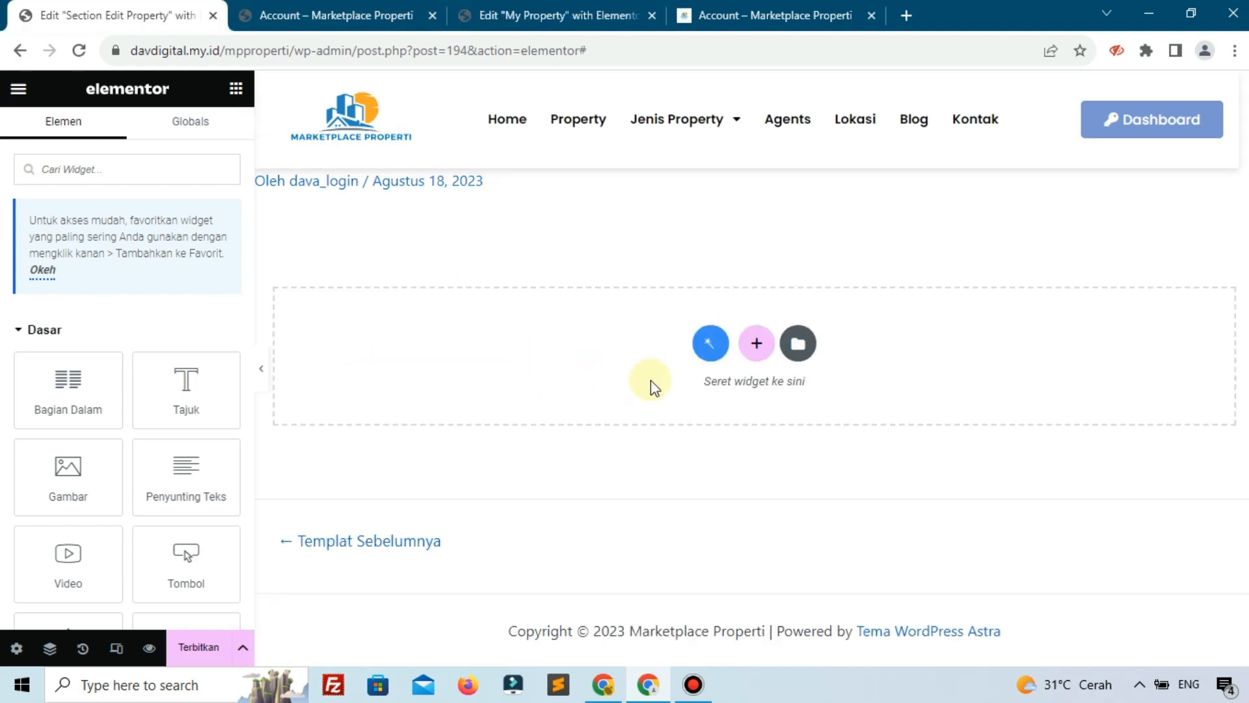
pyautogui.rightClick(651, 383)
pyautogui.click(622, 380)
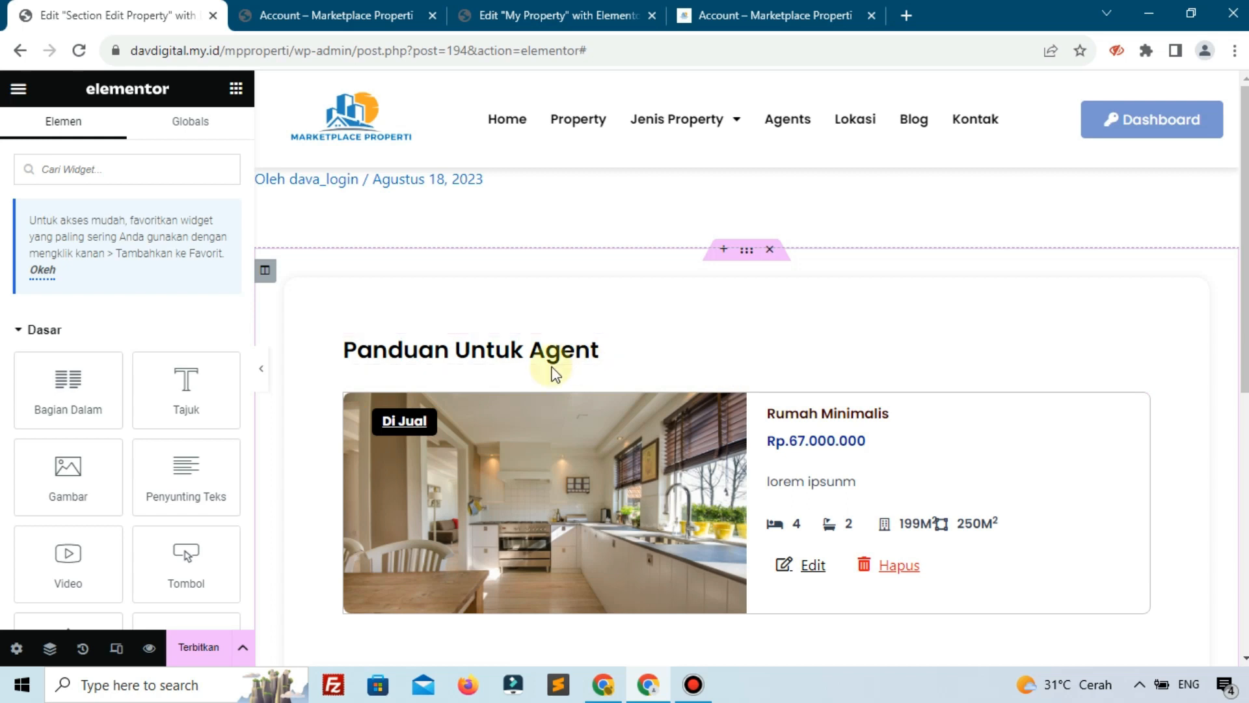
# Retitle the pasted Panduan Untuk Agent heading to 'Edit Property'
pyautogui.click(520, 360)
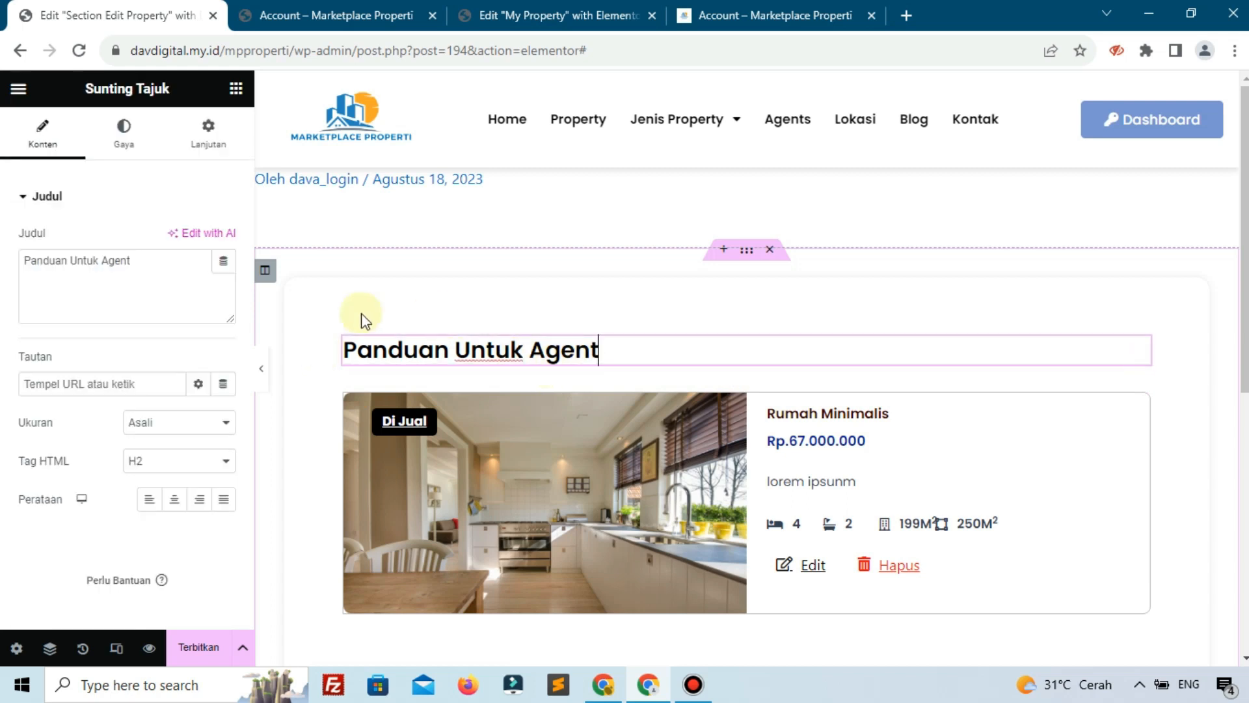
pyautogui.tripleClick(87, 274)
pyautogui.write('Edit Property')
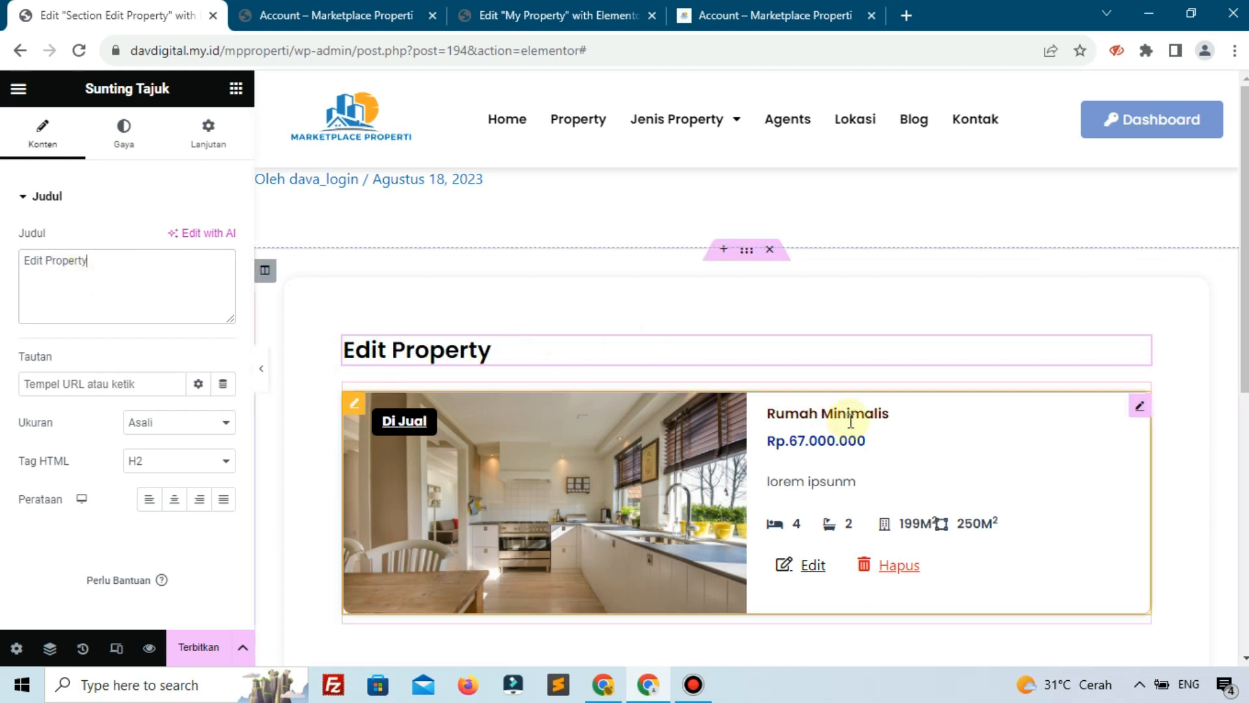
pyautogui.rightClick(857, 441)
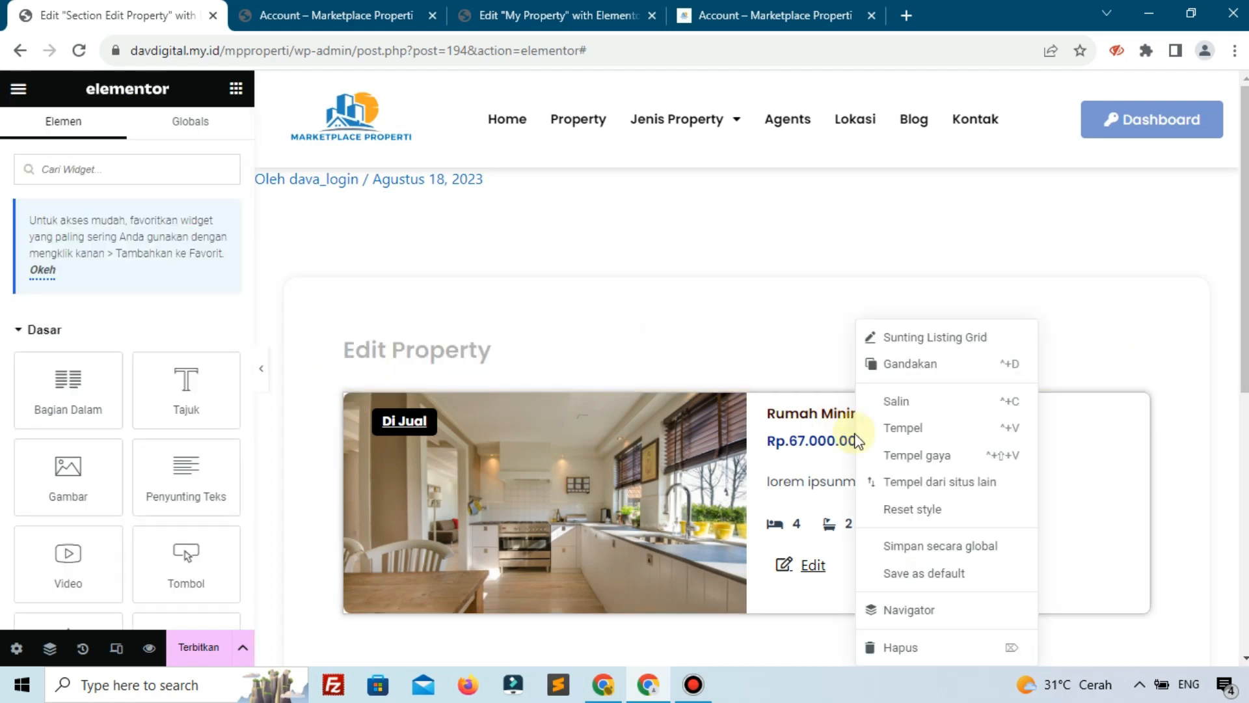
# Replace the listing grid widget with a JetForm widget showing the Edit Property form
pyautogui.click(874, 647)
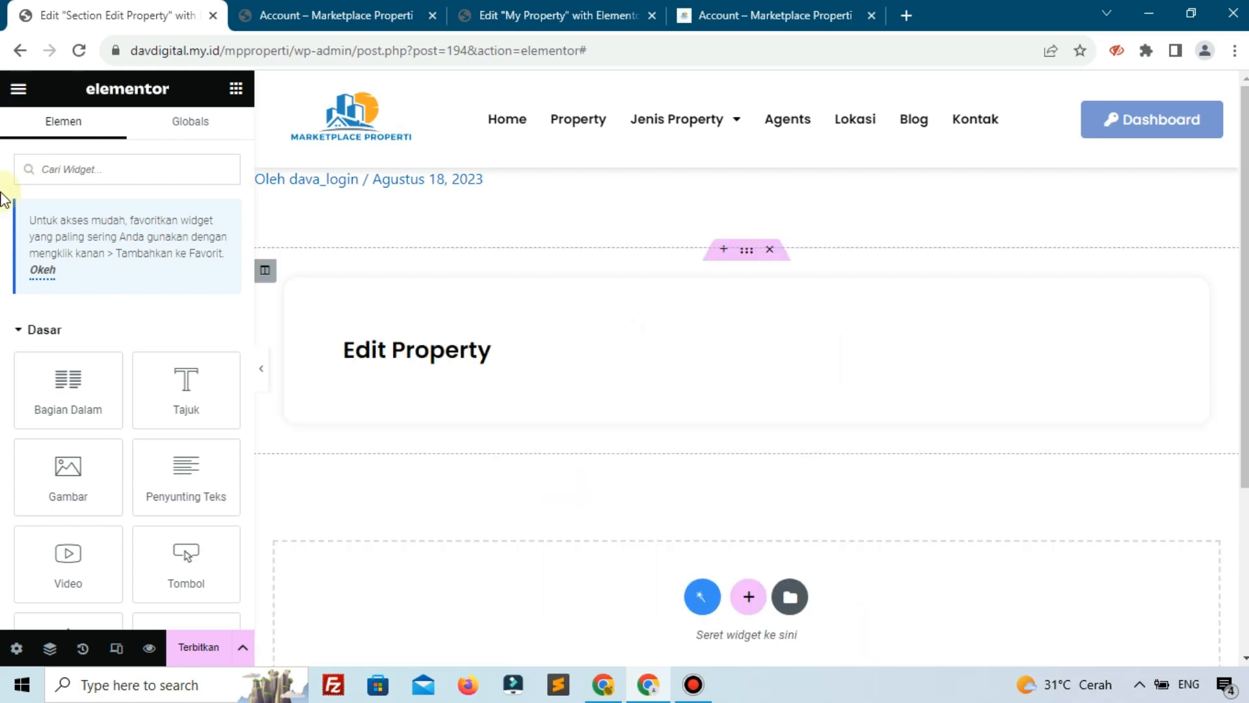
pyautogui.click(65, 175)
pyautogui.write('form')
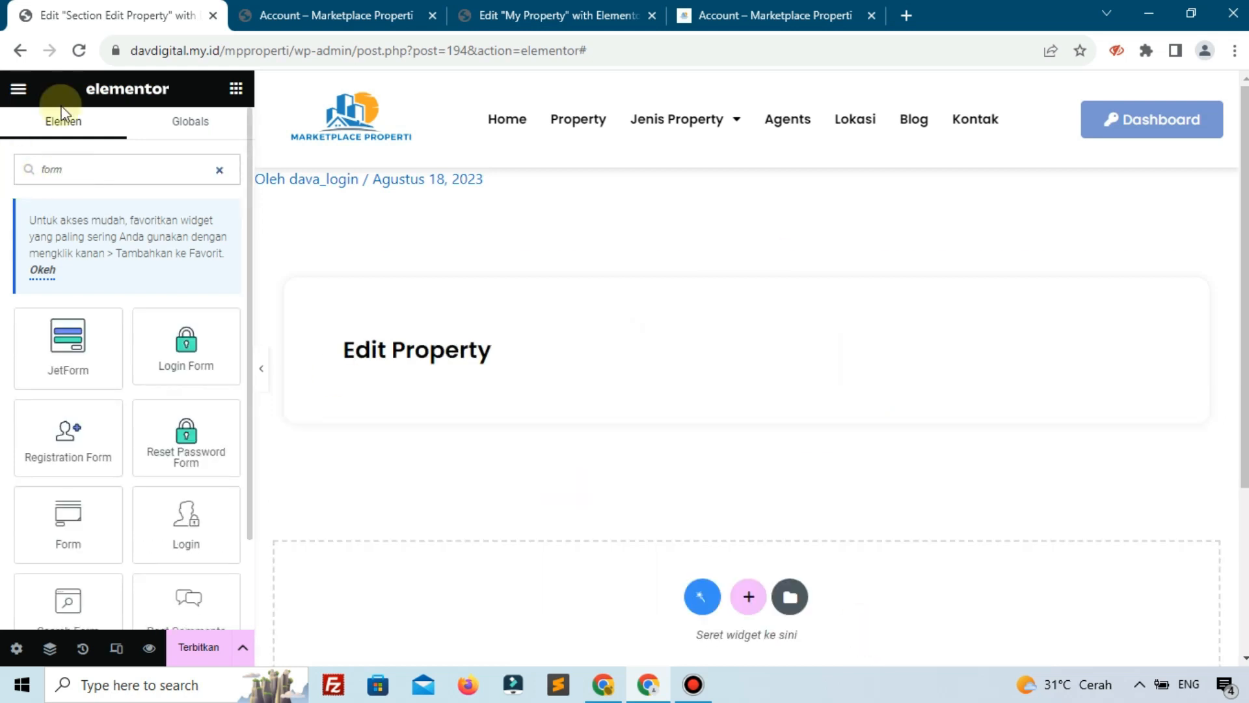
pyautogui.moveTo(52, 329); pyautogui.dragTo(439, 351)
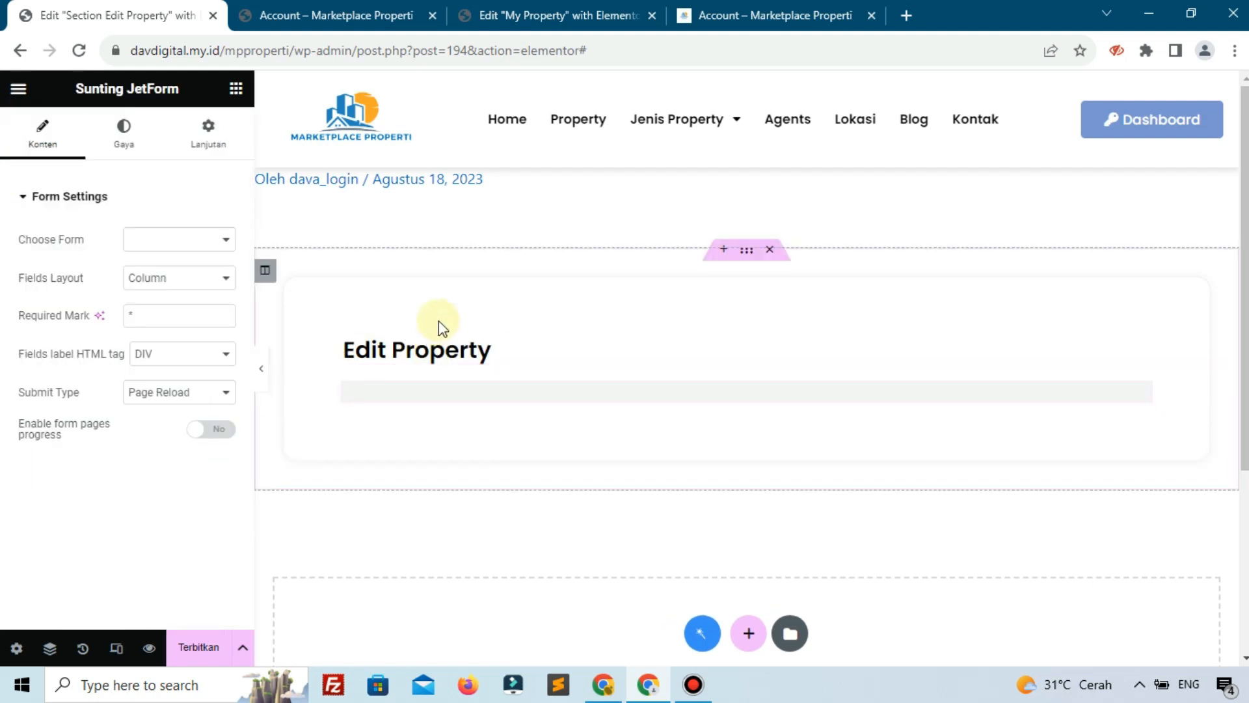
pyautogui.click(162, 246)
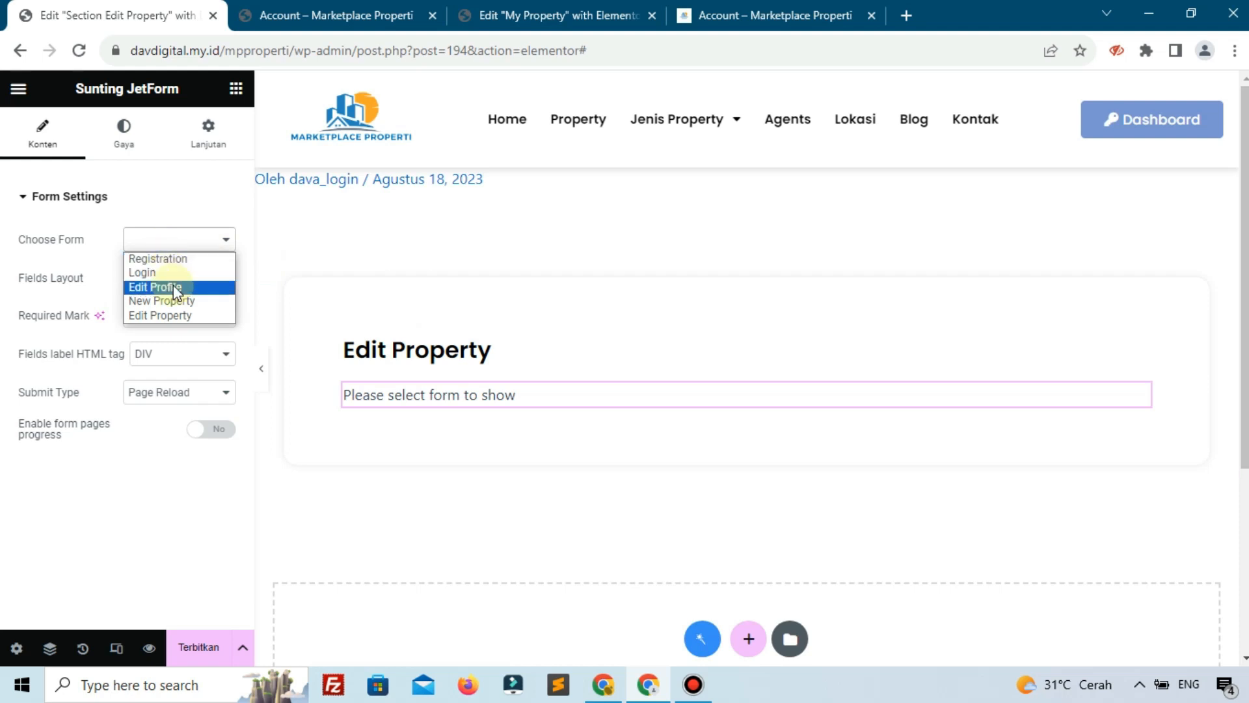
pyautogui.click(180, 316)
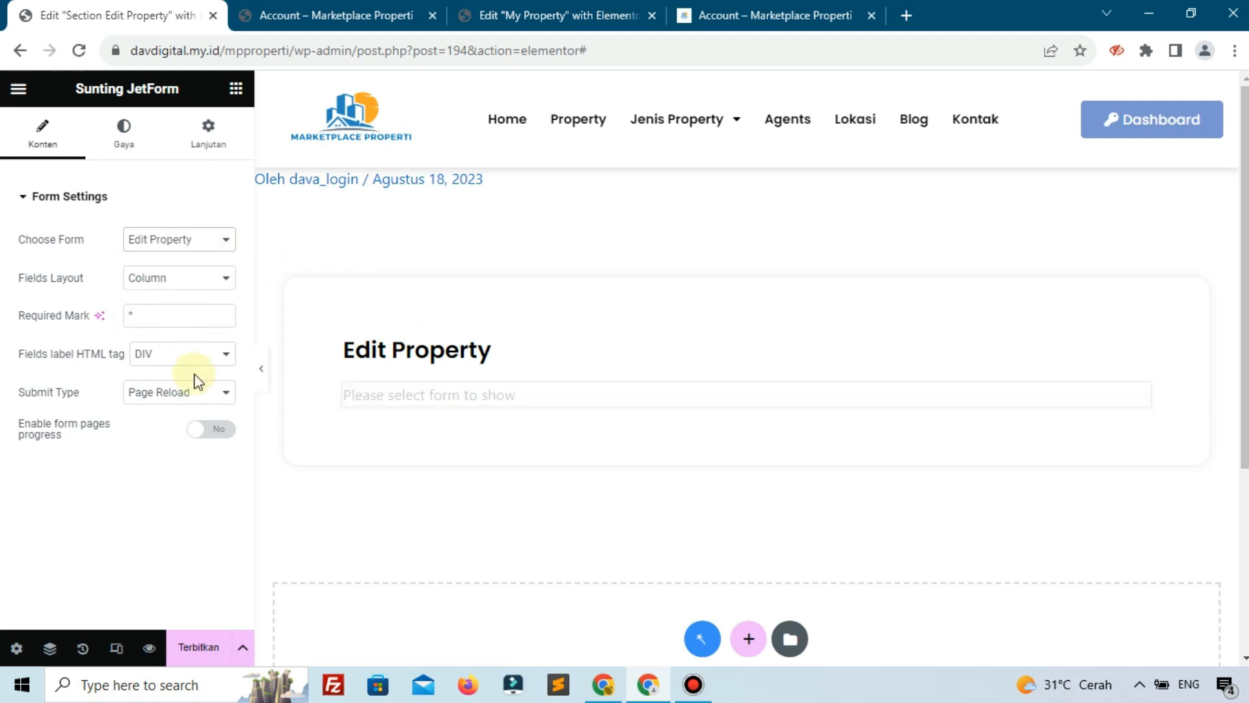
# Publish the Section Edit Property template
pyautogui.scroll(-7, 352, 505)
pyautogui.scroll(-4, 347, 513)
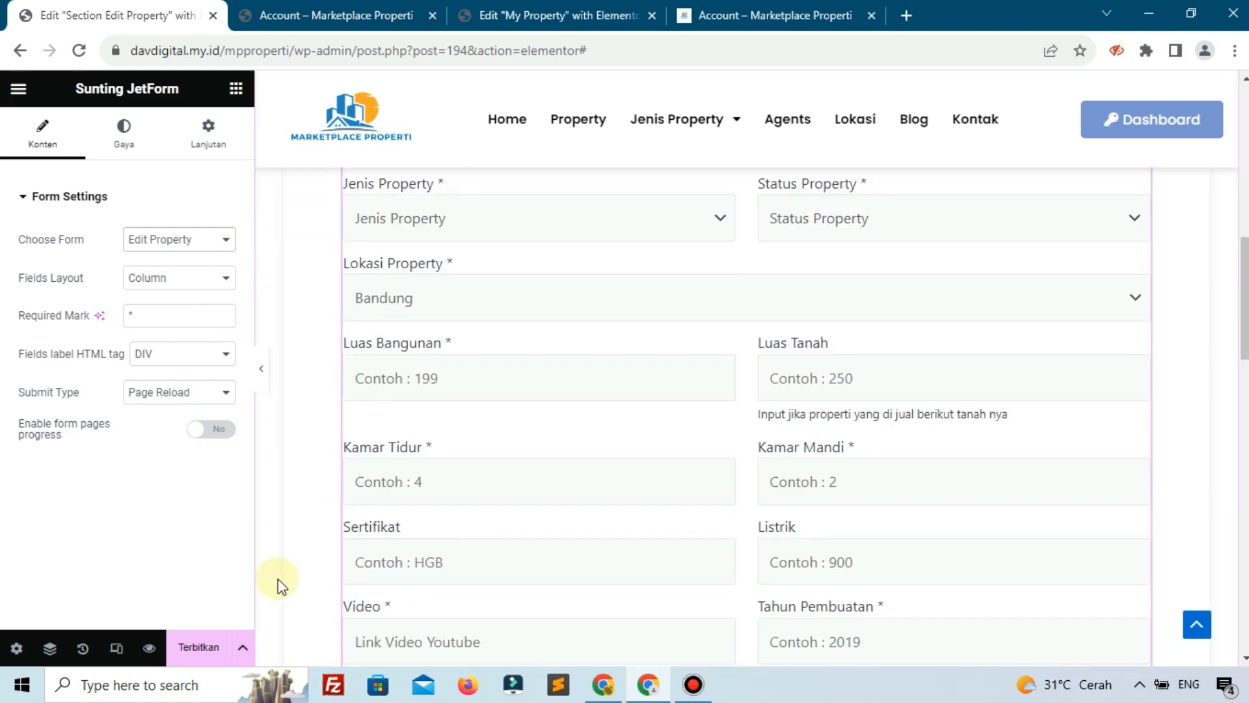
pyautogui.click(195, 644)
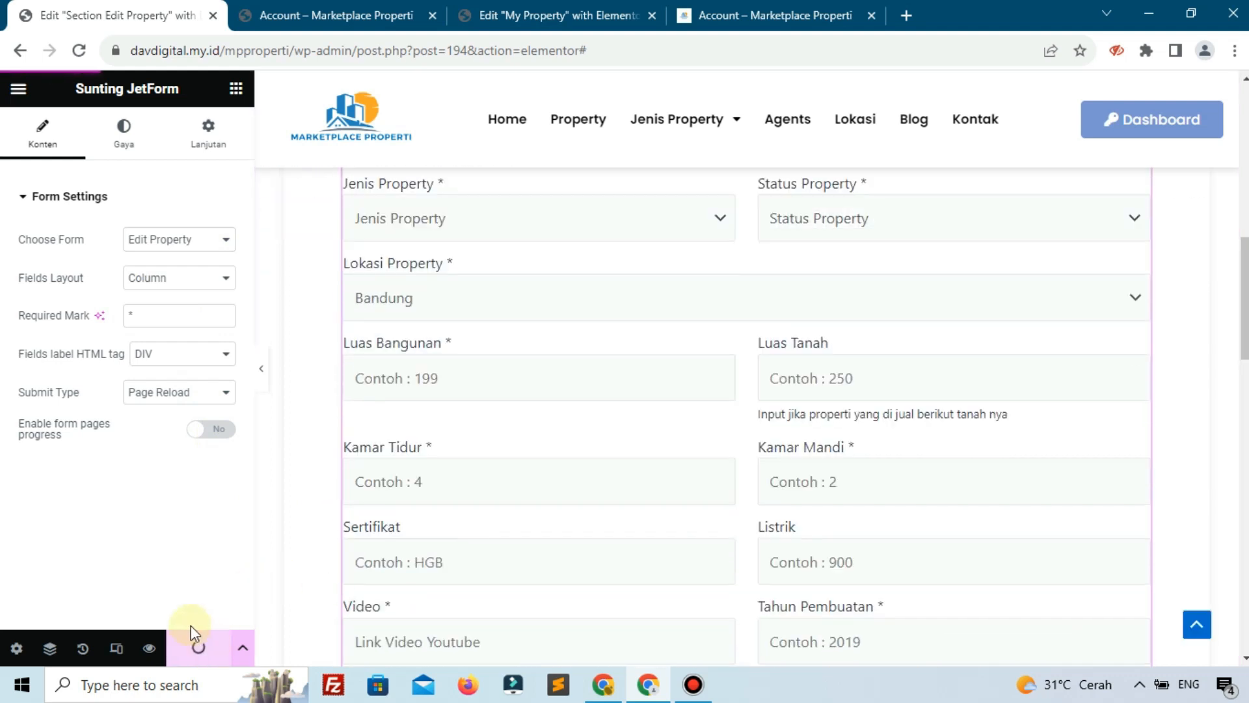
pyautogui.scroll(-15, 419, 508)
pyautogui.scroll(17, 418, 507)
pyautogui.scroll(3, 396, 284)
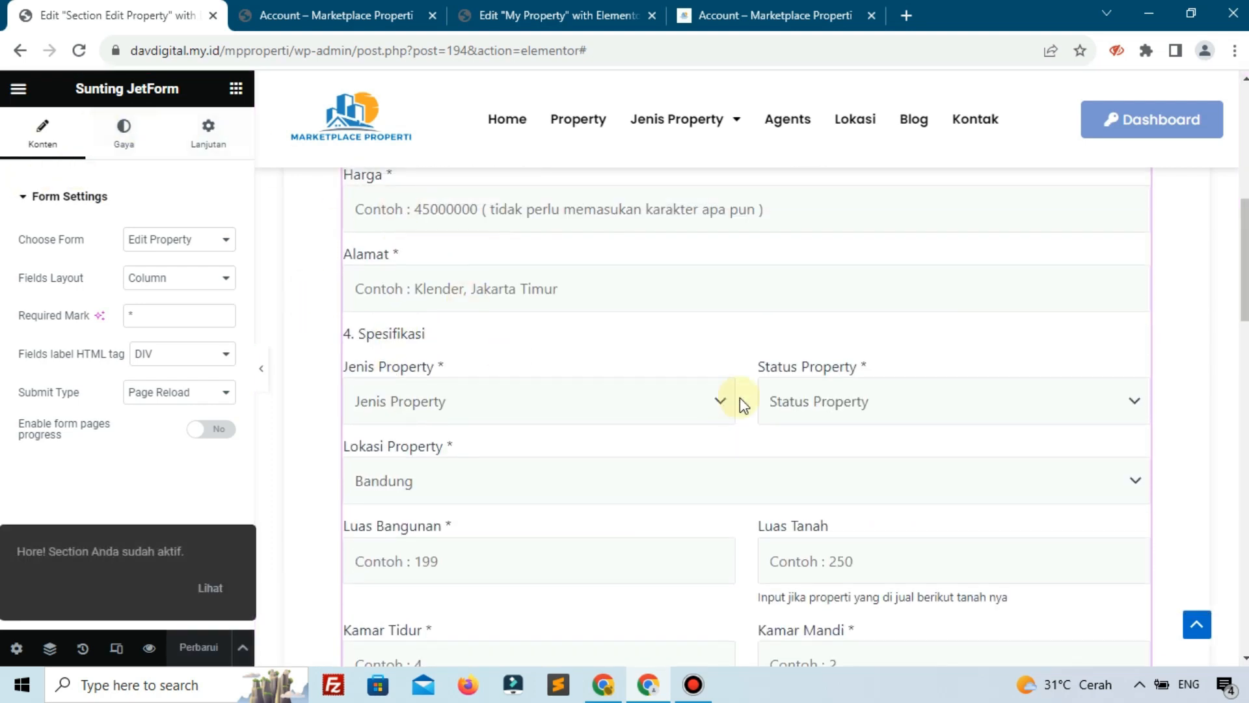
pyautogui.scroll(8, 740, 397)
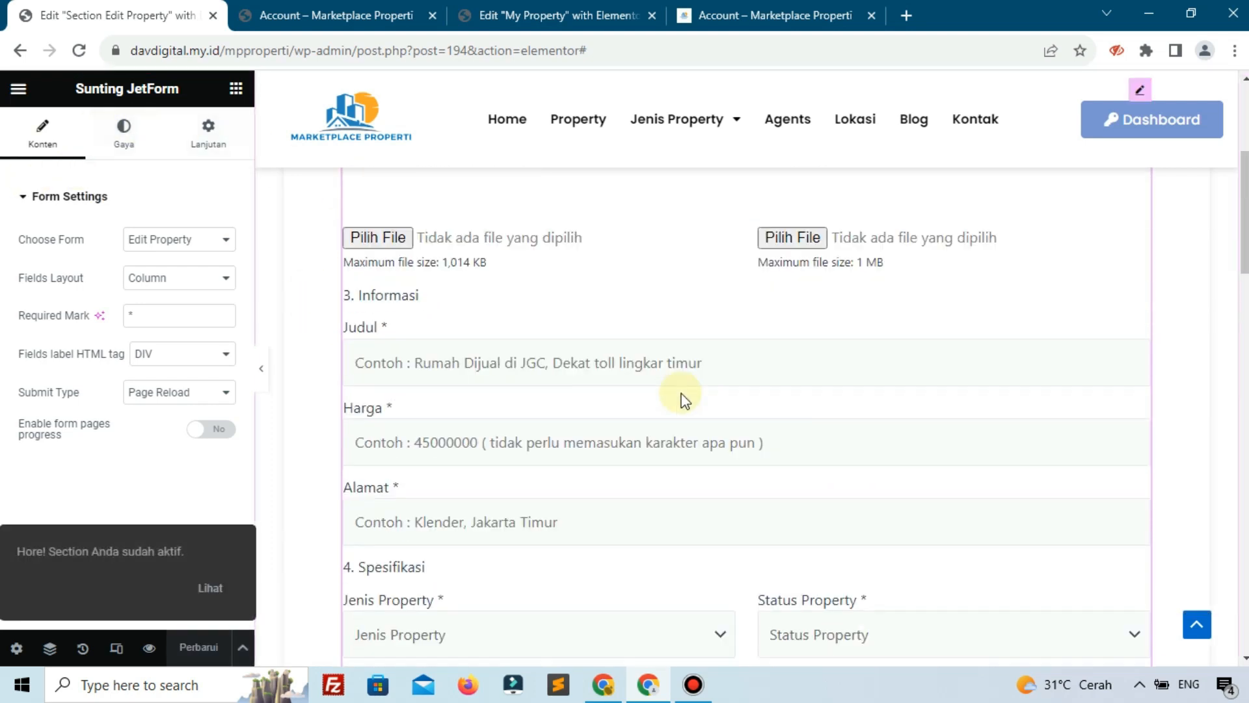
pyautogui.click(133, 167)
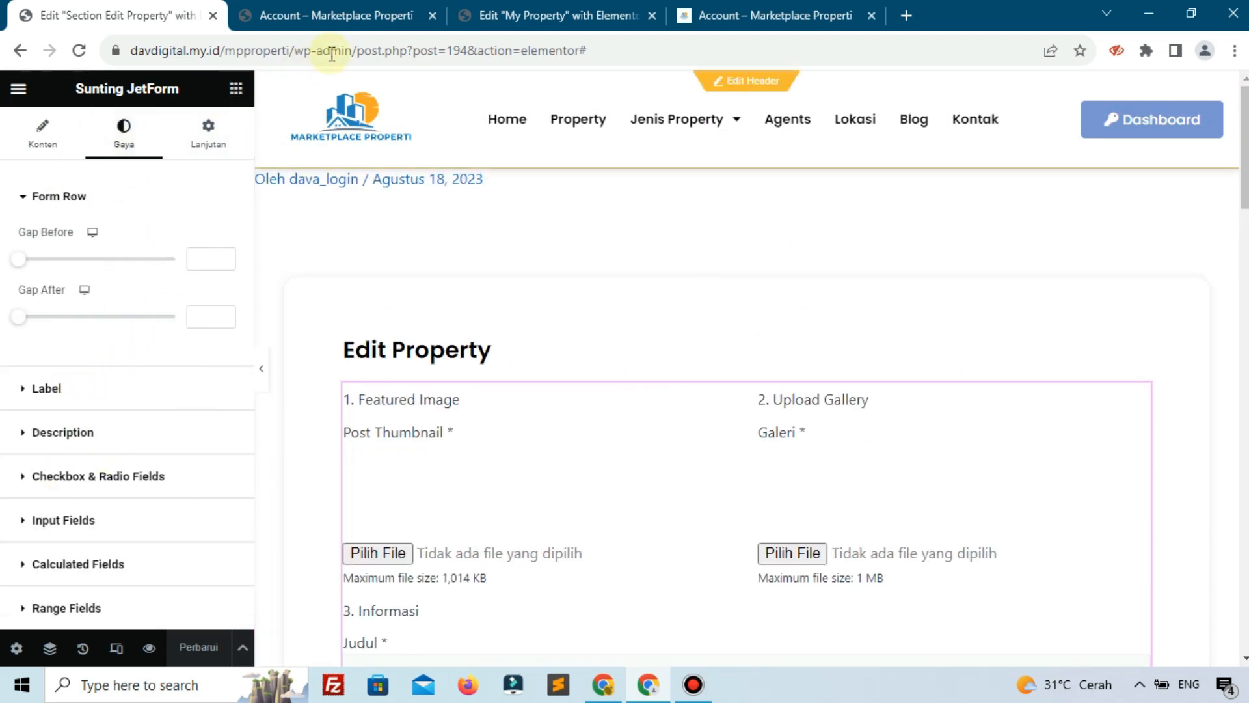
# Go to wp-admin and open the Account Page settings of JetEngine Profile Builder
pyautogui.moveTo(356, 41); pyautogui.dragTo(817, 56)
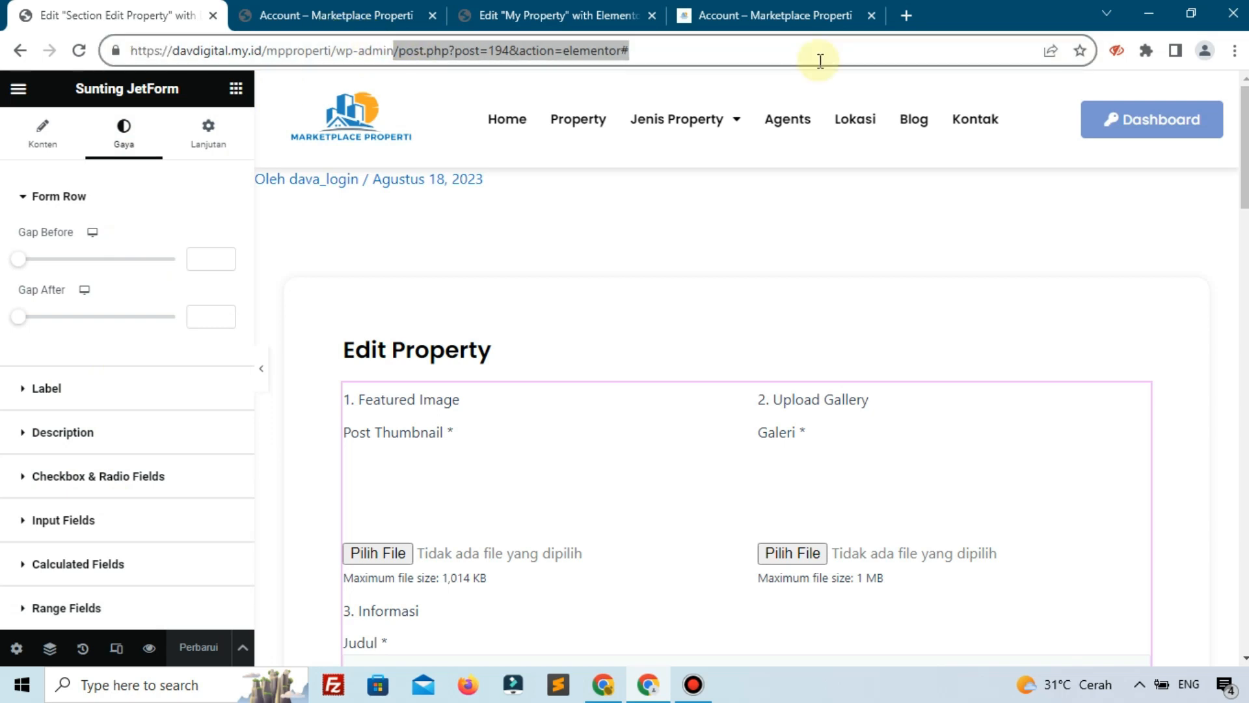
pyautogui.press('BackSpace')
pyautogui.press('BackSpace')
pyautogui.press('BackSpace')
pyautogui.write('n')
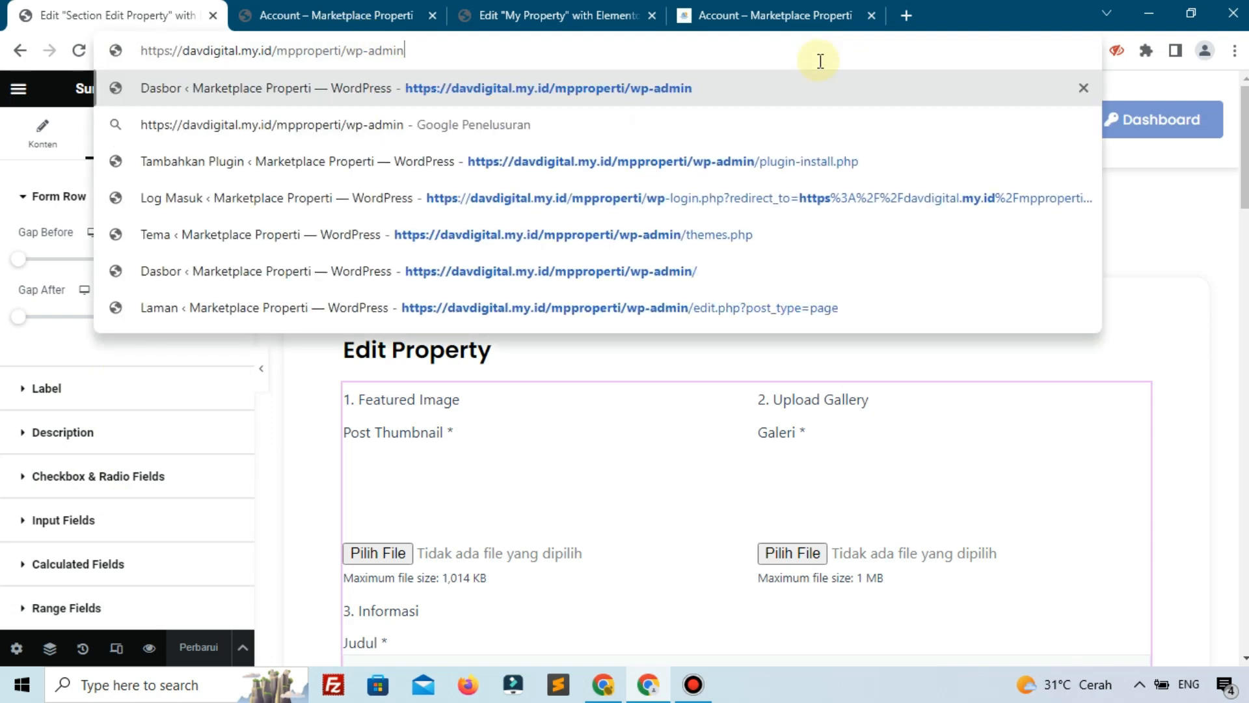
pyautogui.press('Return')
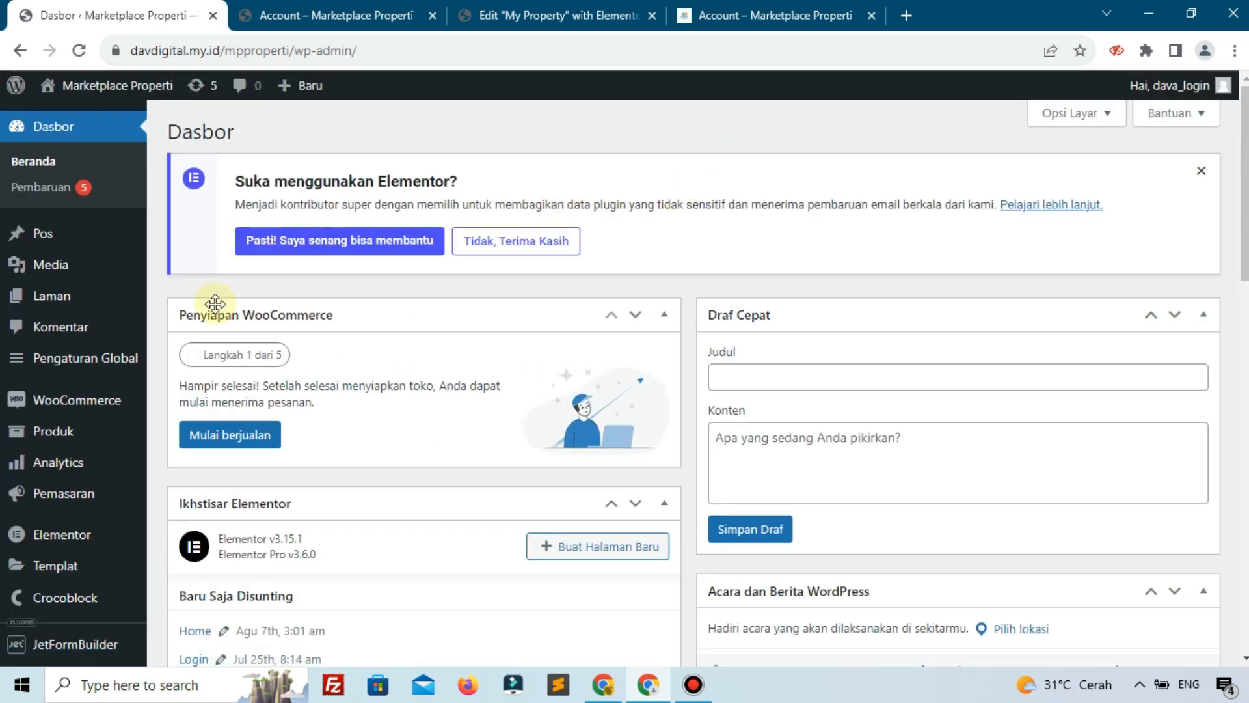
pyautogui.scroll(-5, 216, 304)
pyautogui.moveTo(91, 330)
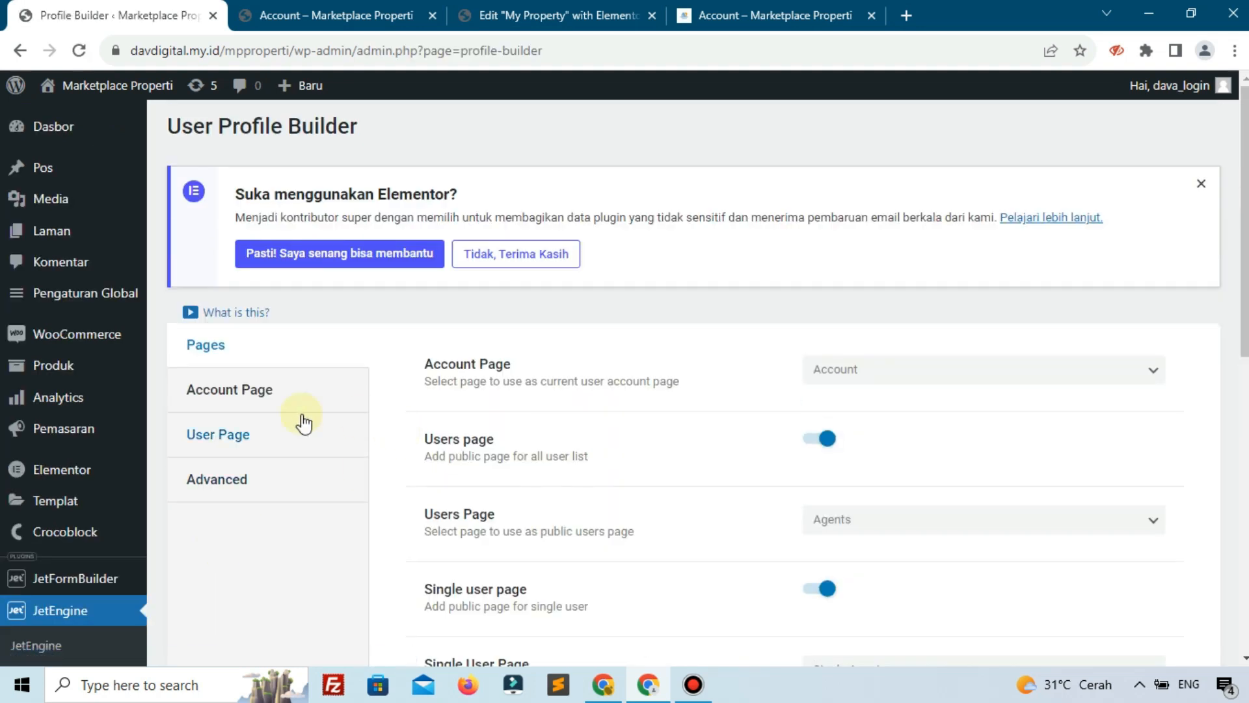
pyautogui.click(256, 390)
# Set the Edit Post subpage template to Section Edit Property and save the settings
pyautogui.scroll(-1, 676, 478)
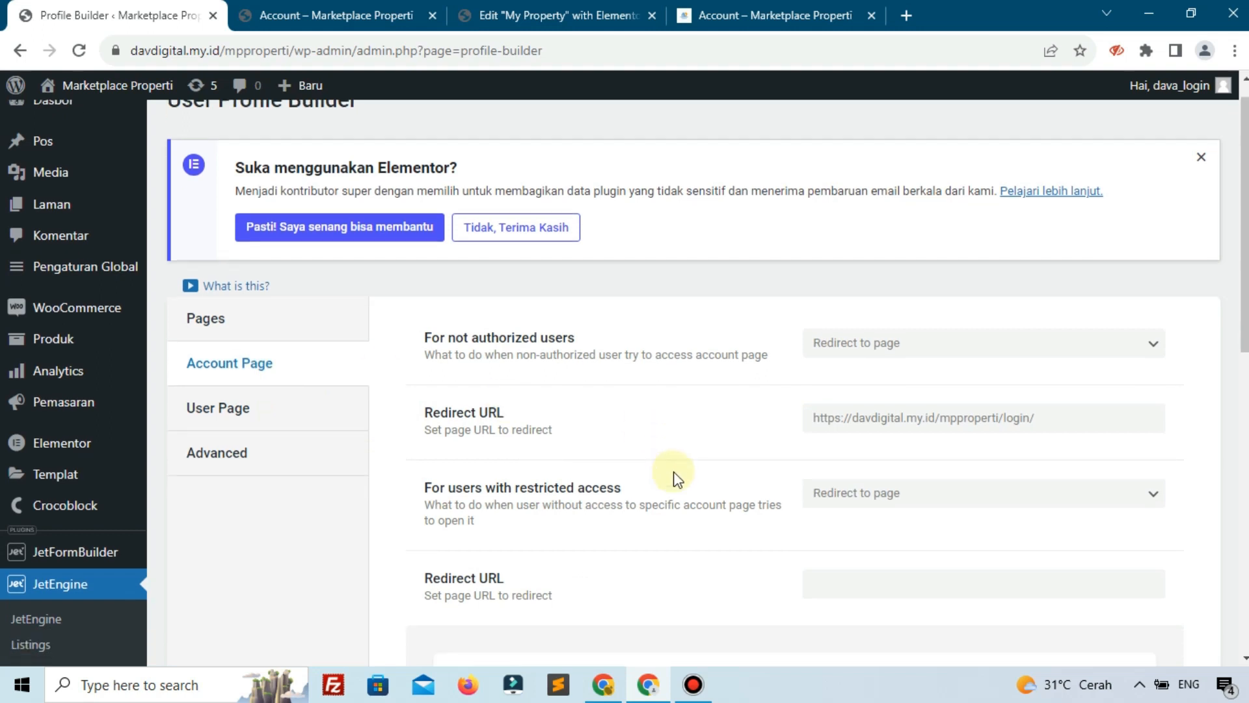
pyautogui.scroll(-6, 676, 478)
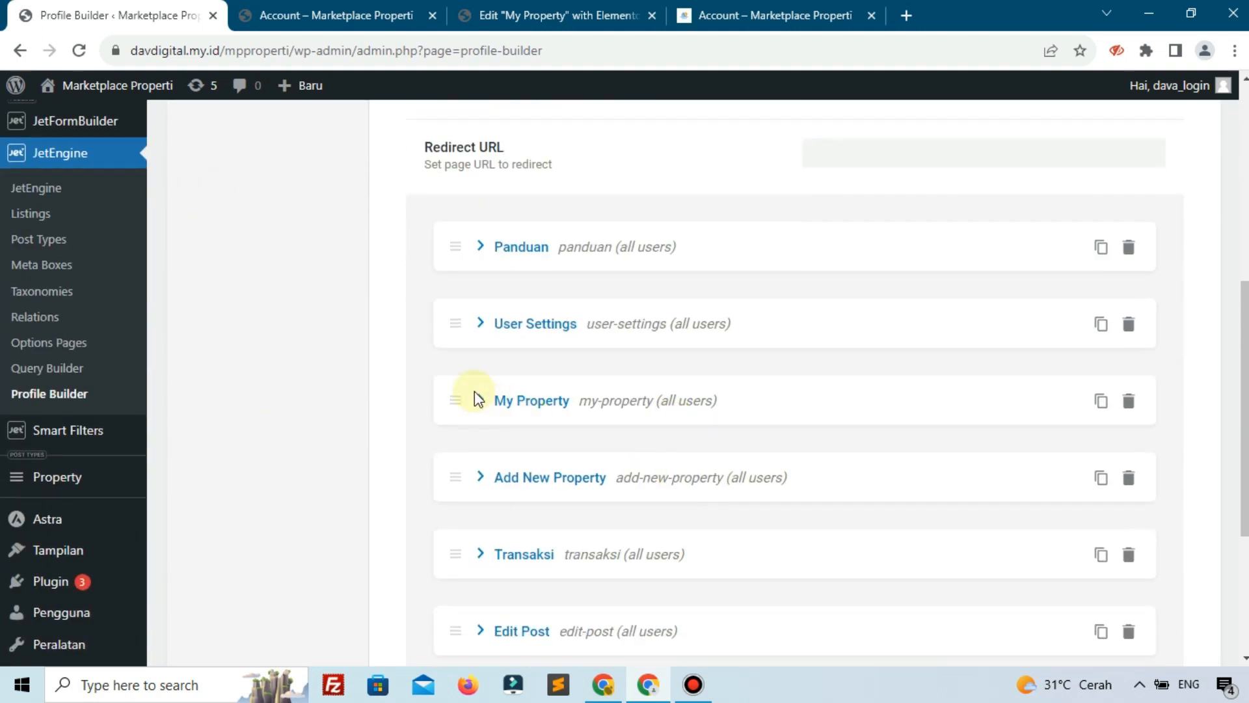
pyautogui.scroll(-3, 518, 577)
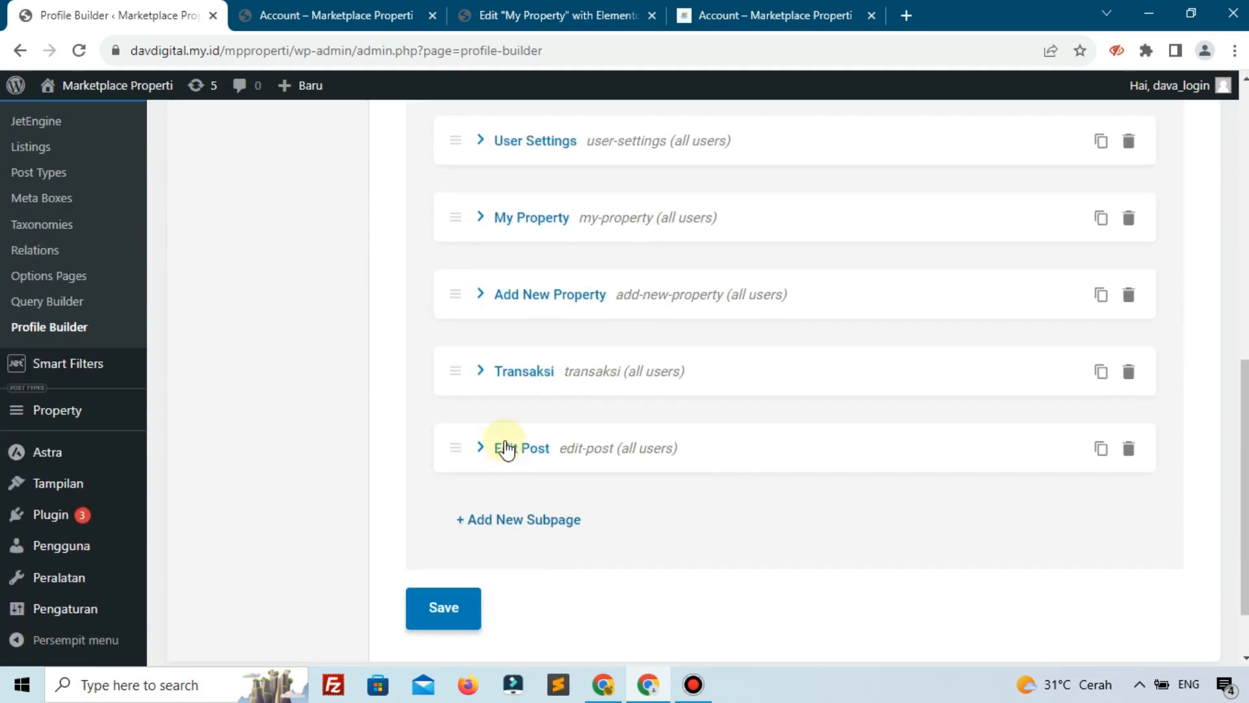
pyautogui.click(514, 456)
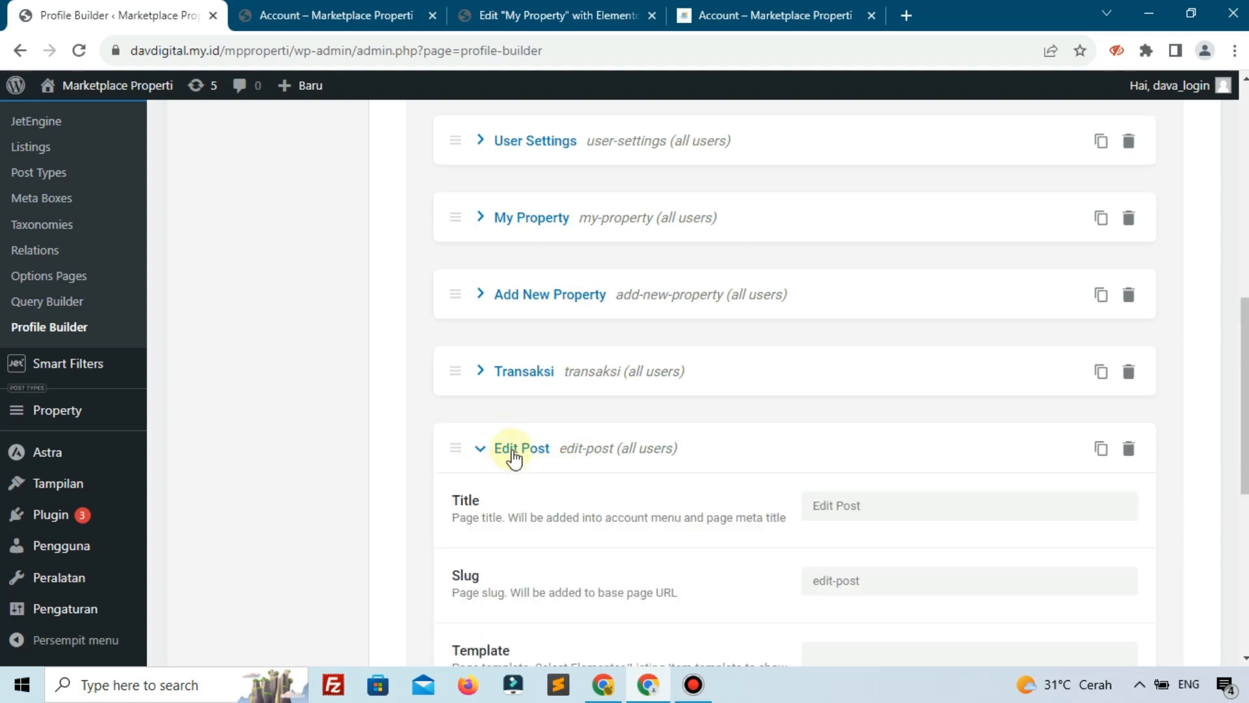
pyautogui.scroll(-3, 911, 565)
pyautogui.click(851, 471)
pyautogui.write('edi')
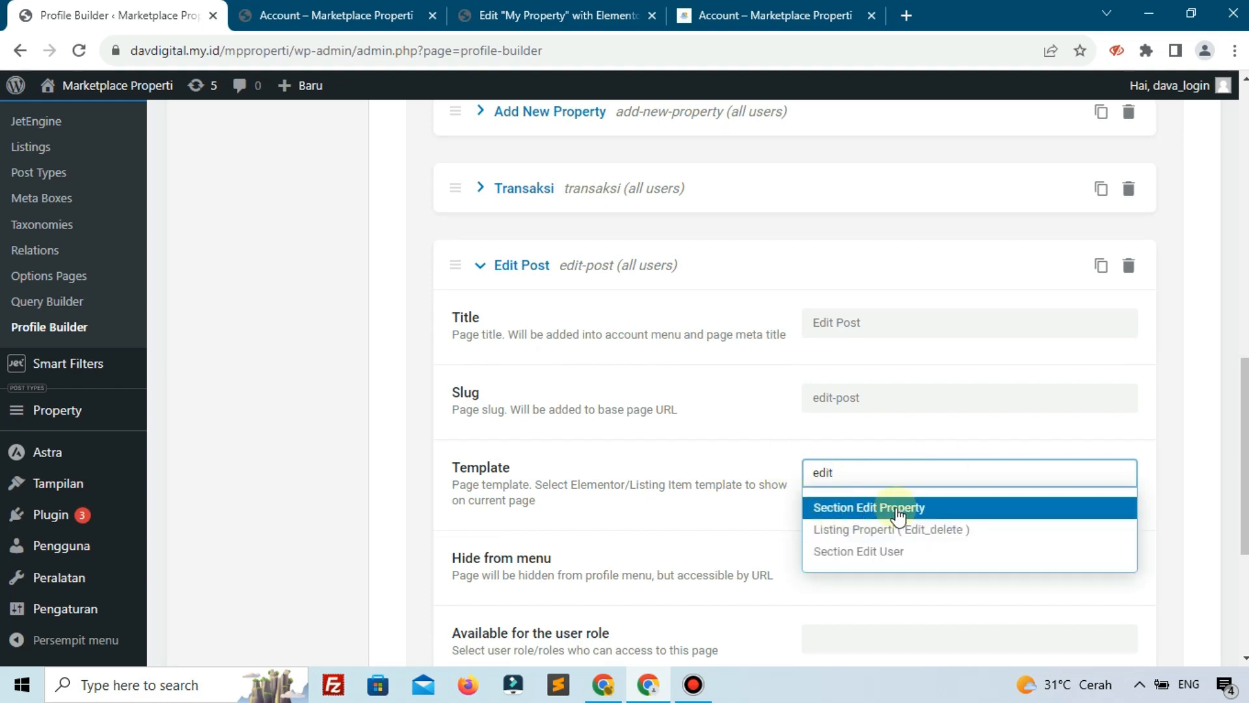
pyautogui.write('t')
pyautogui.click(900, 514)
pyautogui.scroll(-4, 552, 505)
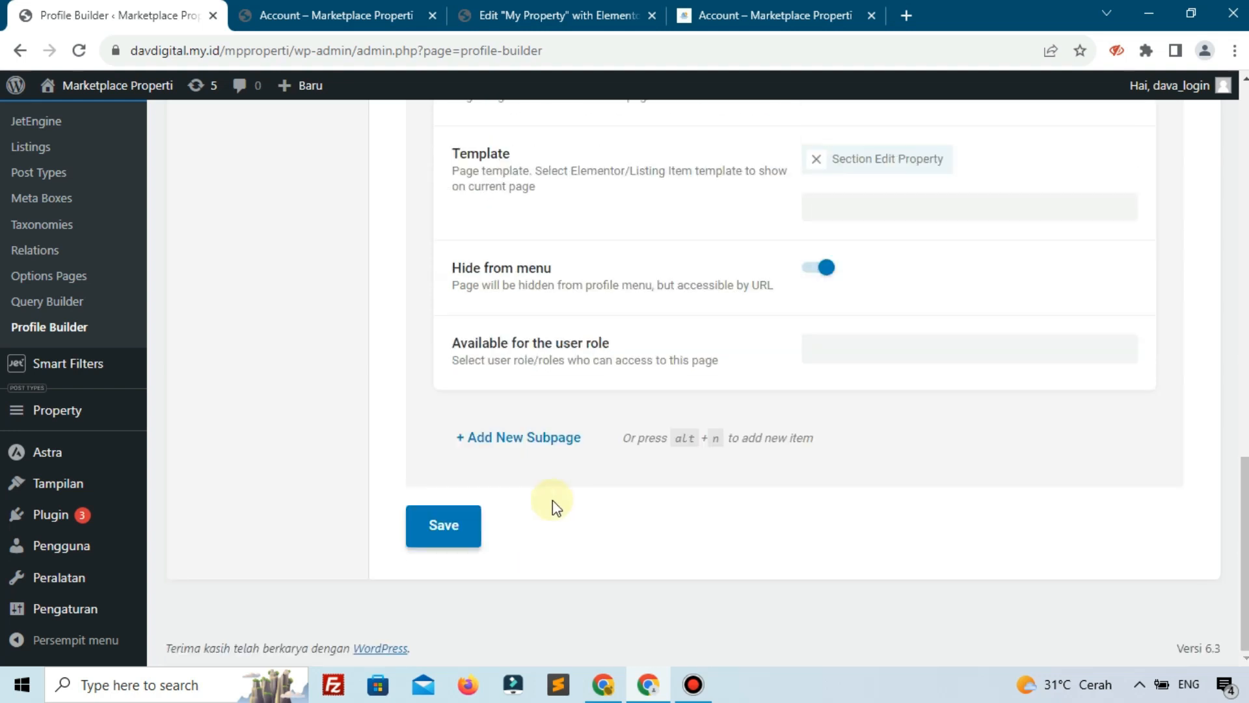
pyautogui.click(427, 544)
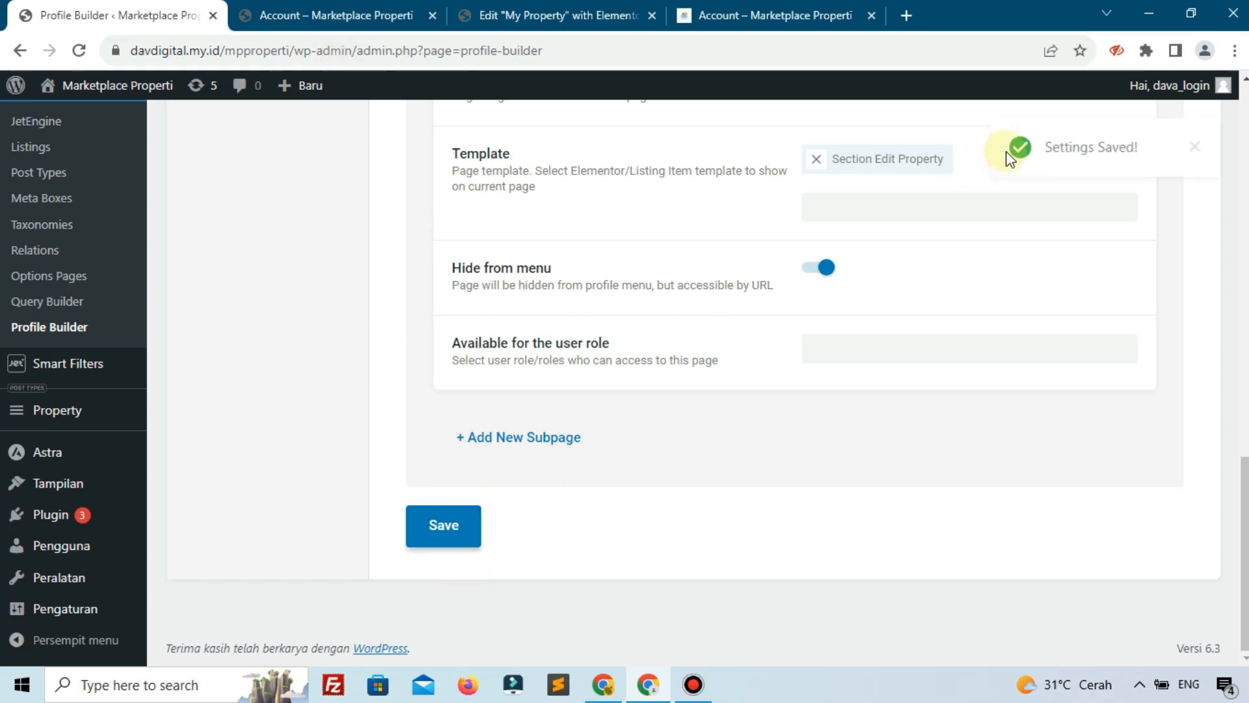
pyautogui.click(286, 15)
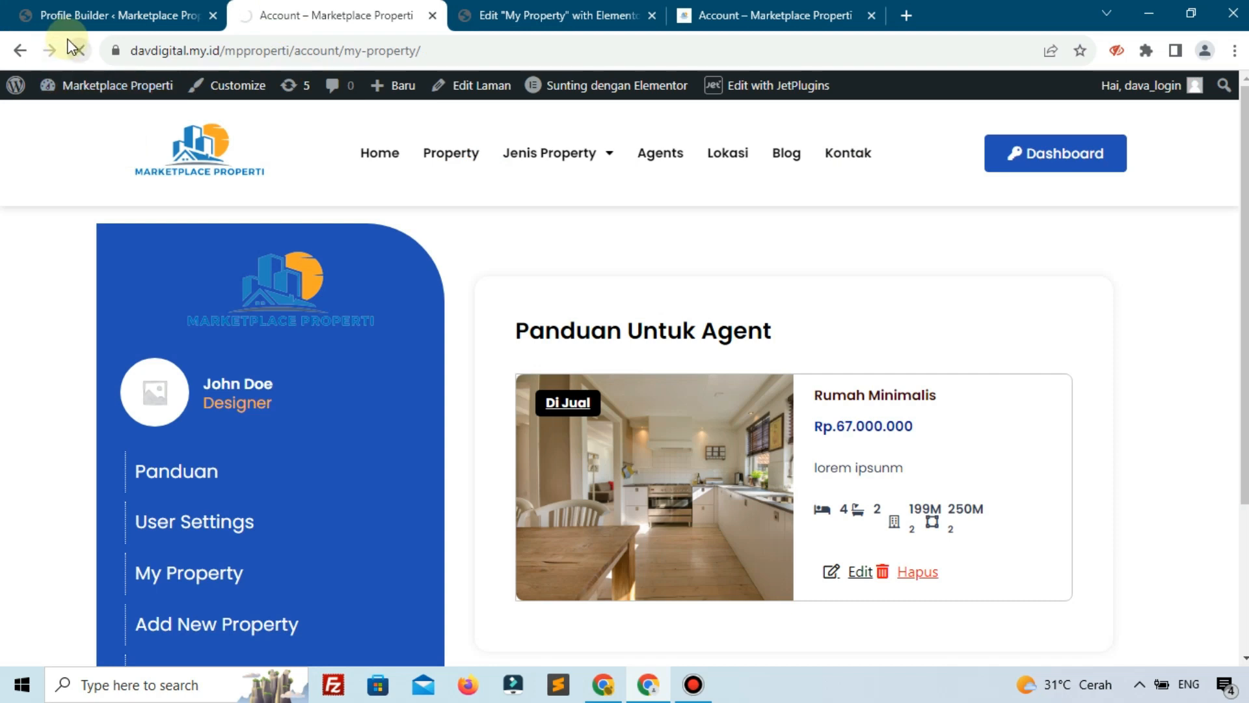
# Open the Rumah Minimalis card's edit page and scroll through its Edit Property form
pyautogui.scroll(-3, 240, 399)
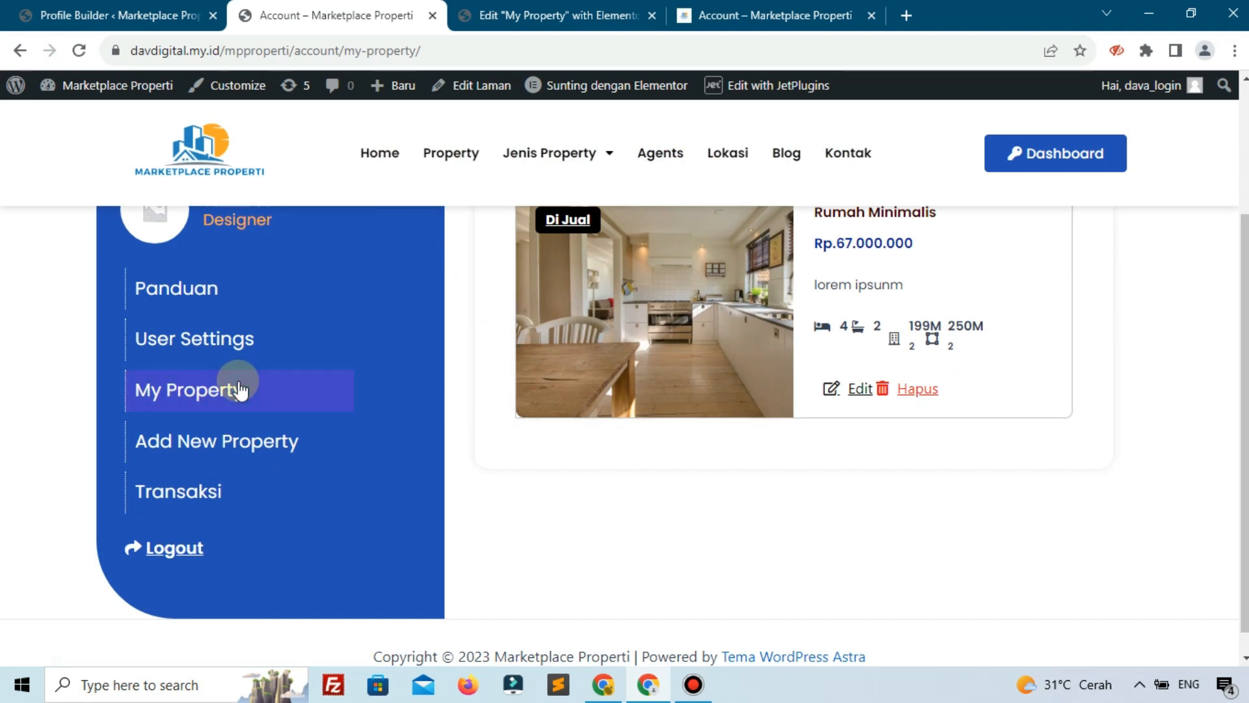
pyautogui.click(846, 395)
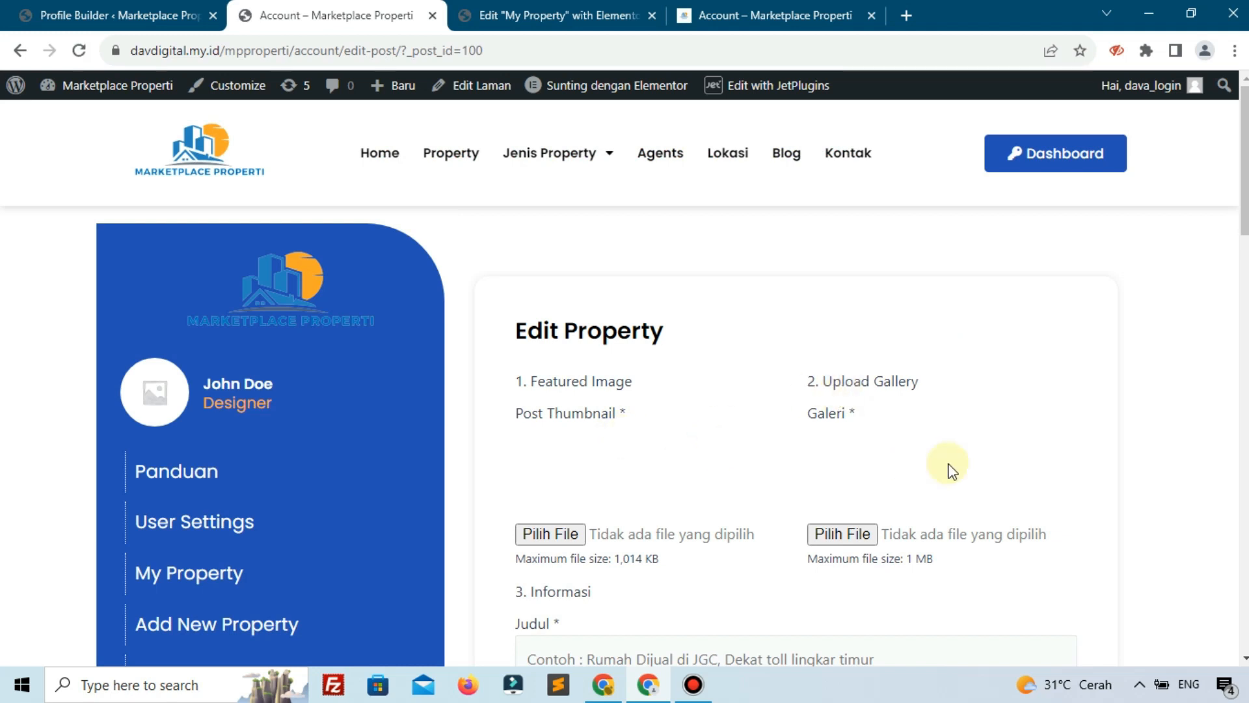
pyautogui.scroll(-8, 951, 468)
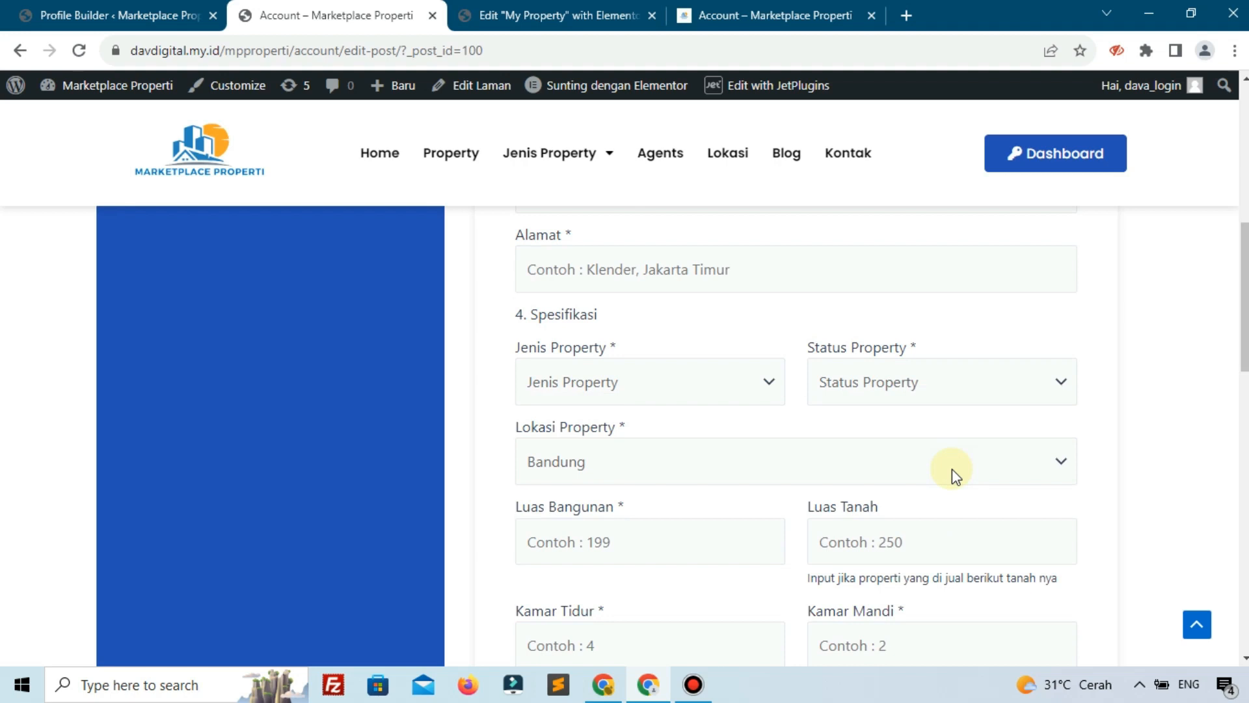
pyautogui.scroll(4, 952, 468)
pyautogui.scroll(4, 953, 469)
pyautogui.scroll(-6, 953, 468)
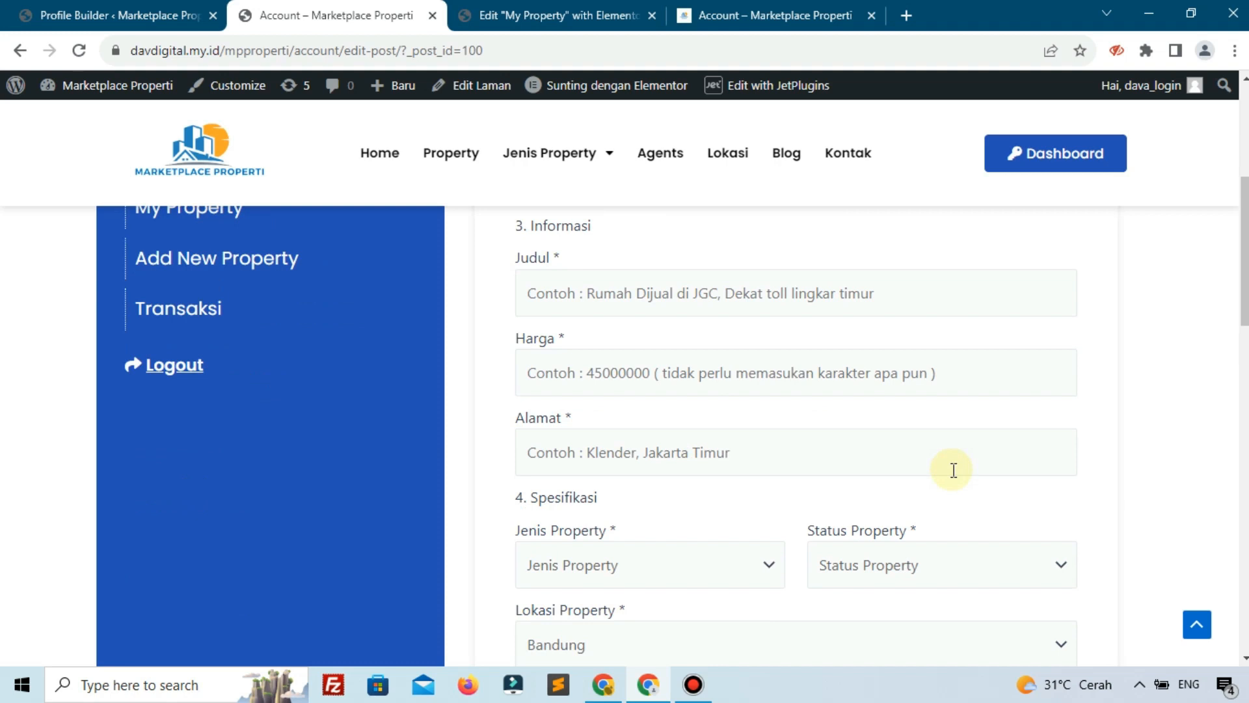
pyautogui.scroll(-4, 953, 470)
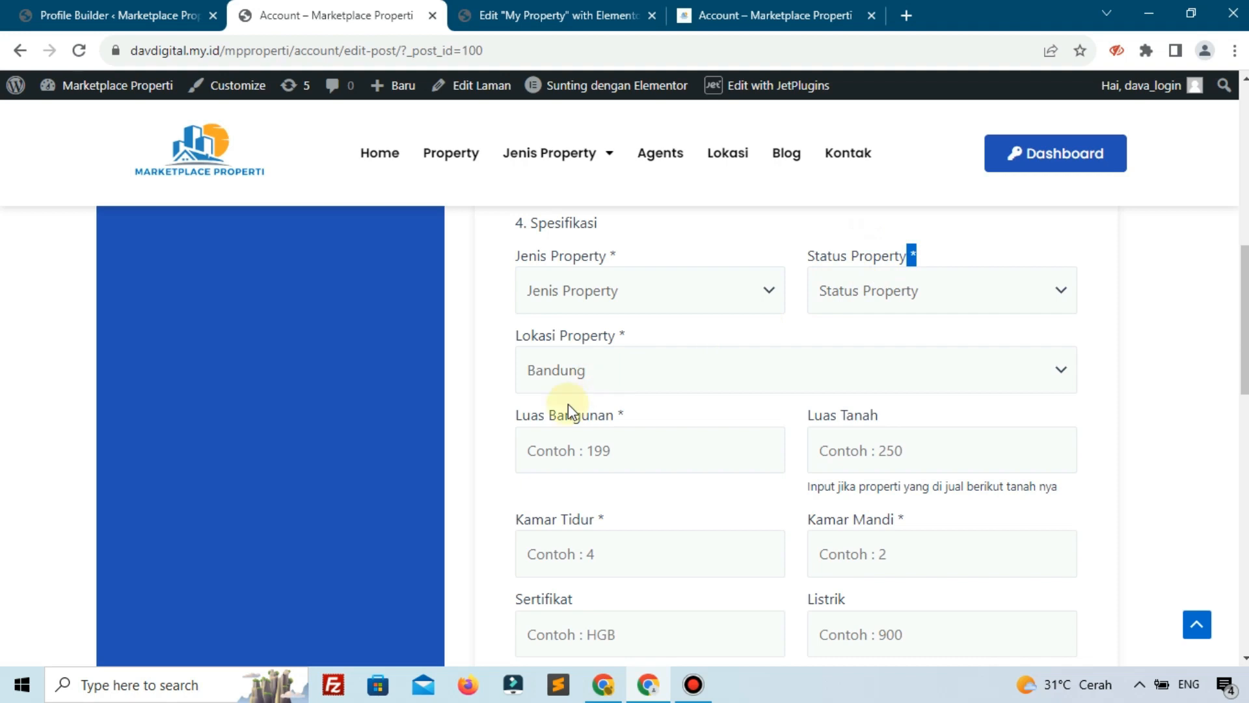
pyautogui.scroll(10, 638, 443)
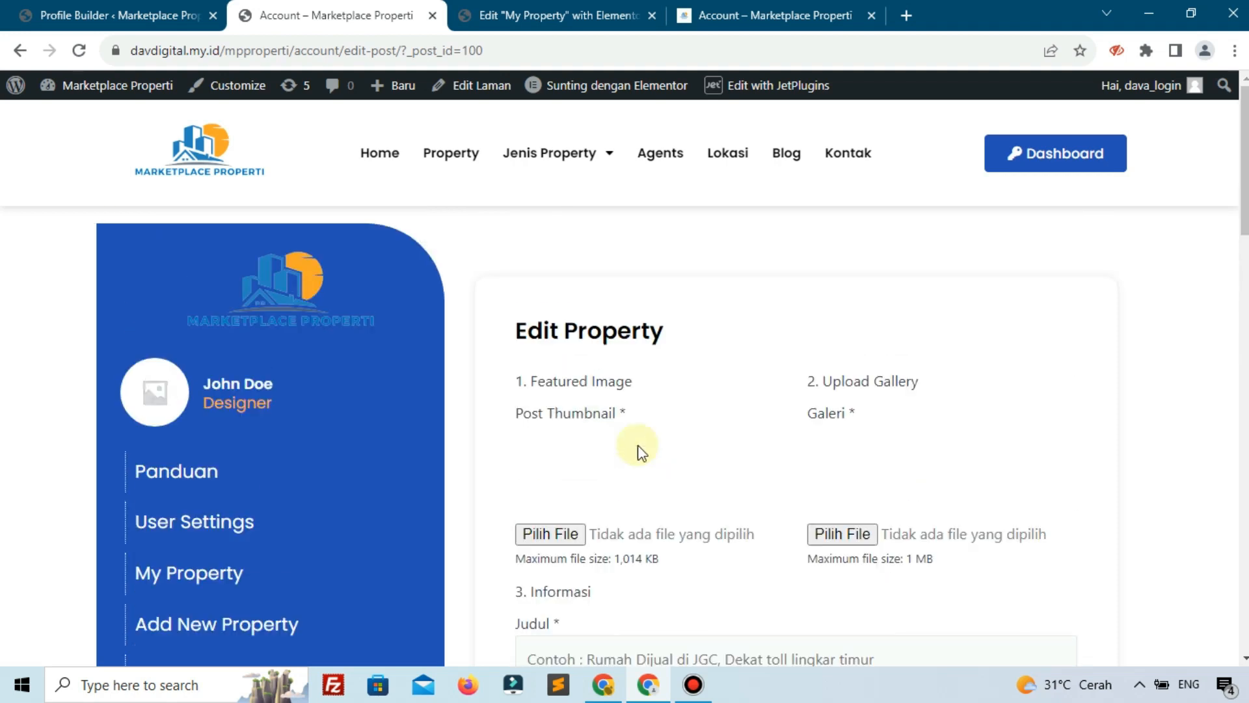
pyautogui.click(111, 14)
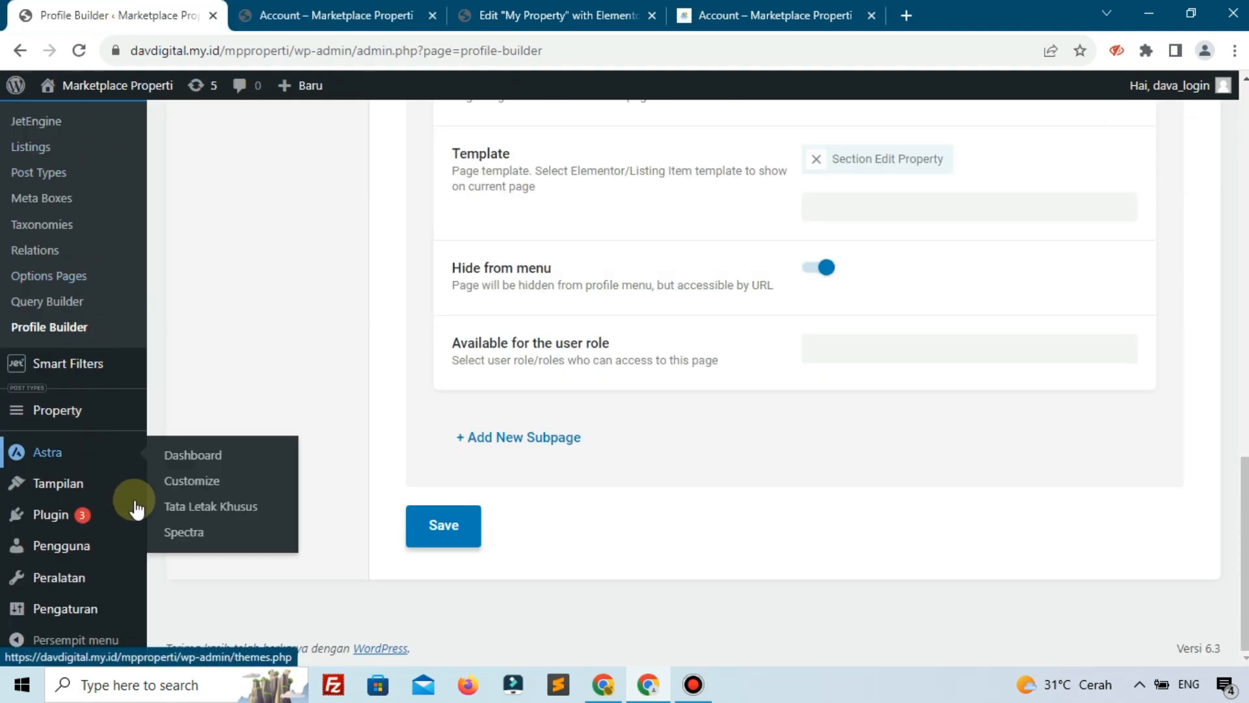
pyautogui.scroll(6, 94, 429)
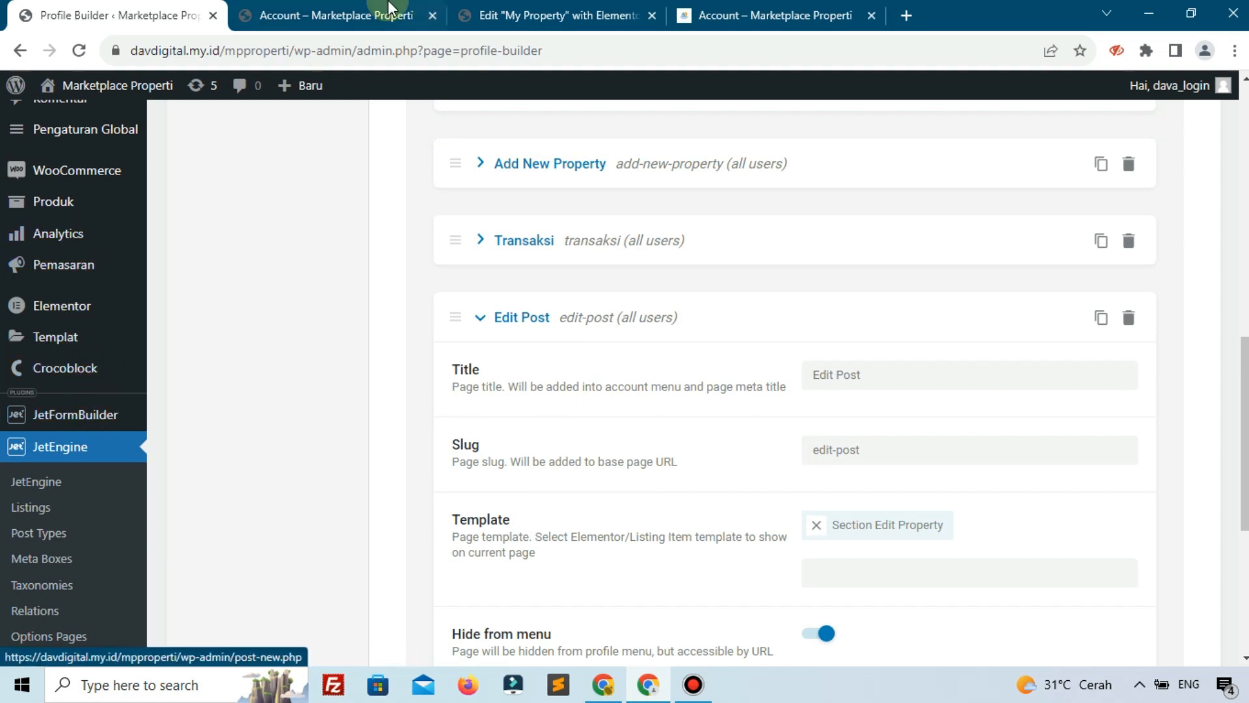
pyautogui.click(338, 15)
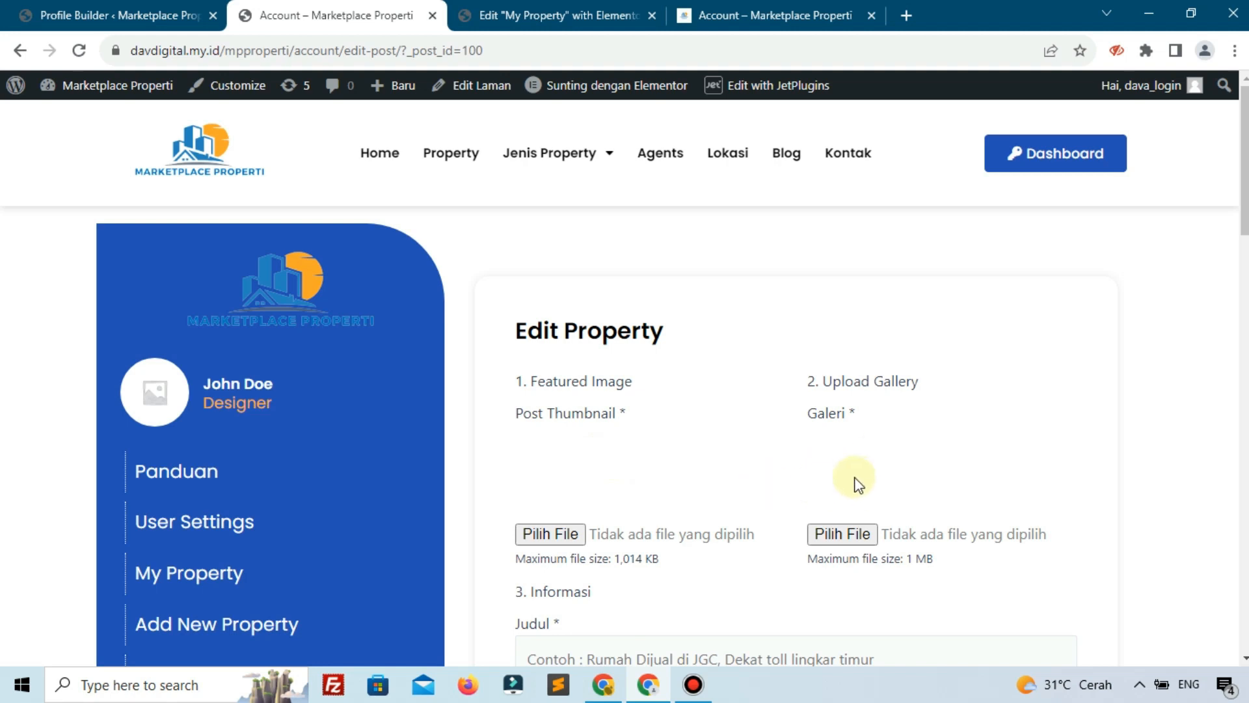
# Open JetFormBuilder > Forms in the admin and scroll the list of saved forms
pyautogui.click(52, 15)
pyautogui.moveTo(116, 435)
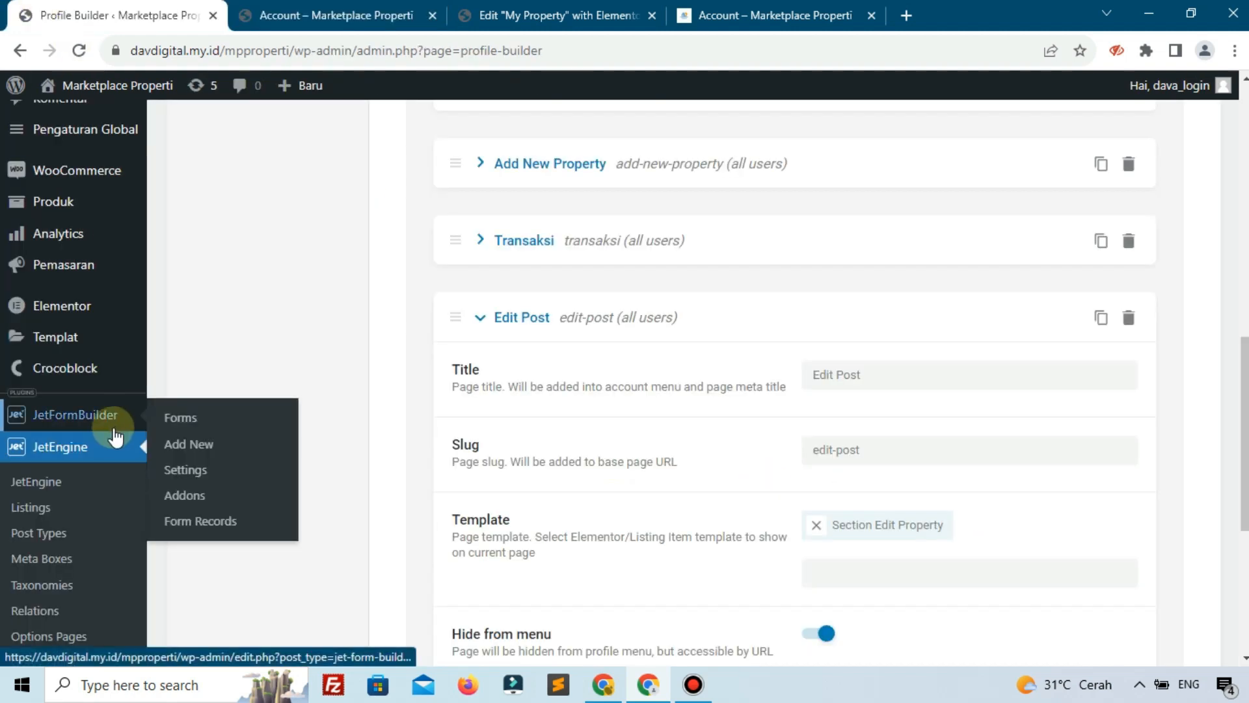
pyautogui.click(179, 420)
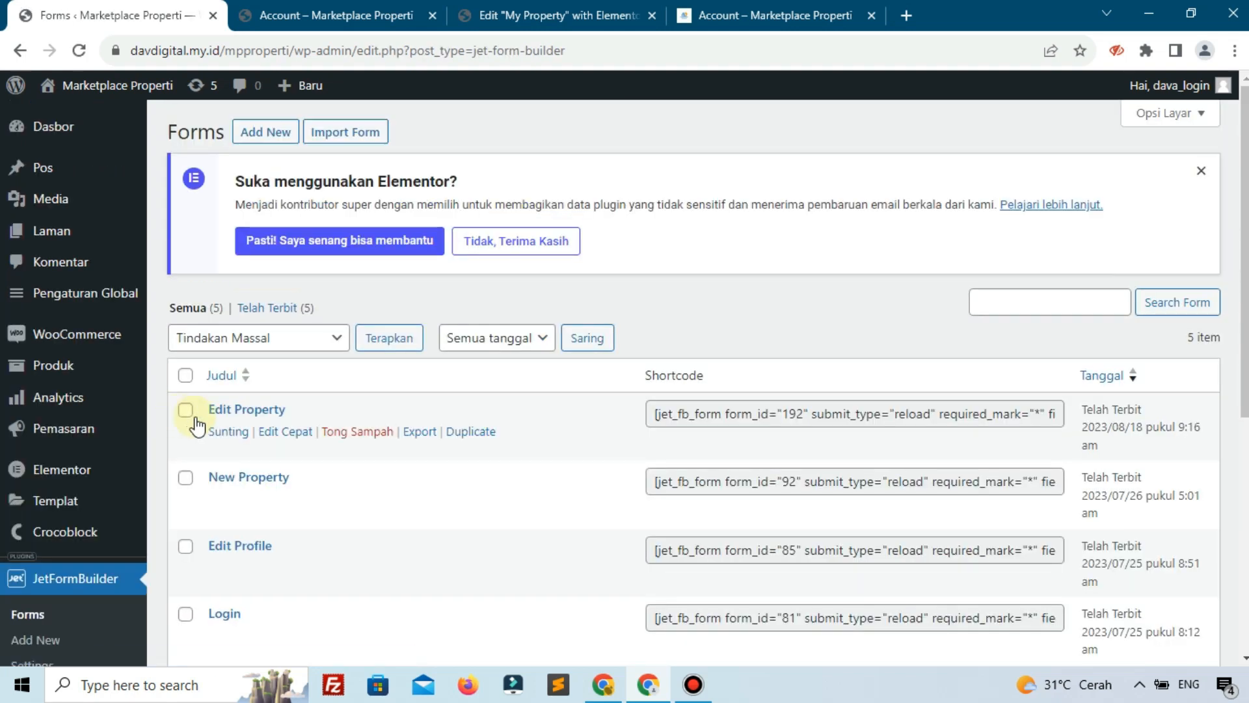
pyautogui.scroll(-1, 244, 500)
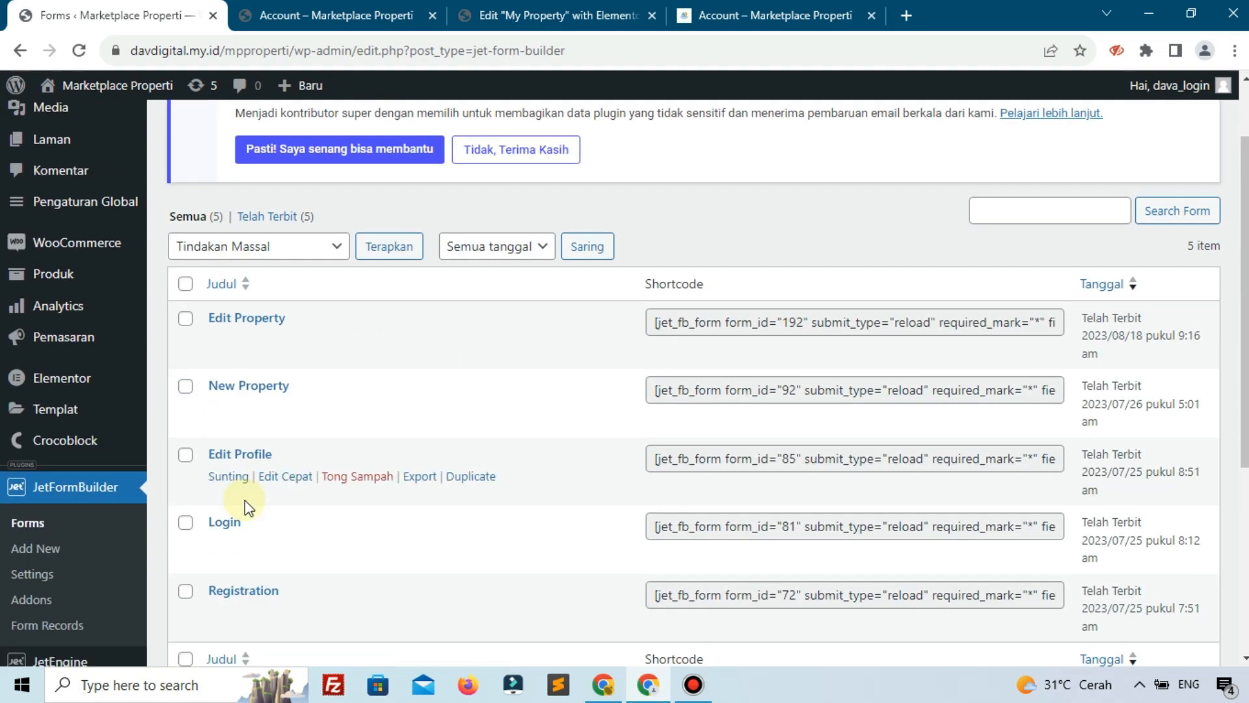
# Open the Edit Property form in the editor and review its fields from post_id down
pyautogui.click(229, 340)
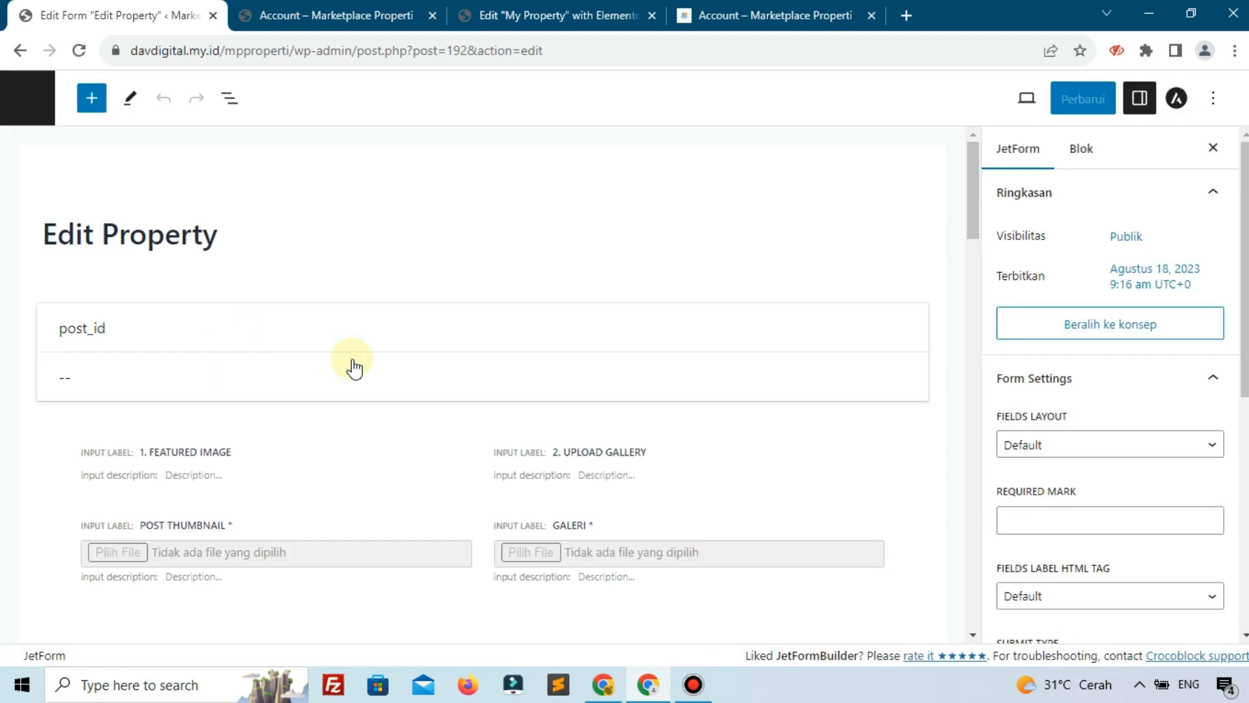
pyautogui.click(546, 383)
pyautogui.scroll(-1, 547, 383)
pyautogui.scroll(-10, 547, 388)
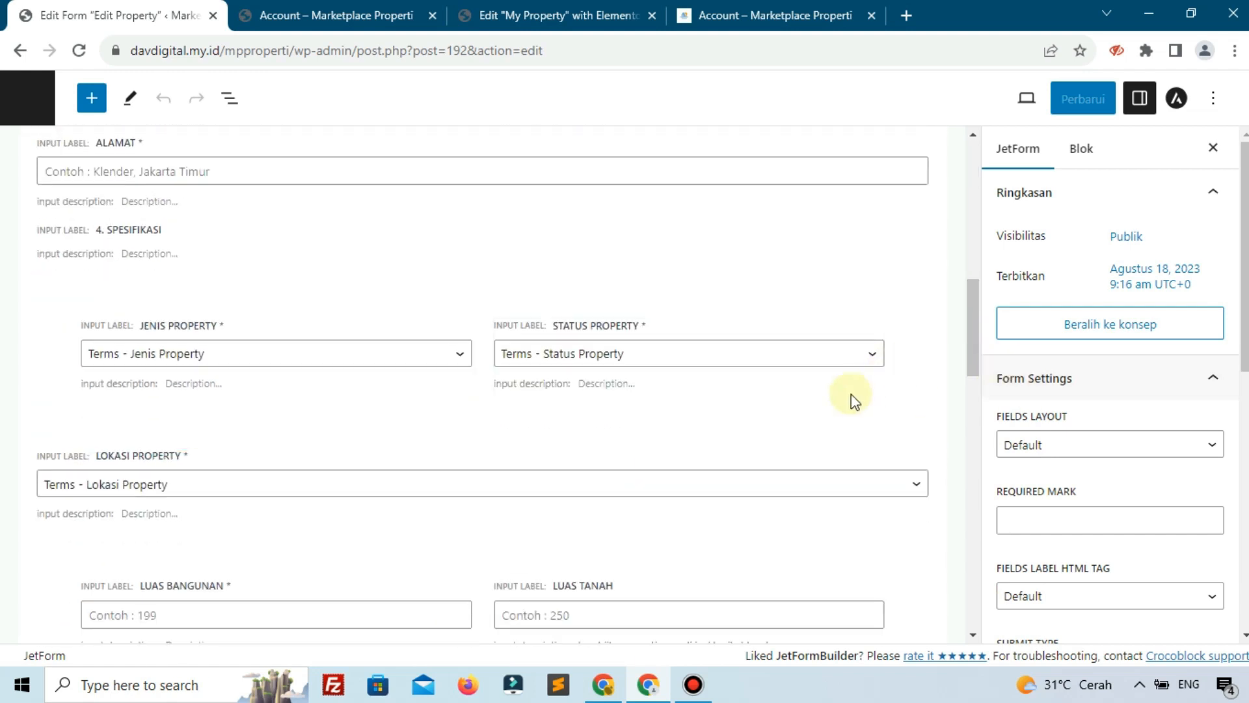
pyautogui.scroll(5, 850, 399)
pyautogui.scroll(4, 286, 261)
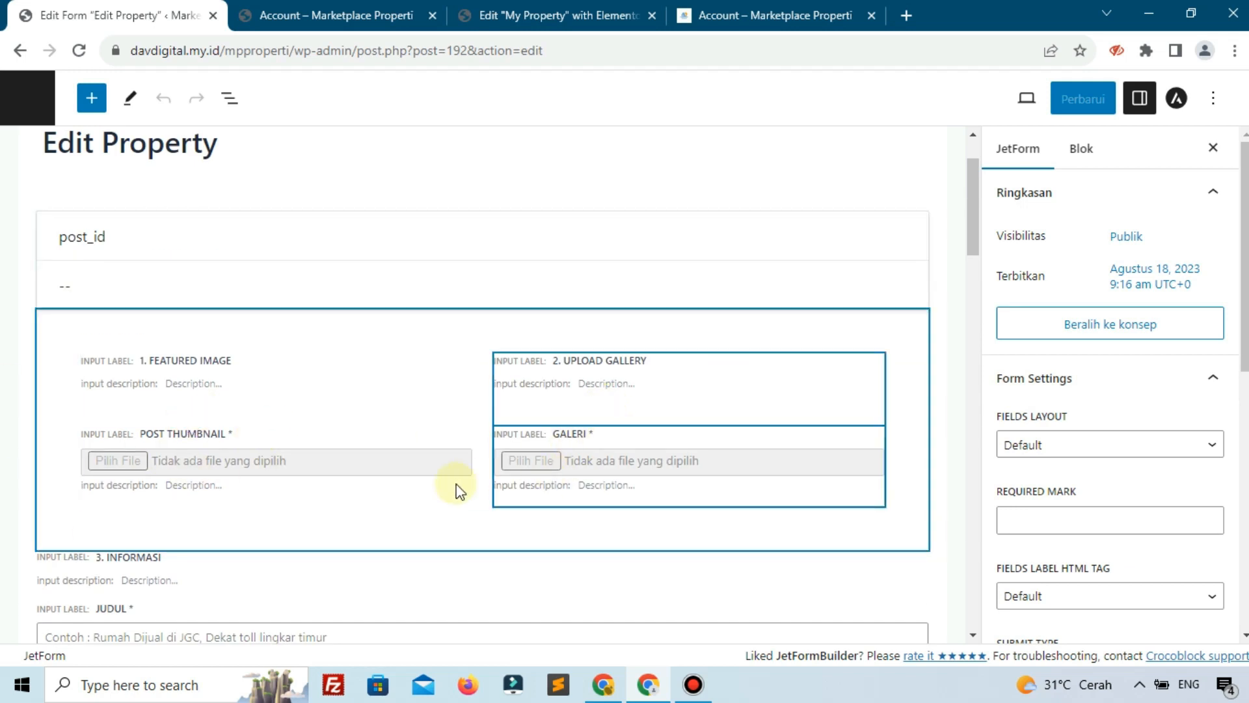
pyautogui.scroll(-3, 145, 377)
# View the live Edit Property form and highlight the required asterisk after Galeri
pyautogui.click(325, 15)
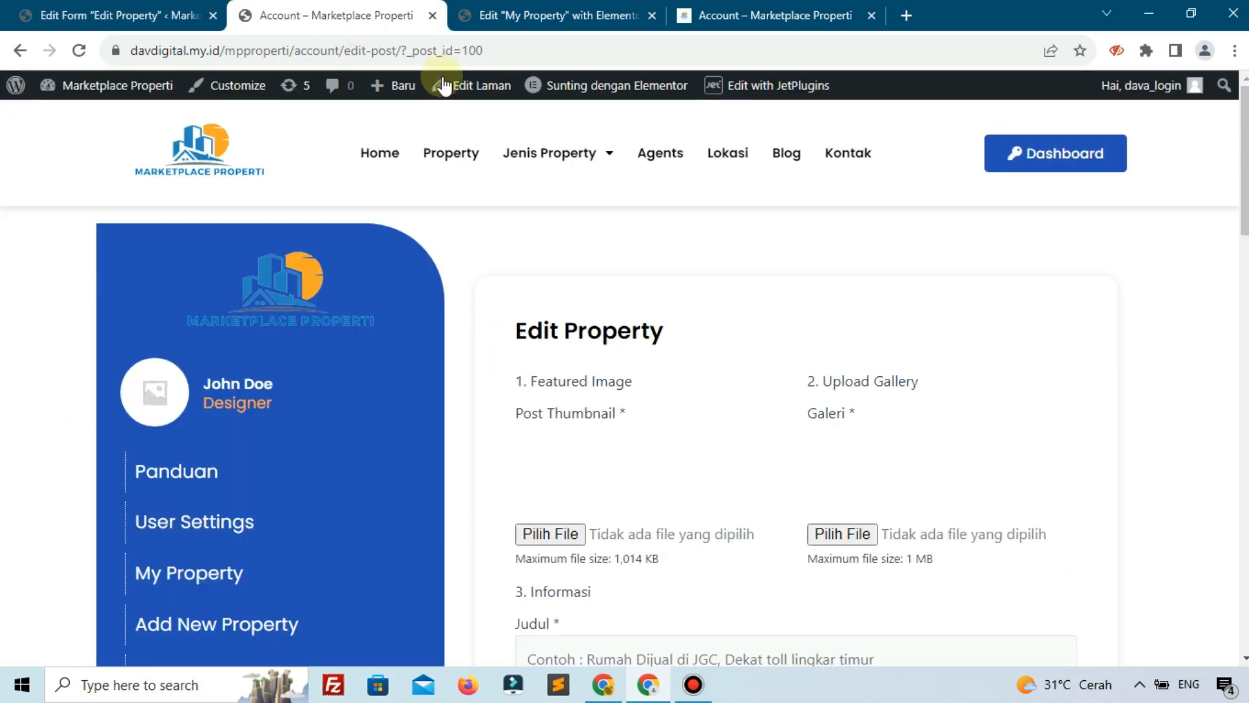
pyautogui.scroll(-1, 762, 411)
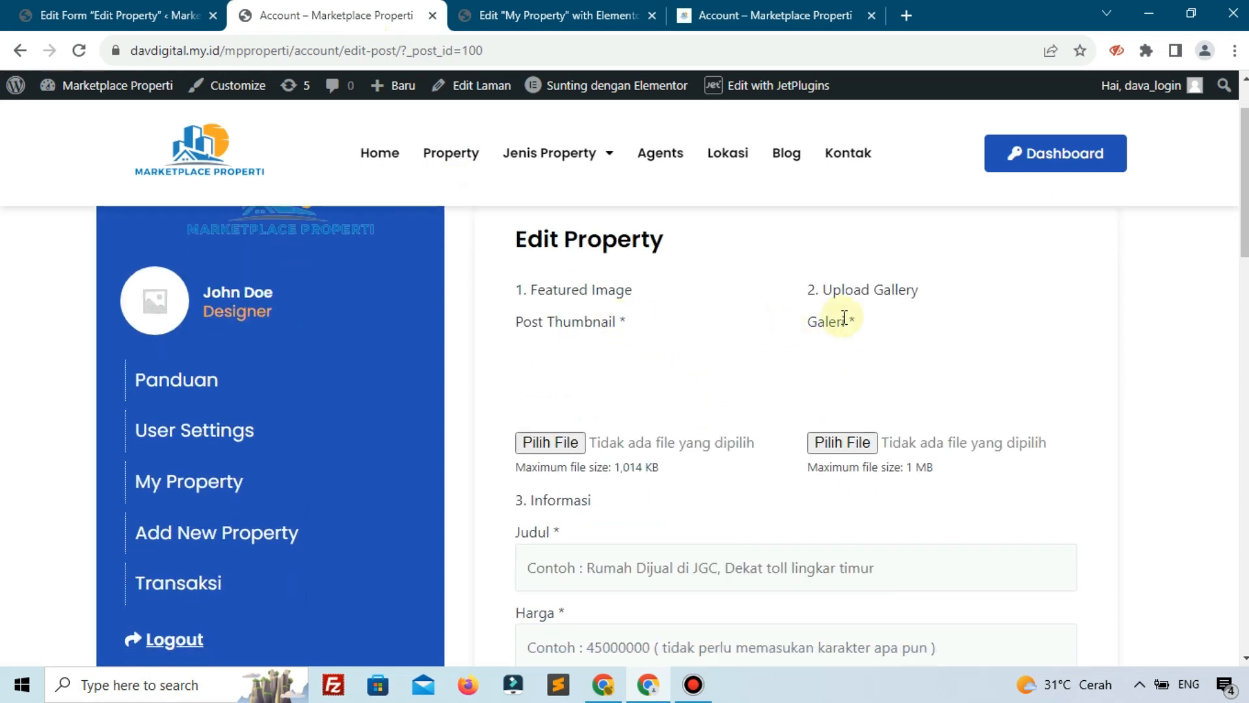
pyautogui.moveTo(849, 317); pyautogui.dragTo(891, 332)
# Inspect the Judul field's settings (name title), then select the Harga field (name harga)
pyautogui.click(116, 2)
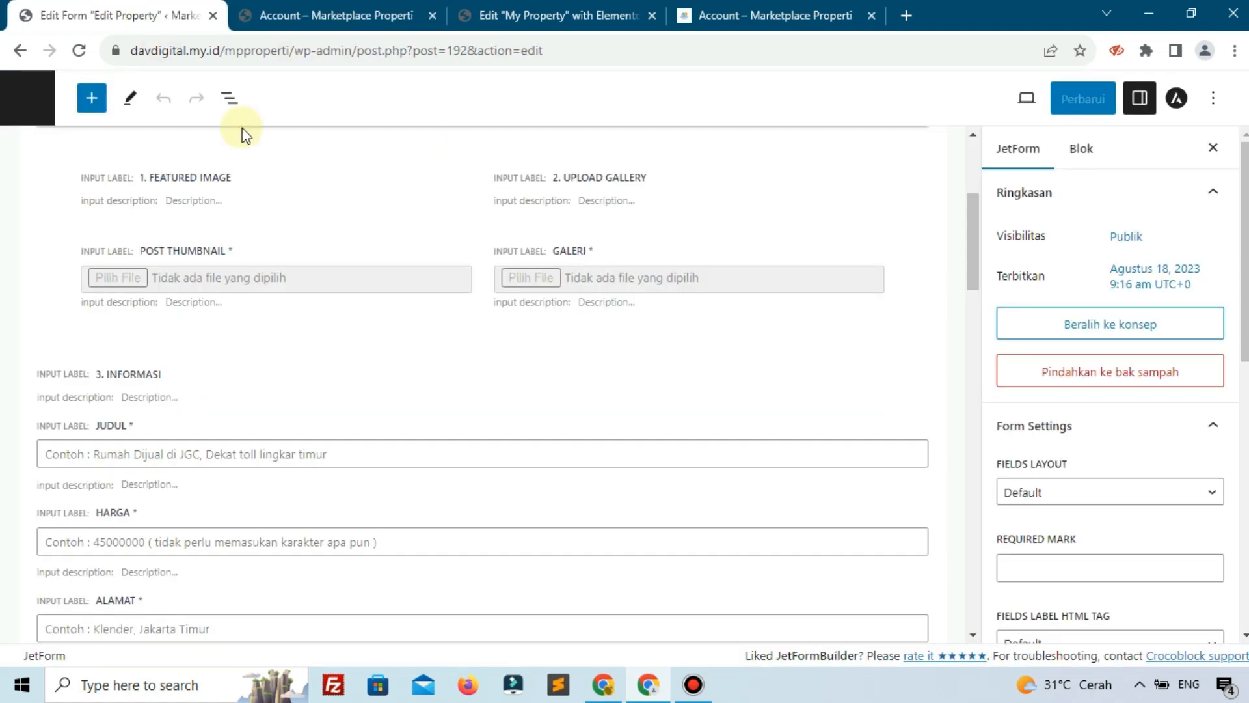
pyautogui.click(160, 439)
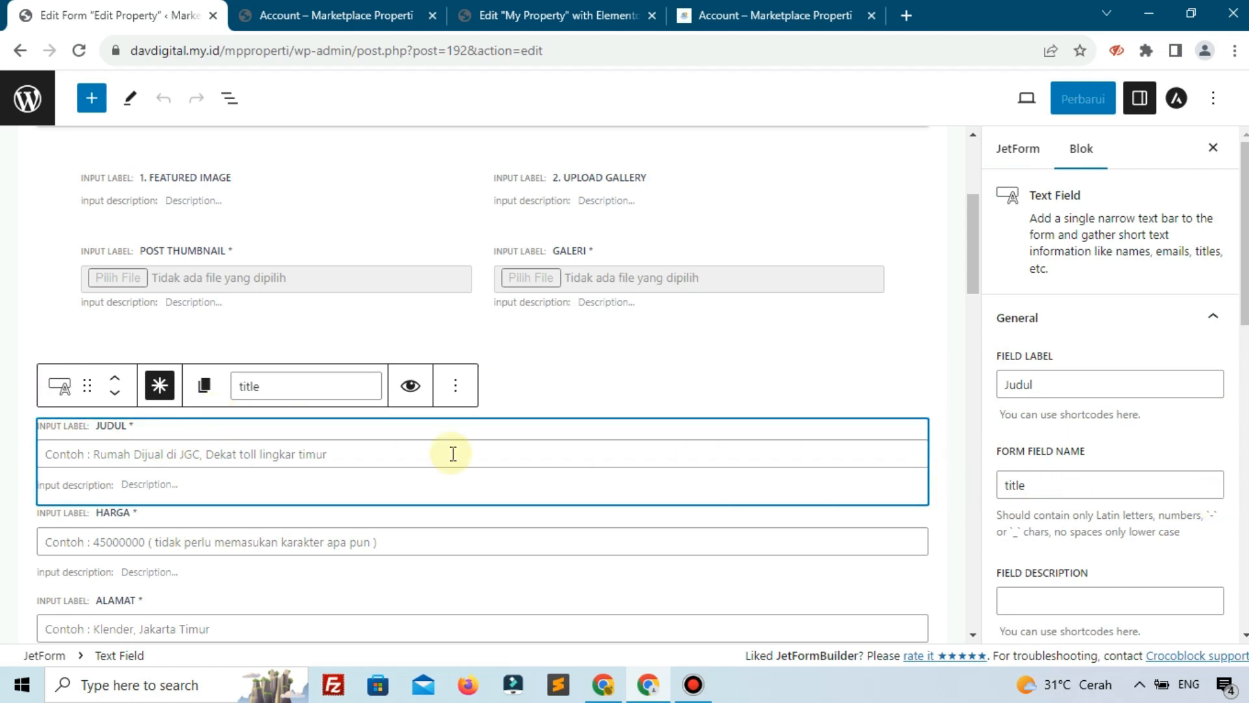
pyautogui.tripleClick(141, 437)
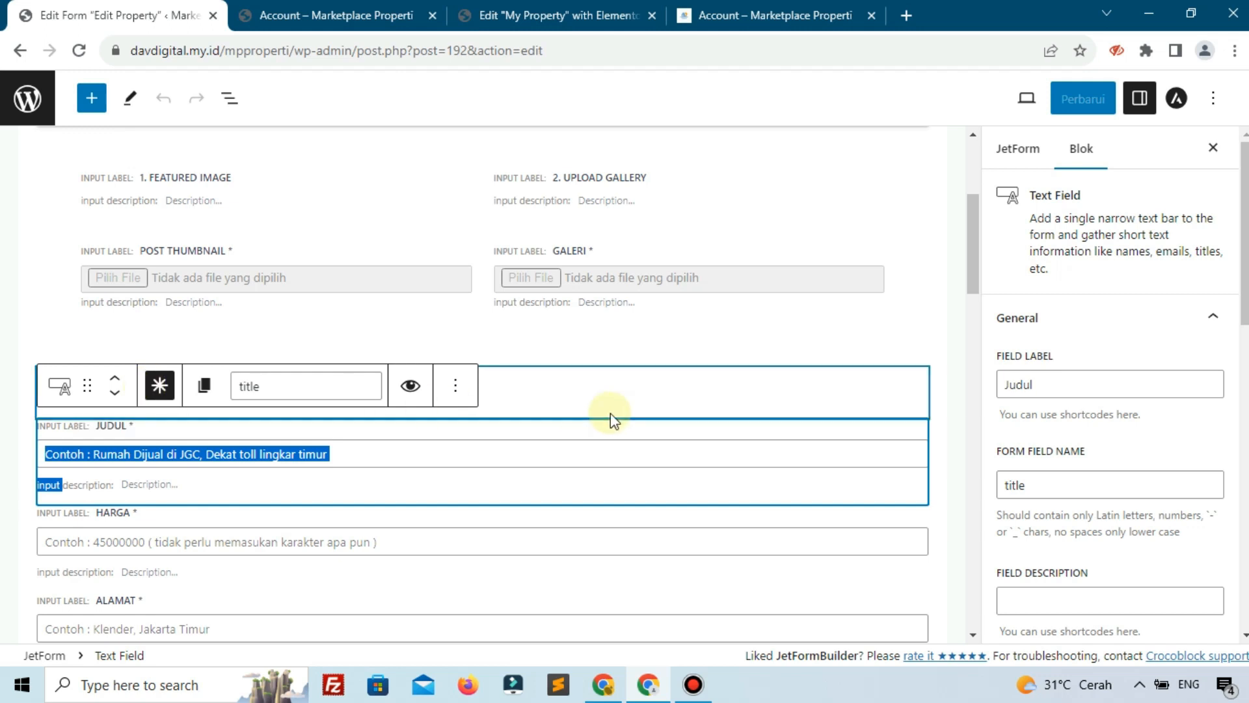
pyautogui.scroll(-3, 586, 403)
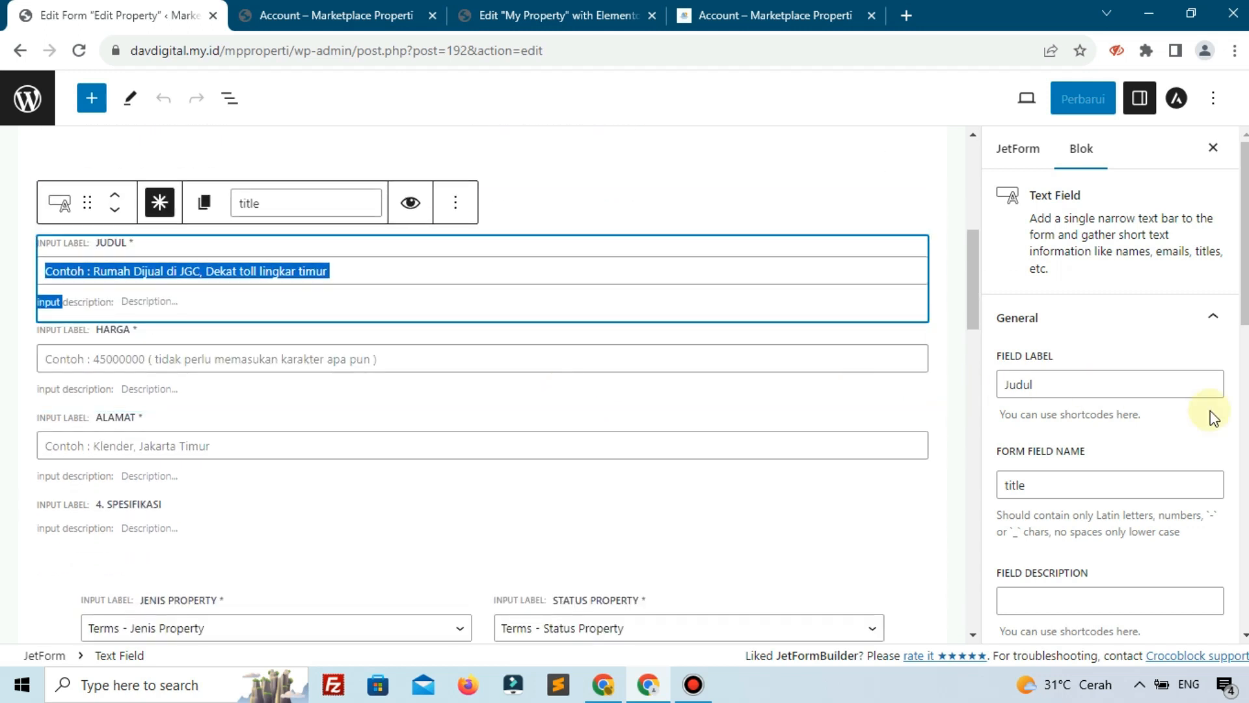
pyautogui.scroll(-8, 1210, 411)
pyautogui.scroll(-5, 1194, 439)
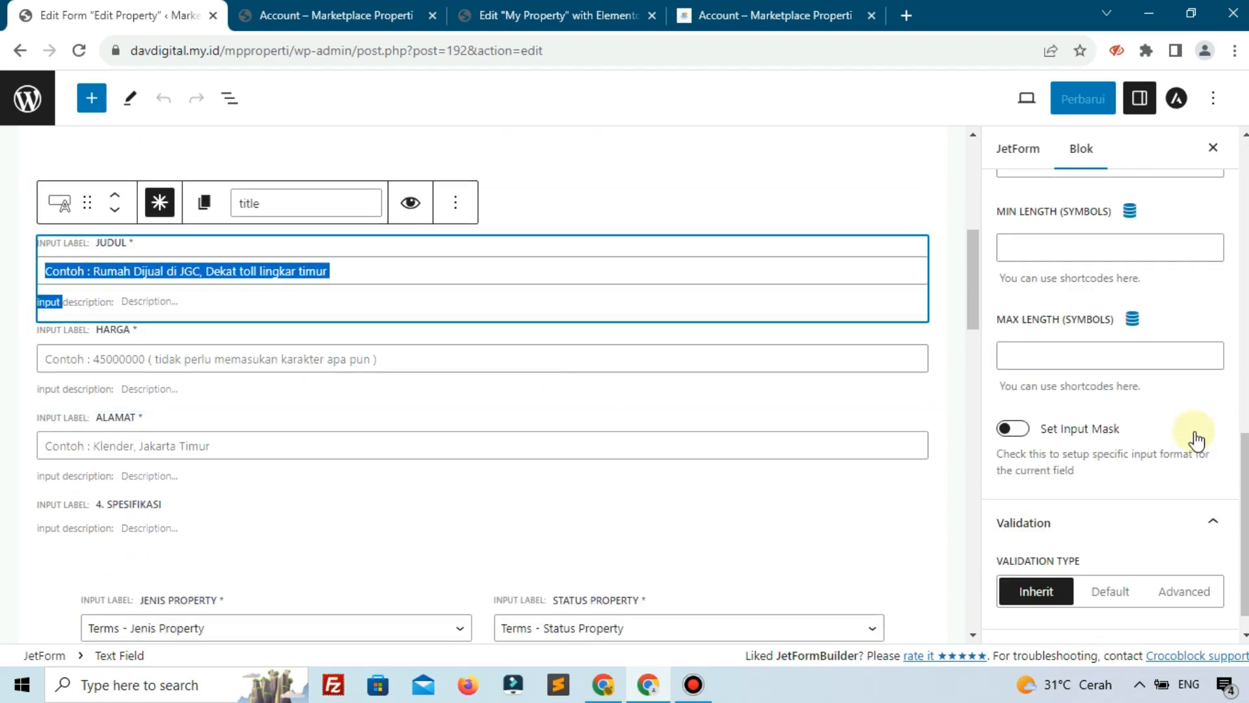
pyautogui.scroll(10, 1193, 437)
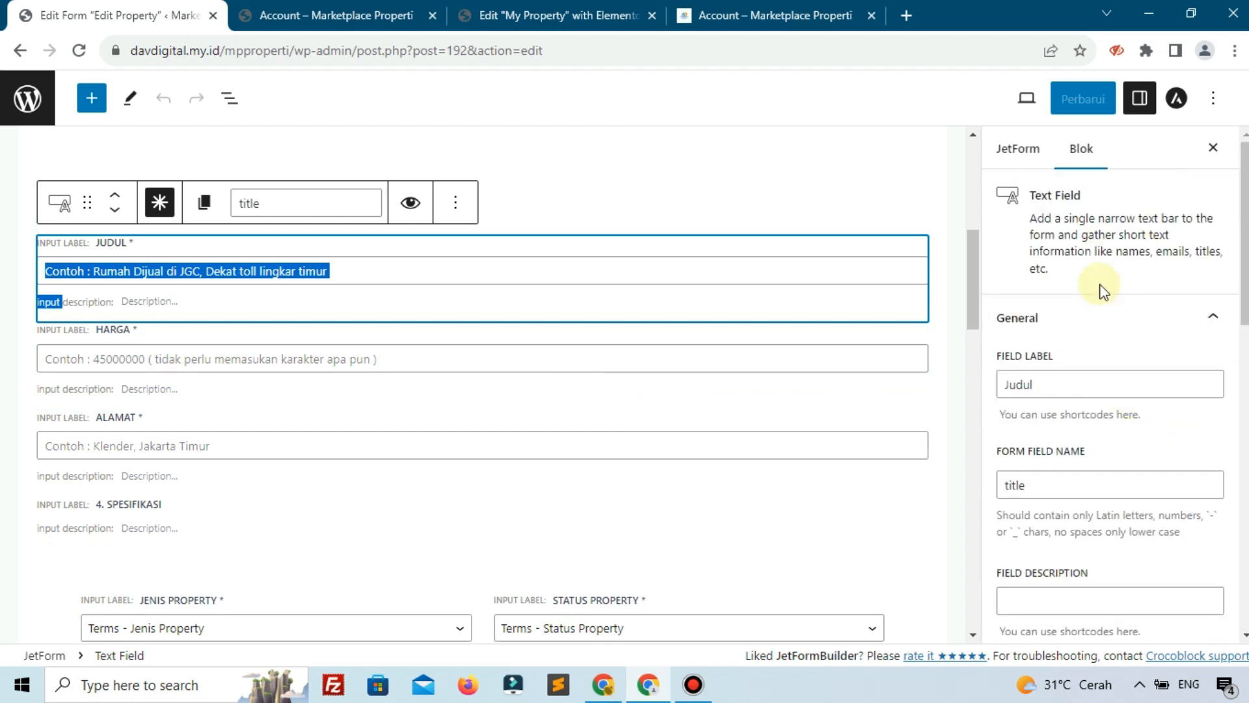
pyautogui.scroll(-3, 1057, 260)
pyautogui.scroll(-5, 1077, 403)
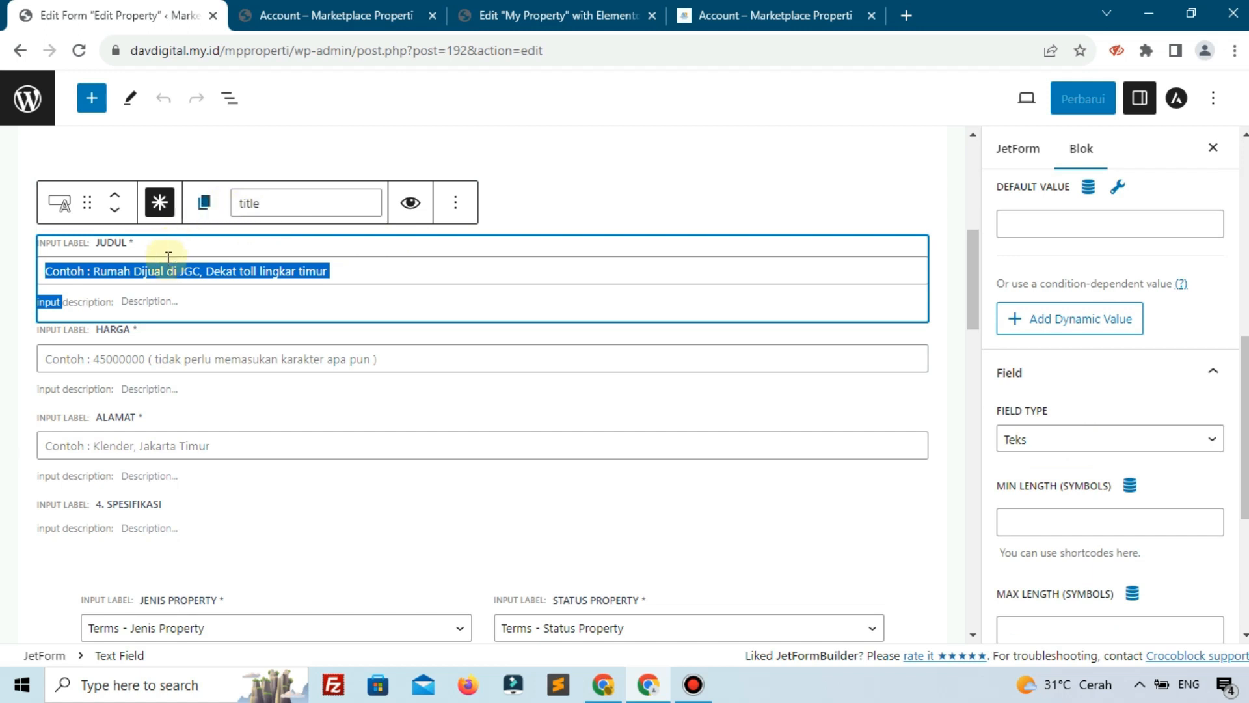
pyautogui.click(166, 344)
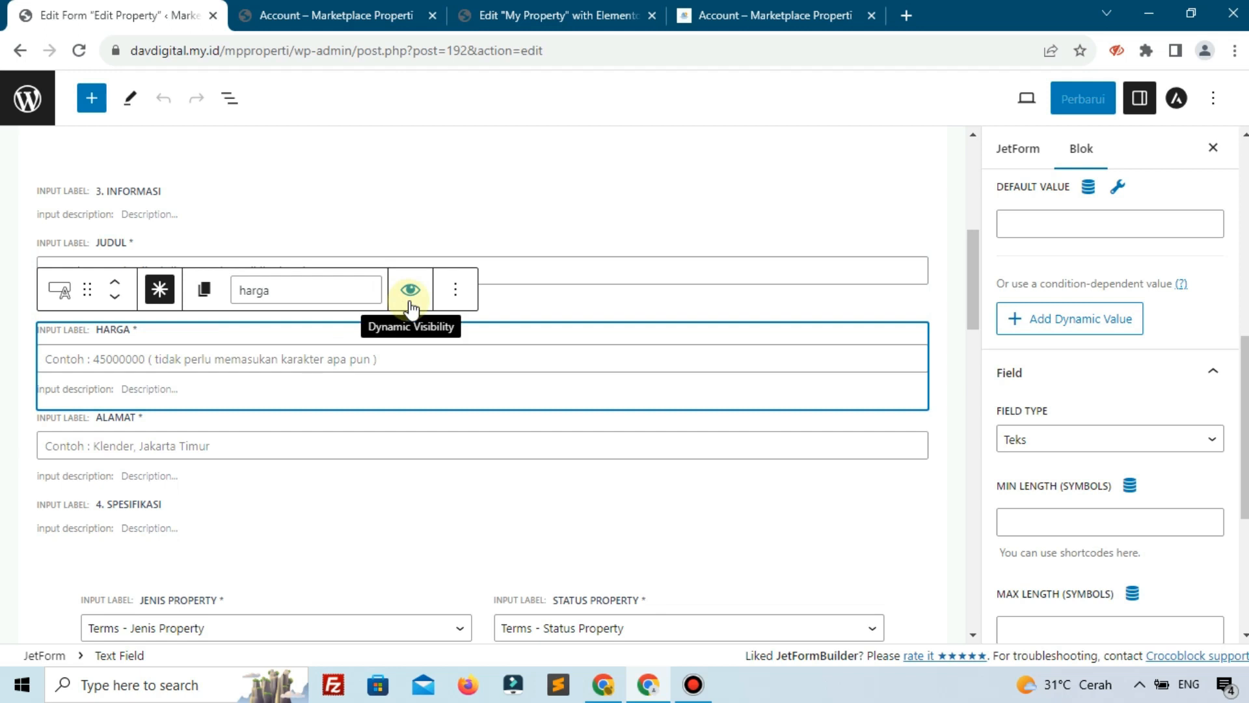
# Turn off Required on the Judul field, leaving Harga and Alamat required
pyautogui.click(454, 290)
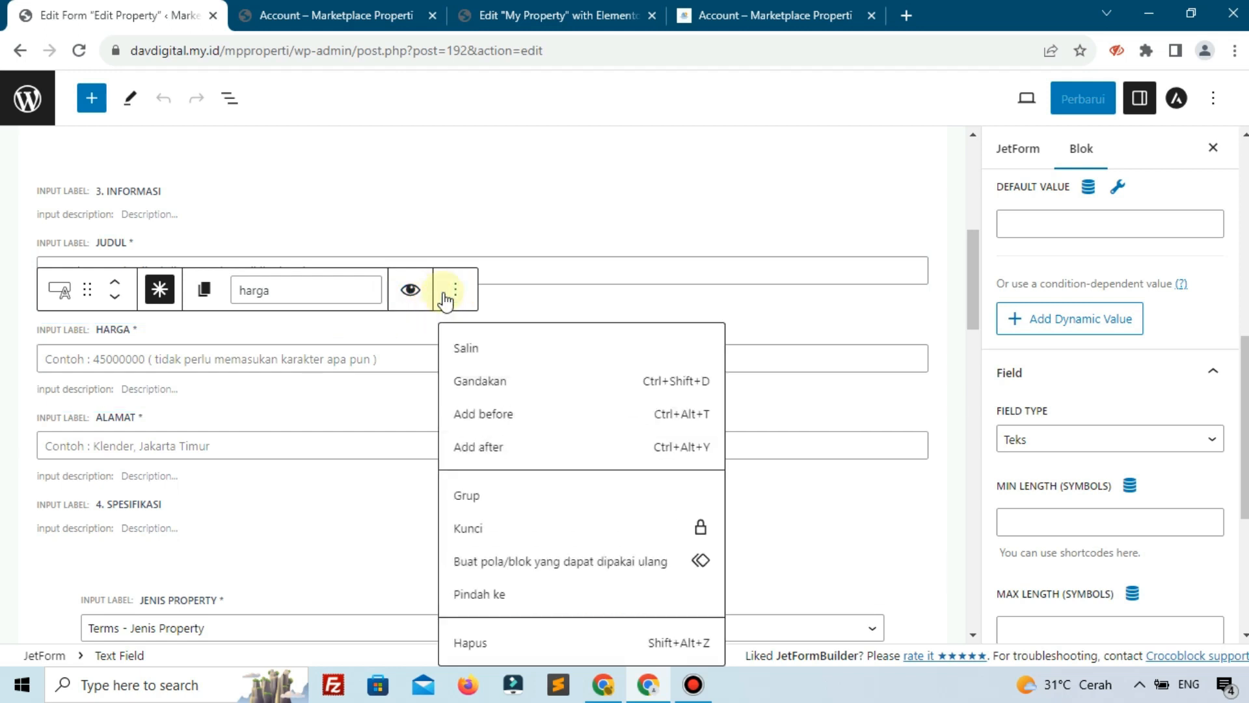
pyautogui.click(201, 421)
pyautogui.doubleClick(159, 379)
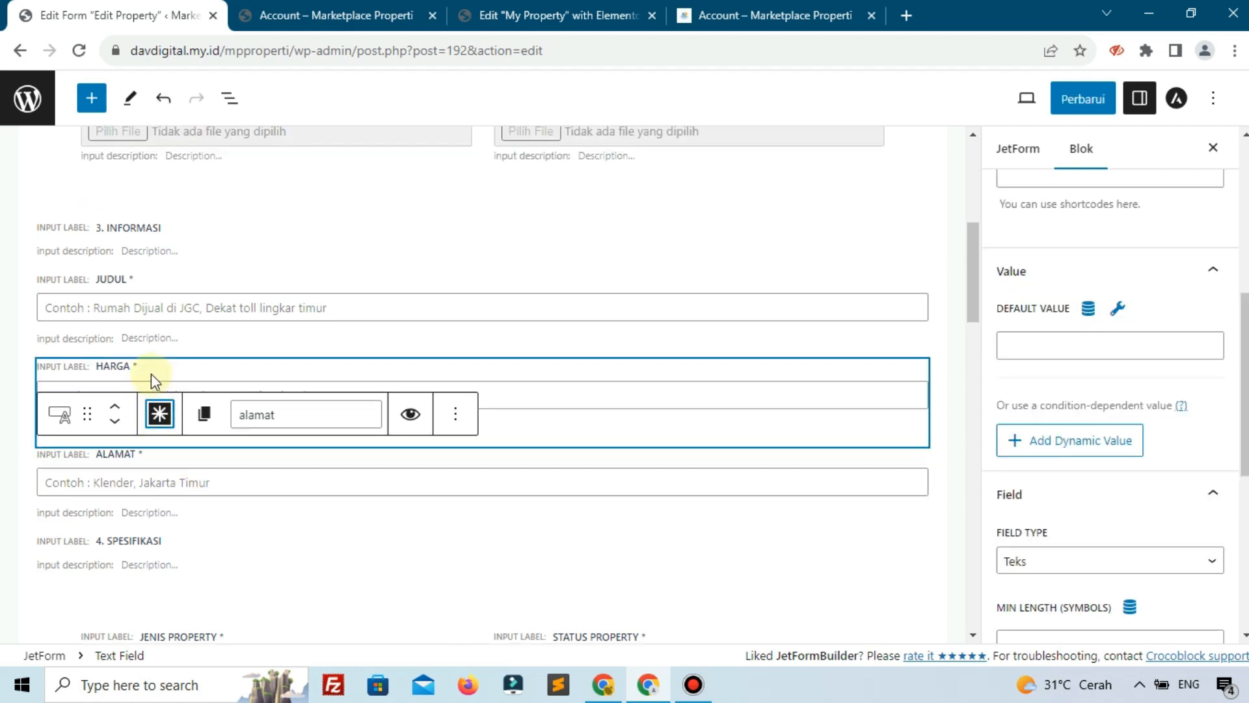
pyautogui.scroll(6, 173, 432)
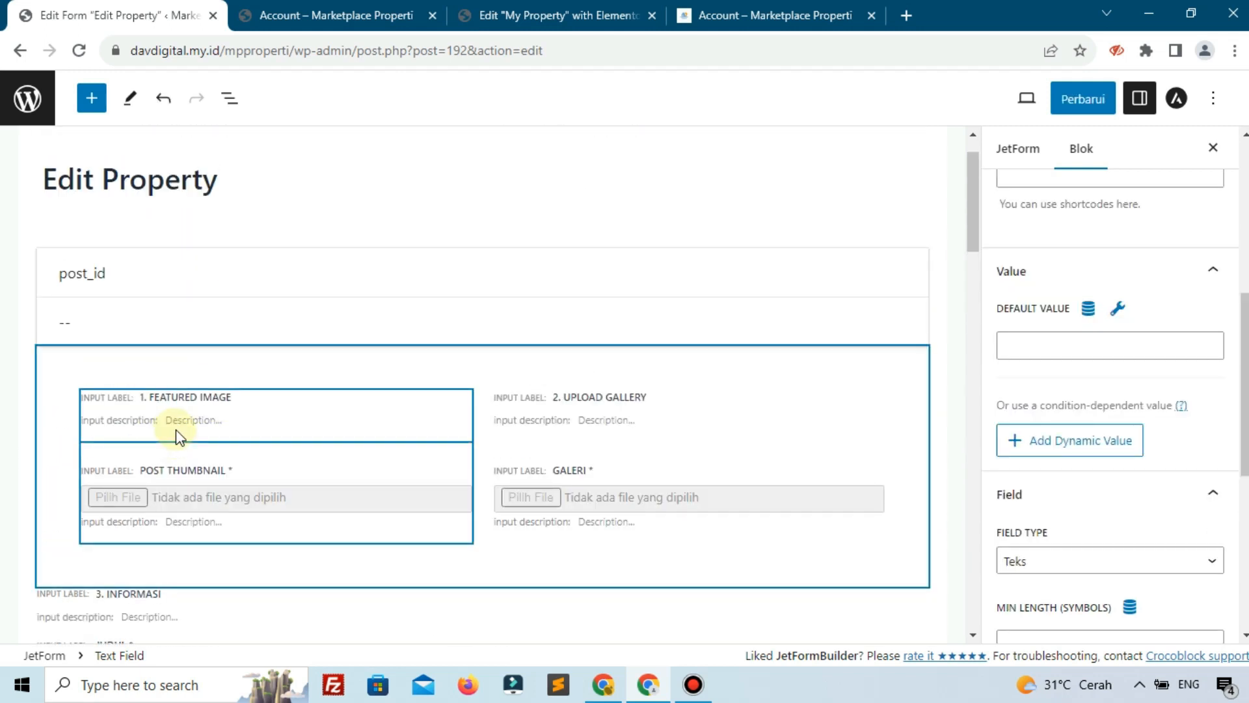
pyautogui.scroll(-8, 178, 436)
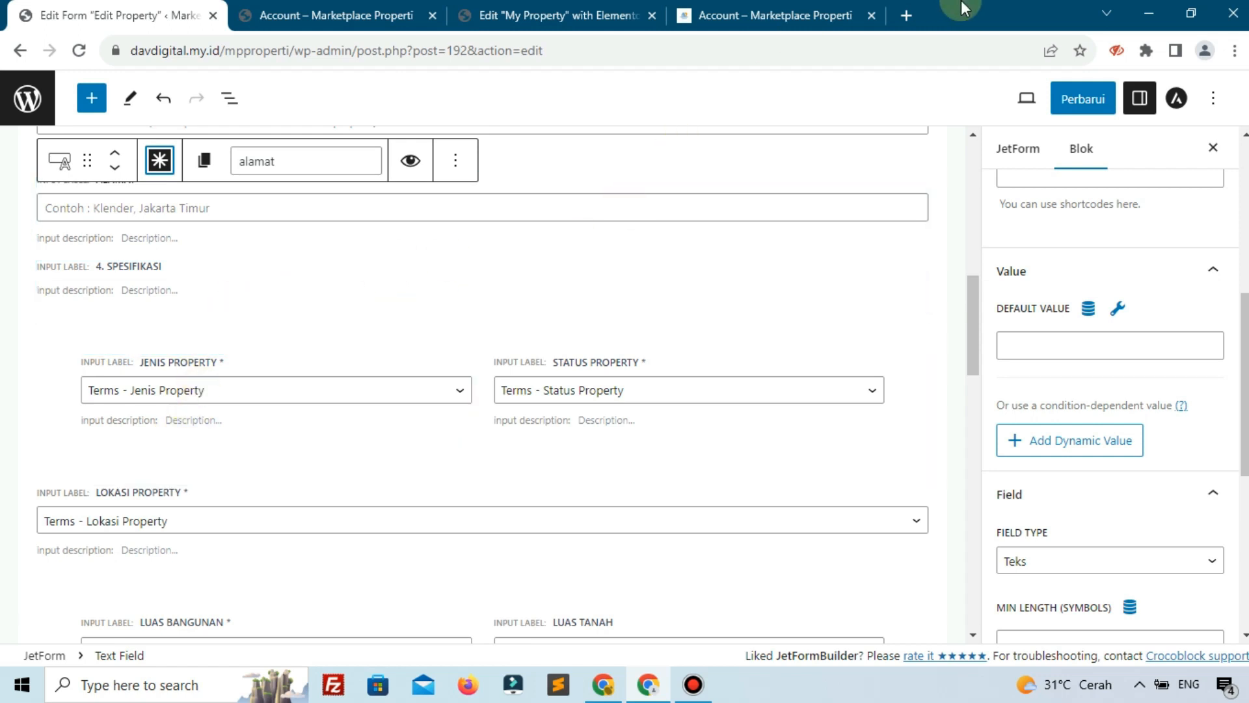
pyautogui.scroll(1, 156, 303)
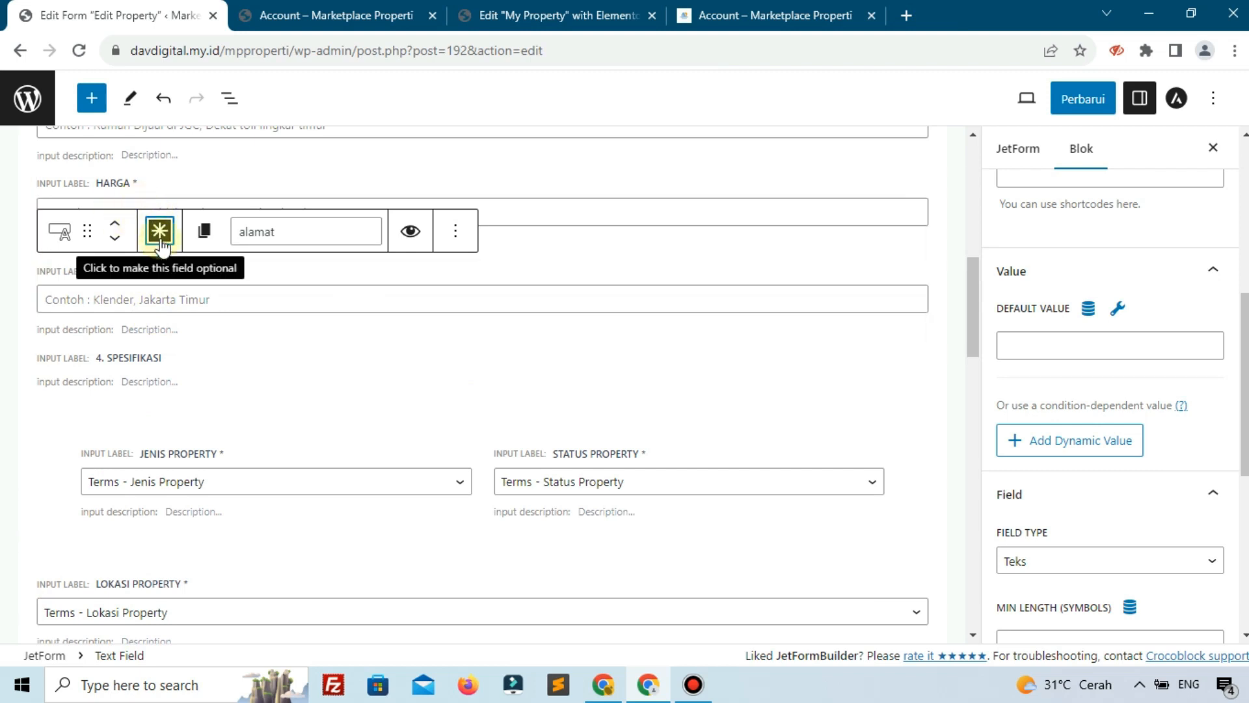
pyautogui.scroll(3, 368, 389)
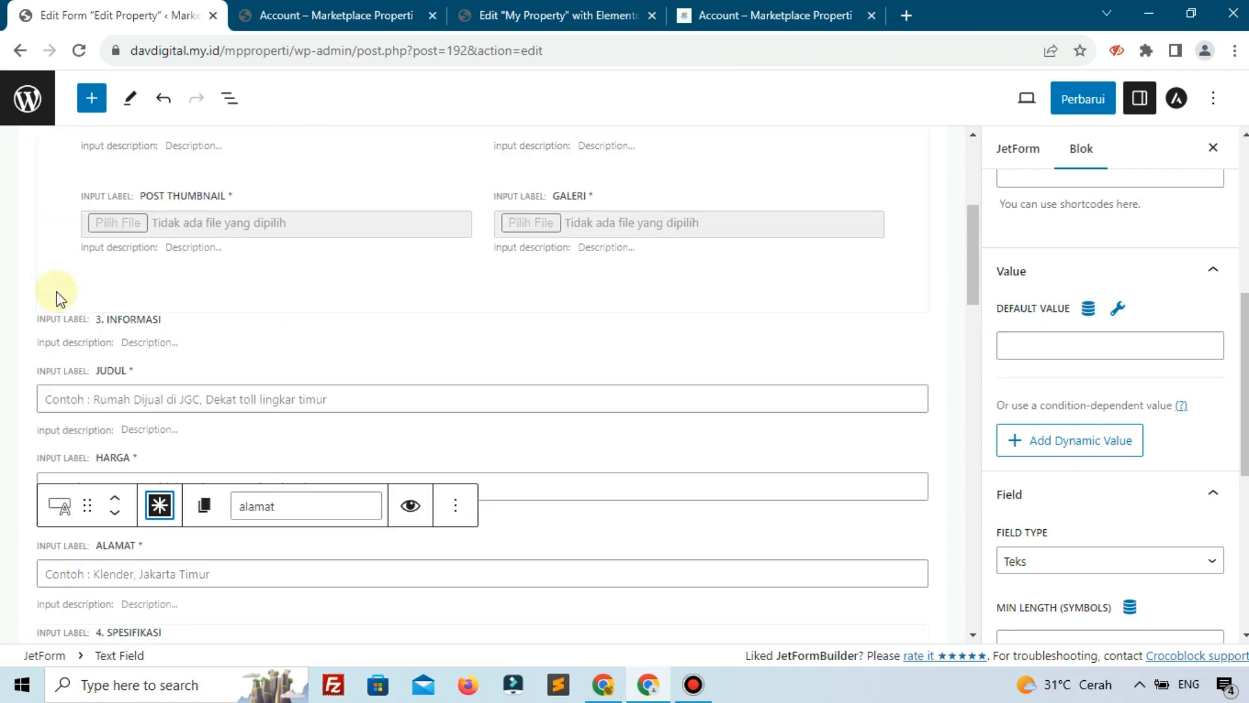
pyautogui.click(190, 382)
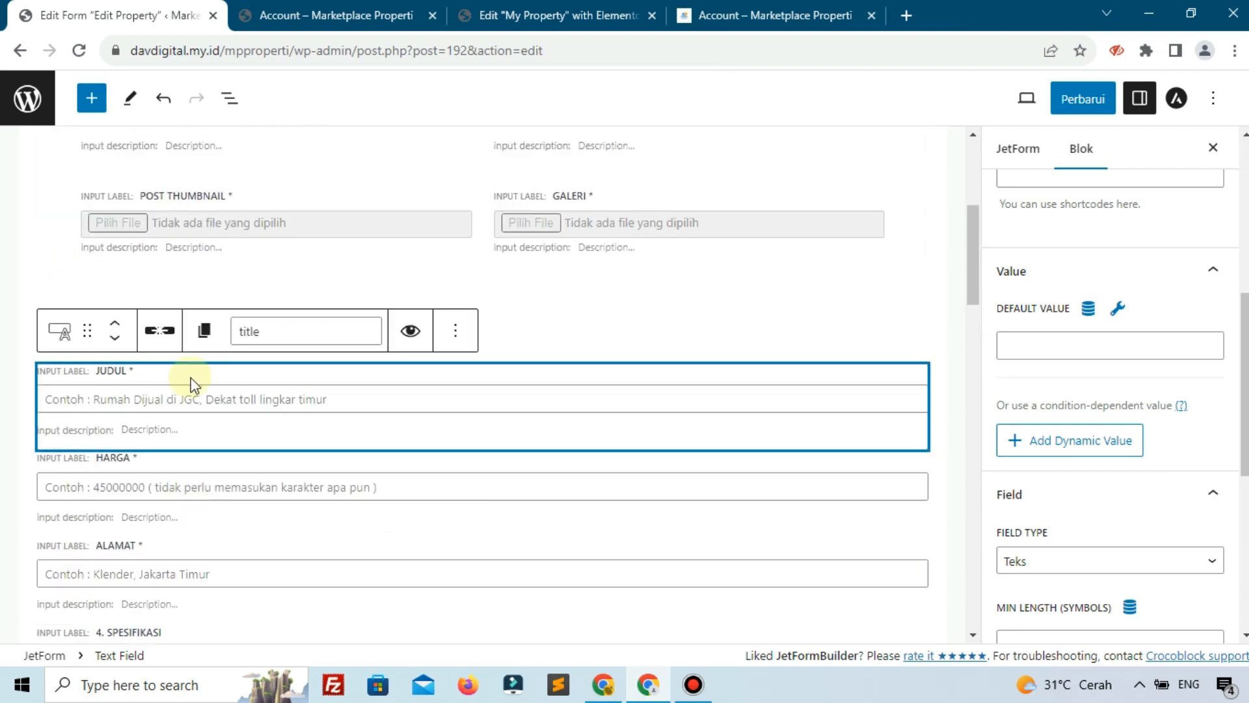
pyautogui.click(160, 335)
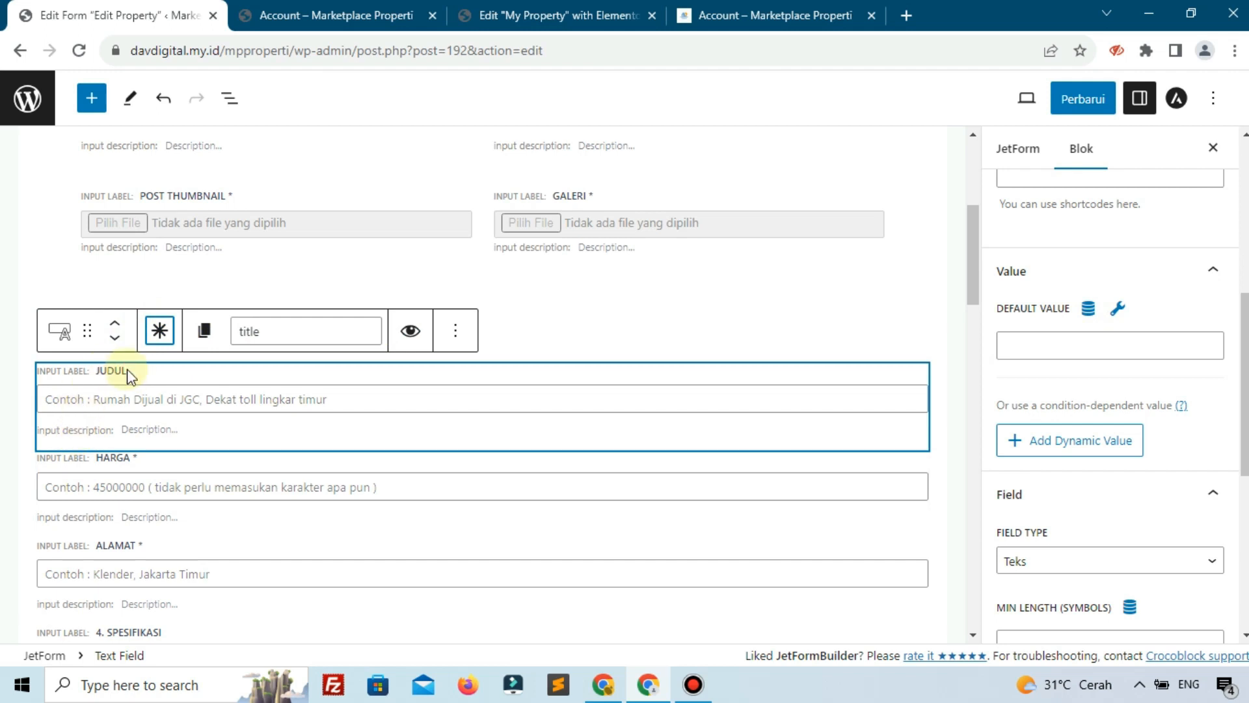
# Save the form, then reload the live Edit Property page and check that Judul has no asterisk
pyautogui.click(1091, 101)
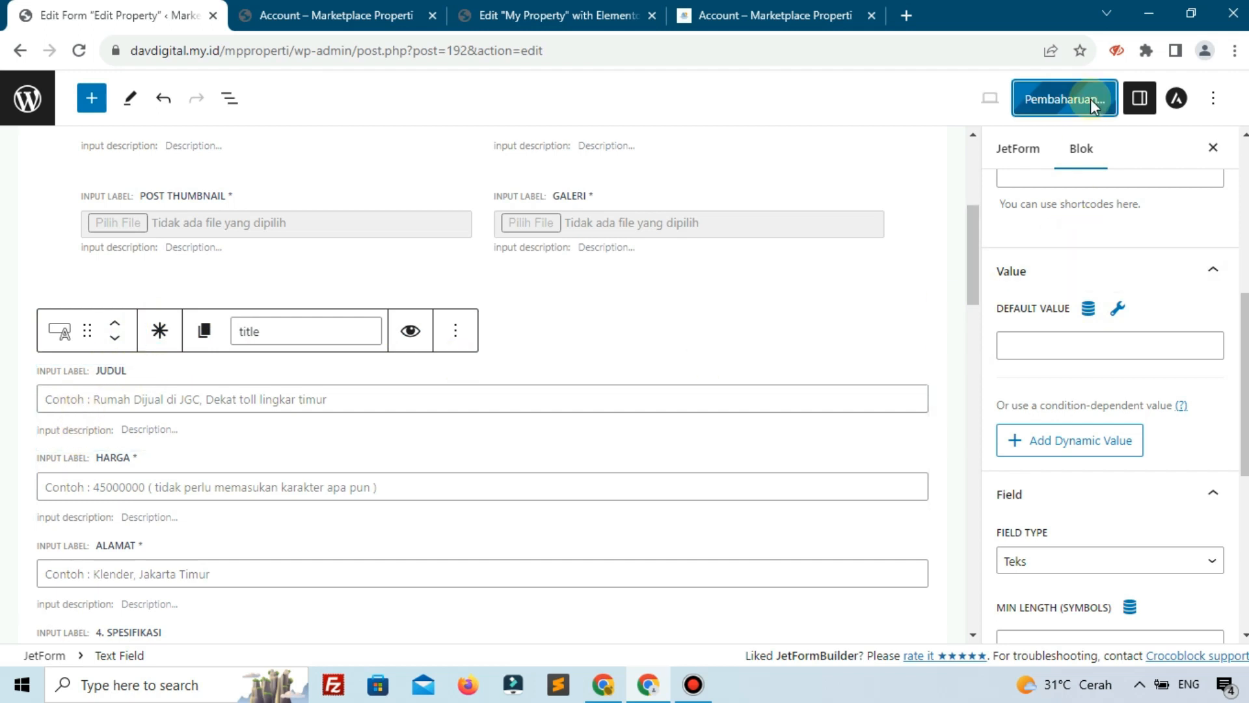
pyautogui.click(363, 10)
pyautogui.click(78, 50)
pyautogui.scroll(-3, 600, 456)
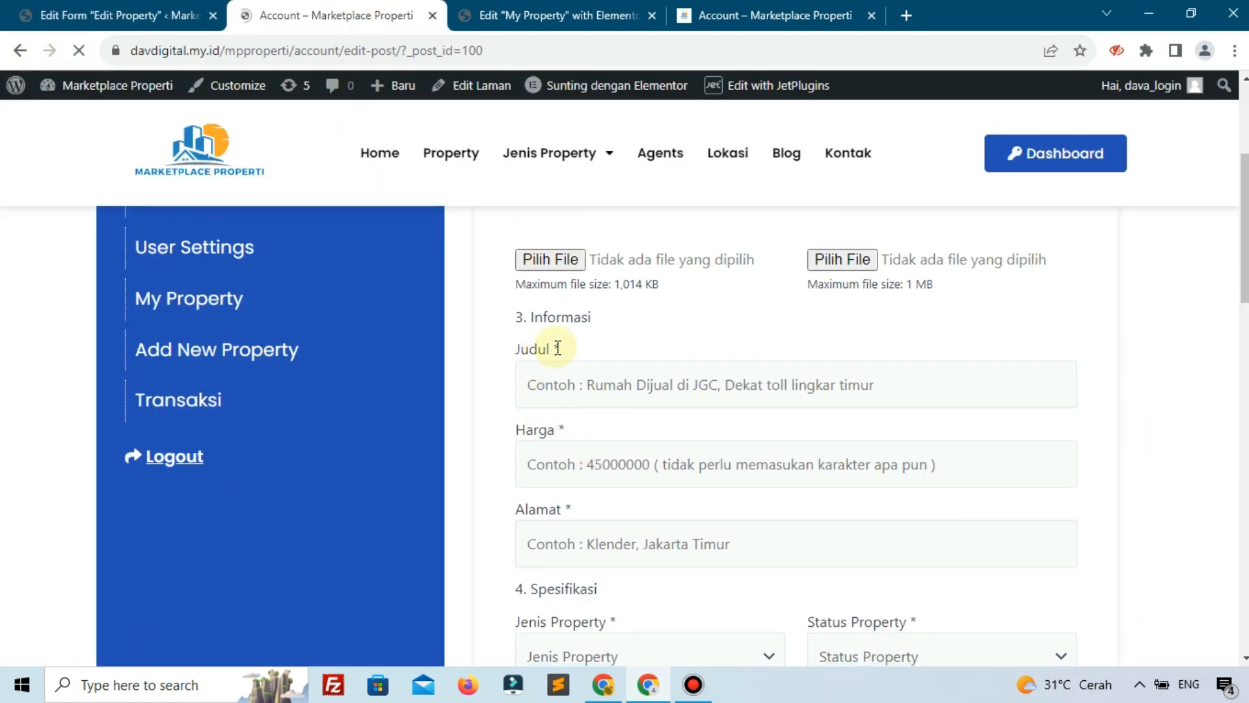
pyautogui.scroll(-2, 535, 346)
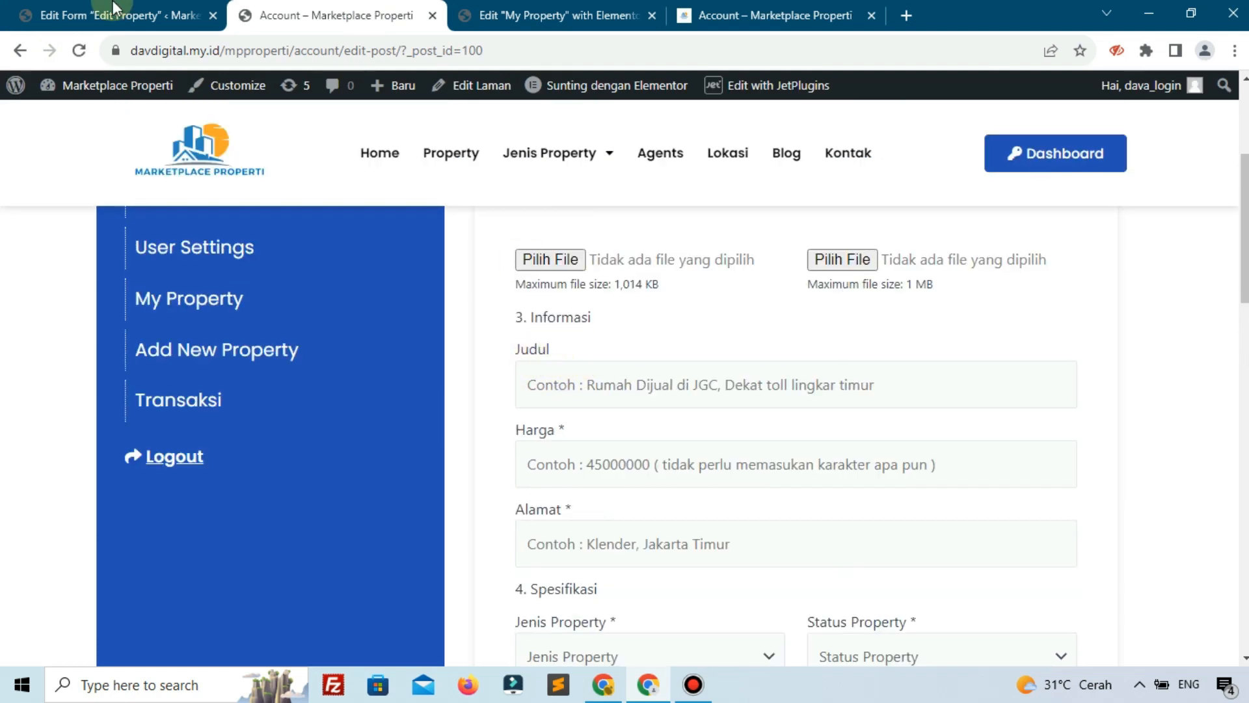
pyautogui.scroll(5, 577, 395)
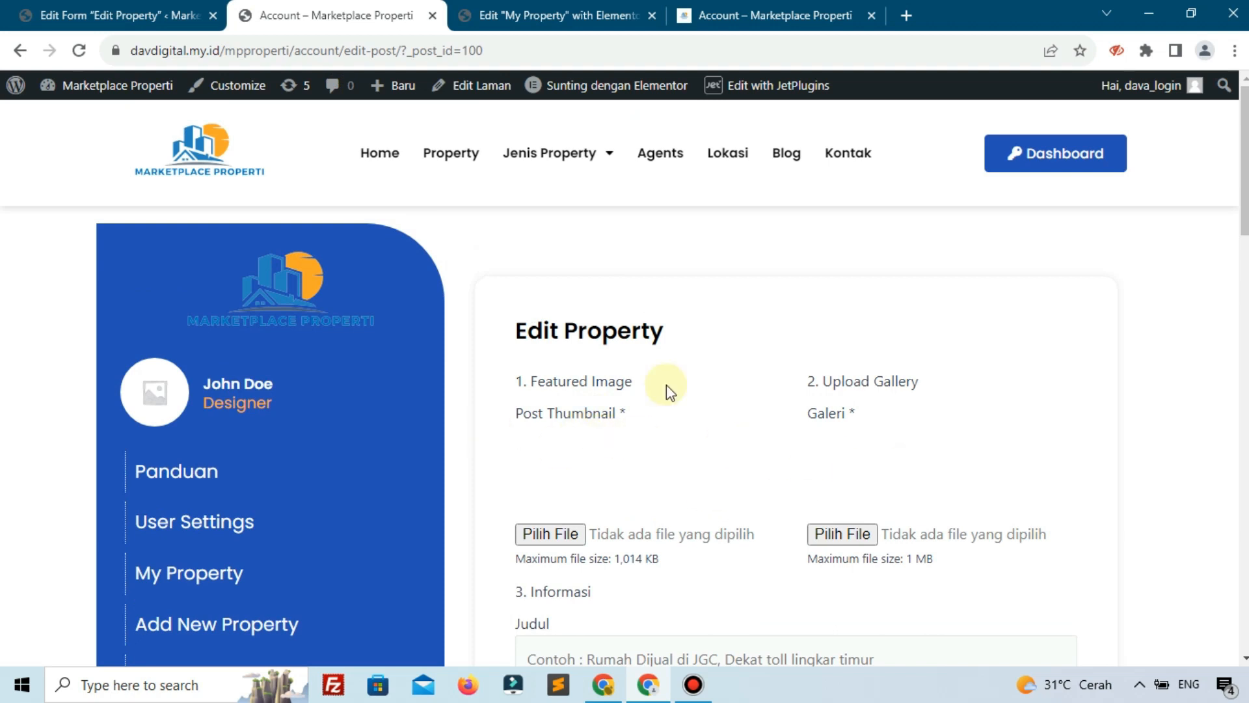
# In form settings, enable post prefilling with Get Post ID From set to URL Query Variable
pyautogui.click(159, 10)
pyautogui.scroll(5, 1035, 354)
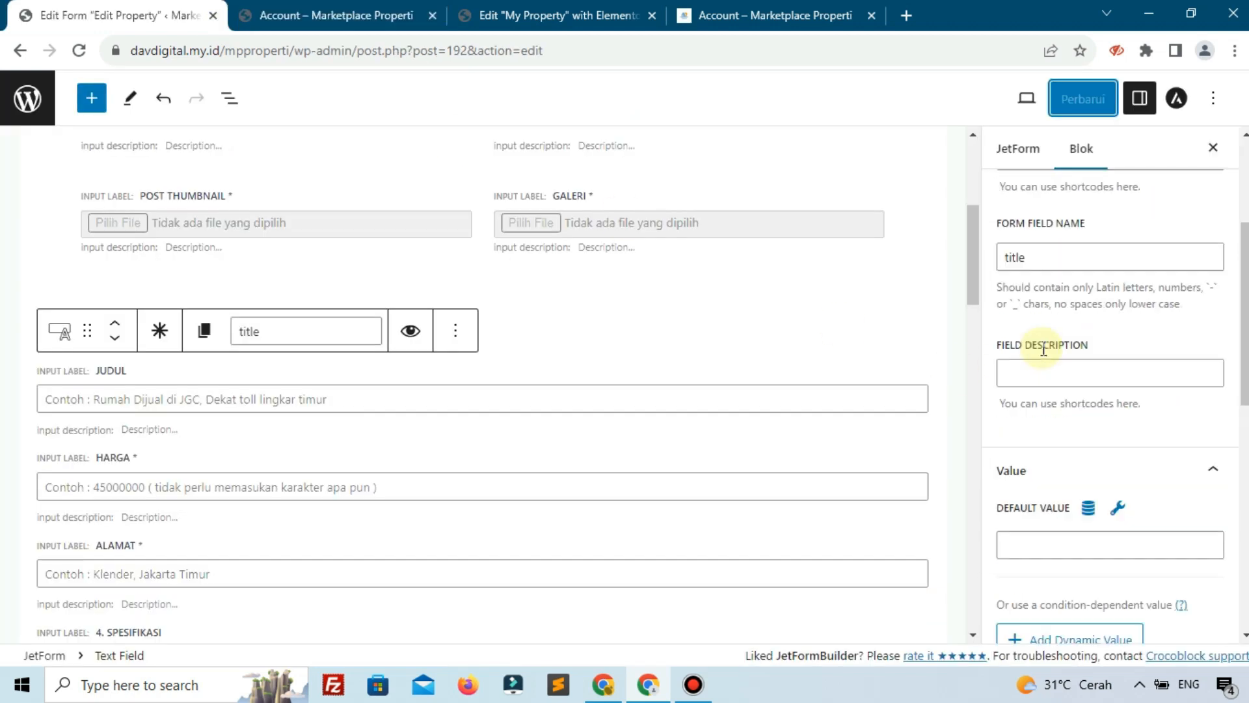
pyautogui.click(1036, 160)
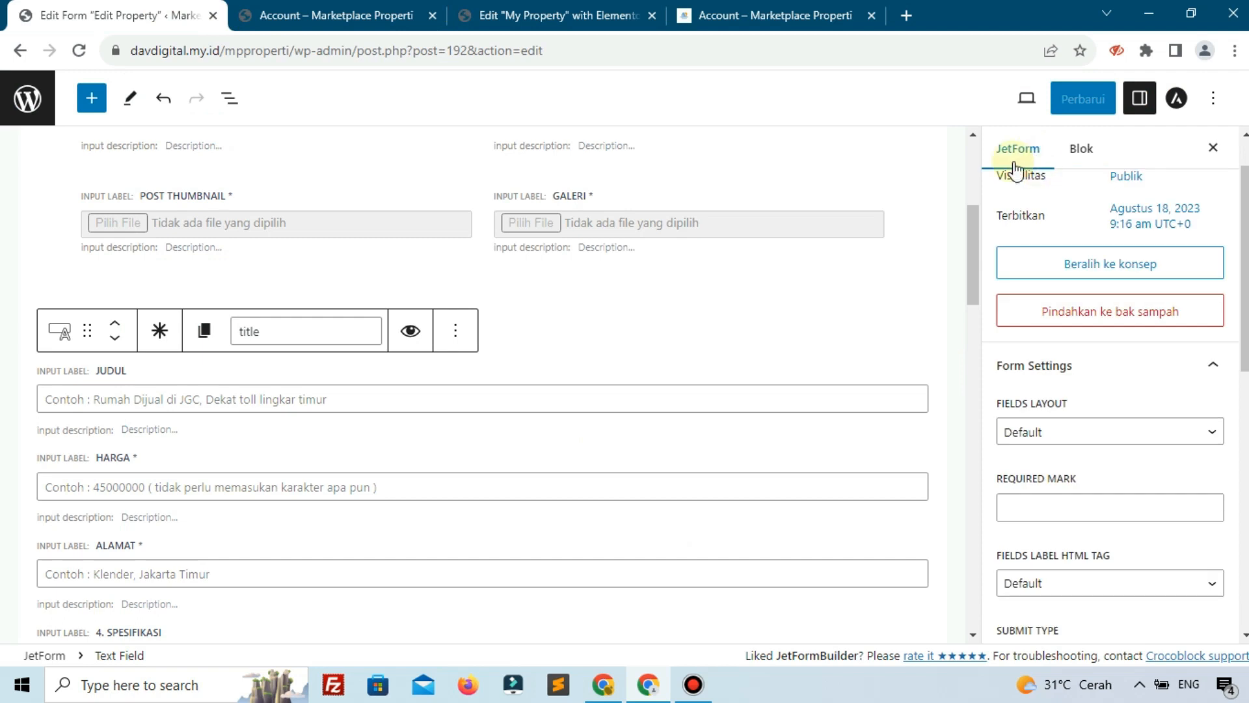
pyautogui.scroll(-10, 1065, 286)
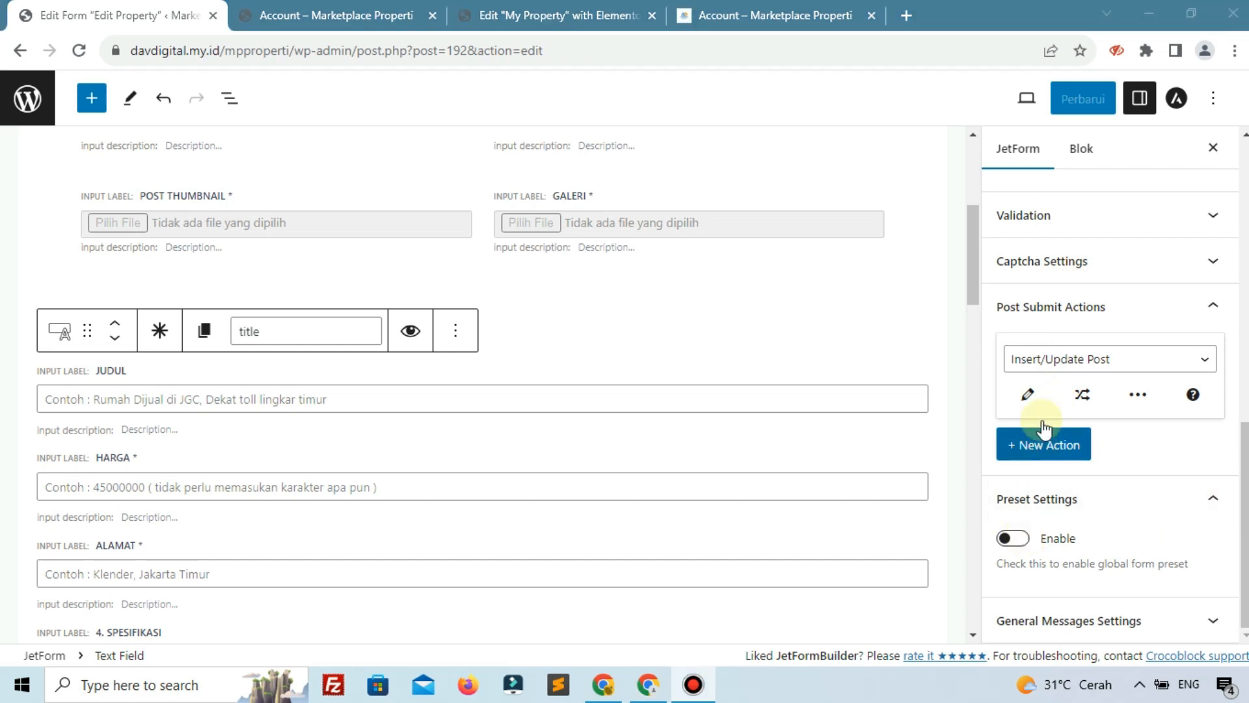
pyautogui.click(1004, 554)
pyautogui.click(1012, 538)
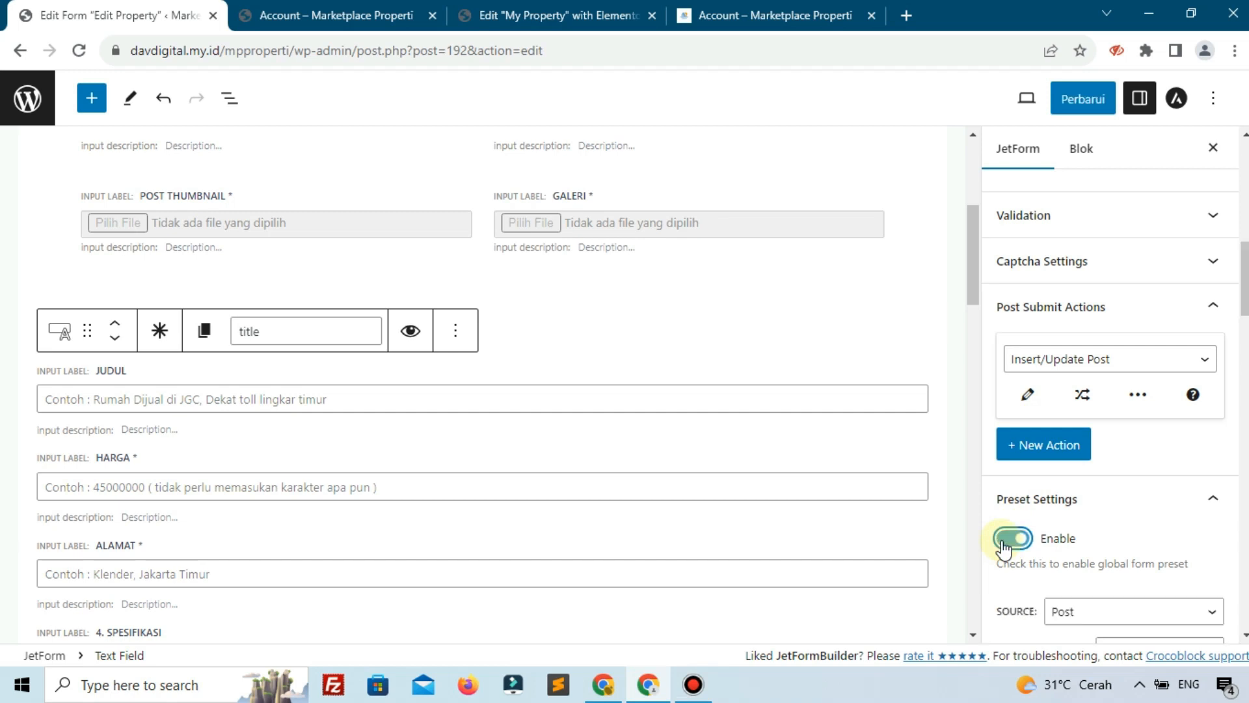
pyautogui.scroll(-4, 1119, 501)
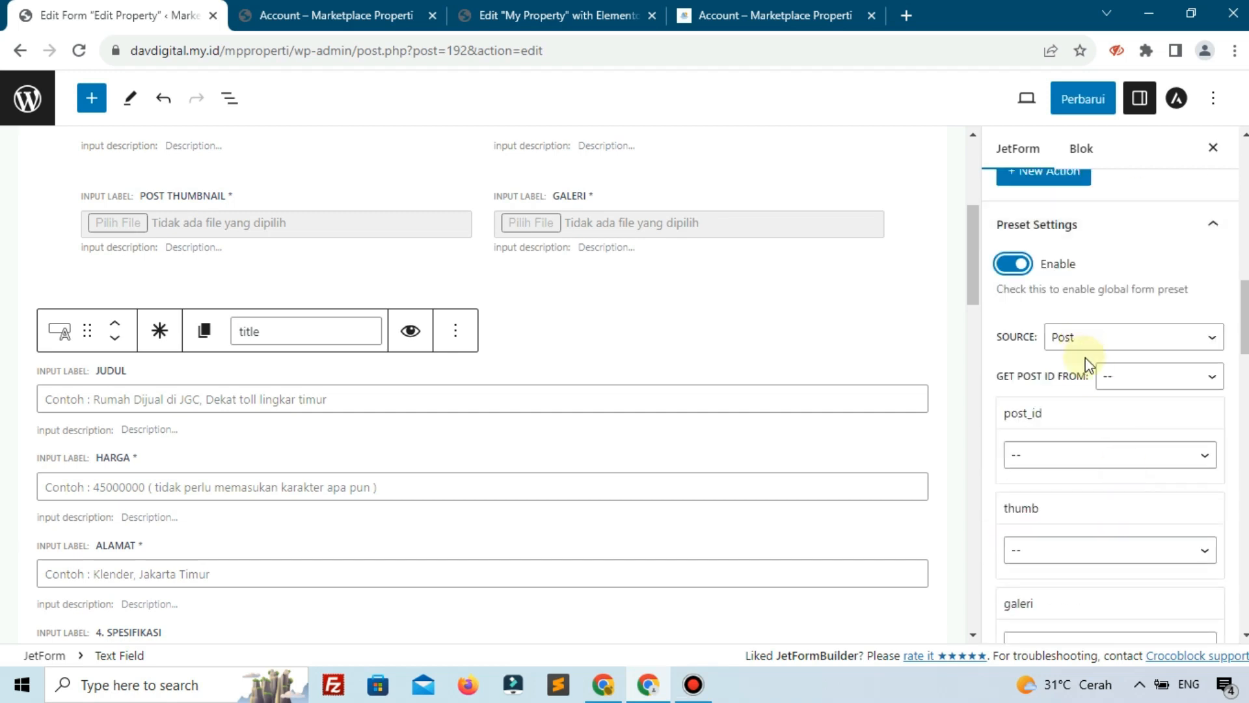
pyautogui.click(1119, 384)
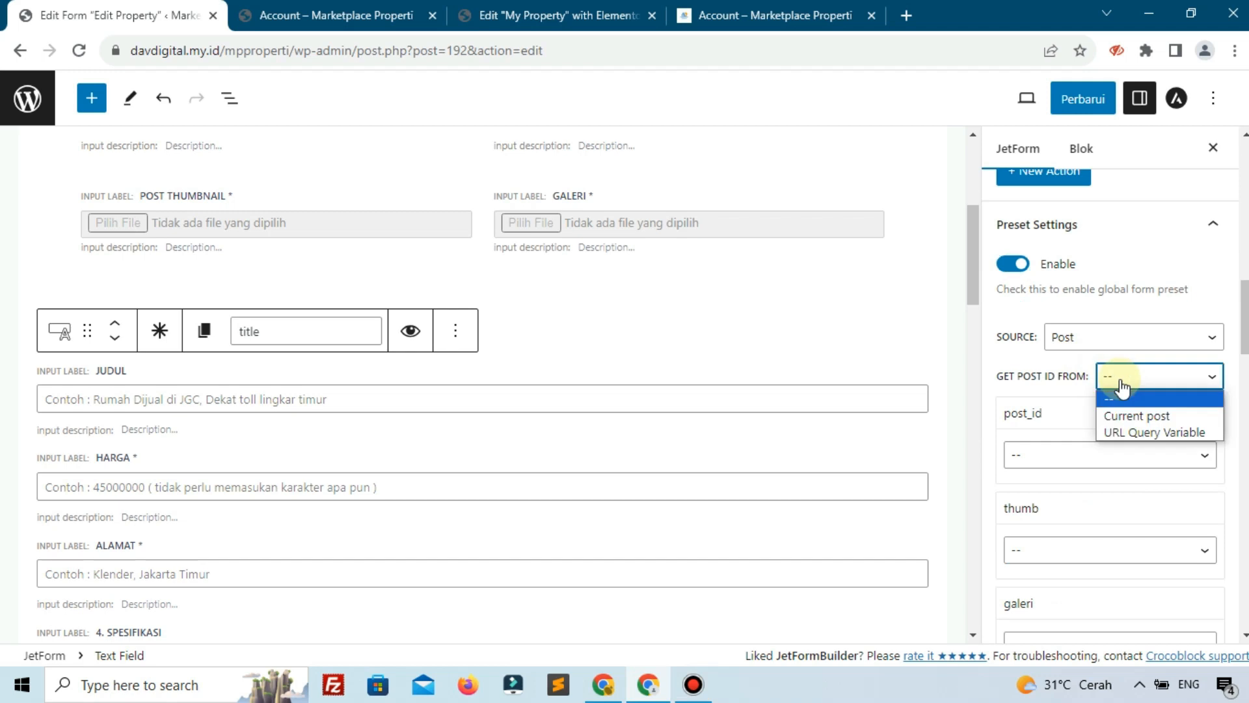
pyautogui.click(1137, 431)
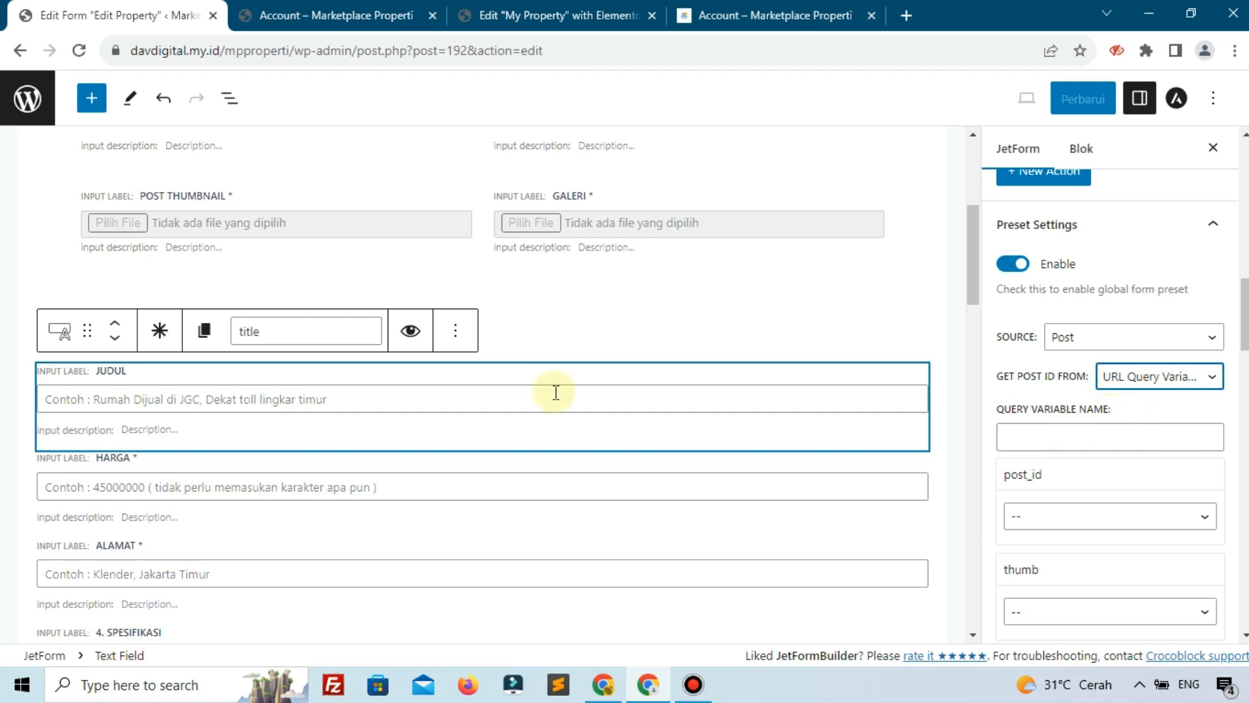
# Enter _post_id as the query variable name
pyautogui.scroll(5, 555, 393)
pyautogui.scroll(-5, 554, 392)
pyautogui.scroll(5, 555, 392)
pyautogui.scroll(-5, 555, 397)
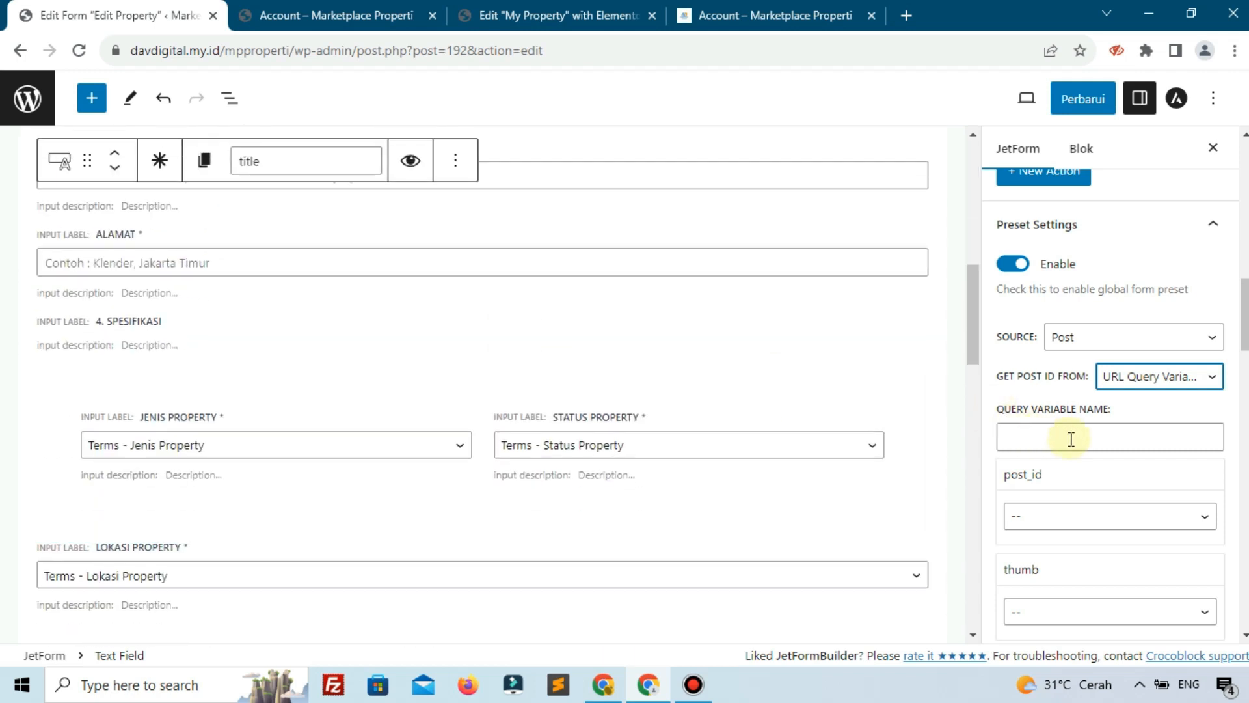
pyautogui.click(1071, 439)
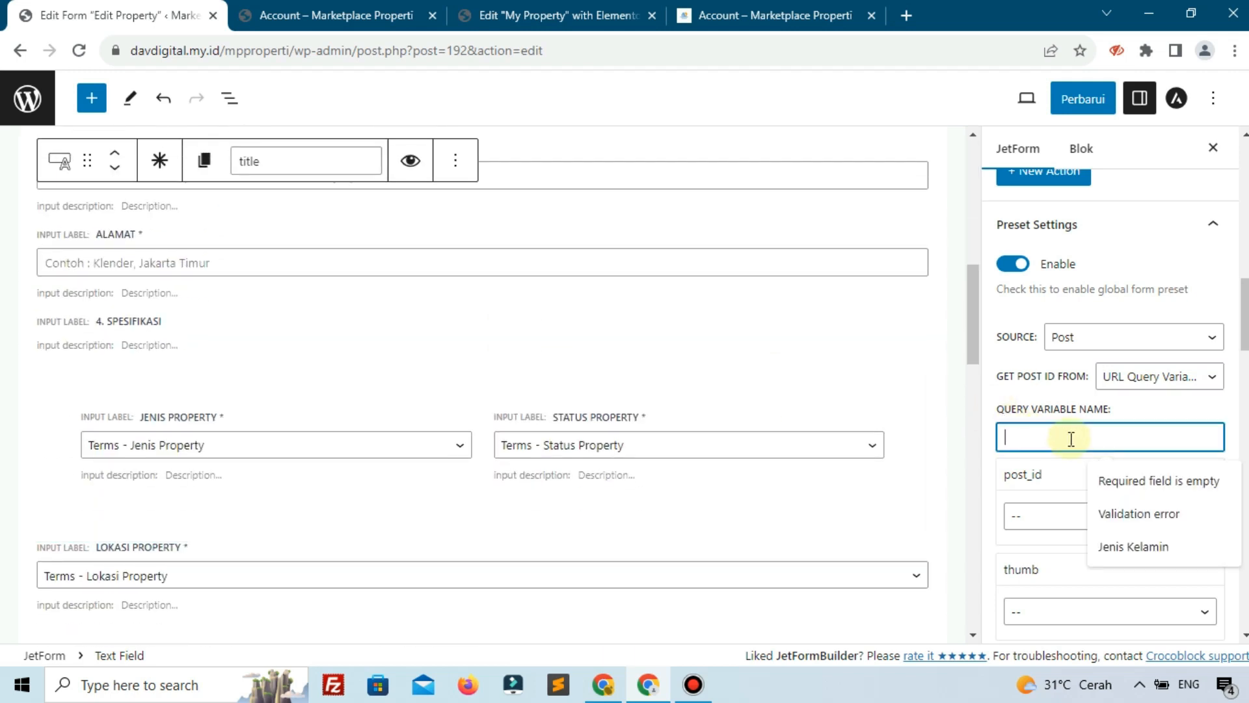
pyautogui.hotkey('alt', 'Tab')
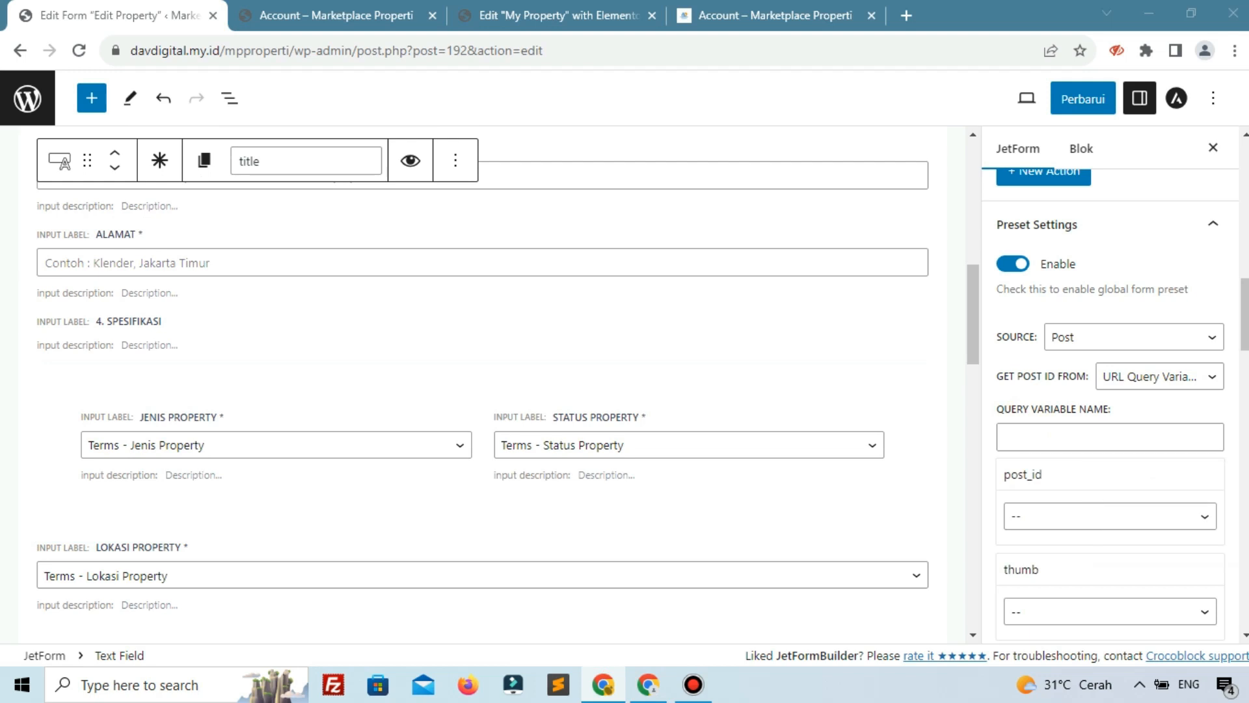
pyautogui.click(1036, 441)
pyautogui.write('_post_id')
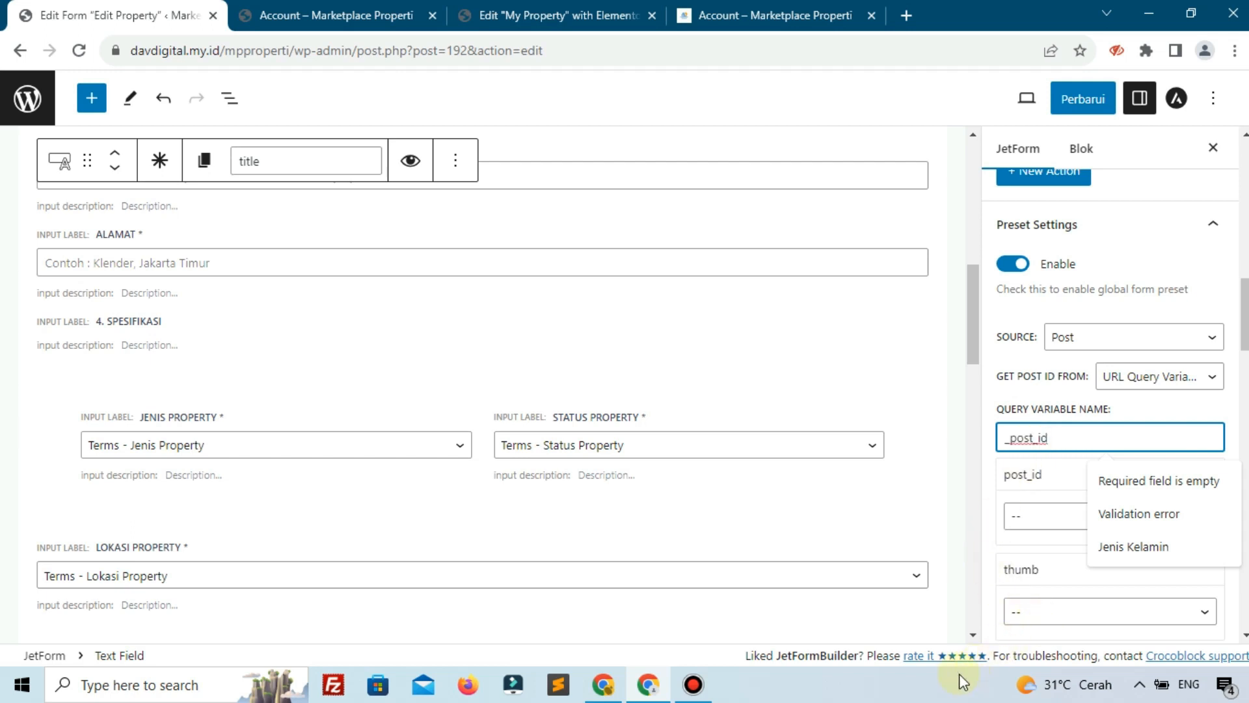
pyautogui.click(690, 683)
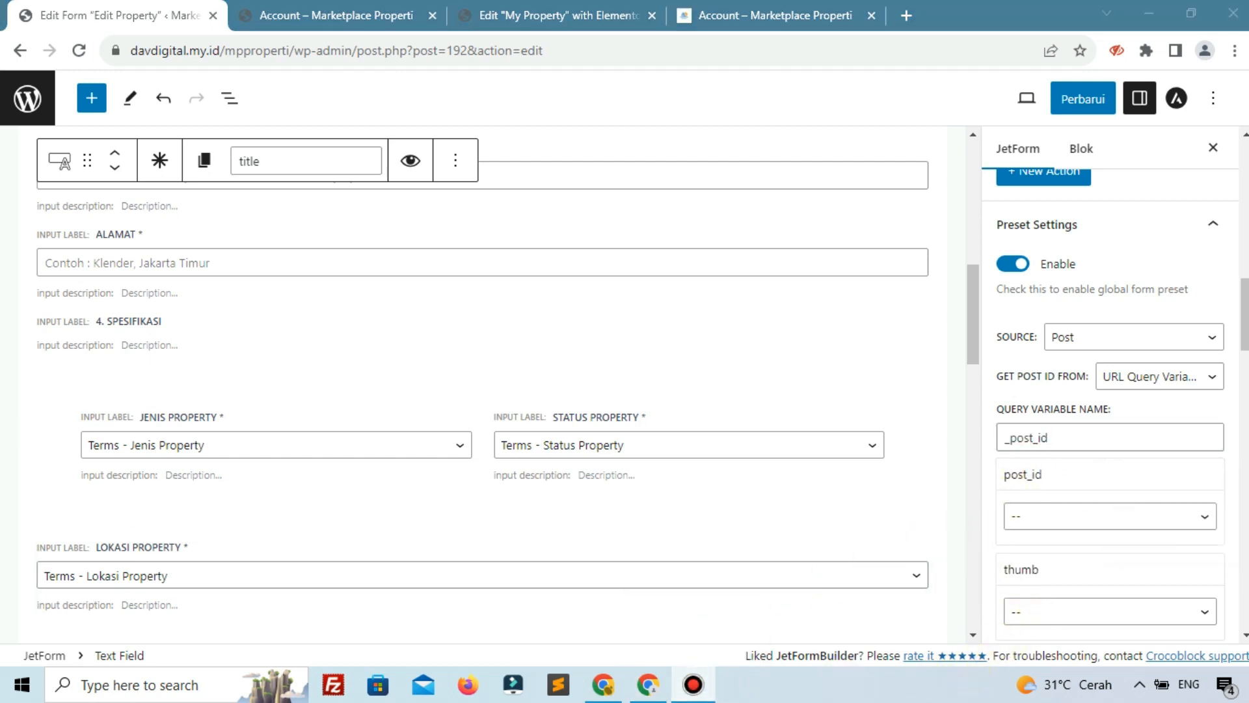
# Map post_id to Post ID, thumb to Post Thumbnail, galeri to meta key 'galeri', and save
pyautogui.click(1107, 524)
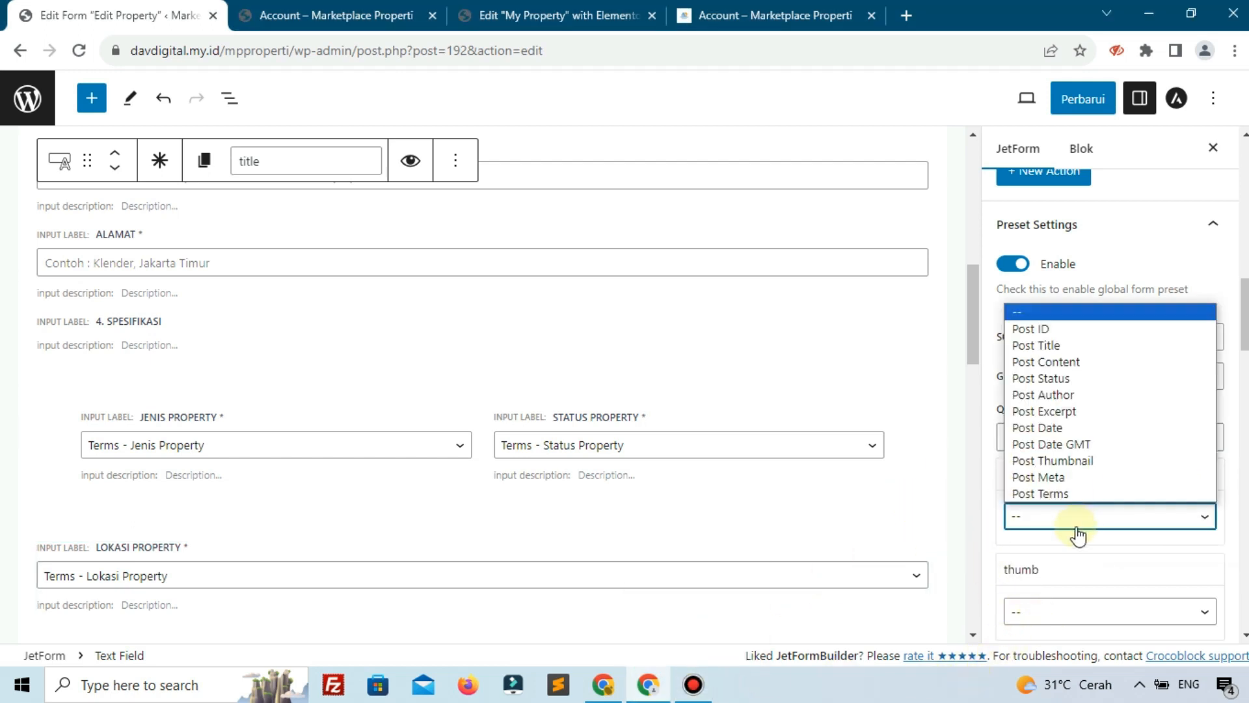
pyautogui.click(1032, 329)
pyautogui.scroll(-3, 1041, 462)
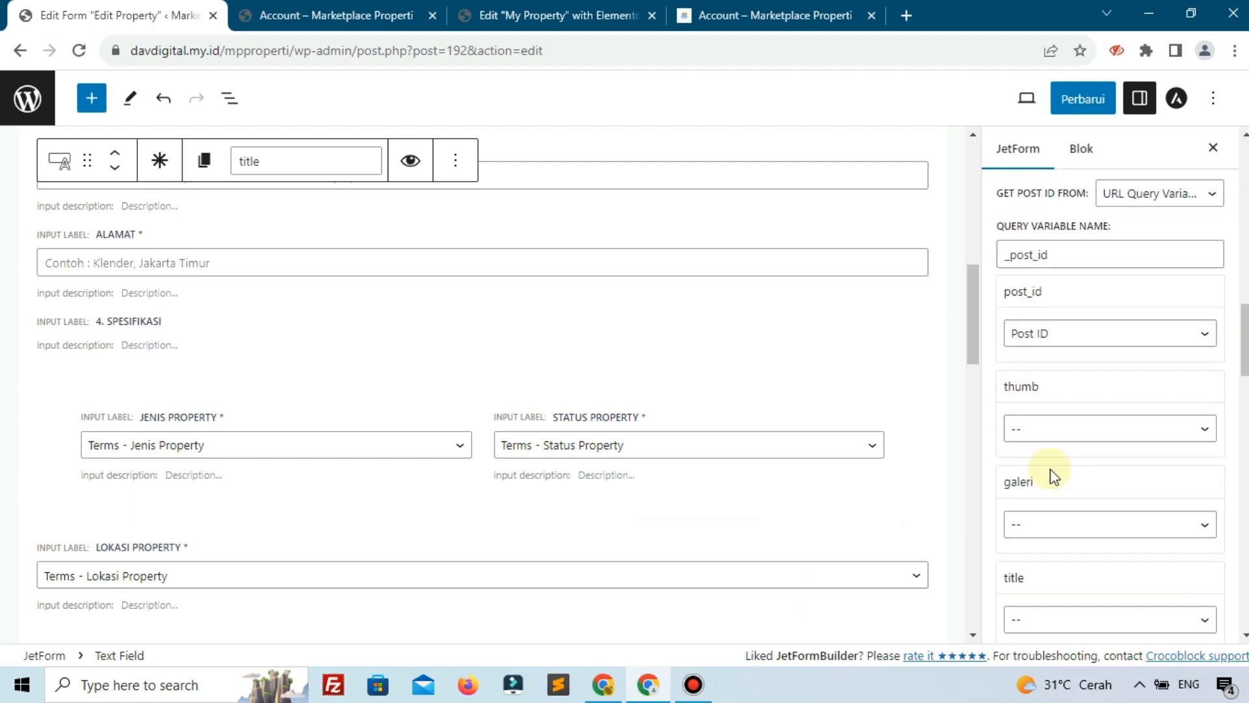
pyautogui.click(1050, 434)
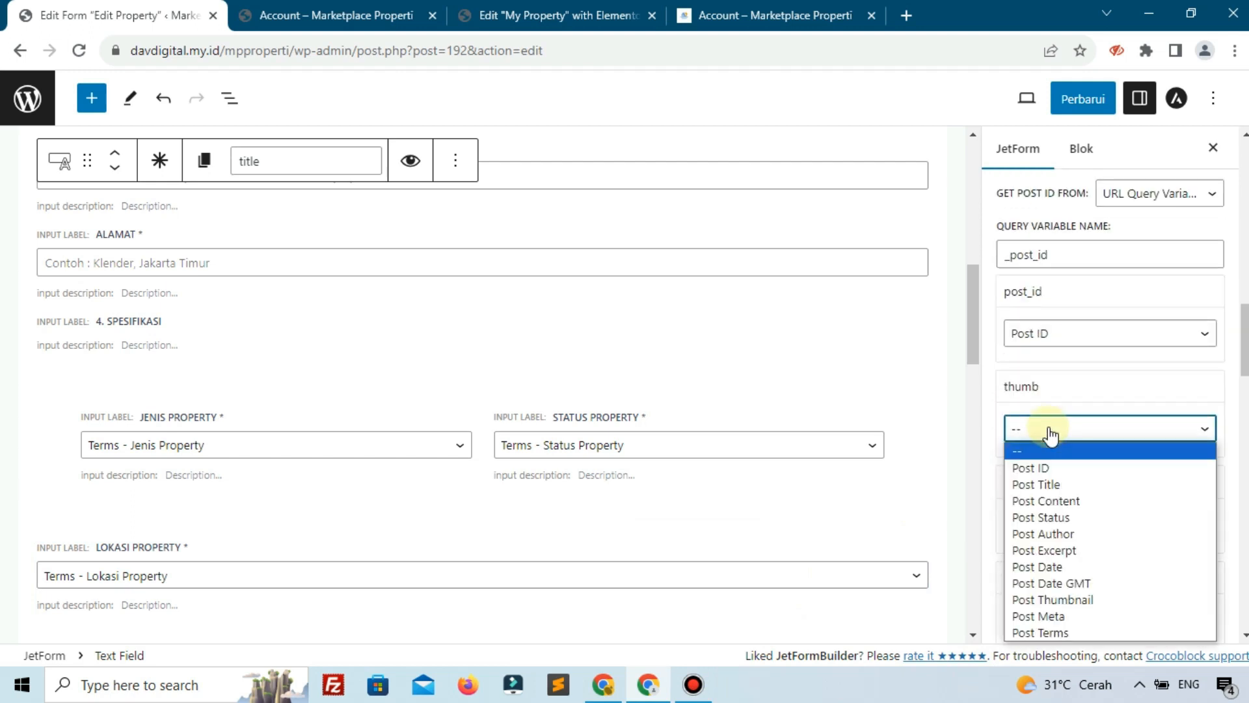
pyautogui.click(1058, 597)
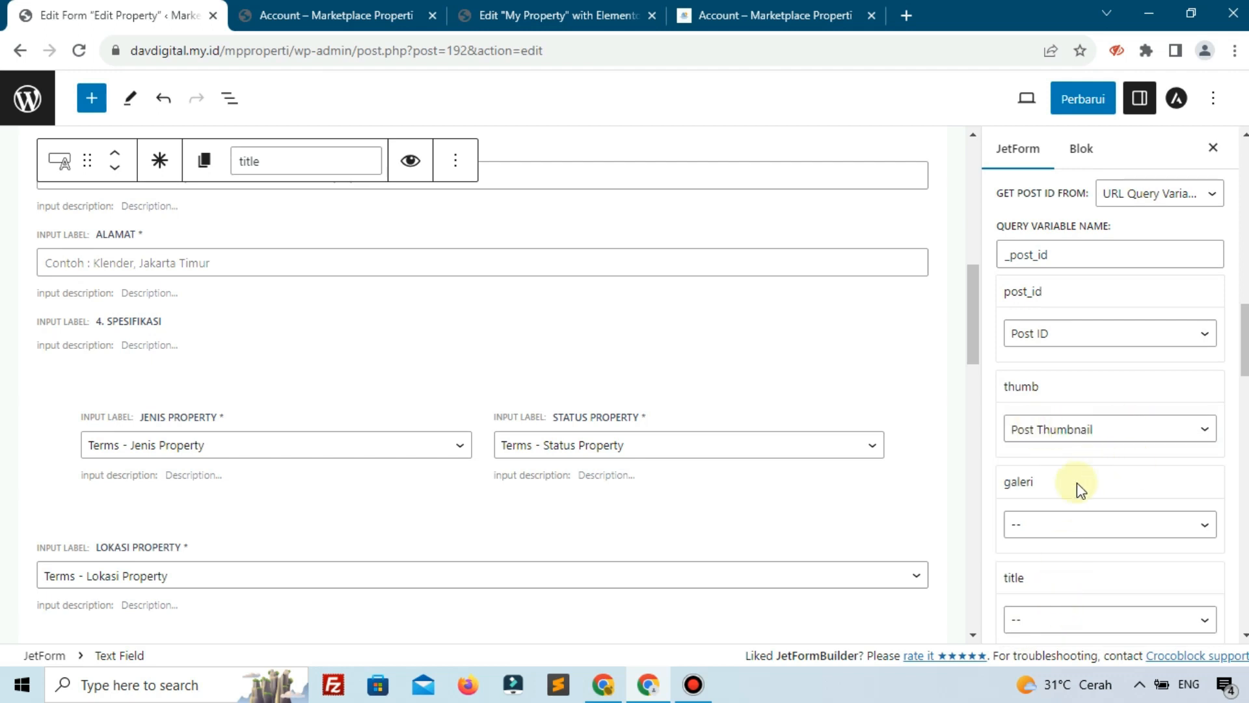
pyautogui.click(1025, 525)
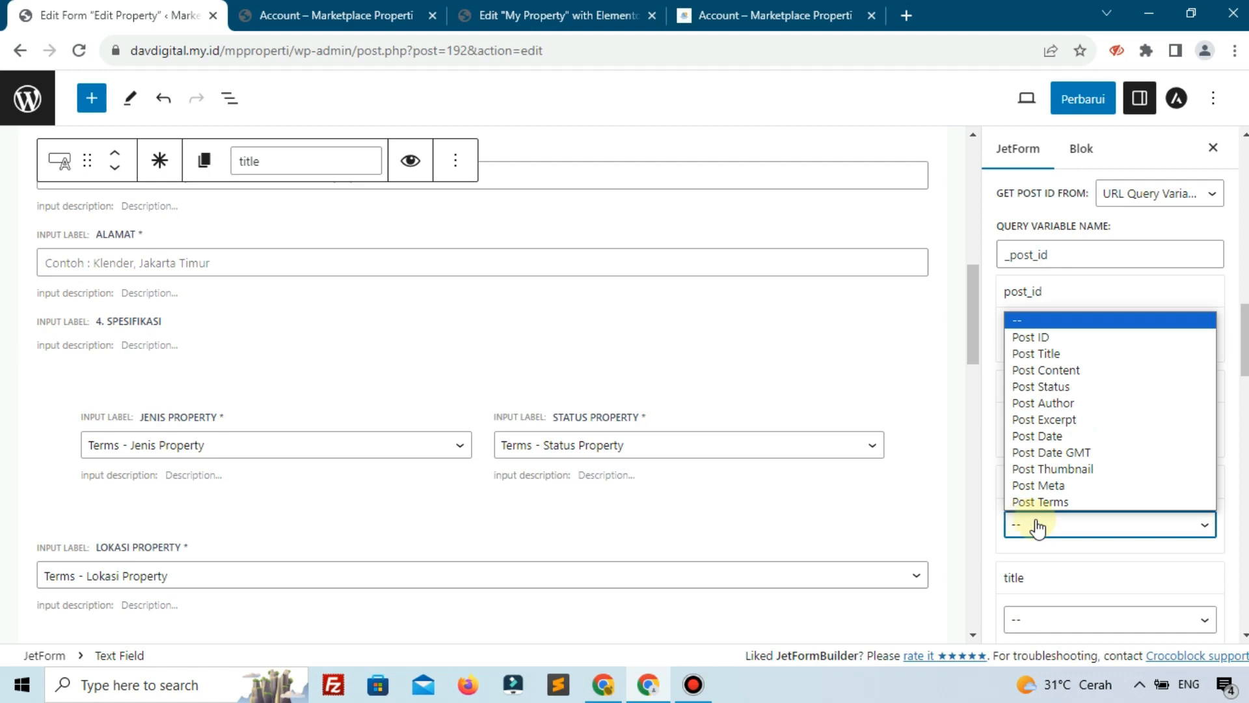
pyautogui.click(1061, 487)
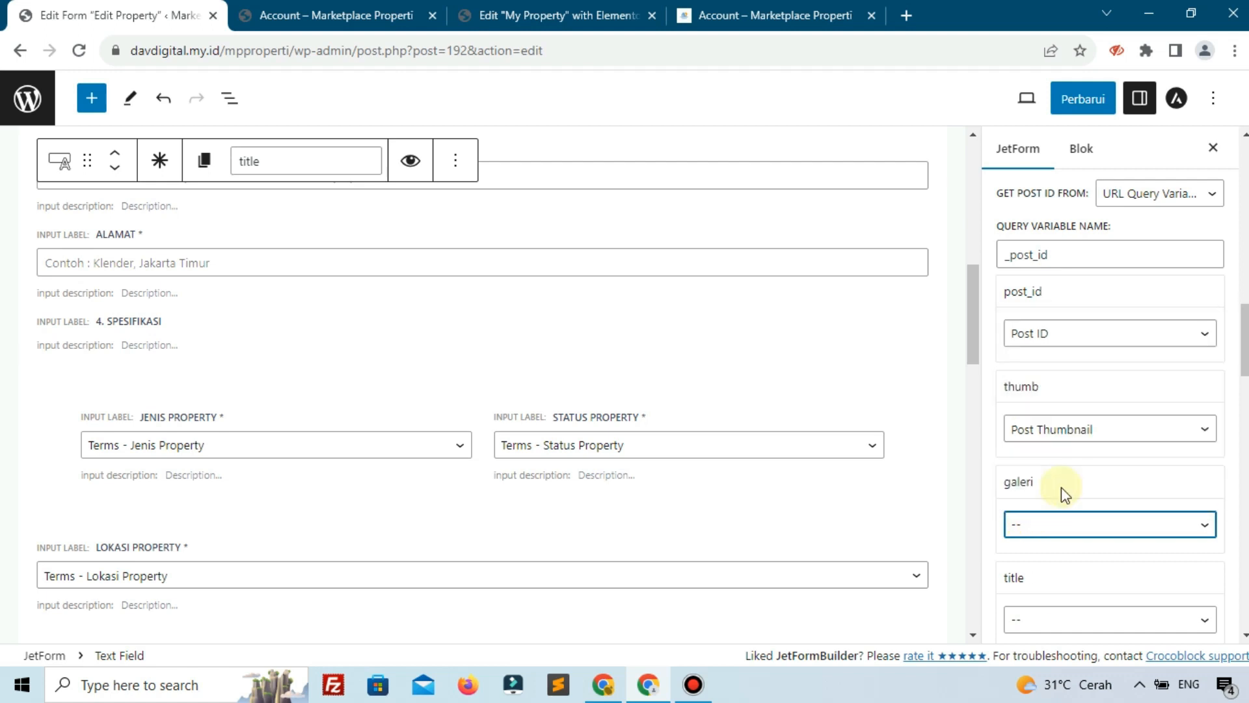
pyautogui.scroll(-2, 1060, 553)
pyautogui.click(1063, 533)
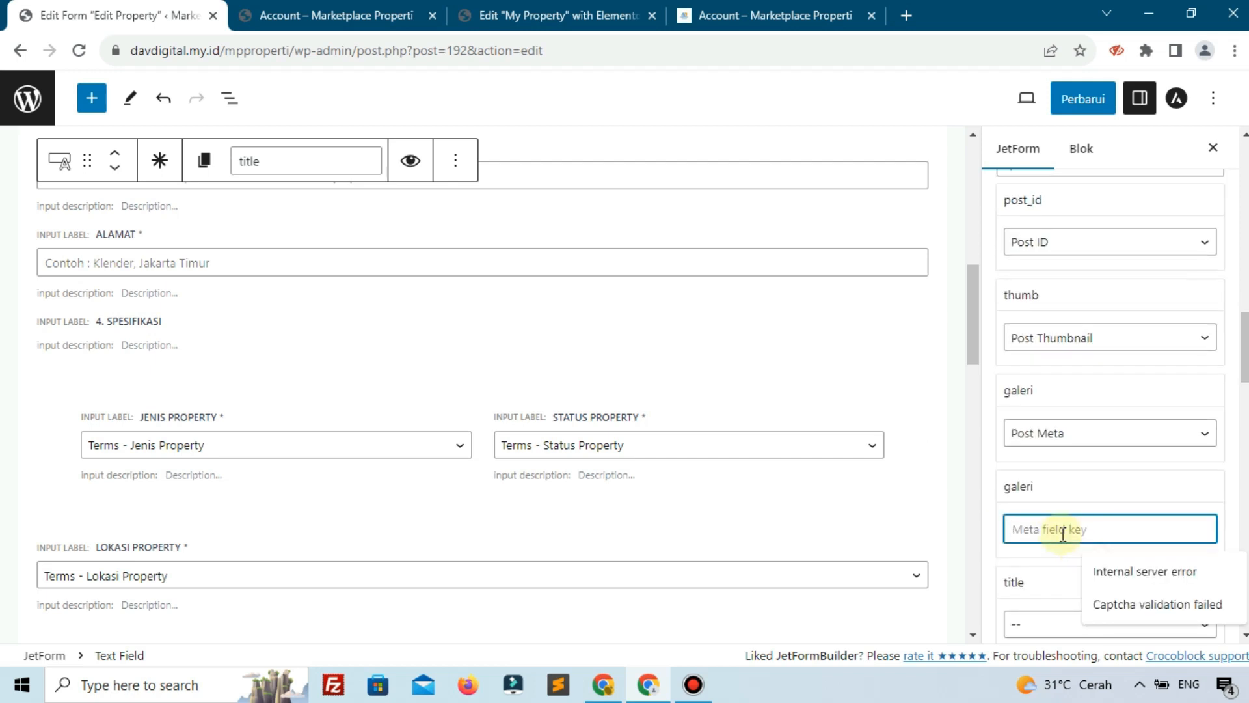
pyautogui.write('galeri')
pyautogui.click(1080, 98)
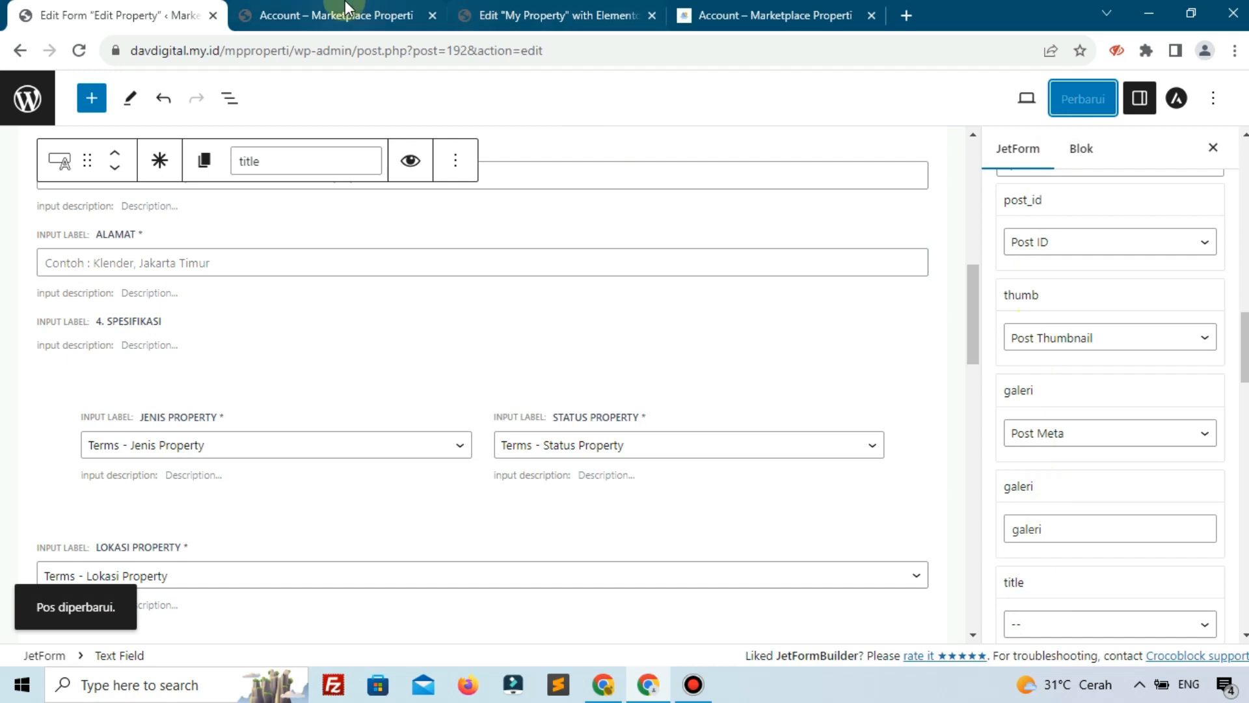
pyautogui.click(326, 15)
# Reload the Edit Property page to confirm the thumbnail and gallery images prefill, then return to the editor
pyautogui.click(82, 54)
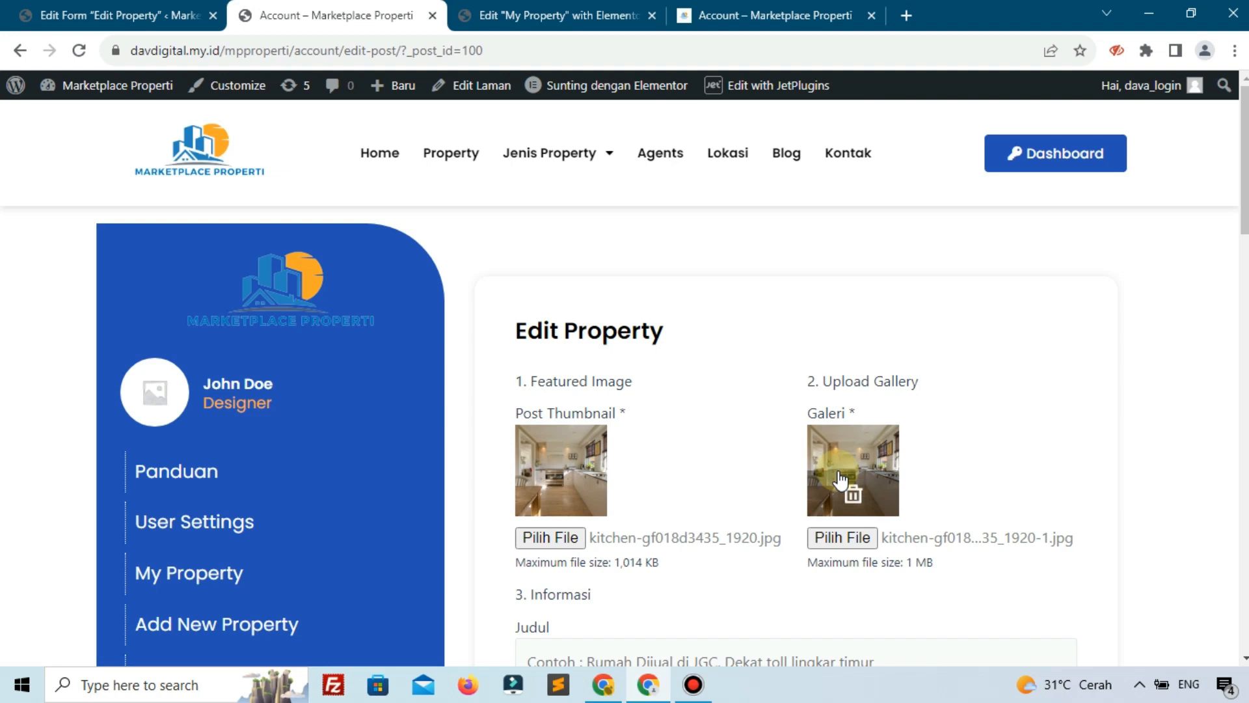
pyautogui.click(189, 15)
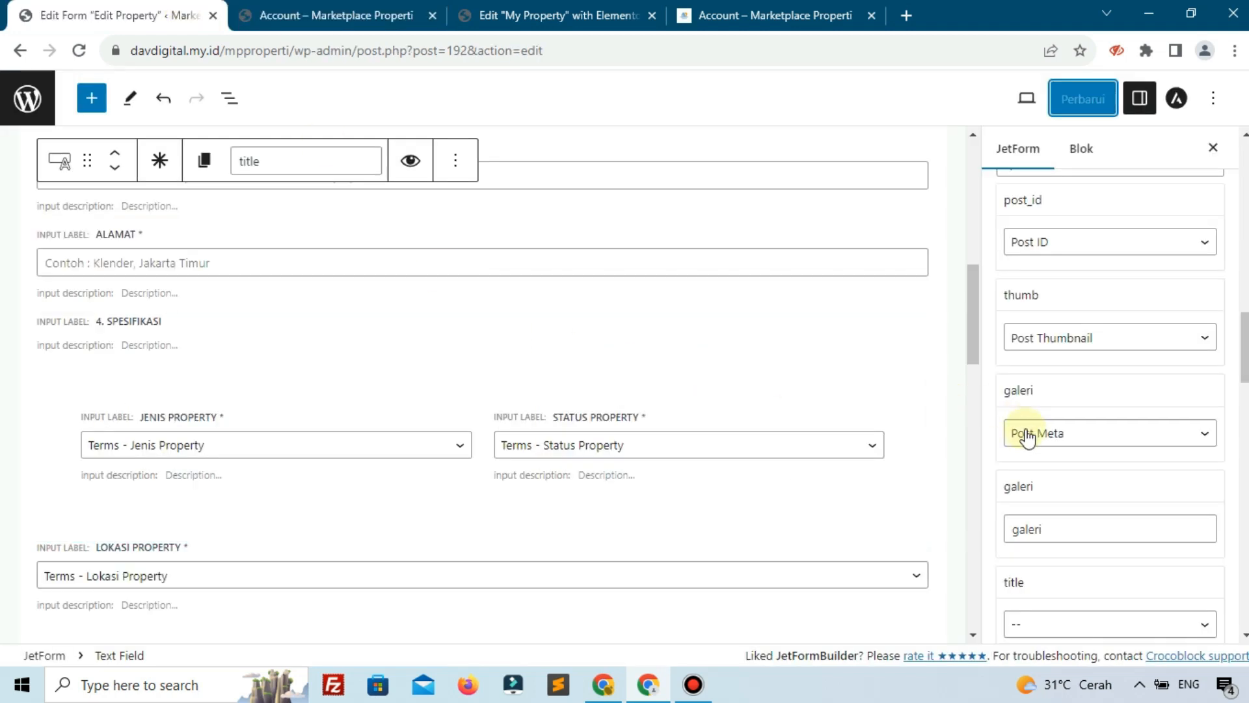
pyautogui.scroll(3, 1048, 334)
pyautogui.scroll(1, 1045, 280)
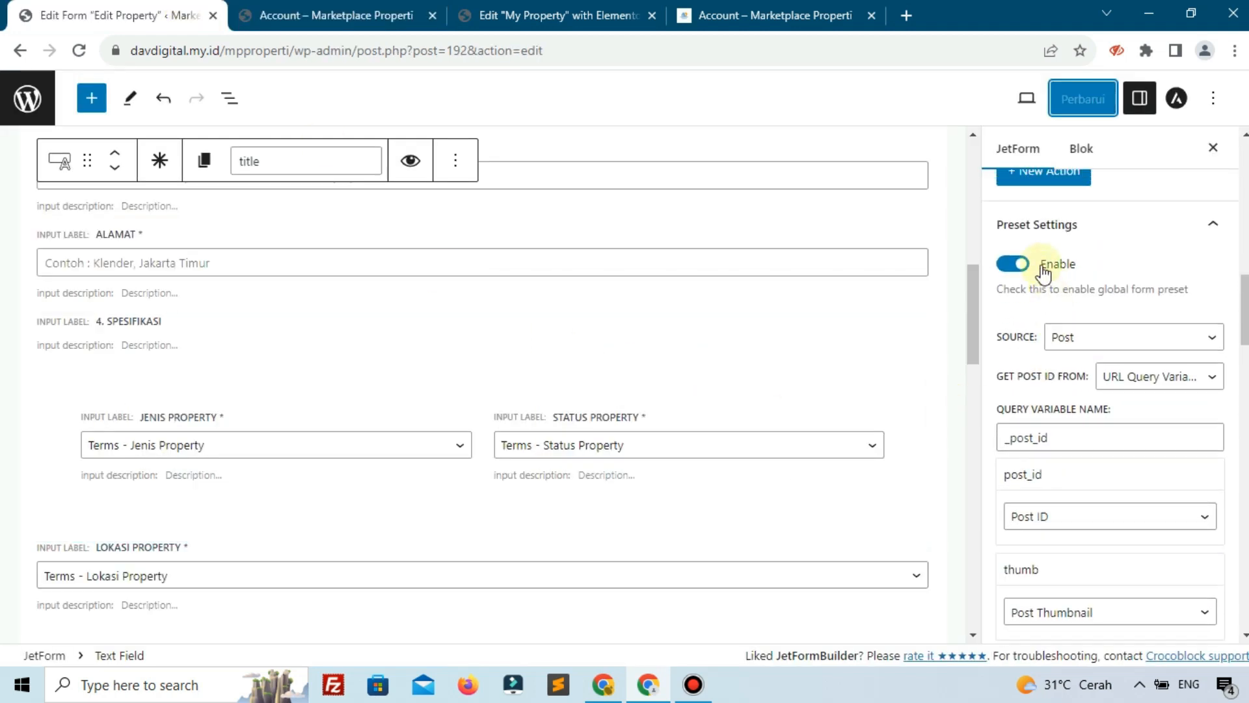
pyautogui.scroll(-3, 1075, 447)
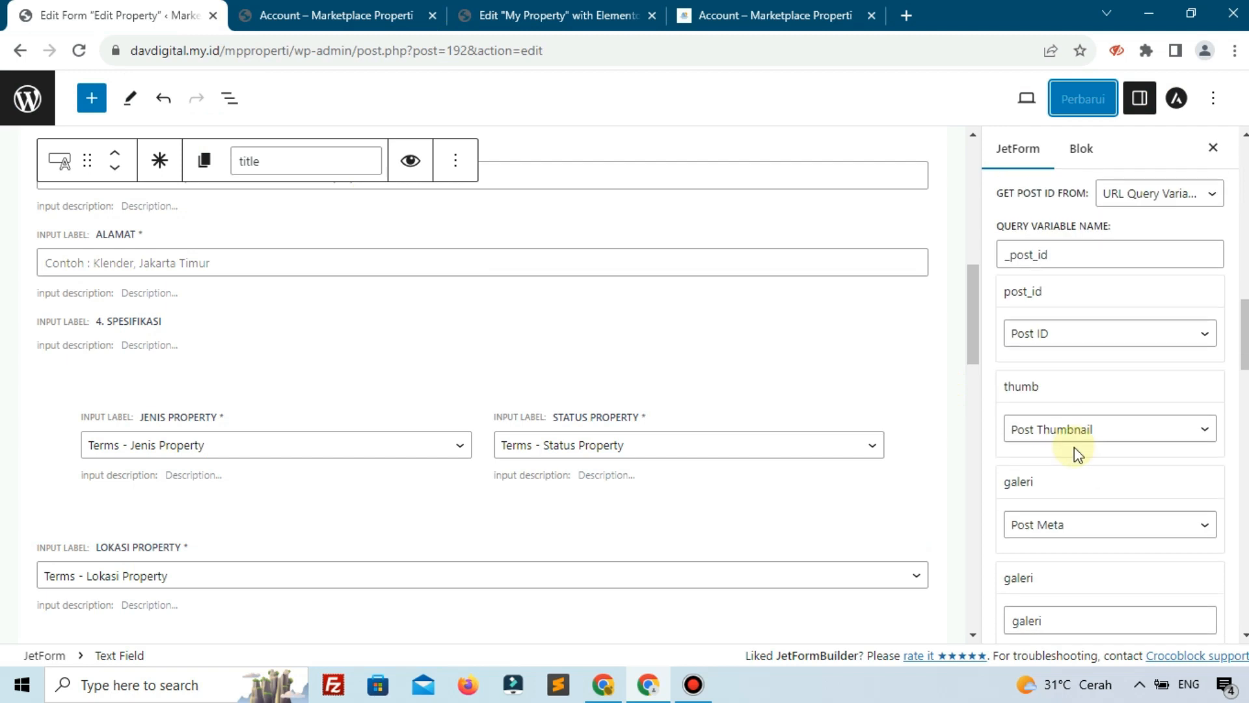
pyautogui.click(361, 13)
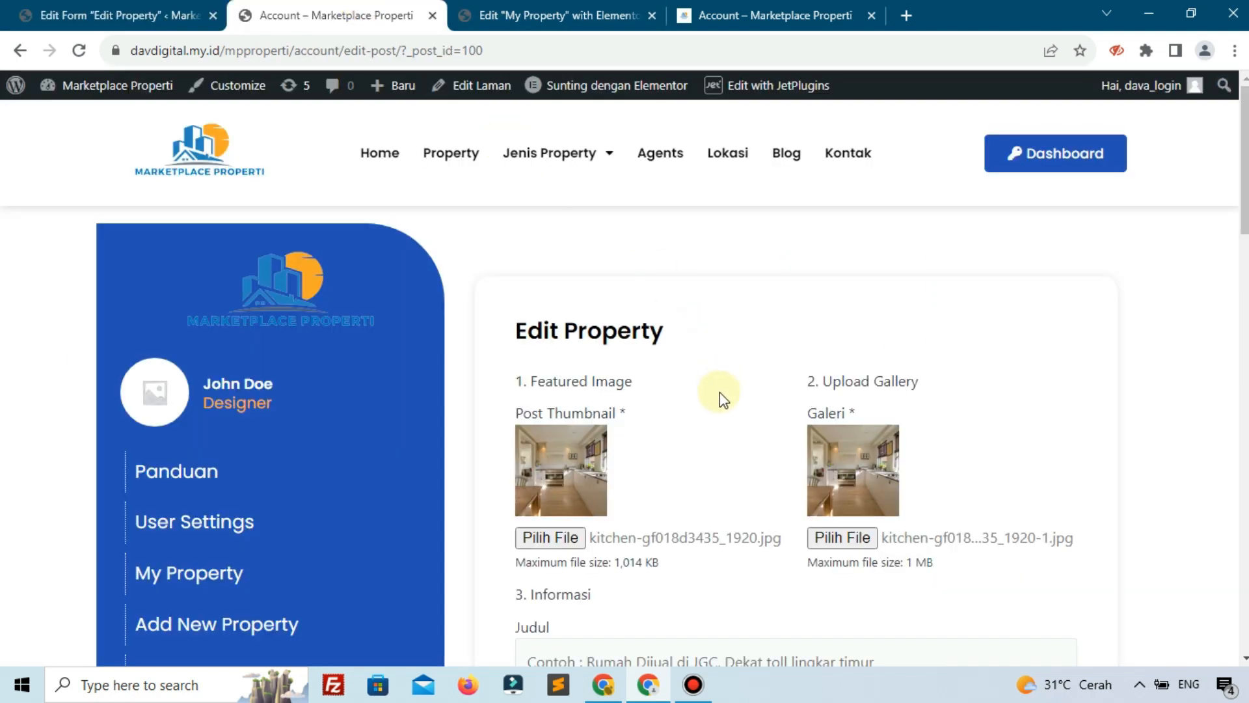
pyautogui.click(186, 14)
pyautogui.scroll(-2, 1093, 446)
# Map title to Post Title and harga to Post Meta with key 'harga'
pyautogui.click(1075, 442)
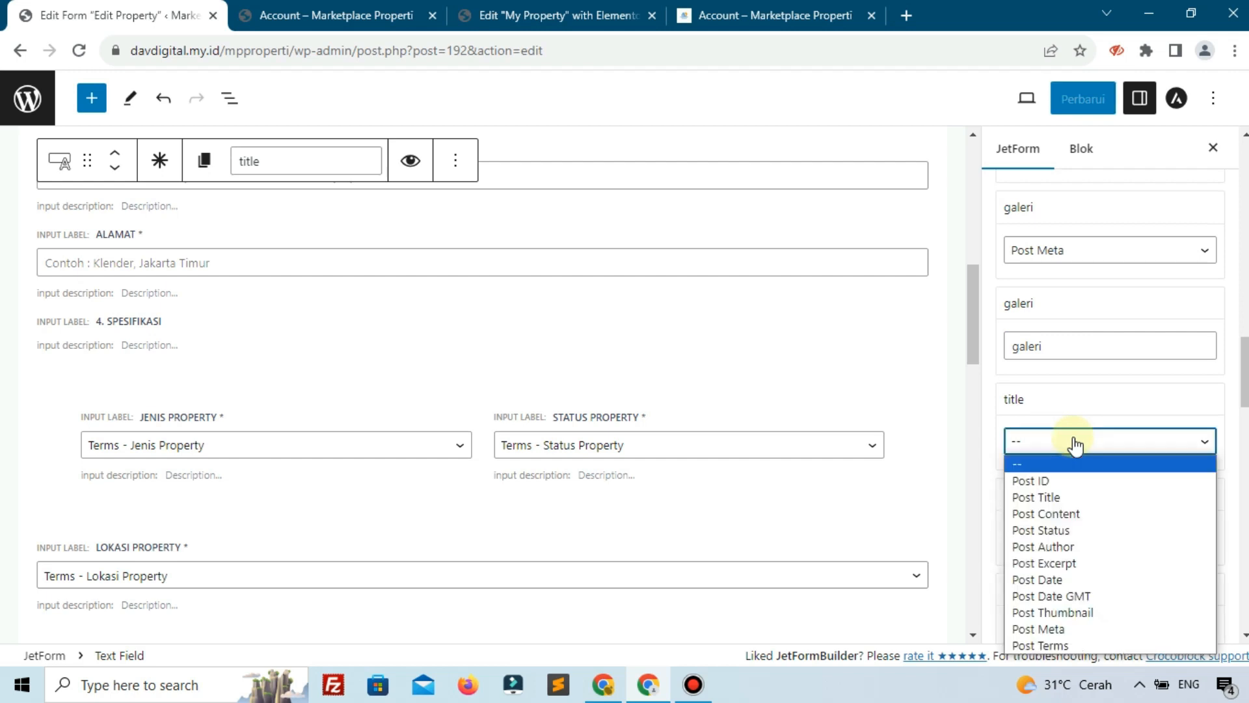
pyautogui.click(1059, 505)
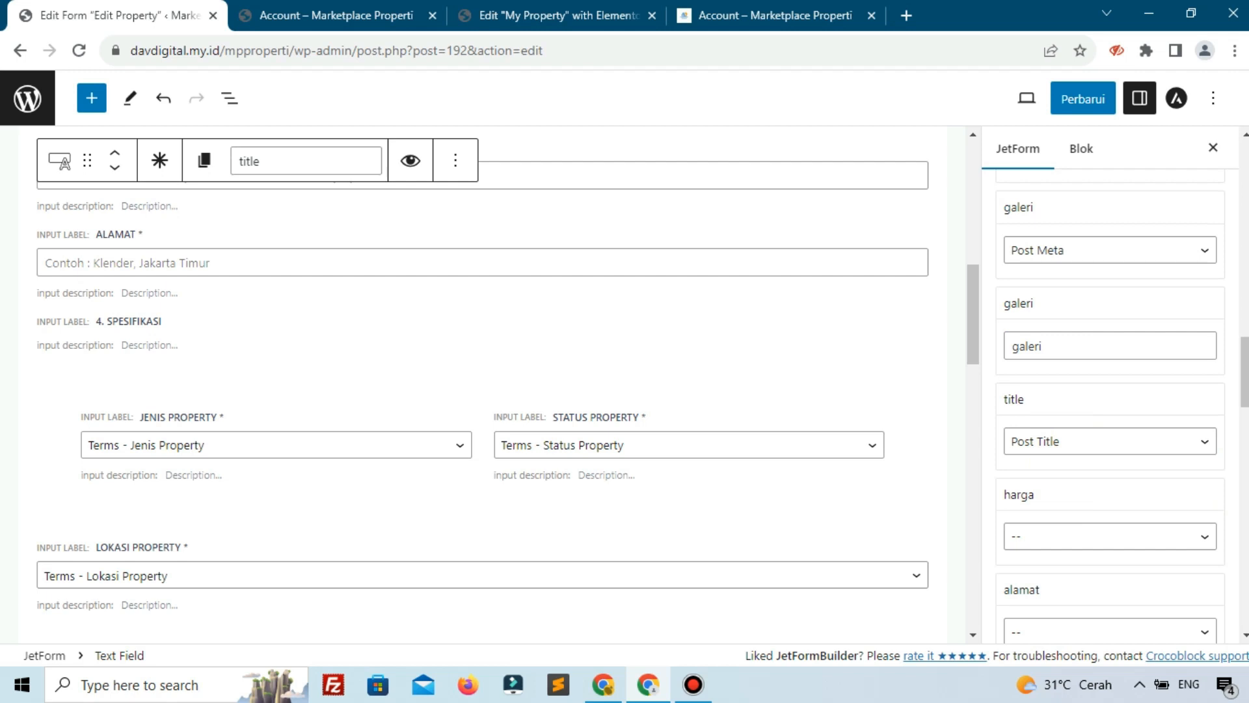
pyautogui.click(1034, 538)
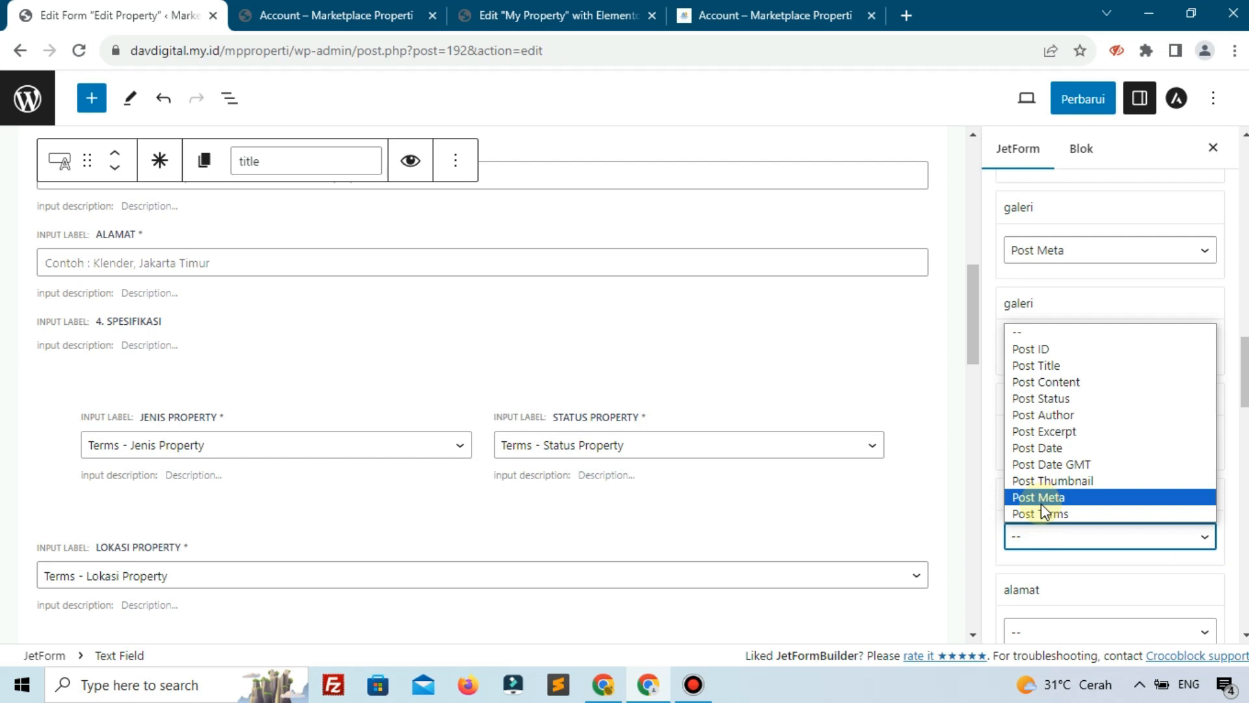
pyautogui.click(1041, 504)
pyautogui.click(1056, 529)
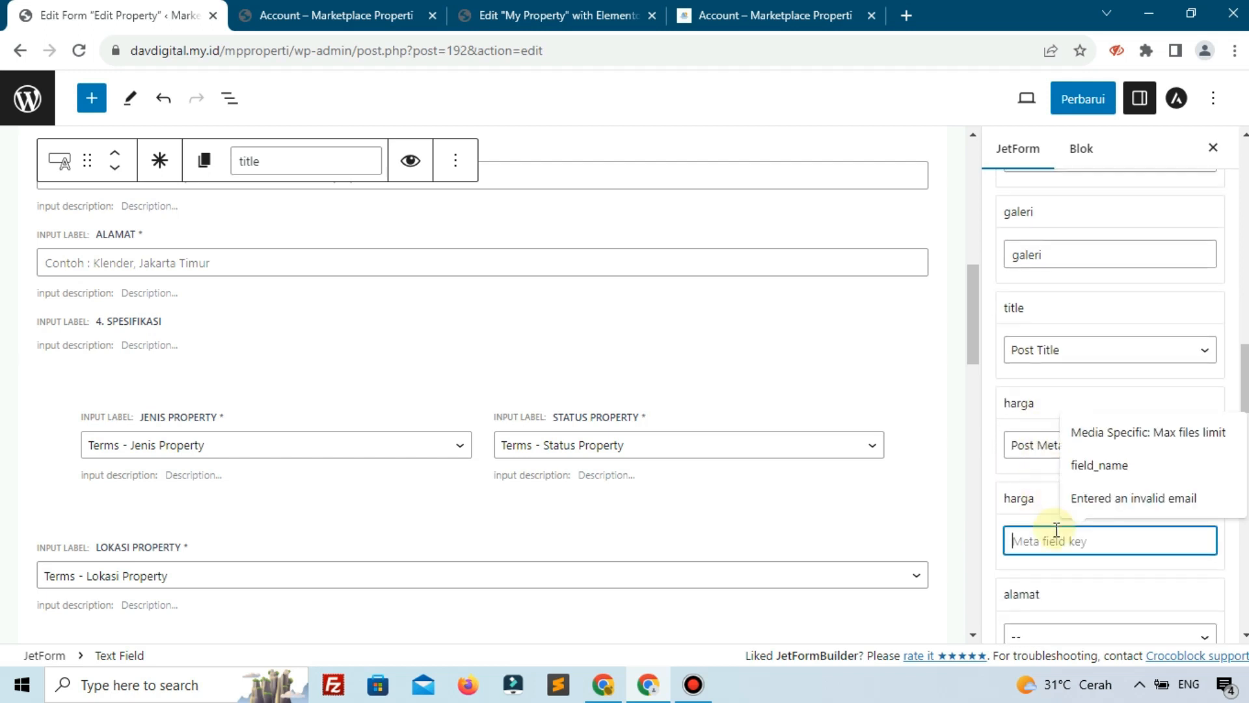
pyautogui.write('harga')
pyautogui.click(1078, 243)
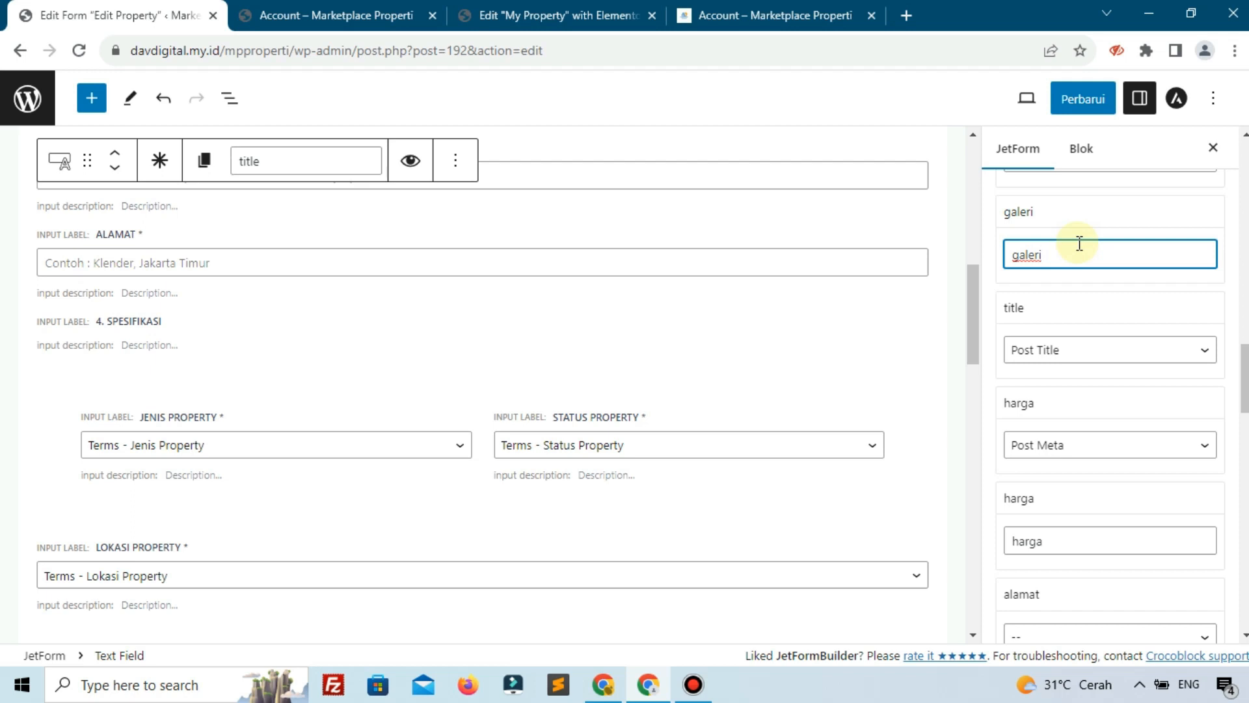
pyautogui.click(1013, 536)
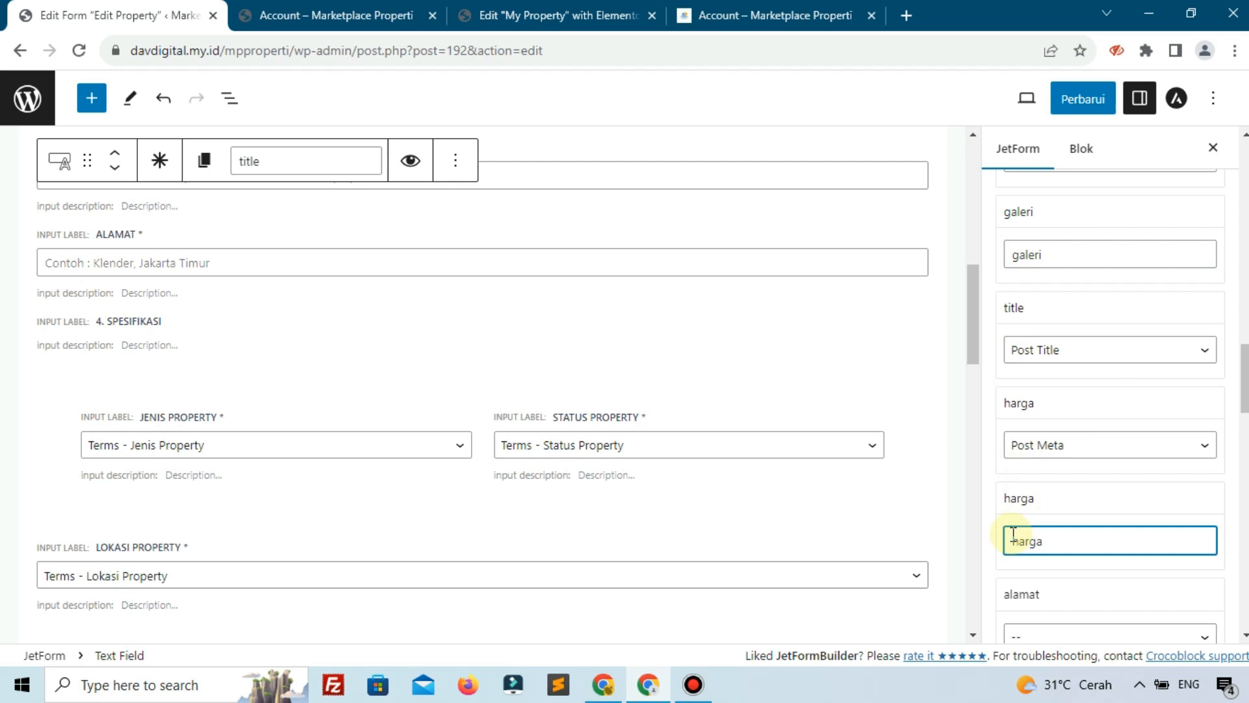
# Map alamat to Post Meta key 'alamat' and jenis-property to Post Terms
pyautogui.scroll(-3, 1022, 534)
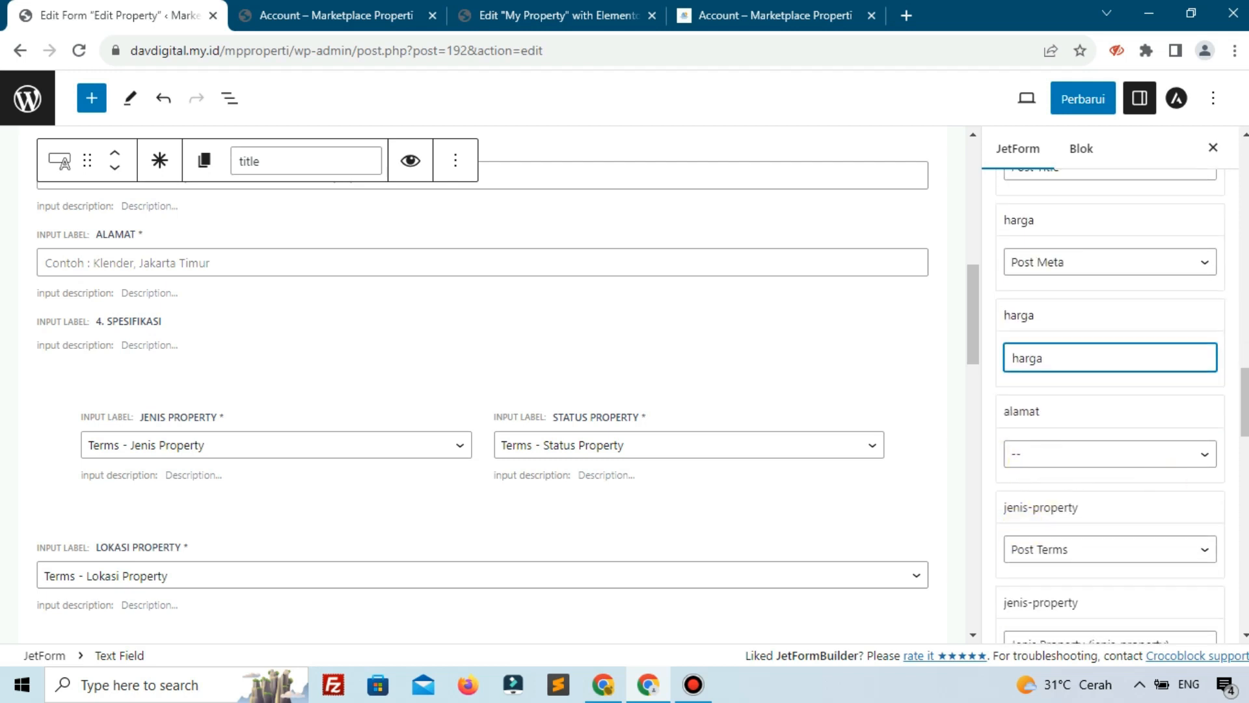
pyautogui.click(1071, 462)
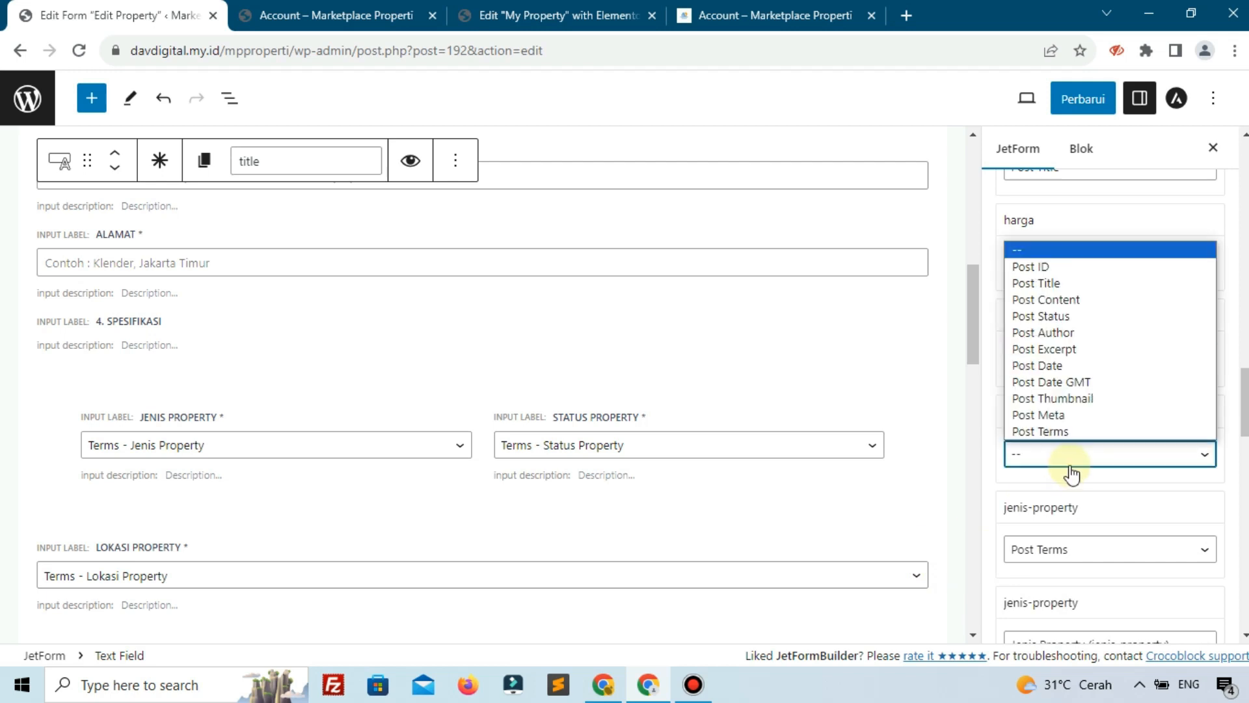
pyautogui.click(1051, 415)
pyautogui.click(1068, 552)
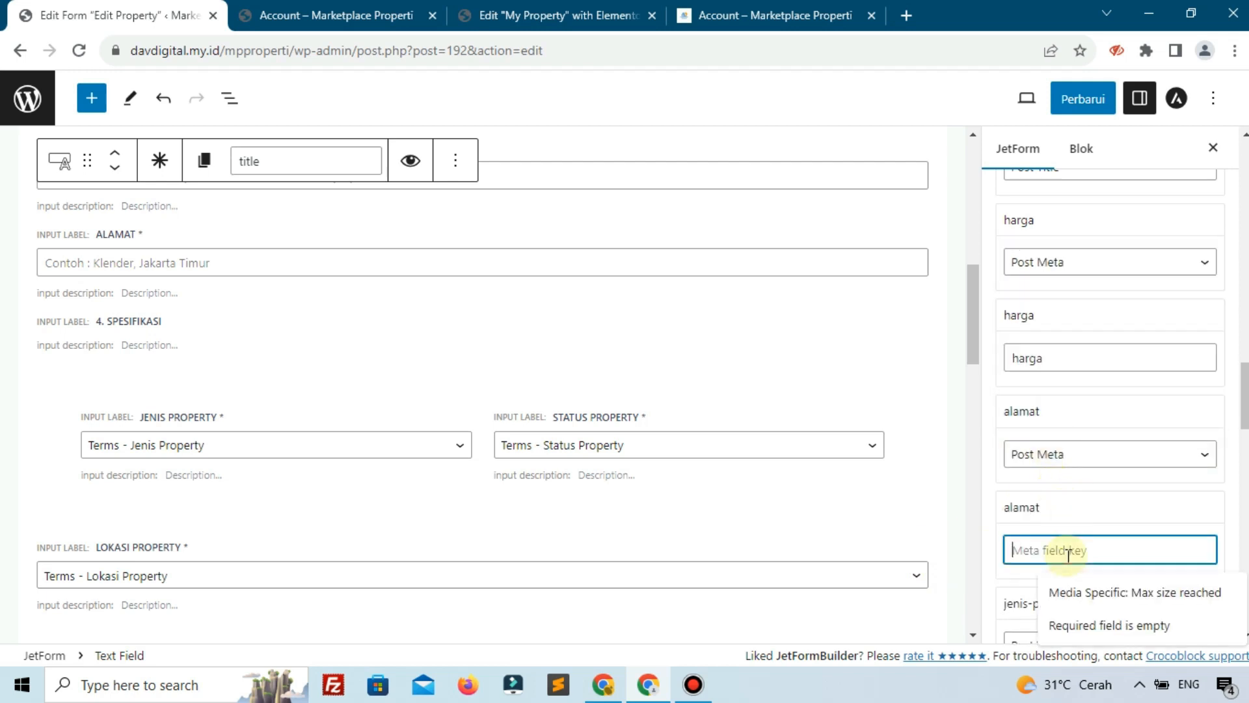
pyautogui.write('amat')
pyautogui.scroll(-3, 1068, 487)
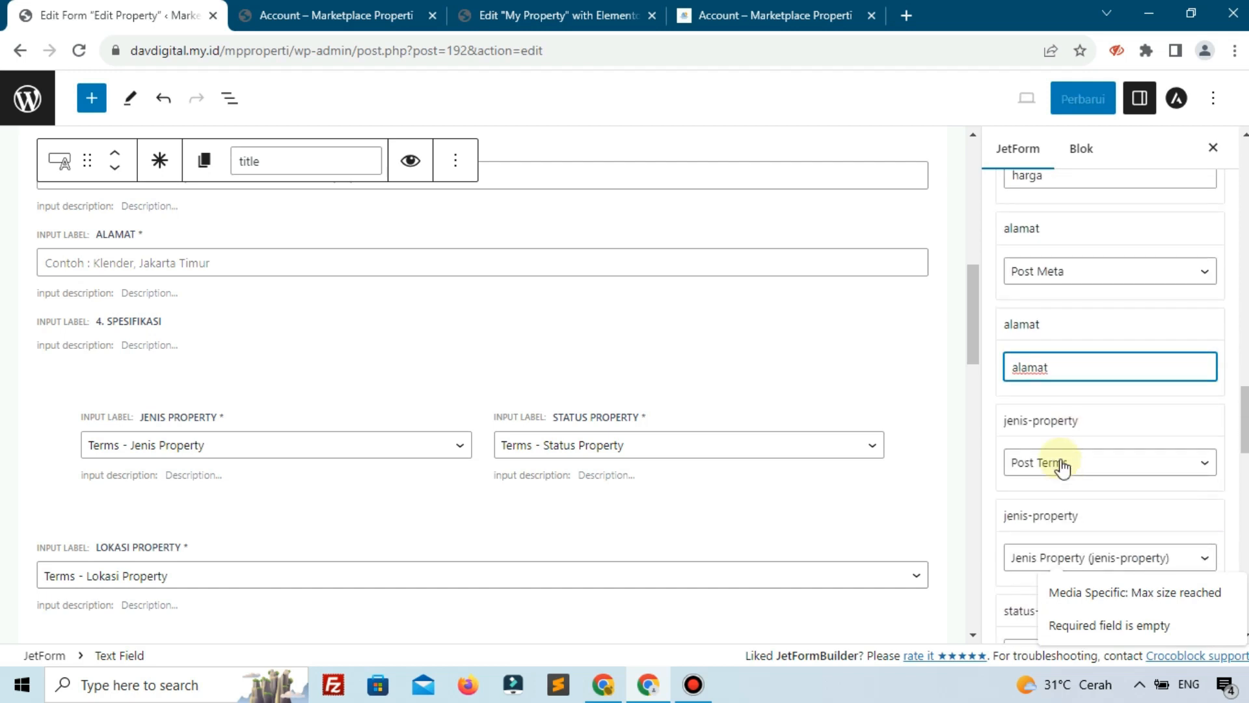
pyautogui.click(1063, 463)
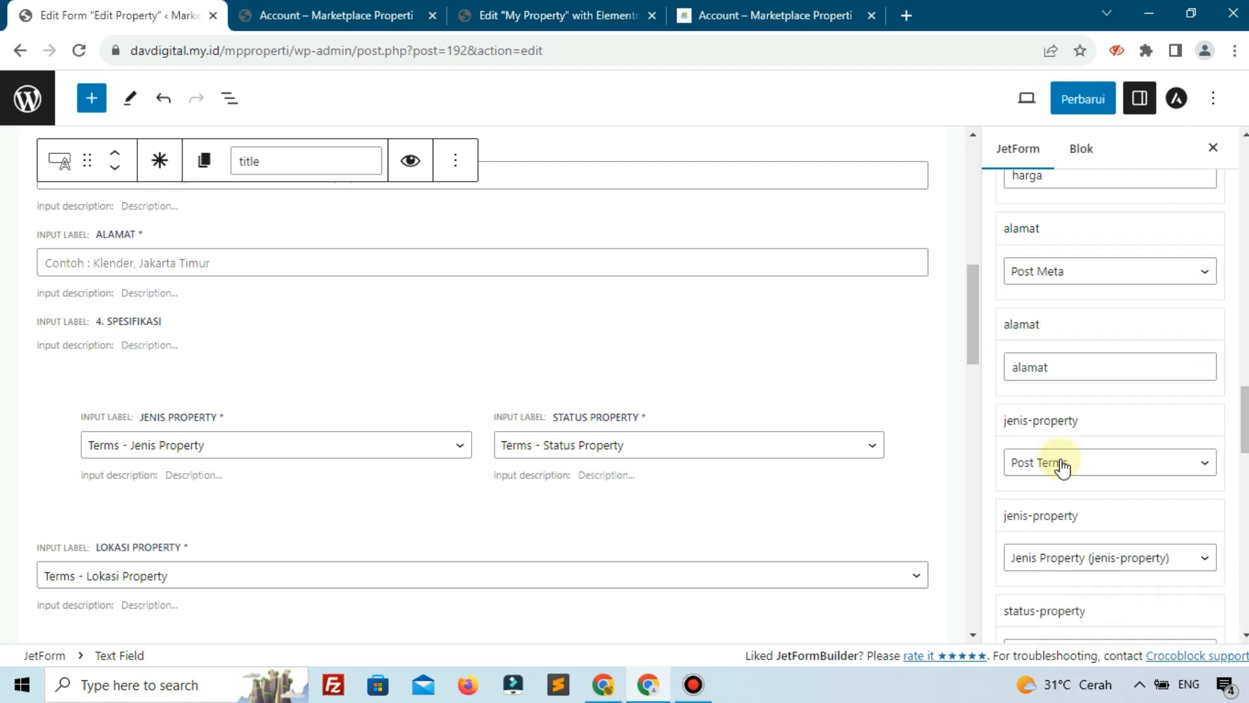
pyautogui.click(1062, 463)
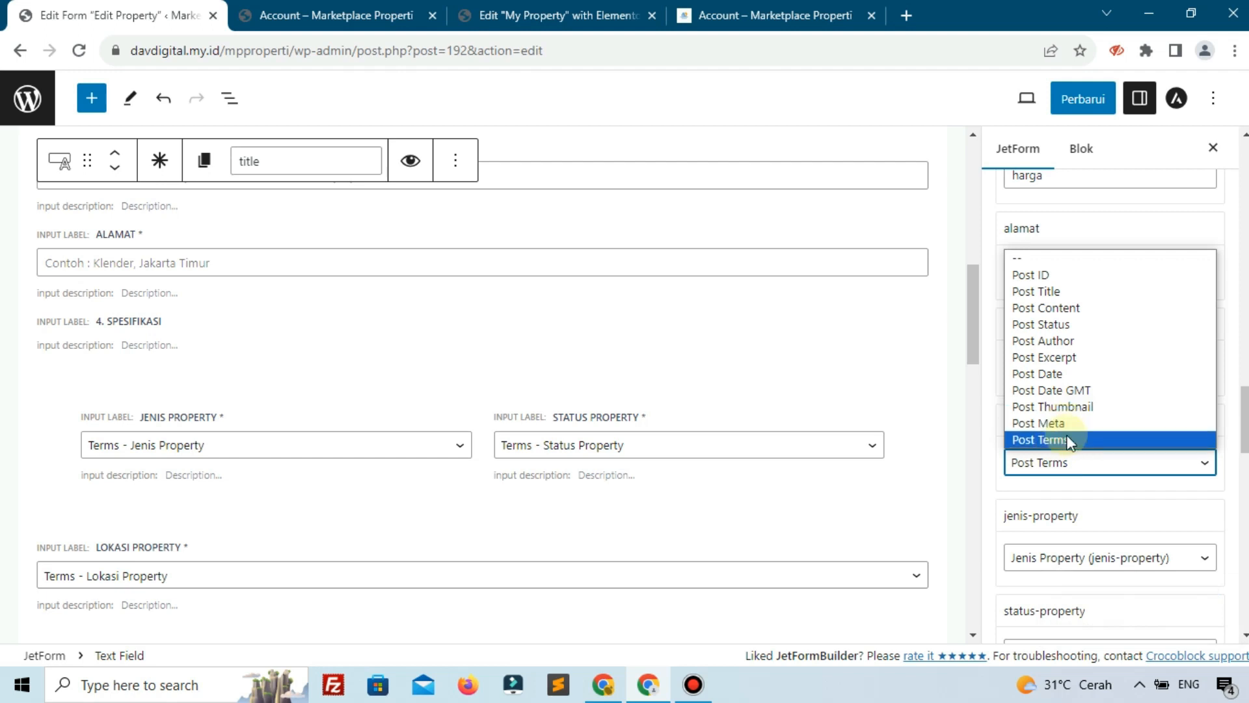
pyautogui.click(1068, 441)
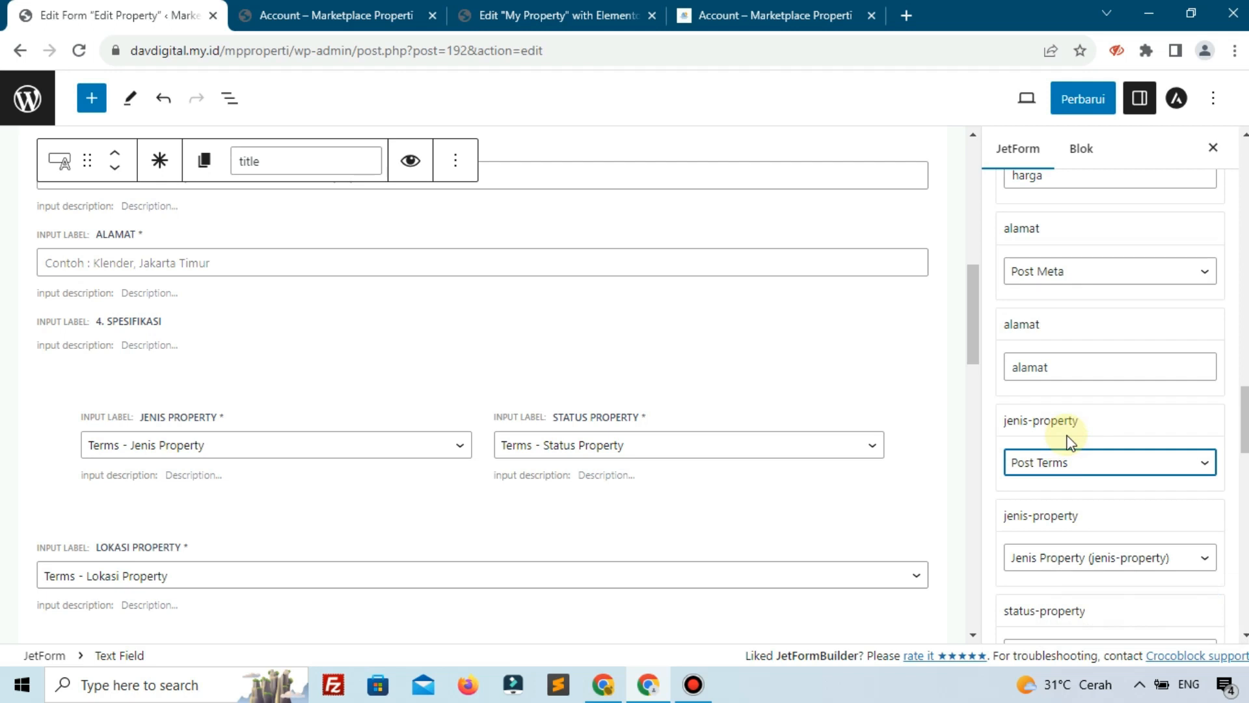
# Keep Jenis Property as jenis-property's taxonomy and map status-property to Post Terms (Status Property)
pyautogui.scroll(-1, 1063, 472)
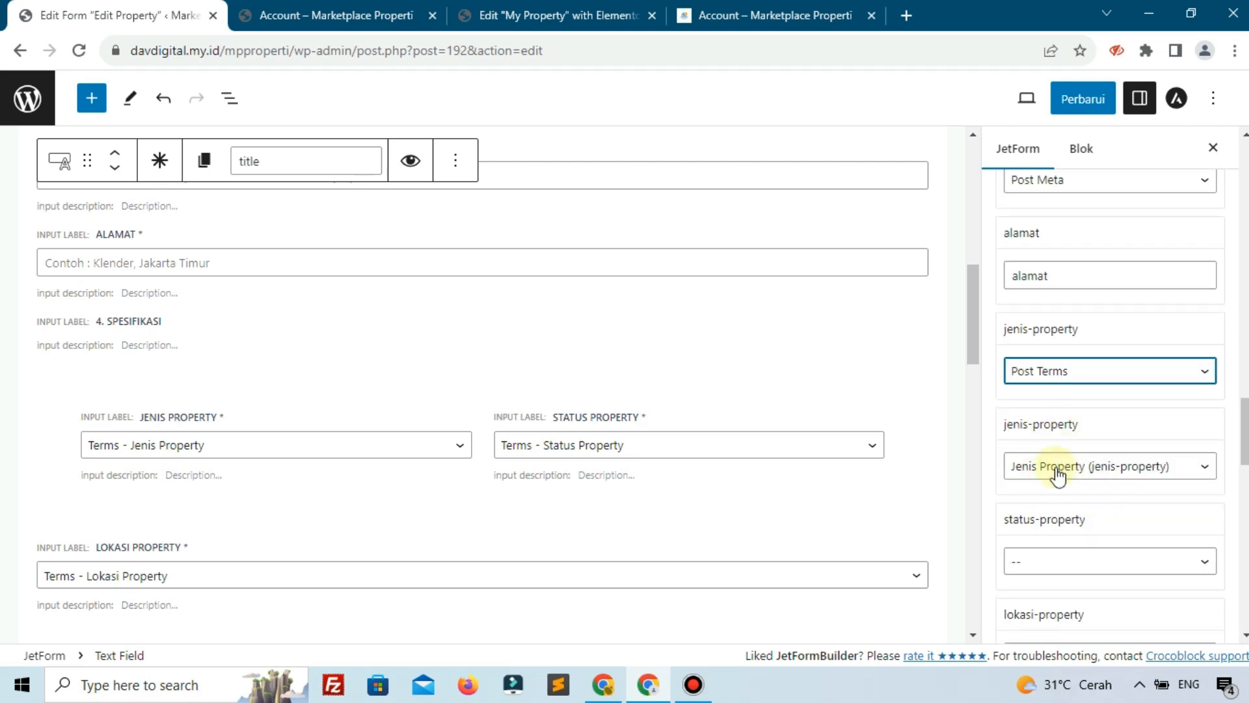
pyautogui.click(1057, 475)
pyautogui.click(1019, 417)
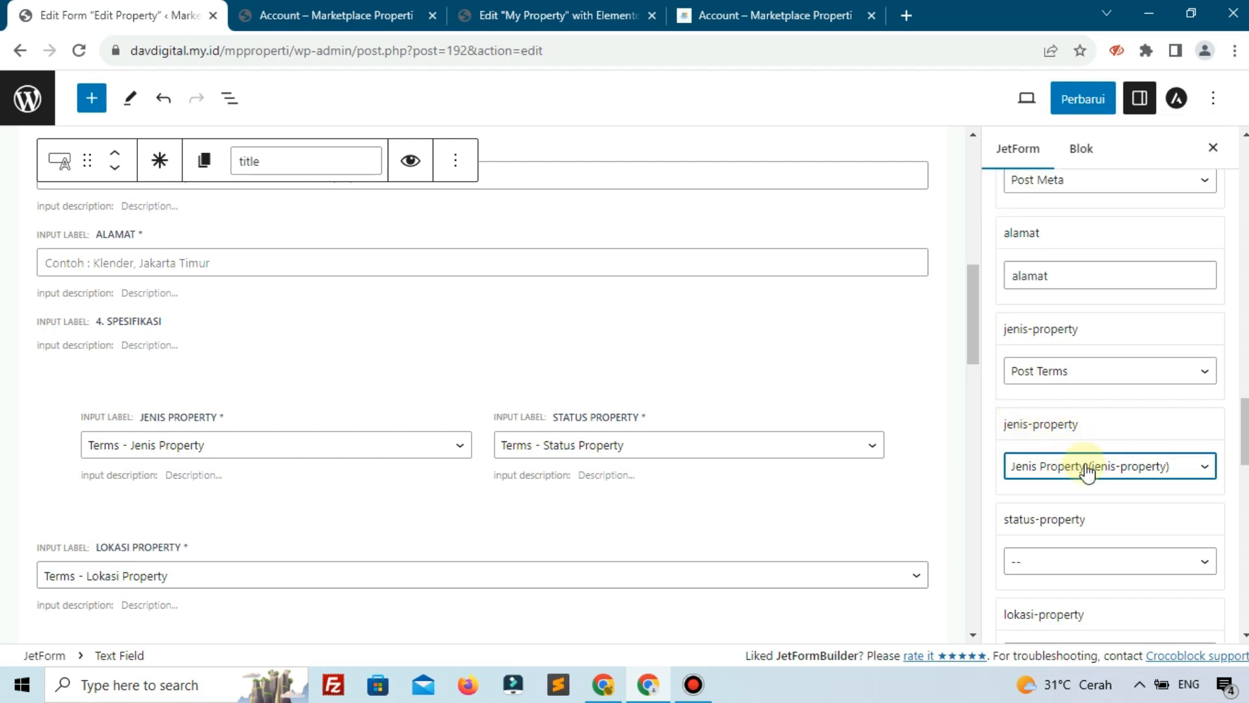
pyautogui.scroll(-1, 1086, 473)
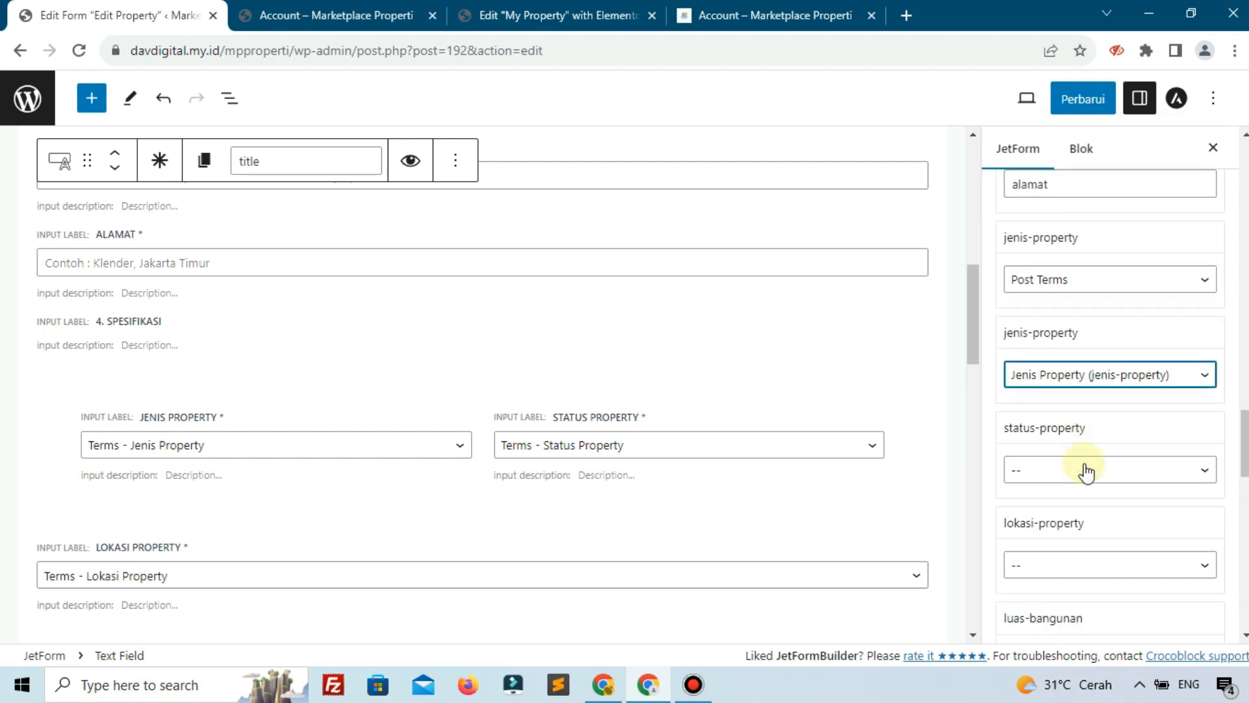
pyautogui.click(1087, 471)
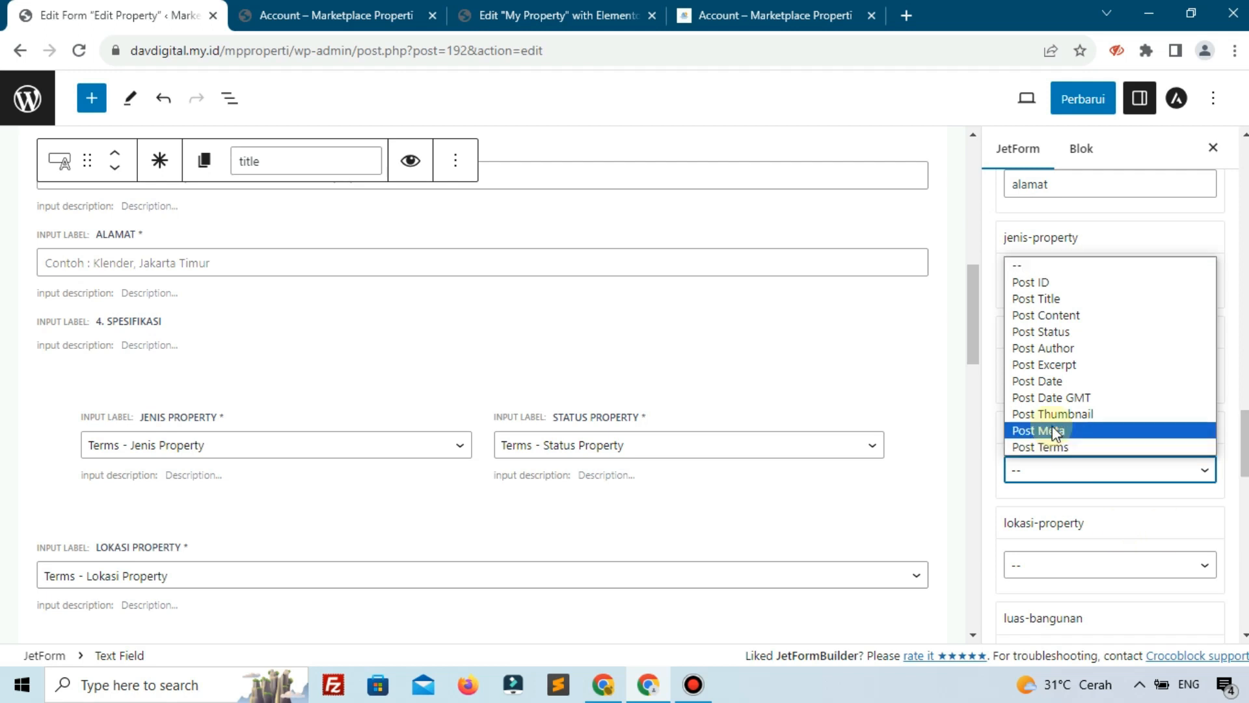
pyautogui.click(1062, 447)
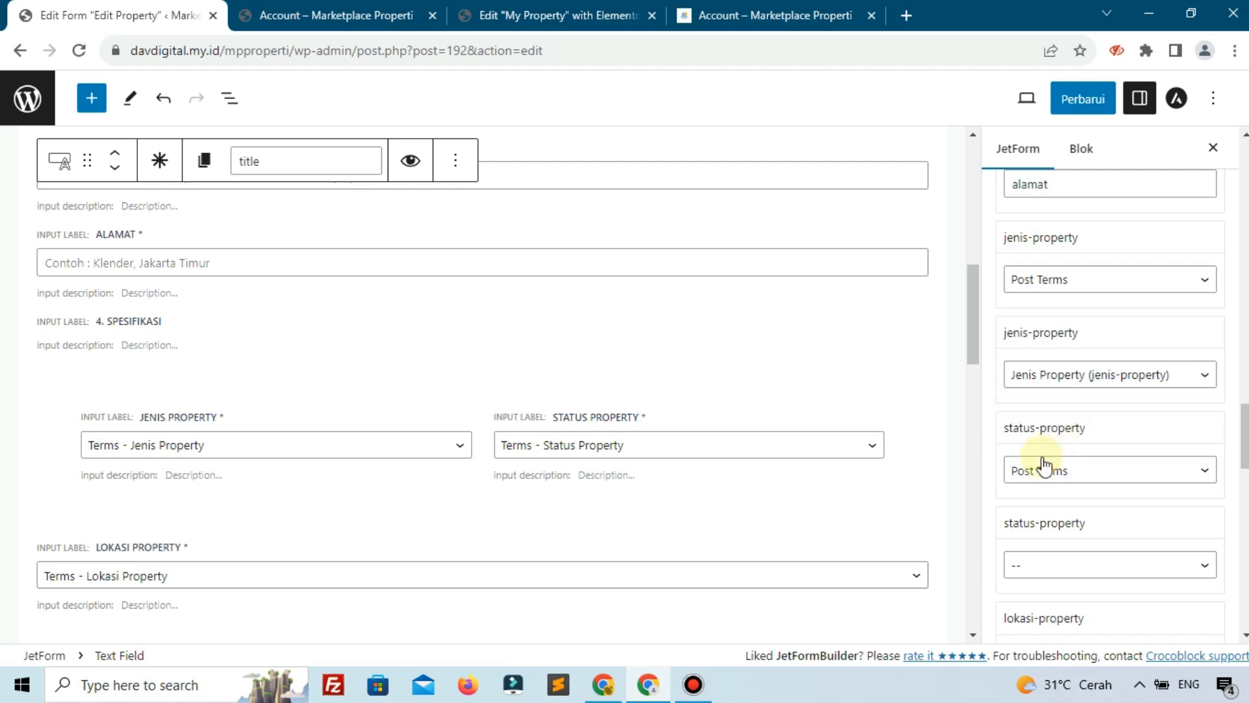
pyautogui.click(1070, 478)
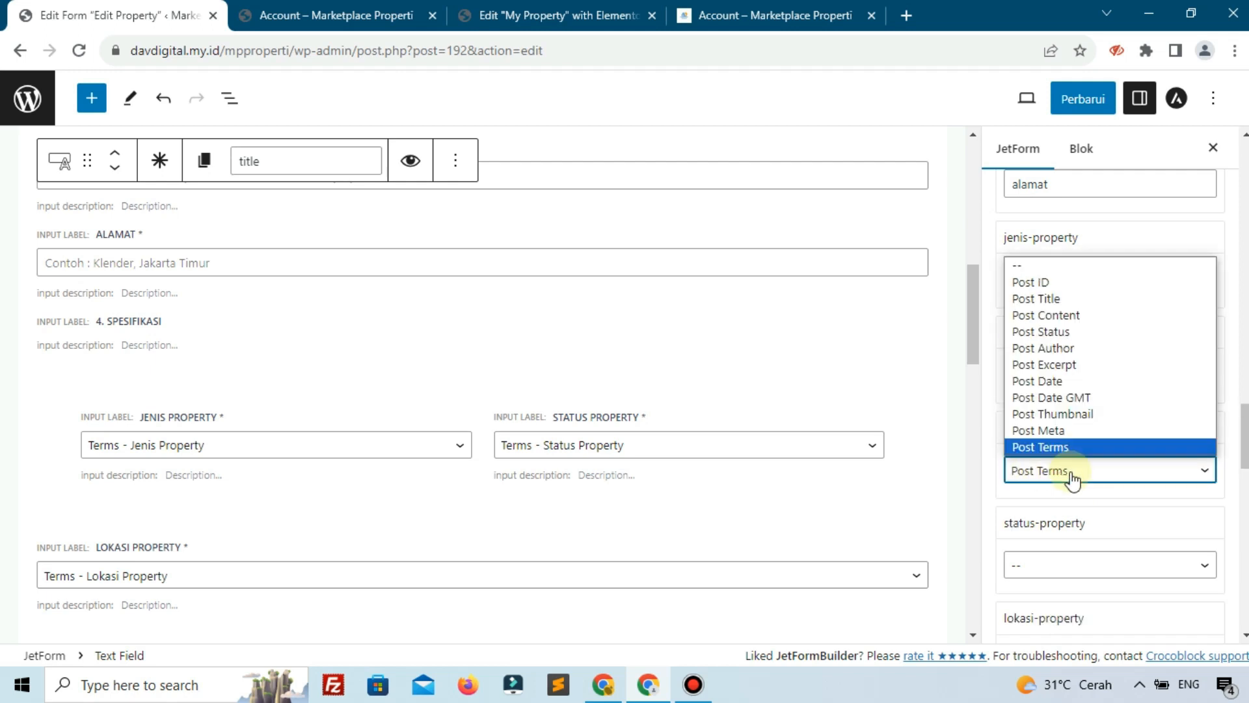
pyautogui.click(1073, 480)
pyautogui.click(1070, 566)
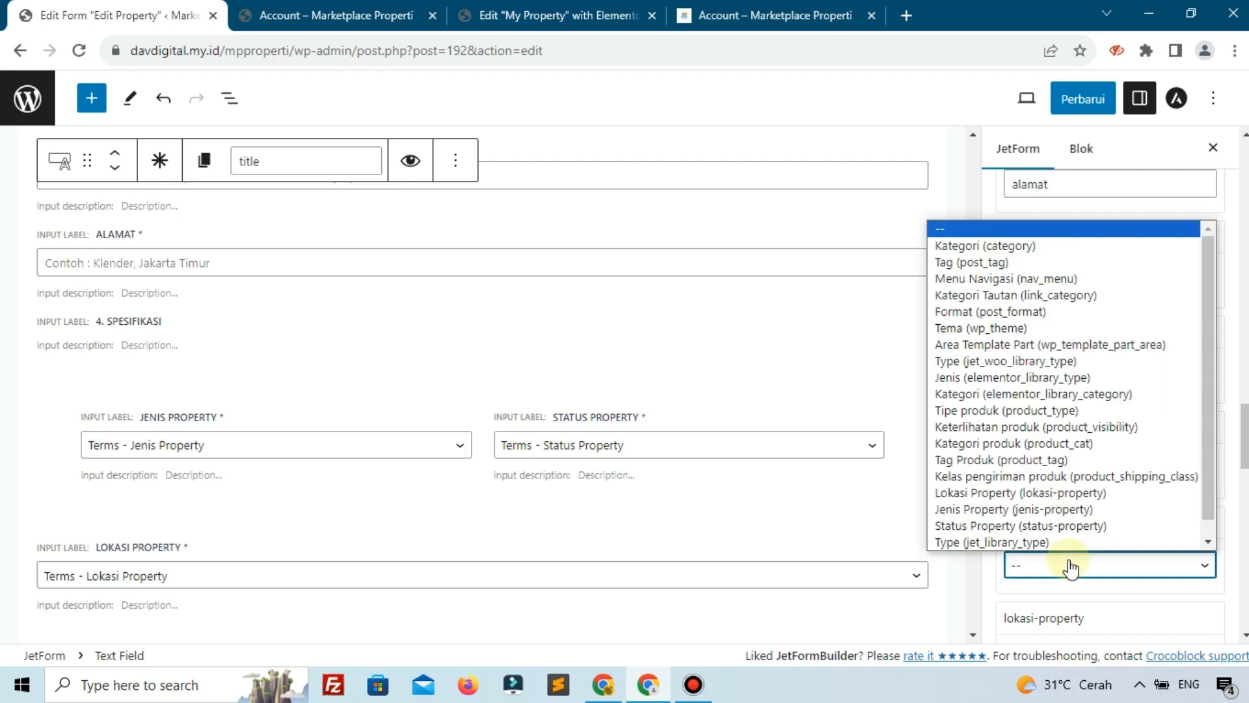
pyautogui.click(1041, 527)
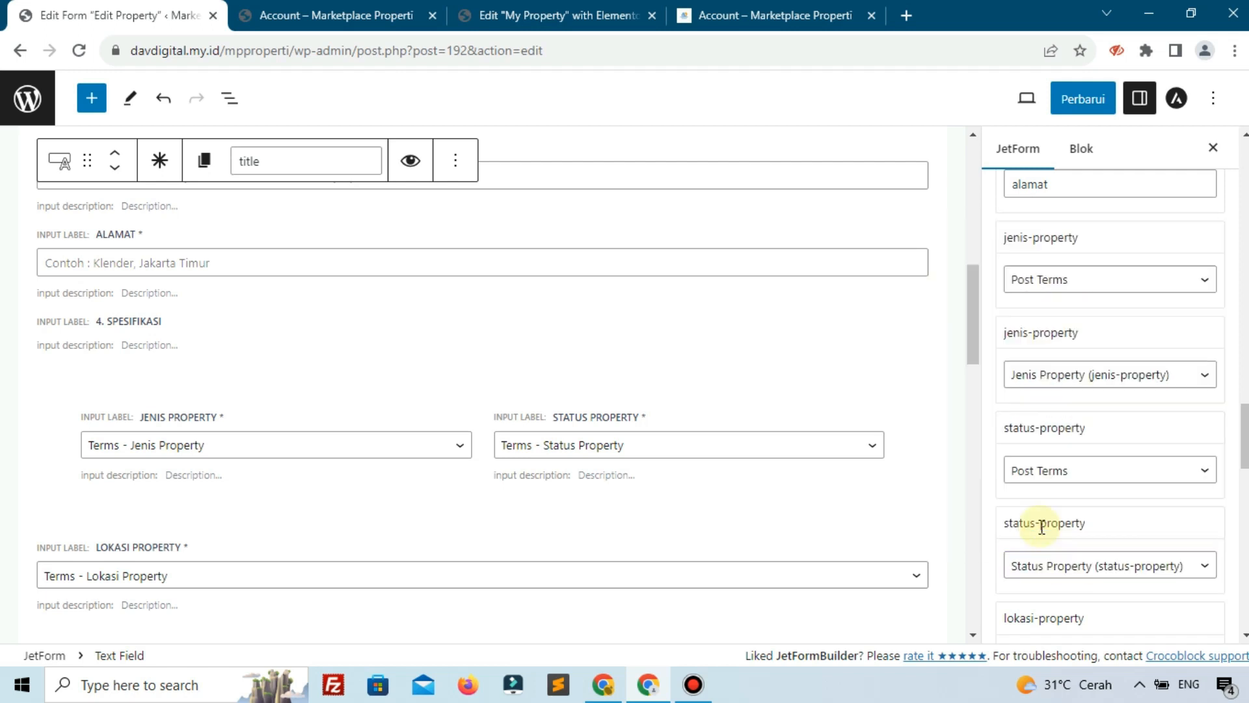
pyautogui.scroll(-3, 1037, 526)
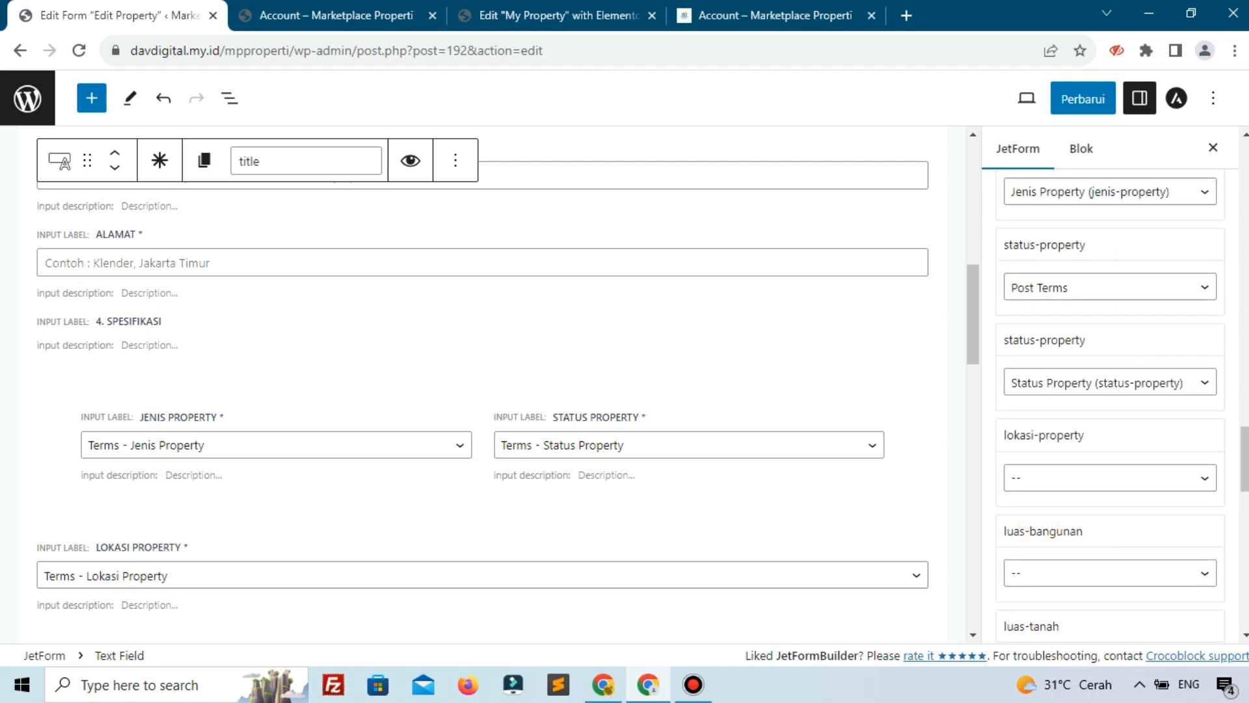
# Map lokasi-property to Post Terms using the Lokasi Property taxonomy
pyautogui.click(1067, 478)
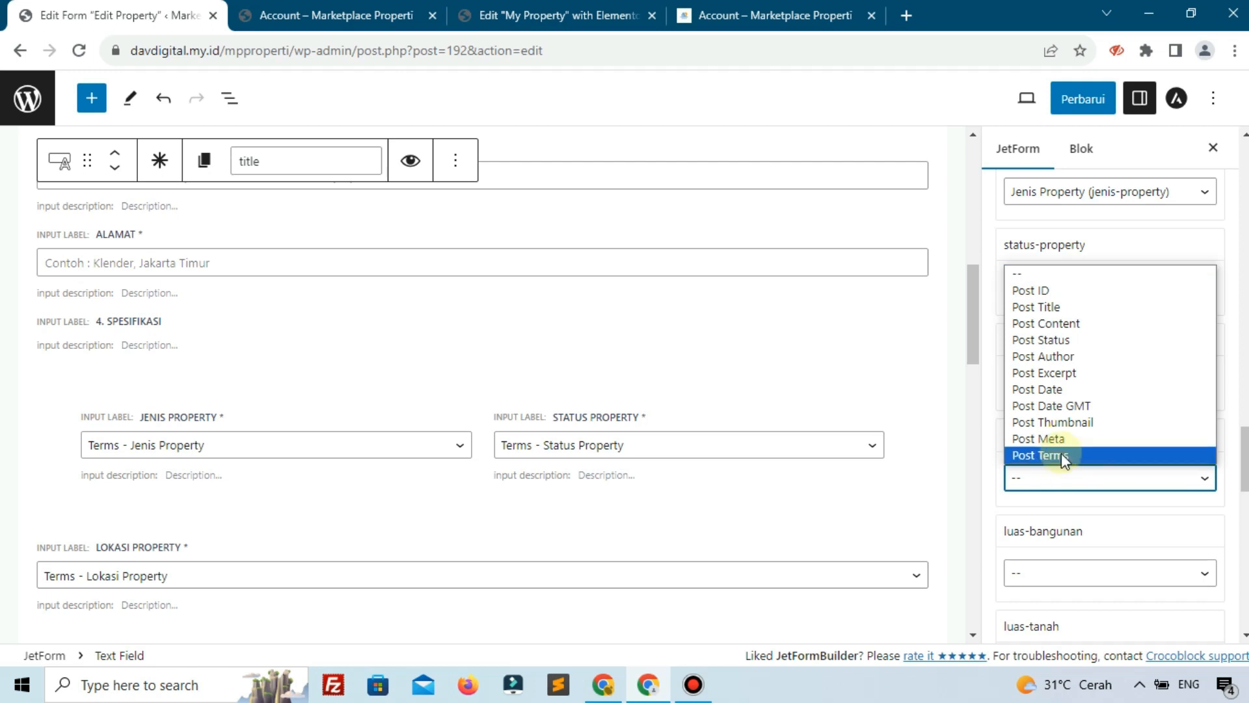
pyautogui.click(1060, 454)
pyautogui.click(1075, 573)
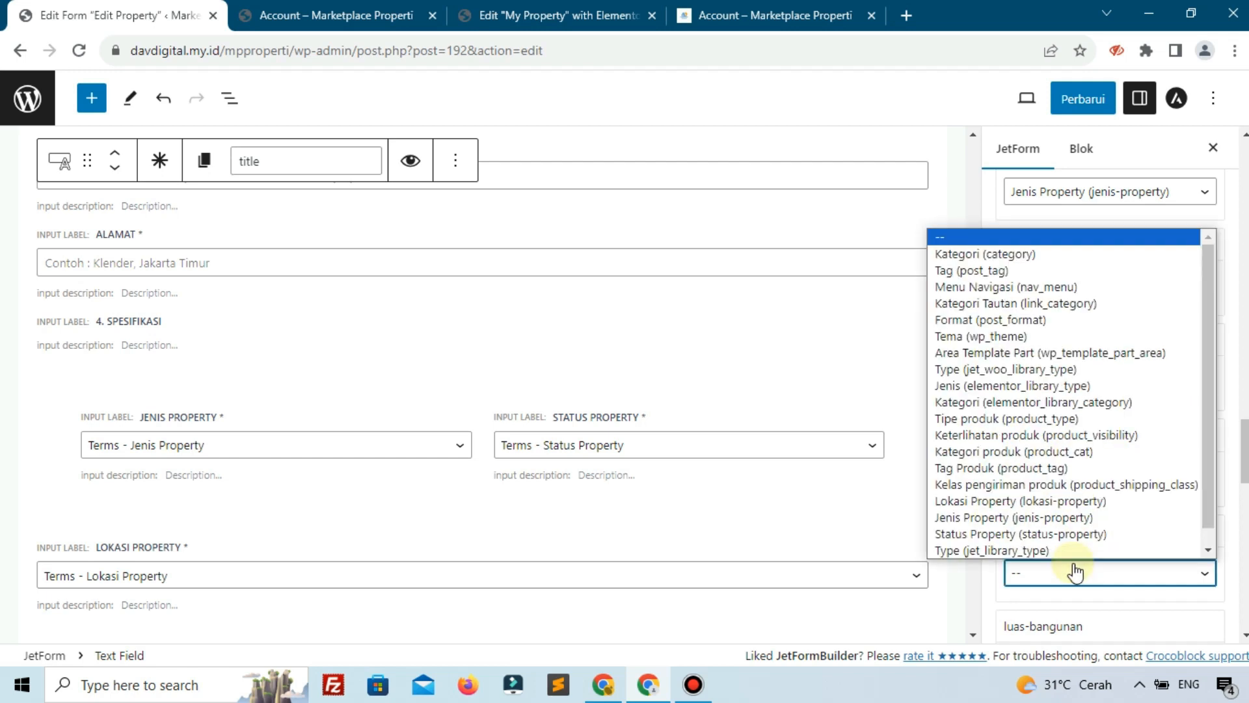
pyautogui.click(1044, 501)
pyautogui.scroll(-1, 1080, 468)
pyautogui.scroll(-3, 1077, 467)
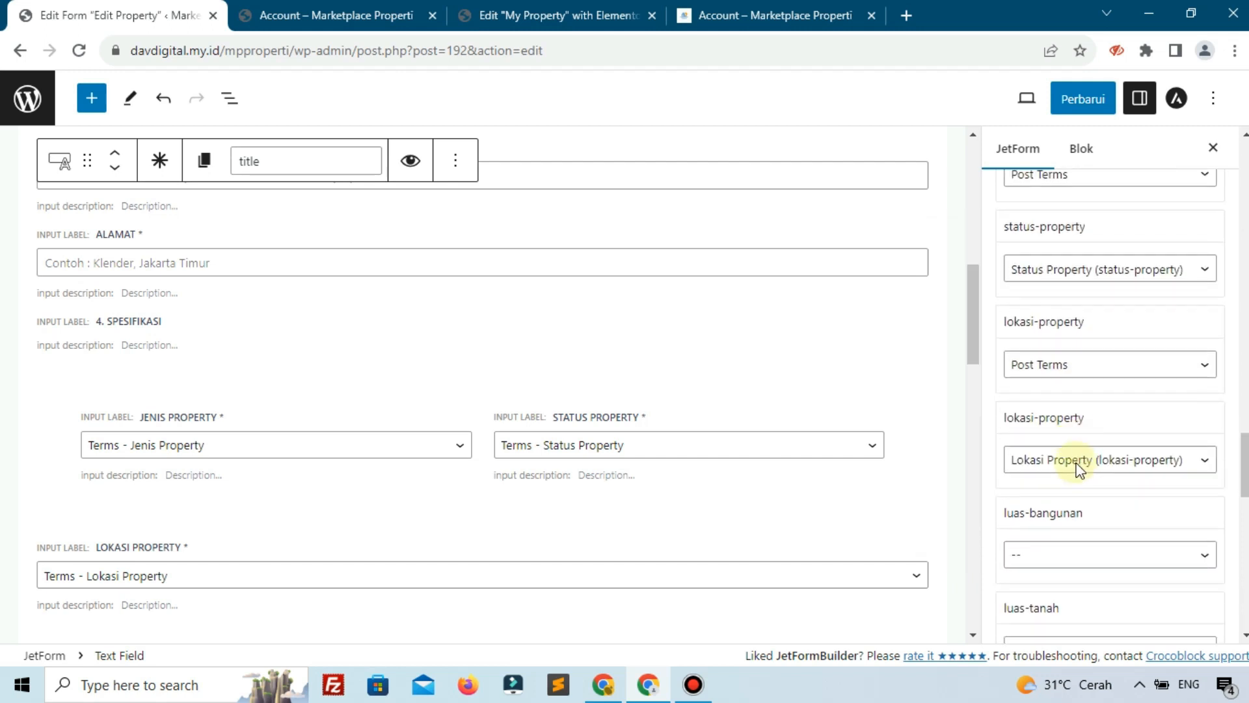
# Map luas-bangunan and luas-tanah to Post Meta with keys 'luas-bangunan' and 'luas-tanah'
pyautogui.click(1066, 402)
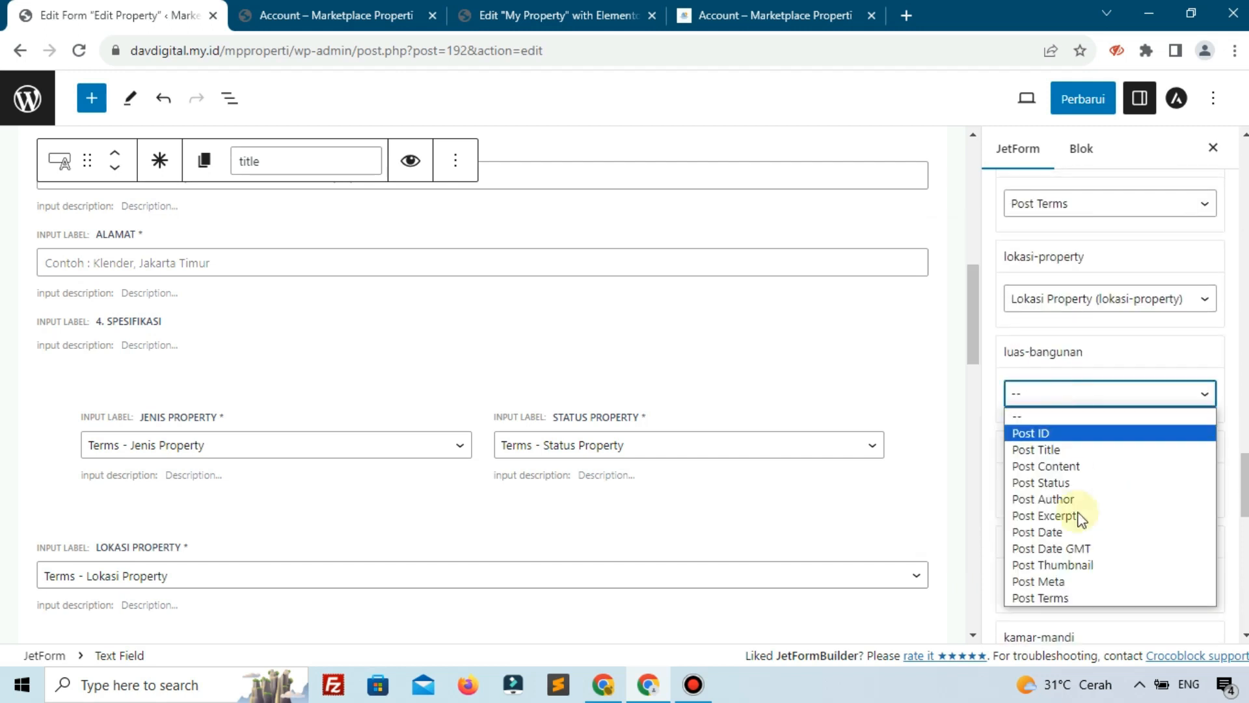
pyautogui.click(1084, 580)
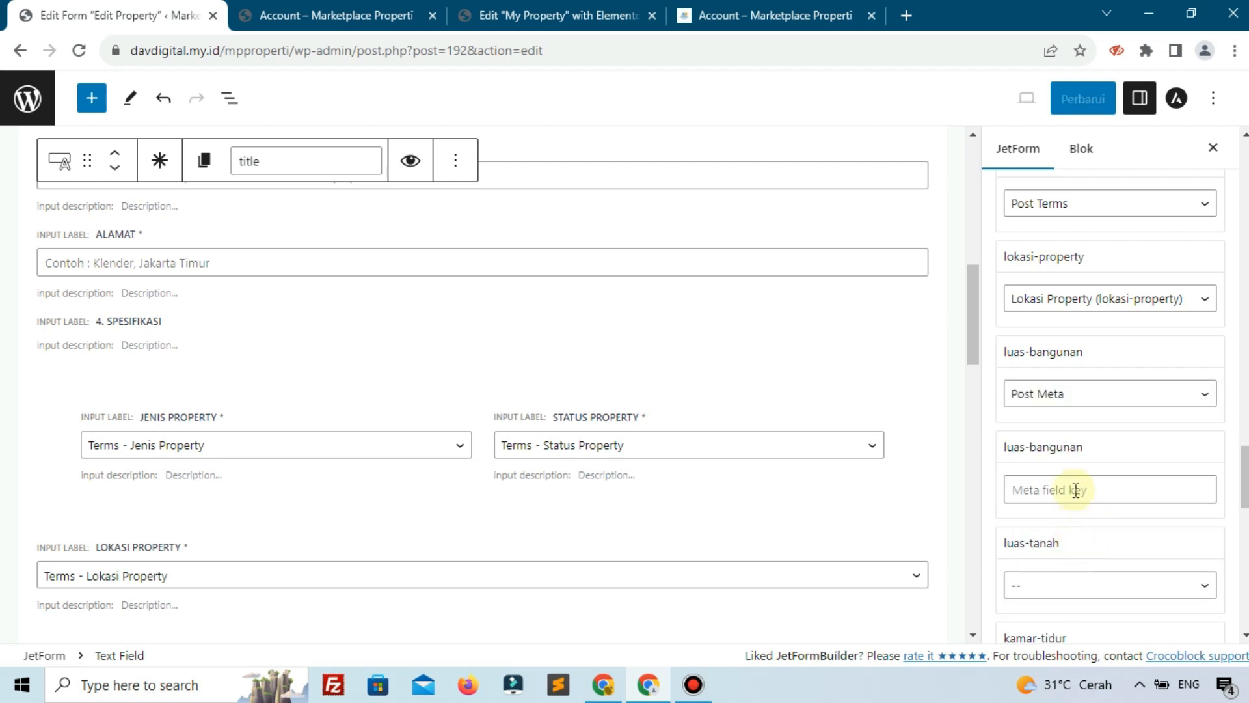
pyautogui.click(1070, 488)
pyautogui.write('luas-bangunan')
pyautogui.scroll(-3, 1069, 487)
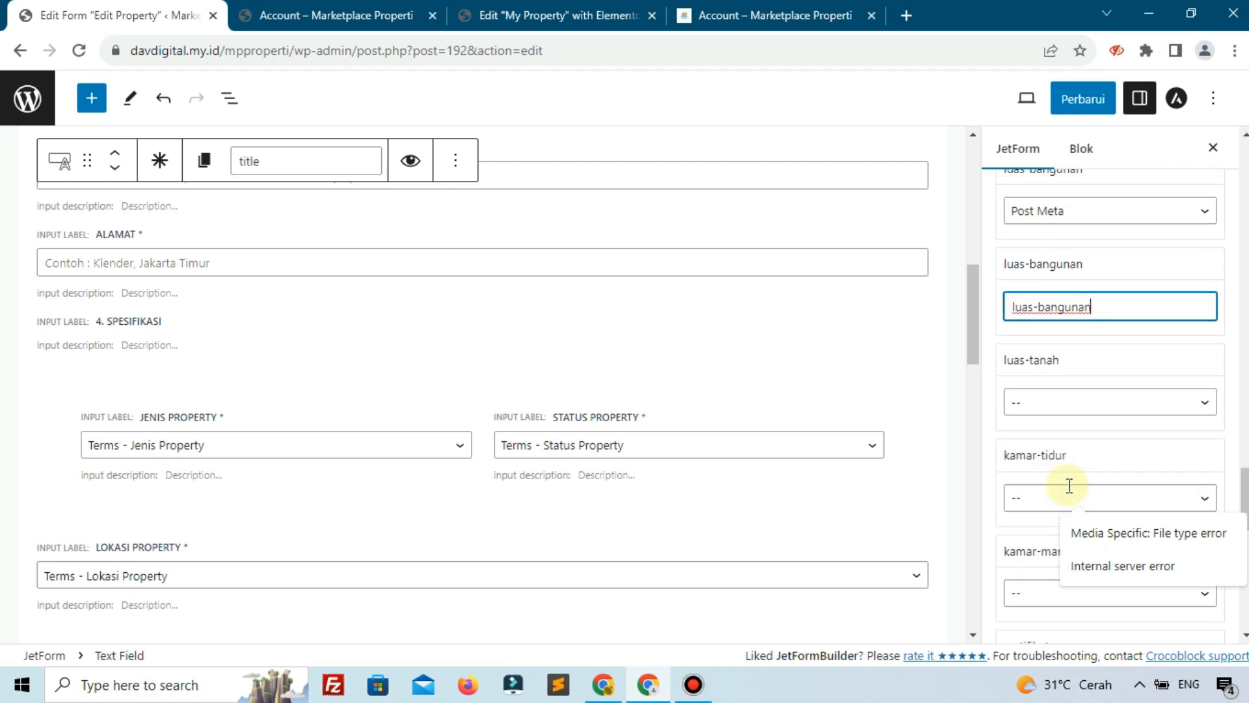
pyautogui.click(1026, 407)
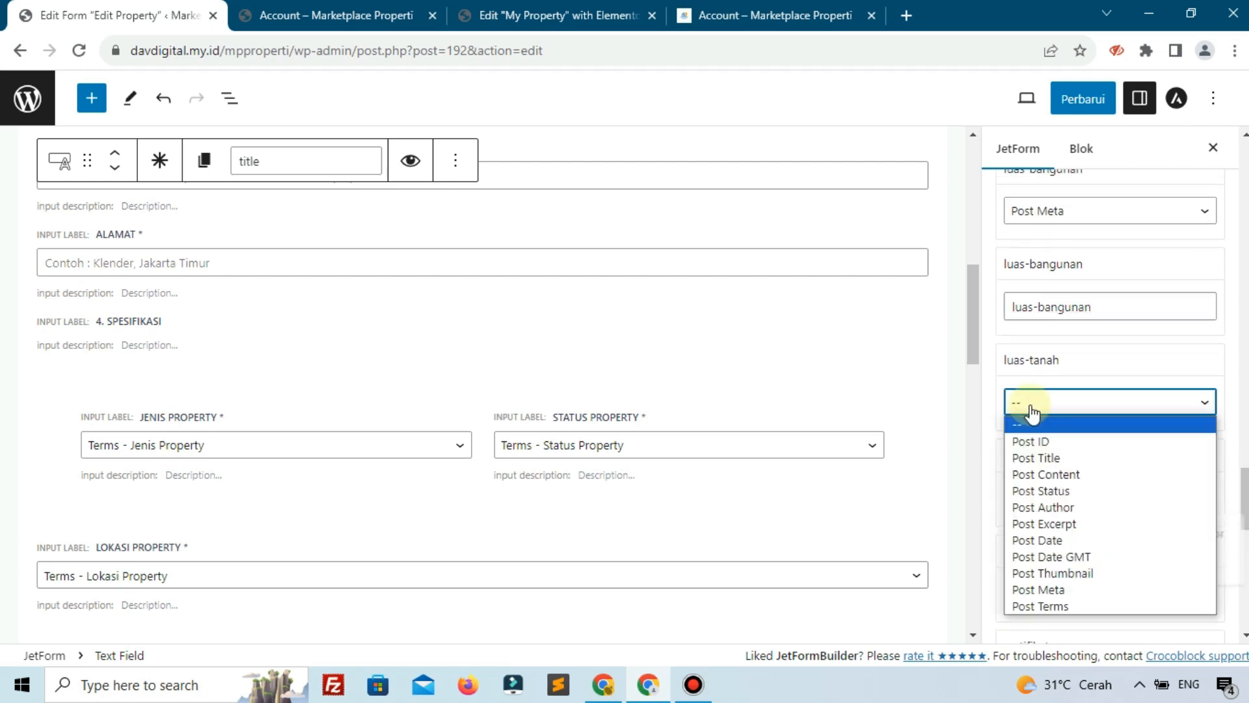
pyautogui.click(1062, 589)
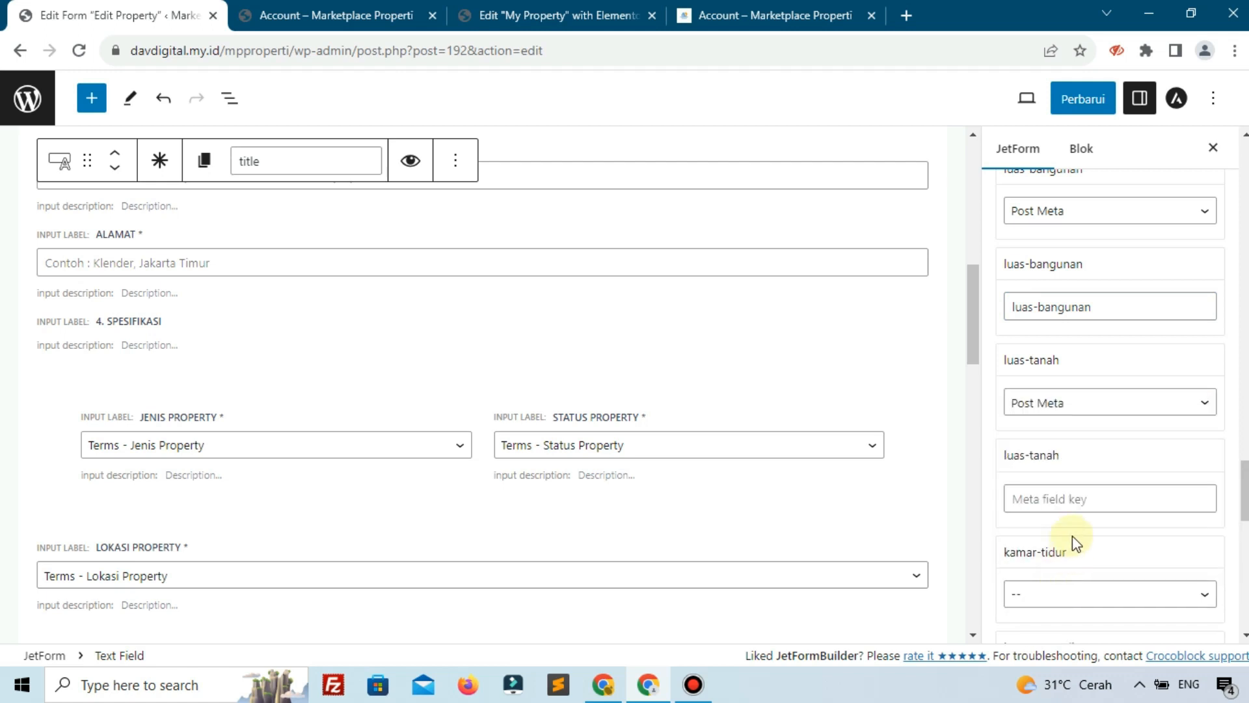
pyautogui.click(1061, 500)
pyautogui.write('l')
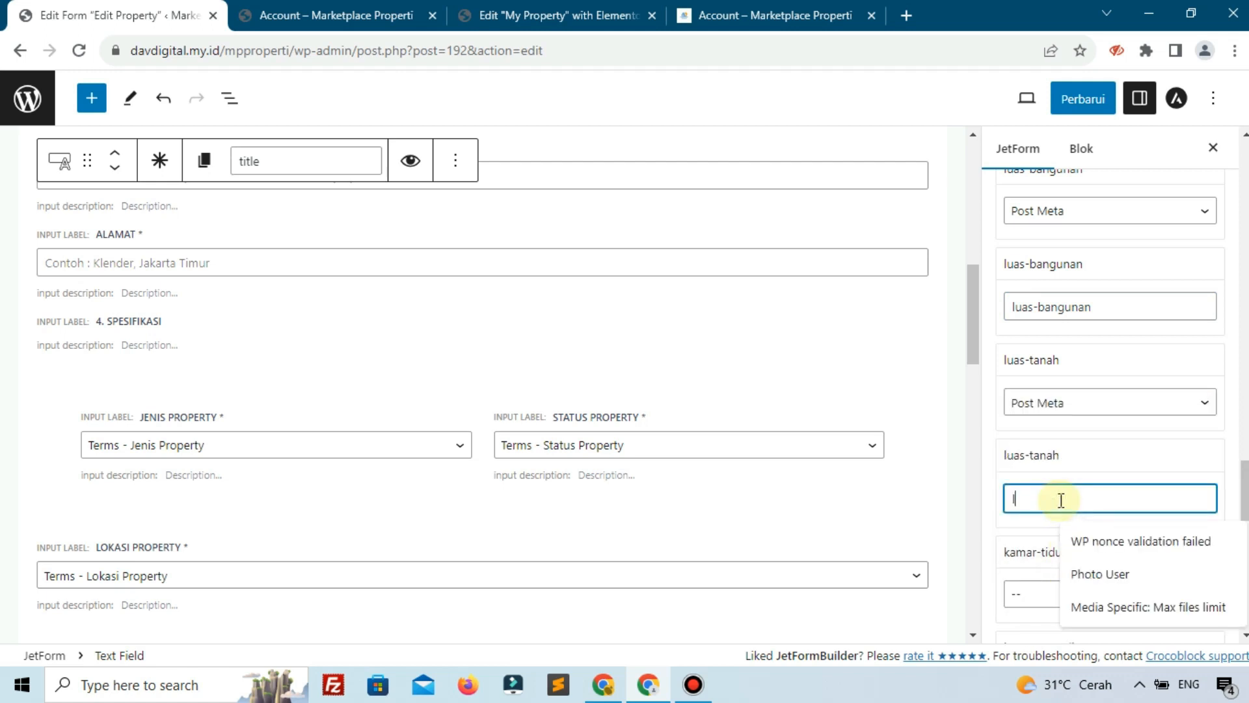
pyautogui.write('uas-tanah')
pyautogui.scroll(-7, 1078, 463)
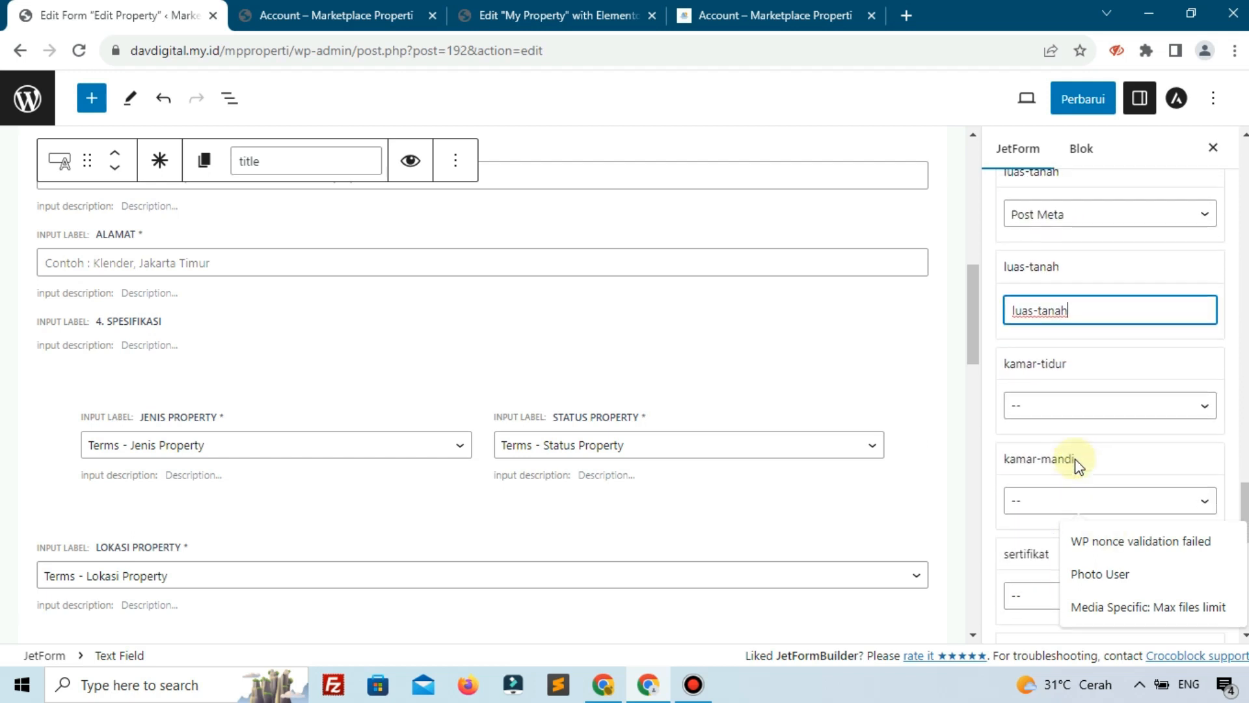
pyautogui.scroll(4, 1078, 463)
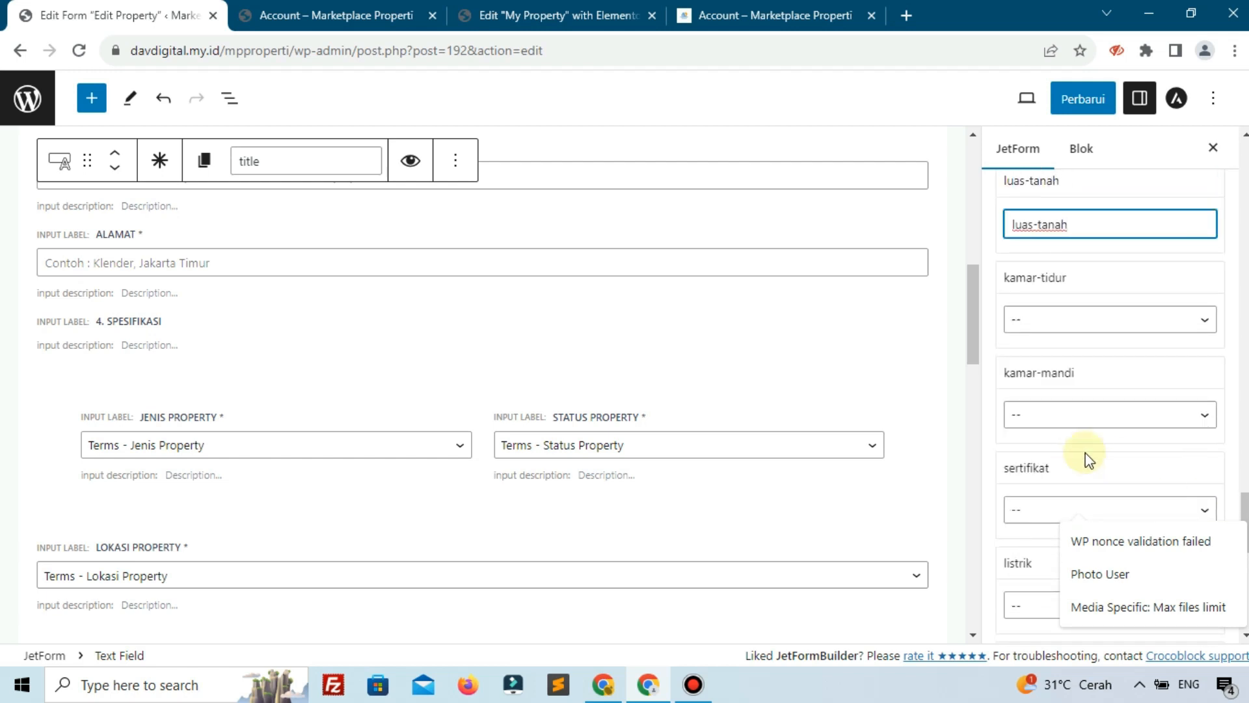
# Map kamar-tidur and kamar-mandi to Post Meta with keys 'kamar-tidur' and 'kamar-mandi'
pyautogui.click(1053, 324)
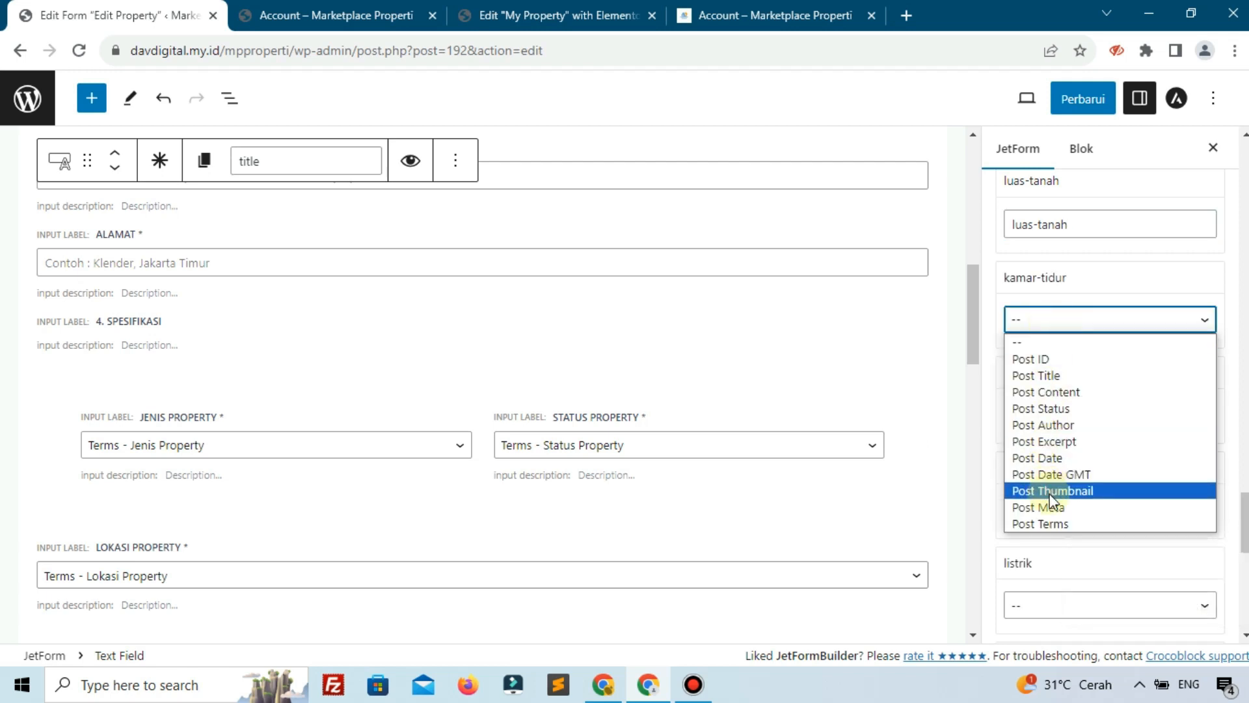
pyautogui.click(1071, 508)
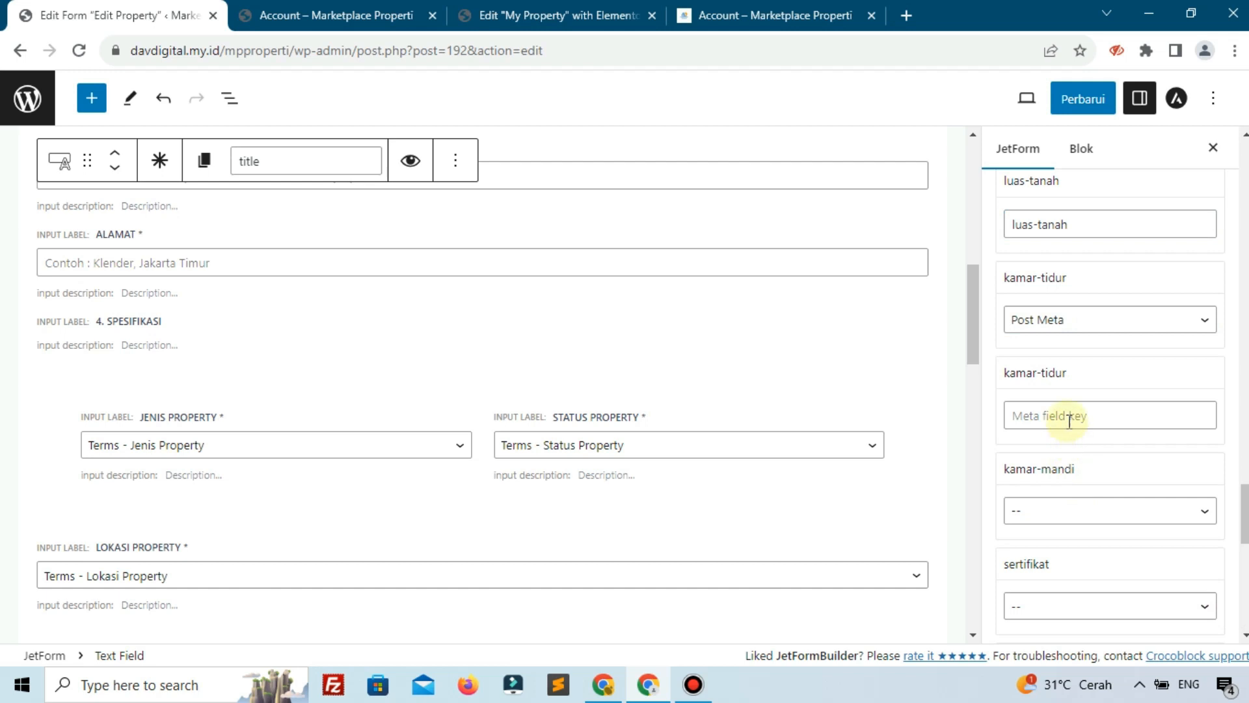
pyautogui.click(1069, 422)
pyautogui.write('ka')
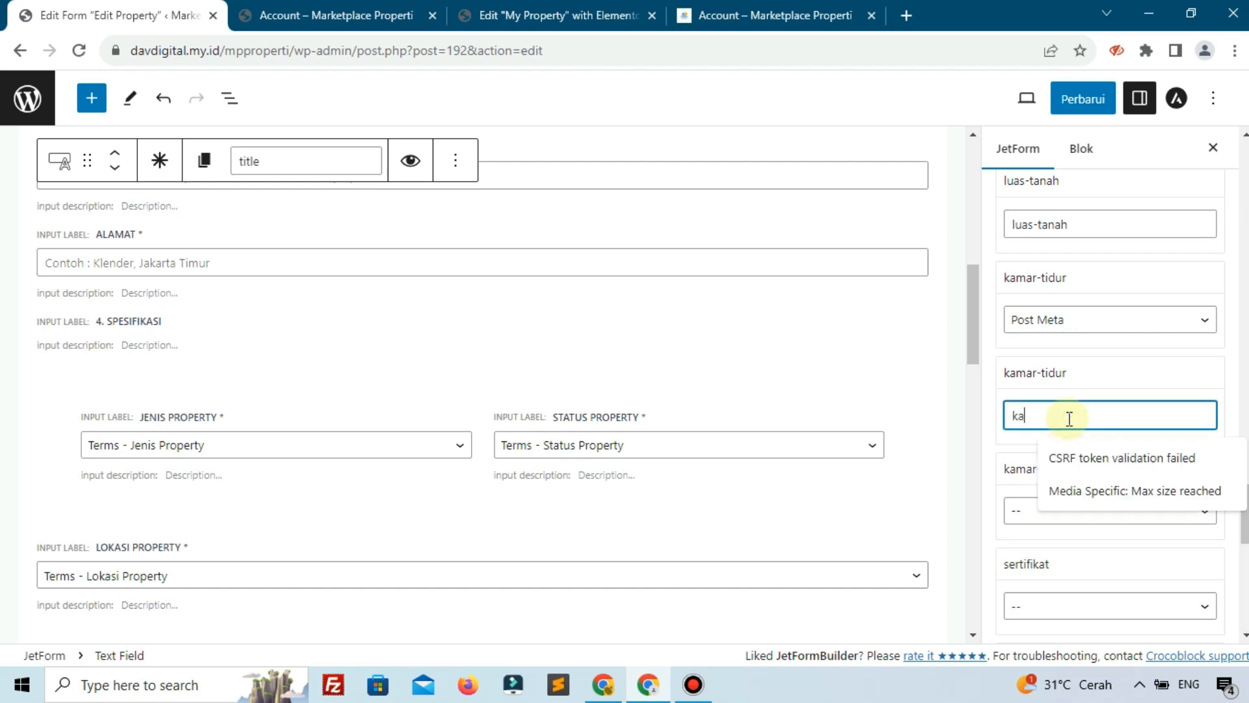
pyautogui.write('mar-tidur')
pyautogui.click(1015, 512)
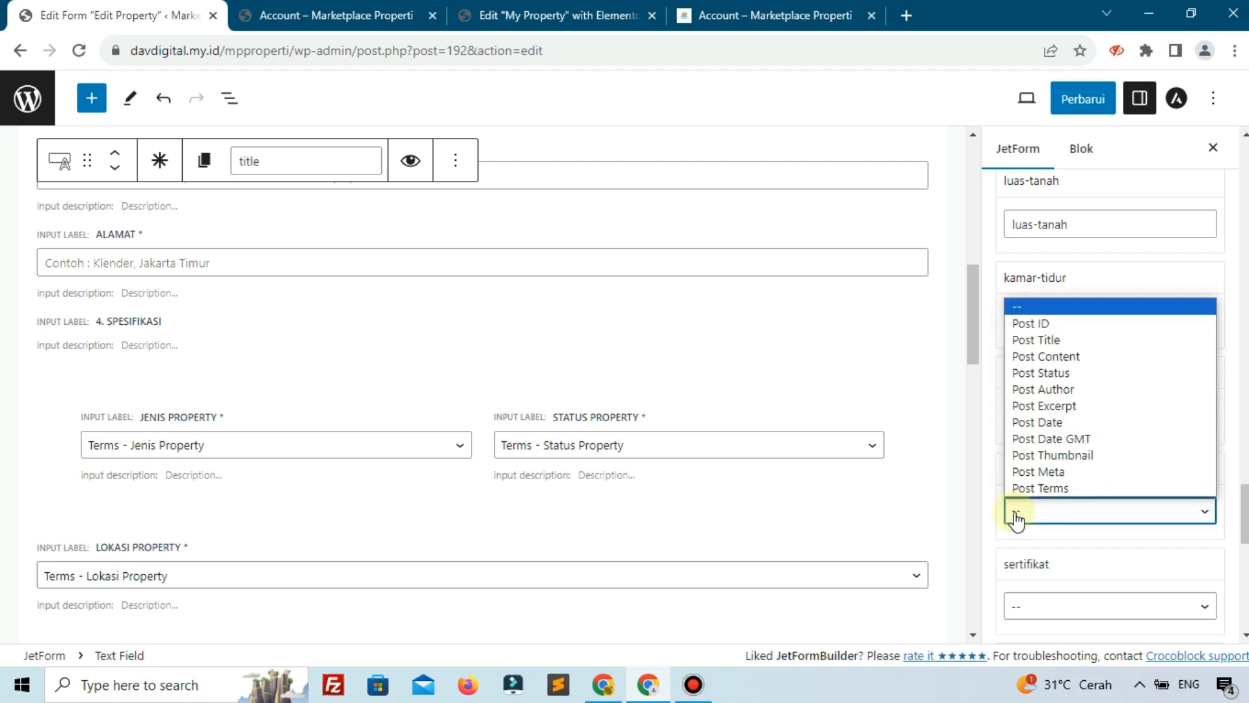
pyautogui.click(1035, 474)
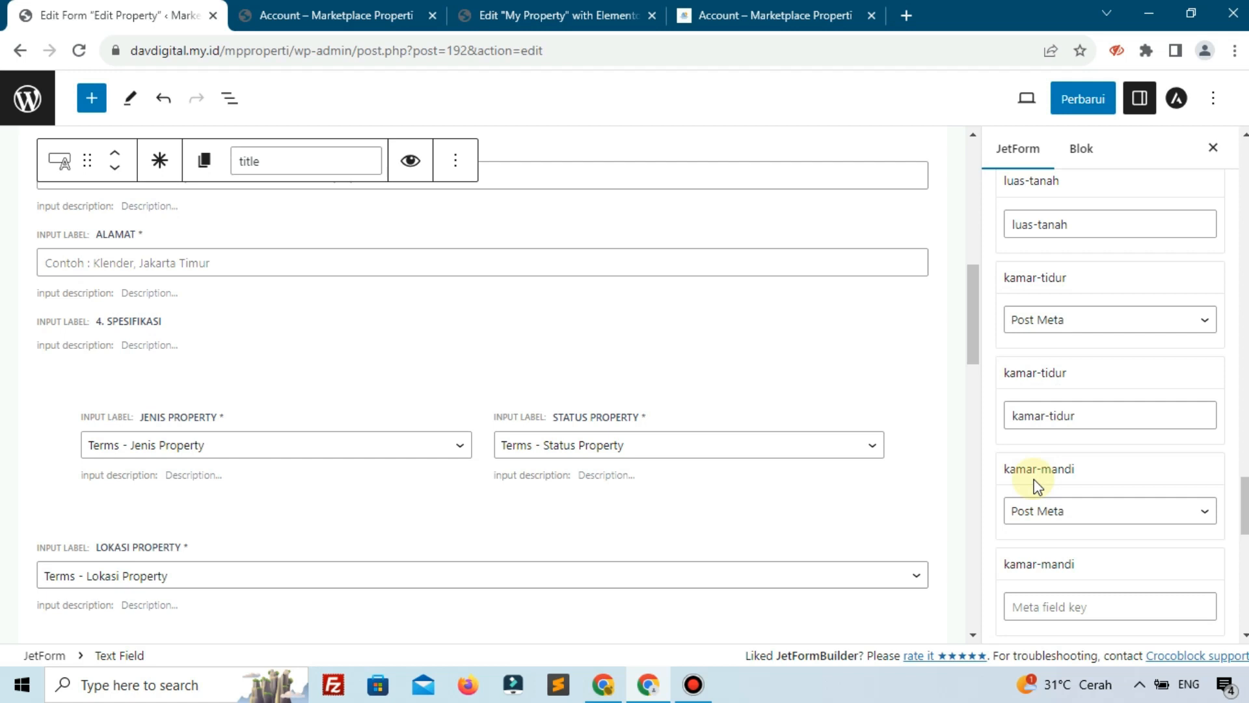
pyautogui.click(1069, 607)
pyautogui.write('kamar-mandi')
# Map sertifikat to Post Meta with key 'sertifikat'
pyautogui.scroll(-2, 1026, 484)
pyautogui.scroll(-3, 1026, 484)
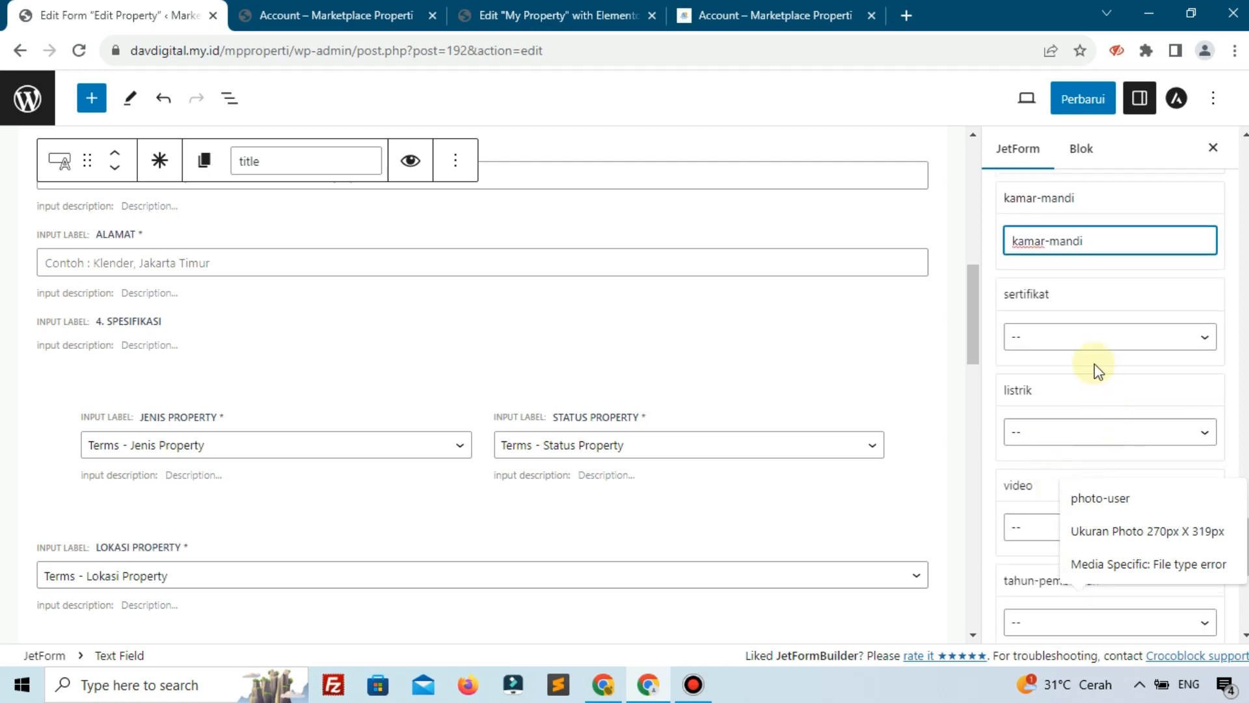
pyautogui.click(1082, 349)
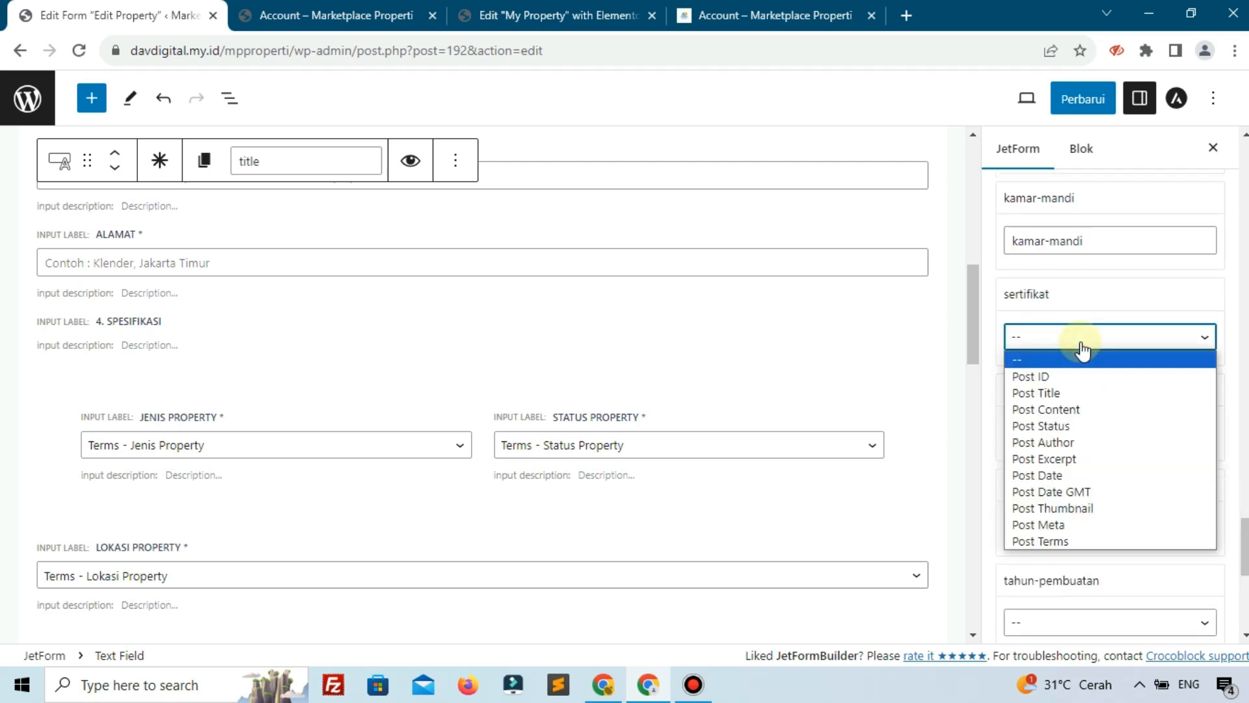
pyautogui.click(1054, 526)
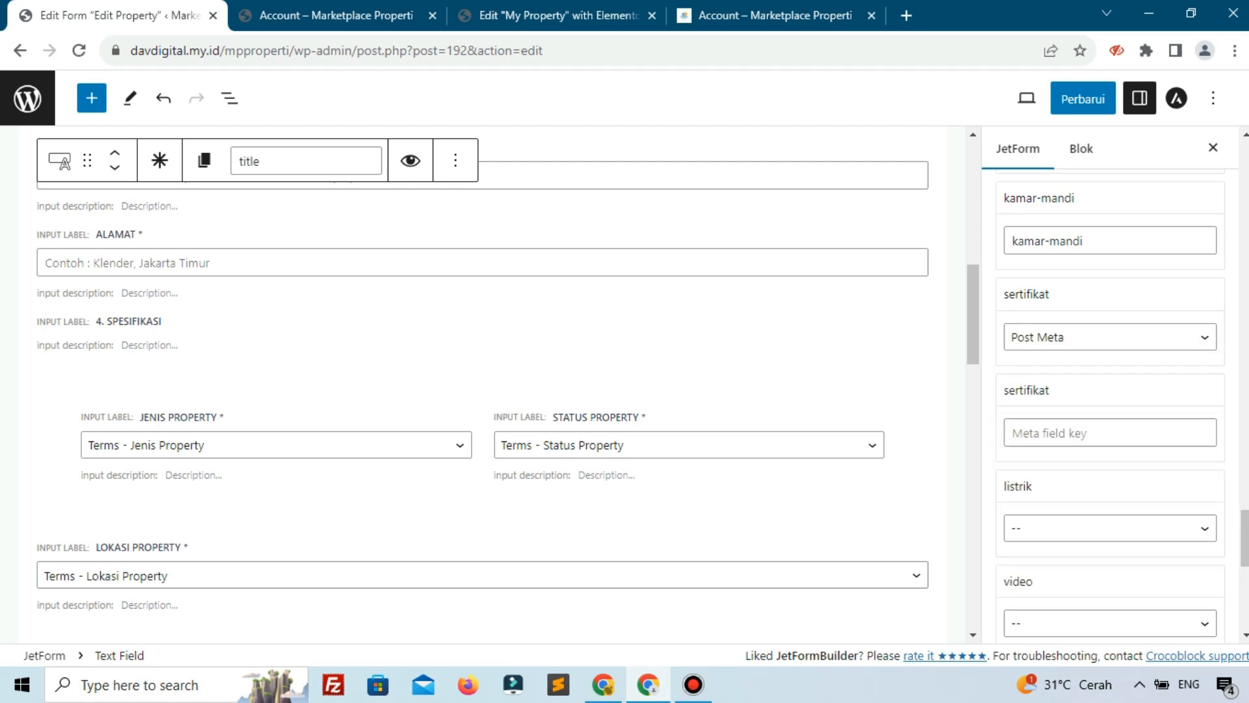
pyautogui.click(1067, 432)
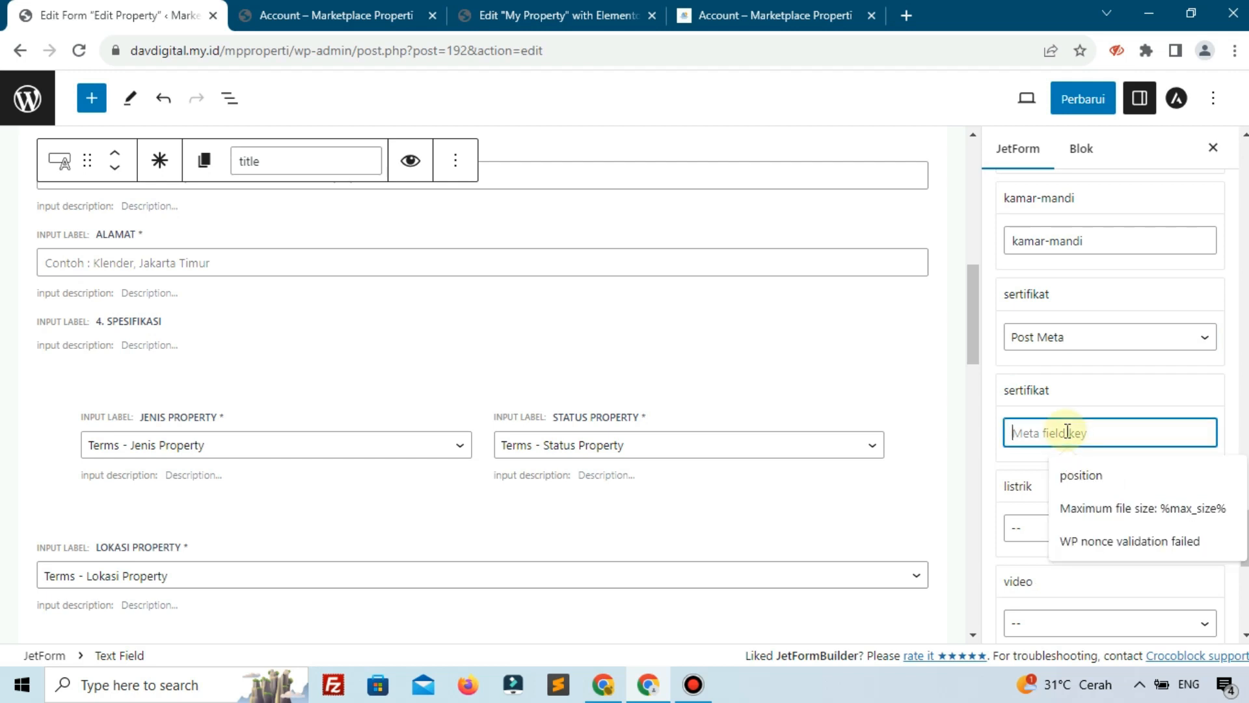
pyautogui.write('sertifikat')
pyautogui.scroll(-3, 1063, 422)
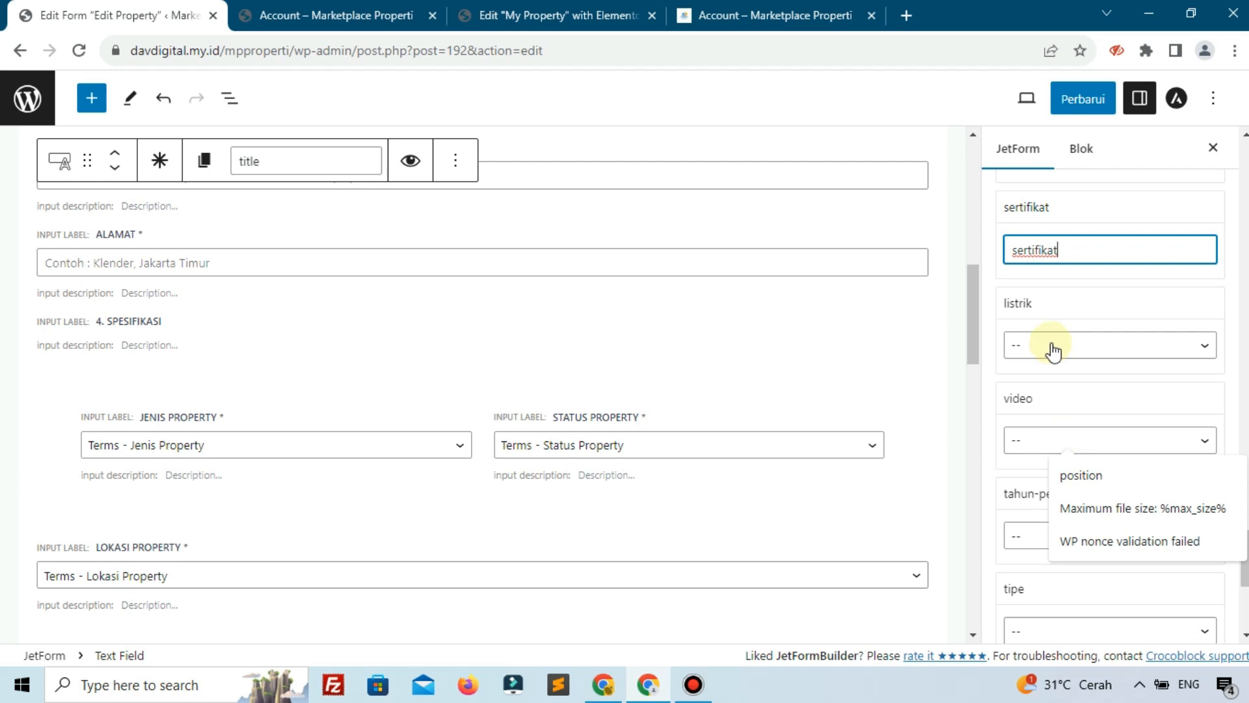
# Map listrik and video to Post Meta with keys 'listrik' and 'video'
pyautogui.click(1052, 350)
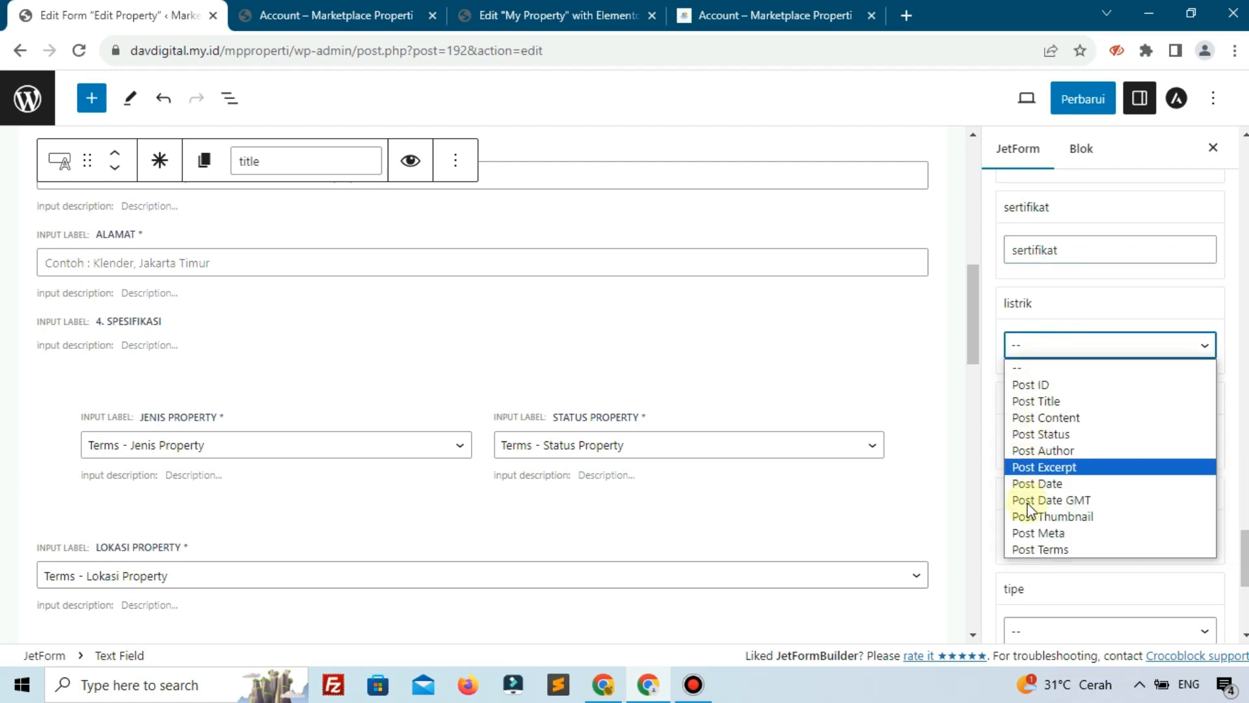
pyautogui.click(1035, 534)
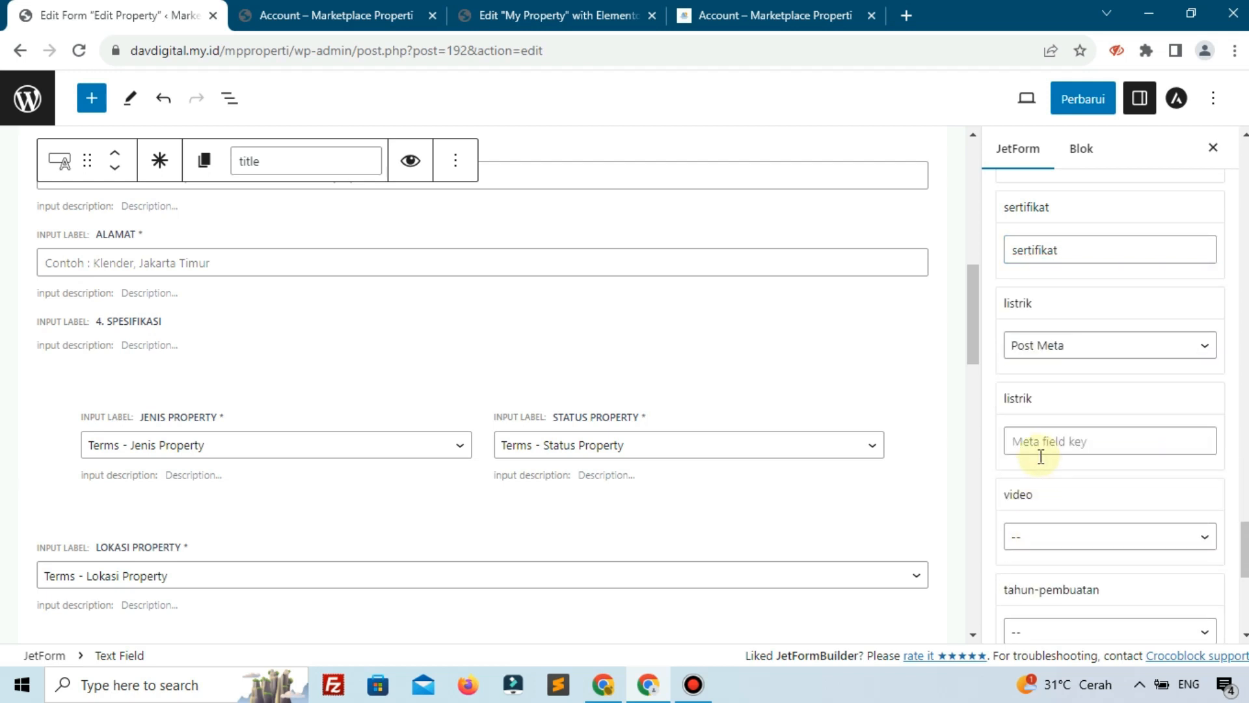
pyautogui.click(1048, 442)
pyautogui.write('listrik')
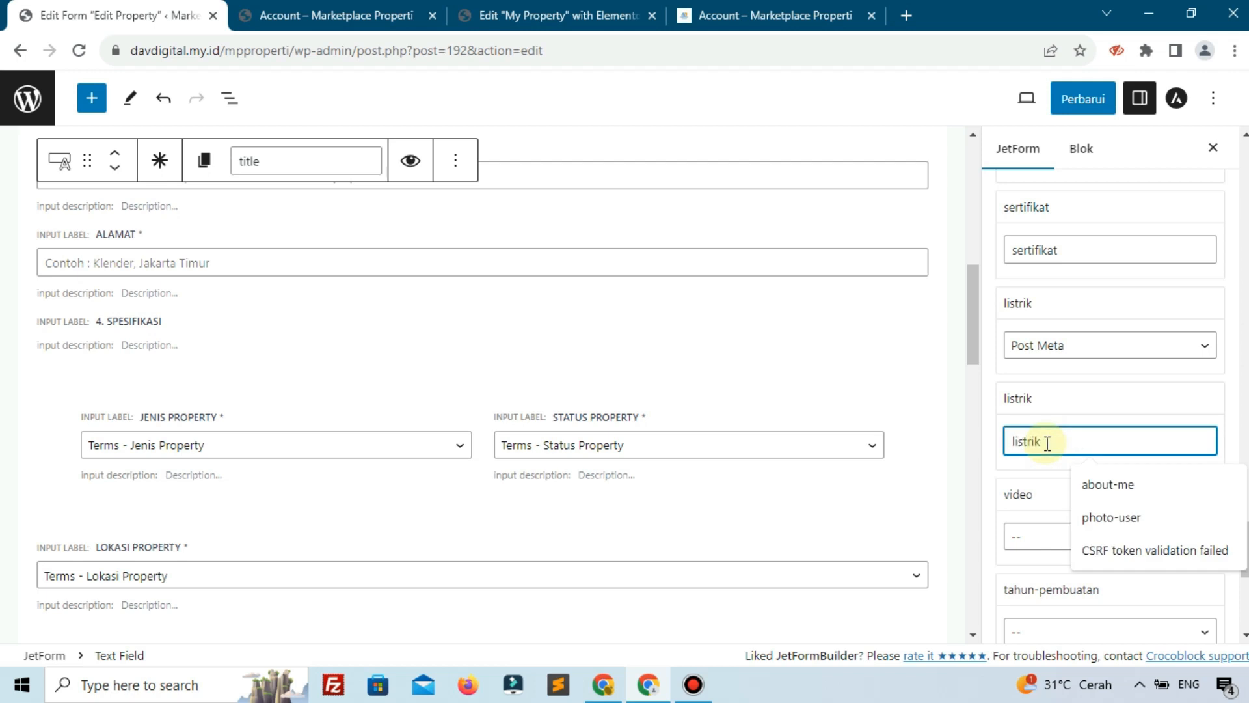
pyautogui.scroll(-3, 1048, 442)
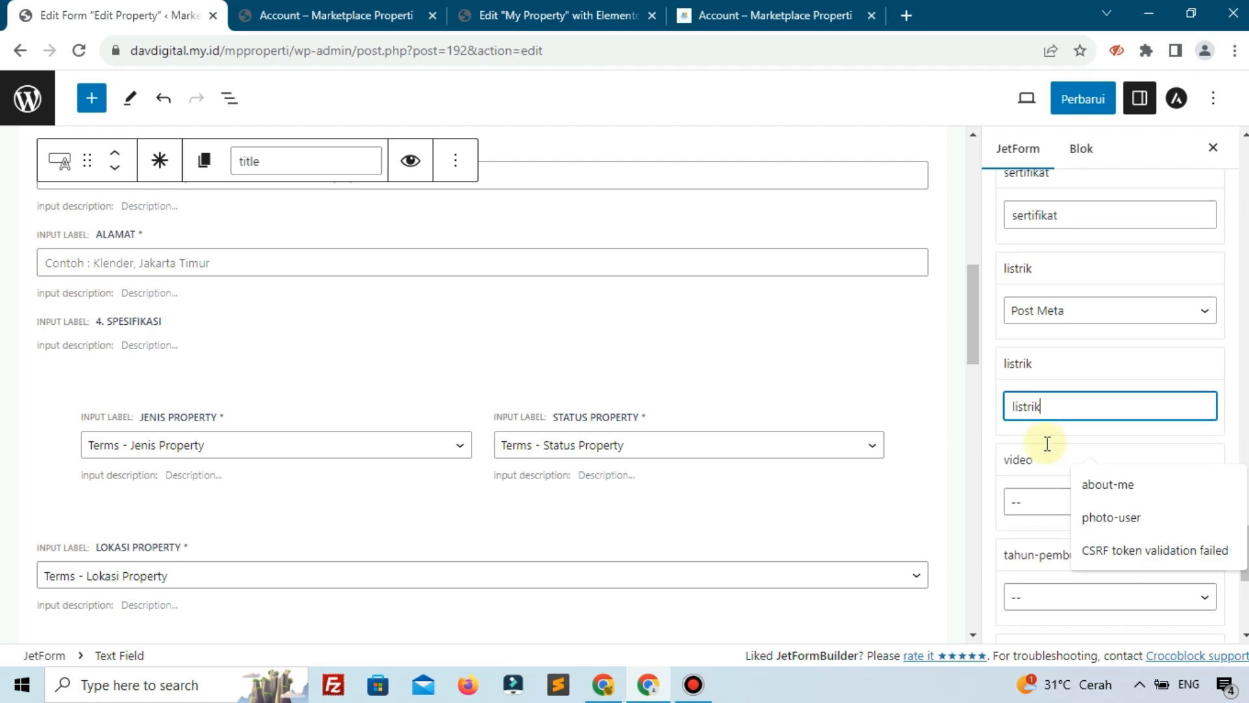
pyautogui.click(1054, 352)
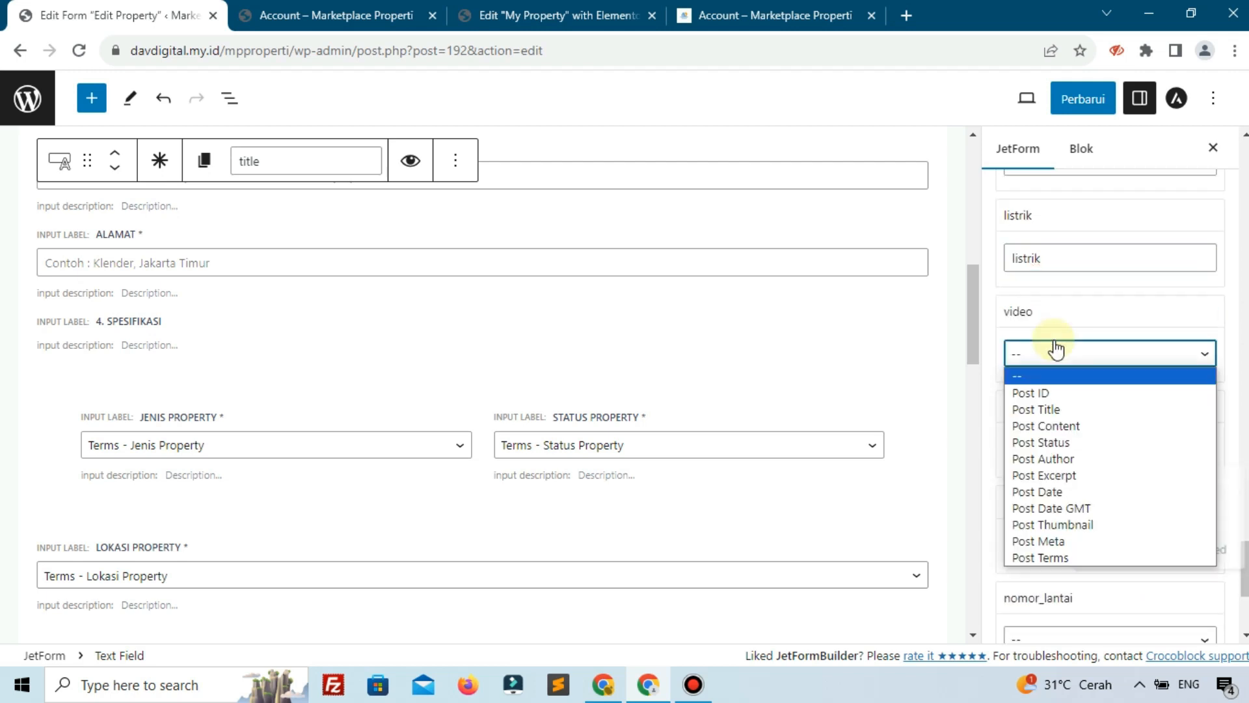
pyautogui.click(1041, 541)
pyautogui.click(1059, 450)
pyautogui.write('video')
pyautogui.scroll(-3, 1060, 449)
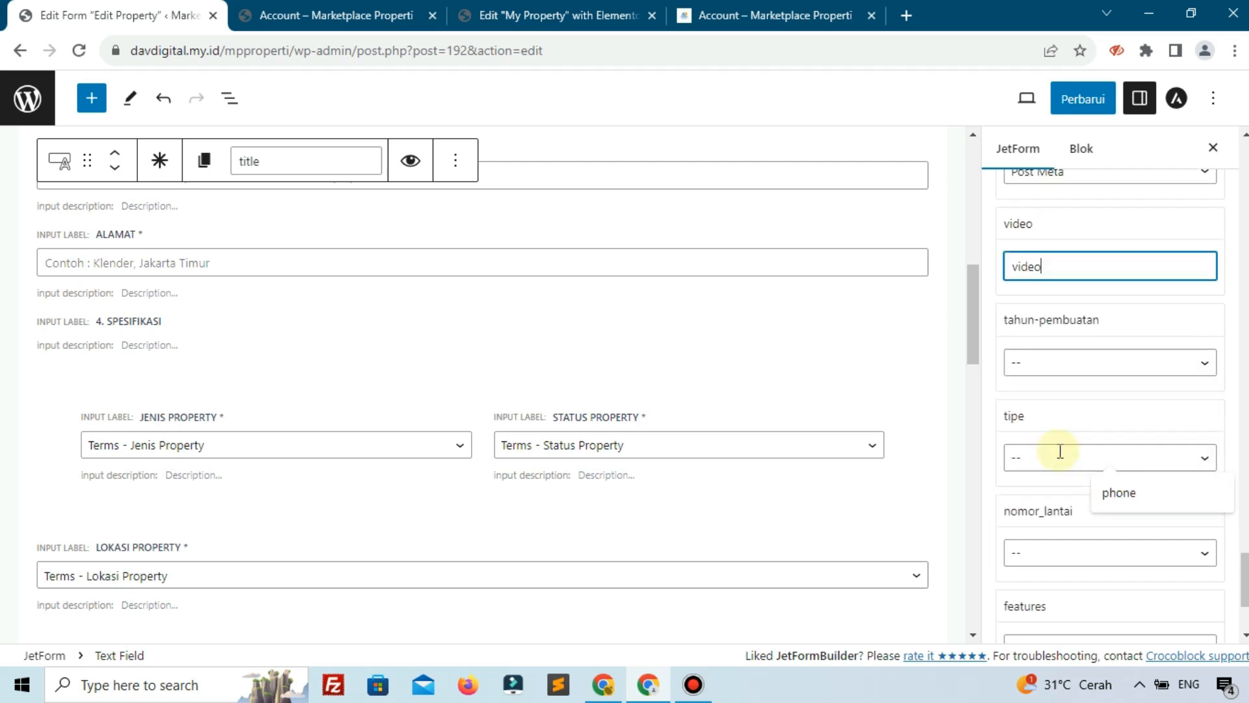
# Map tahun-pembuatan to Post Meta with key 'tahun-pembuatan'
pyautogui.click(1060, 364)
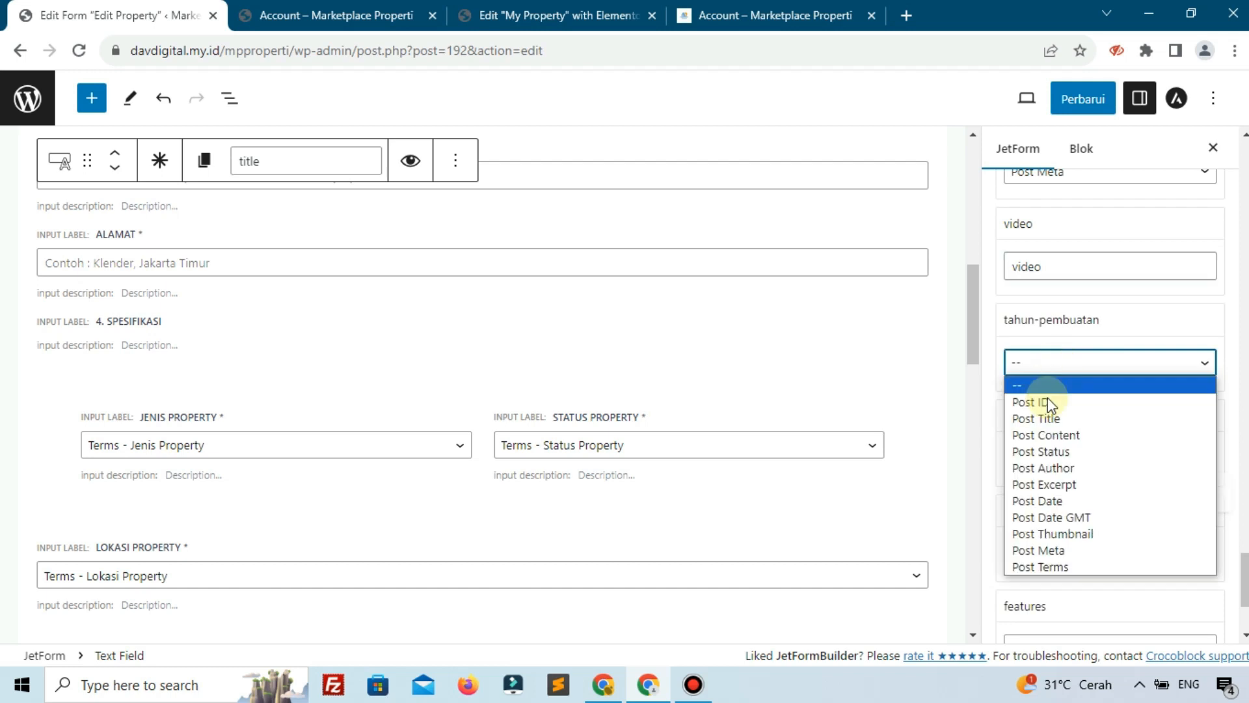
pyautogui.click(1054, 551)
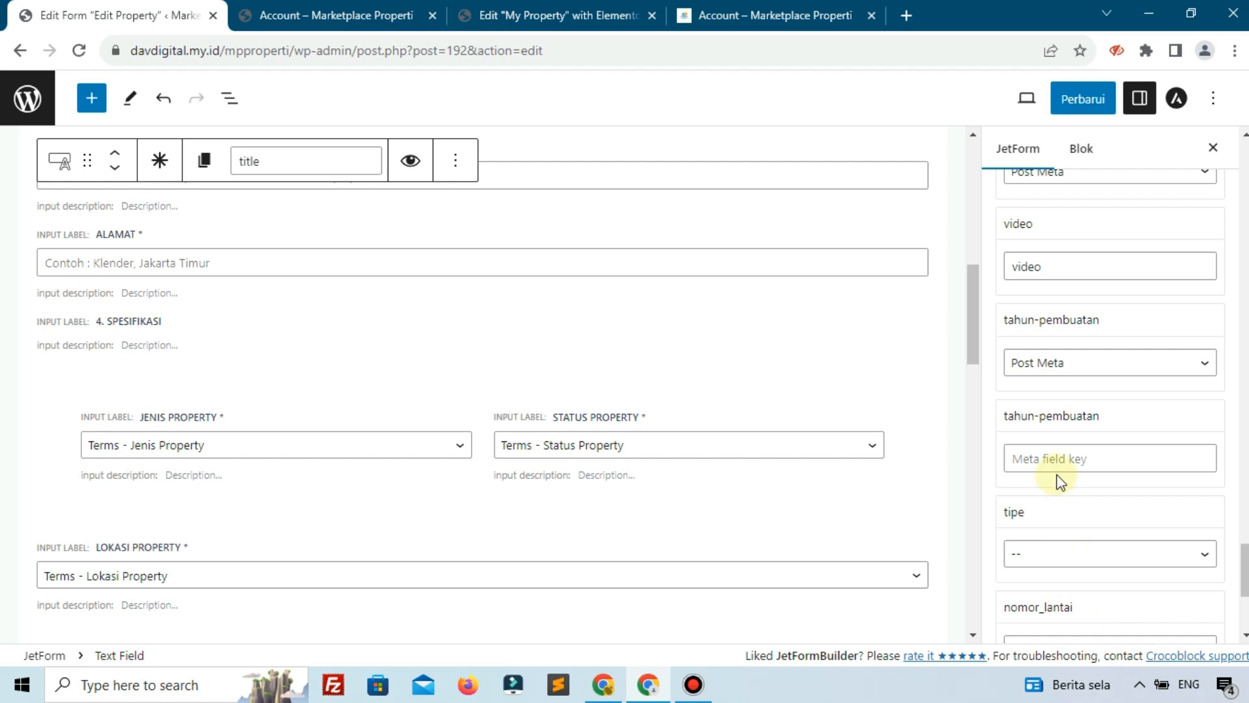
pyautogui.click(1065, 456)
pyautogui.write('tah')
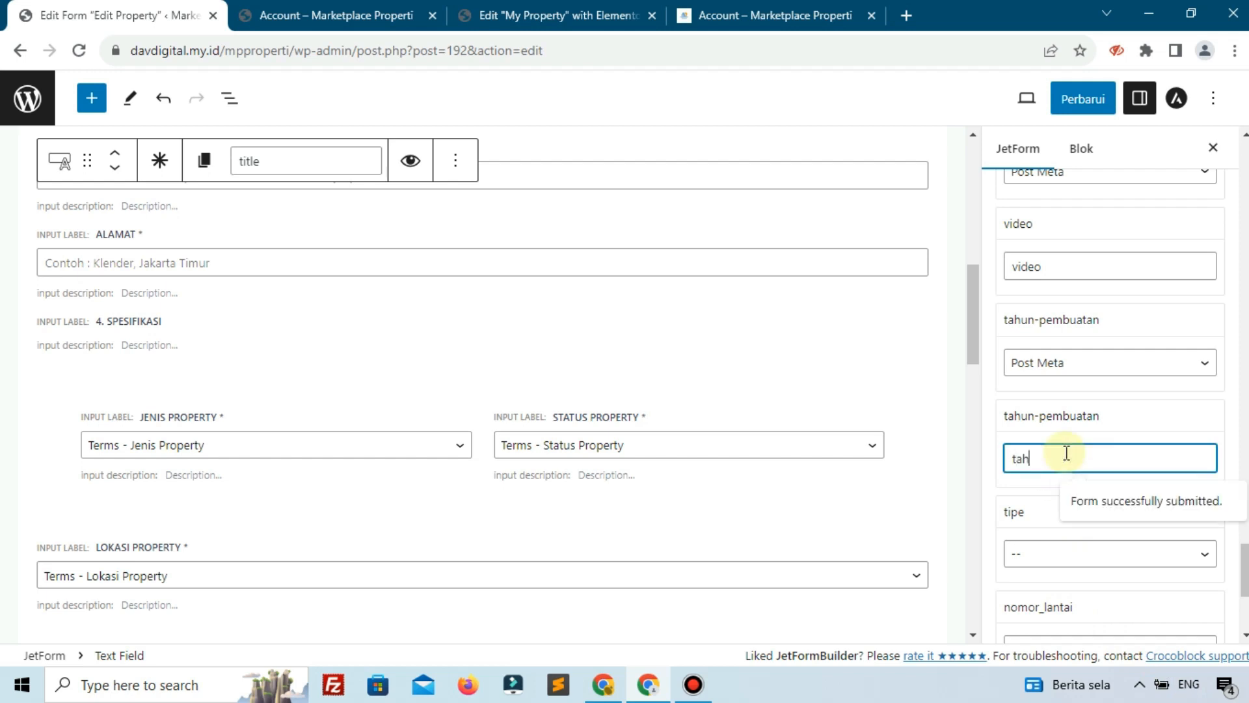
pyautogui.write('un-pembuatan')
pyautogui.scroll(-3, 1066, 453)
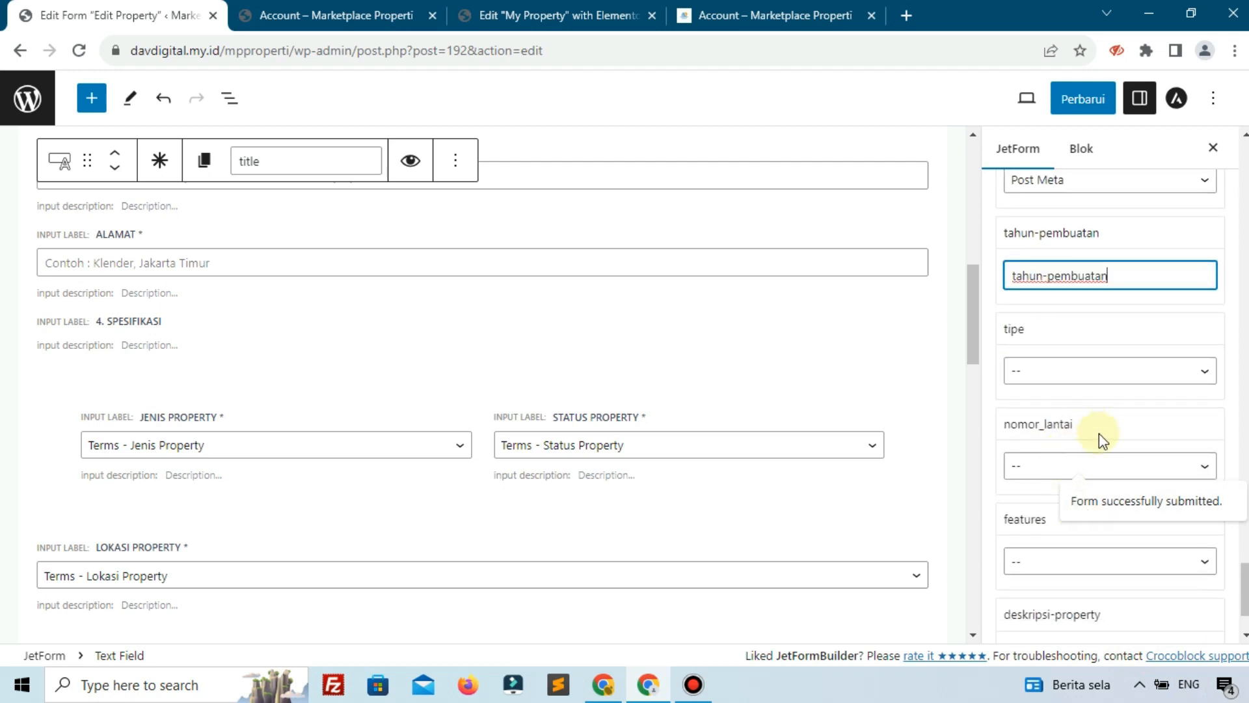
# Prefill the tipe field from the 'tipe' Post Meta key
pyautogui.click(1086, 376)
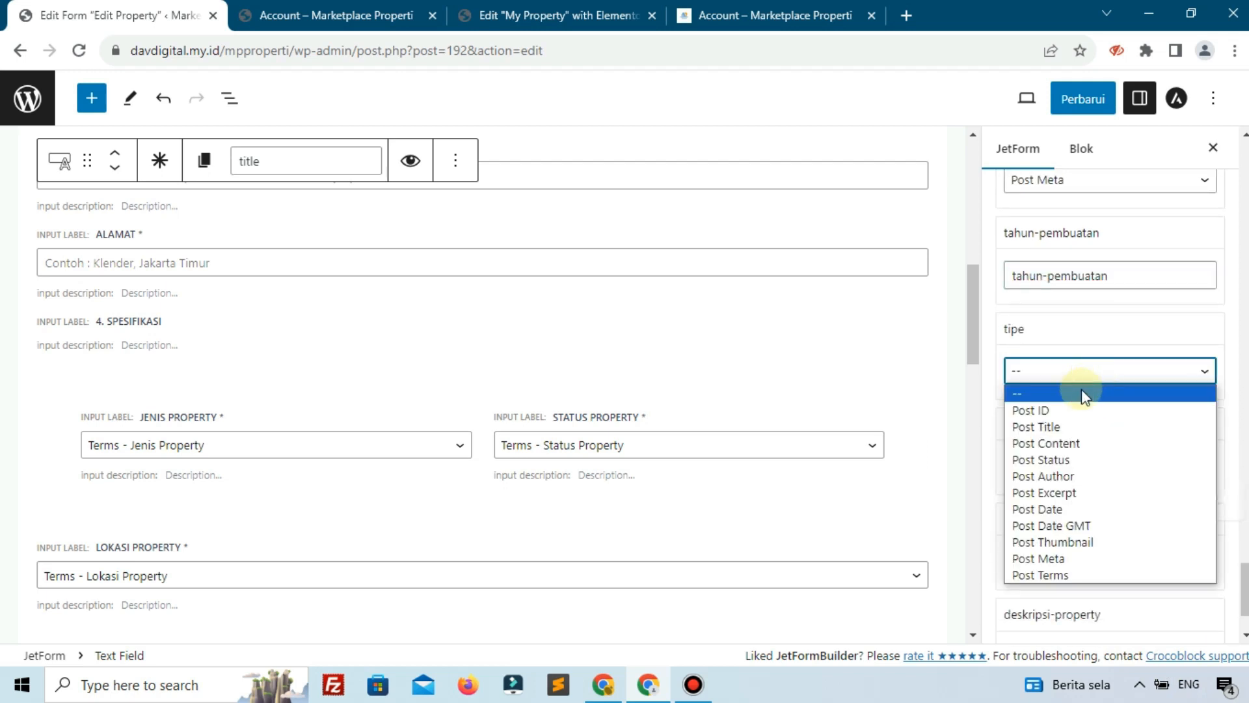
pyautogui.click(1041, 559)
pyautogui.click(1071, 469)
pyautogui.write('tipe')
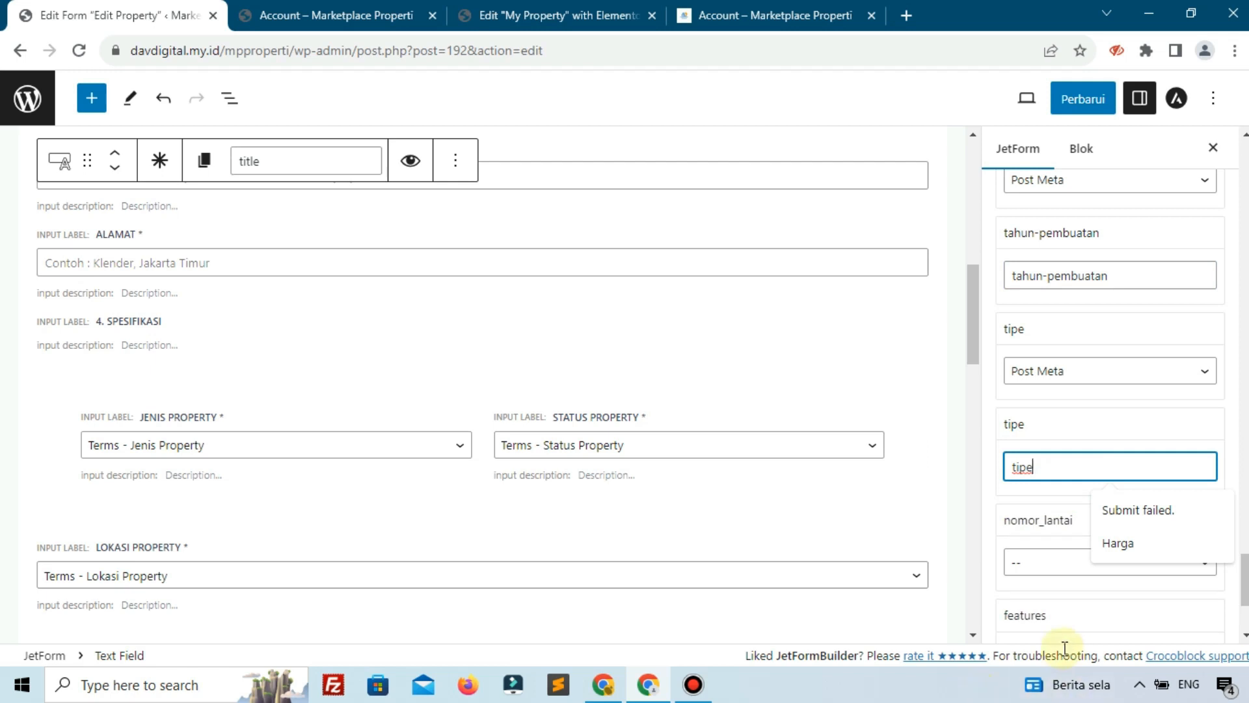
# Prefill the nomor_lantai field from the 'nomor_lantai' Post Meta key
pyautogui.click(1023, 563)
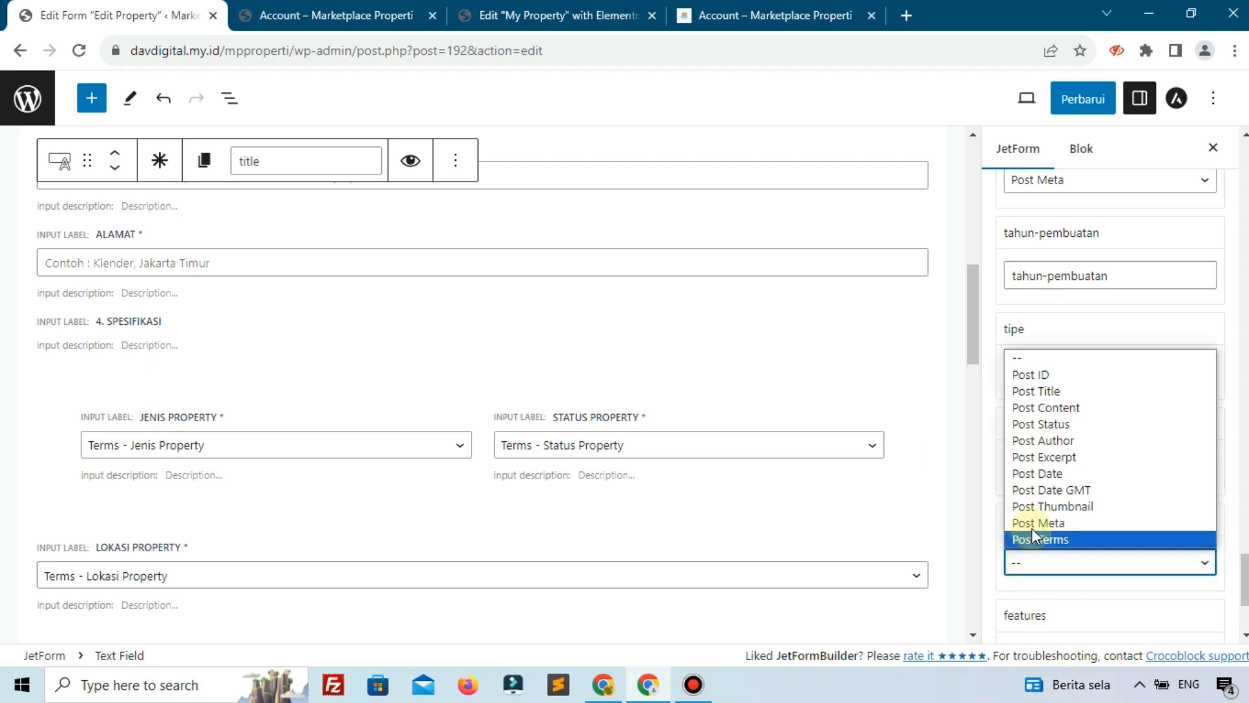
pyautogui.click(1031, 526)
pyautogui.moveTo(1004, 519); pyautogui.dragTo(1072, 515)
pyautogui.rightClick(1063, 515)
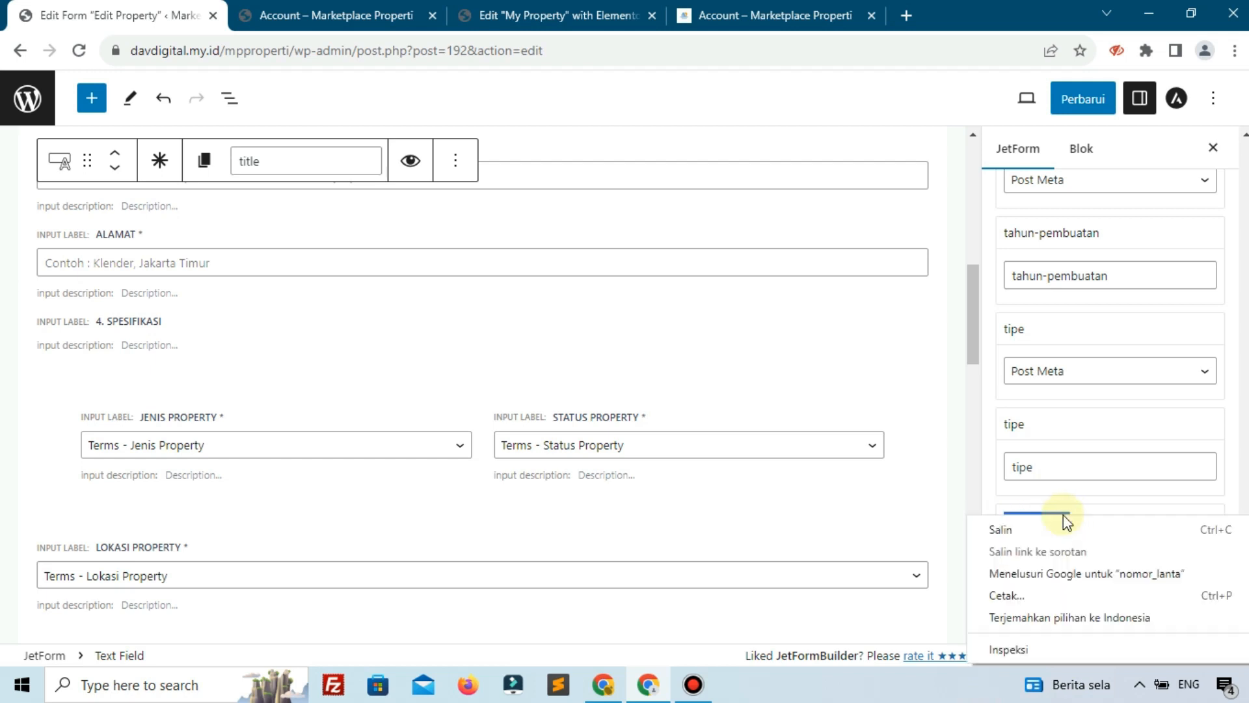
pyautogui.click(1032, 530)
pyautogui.scroll(-1, 1035, 537)
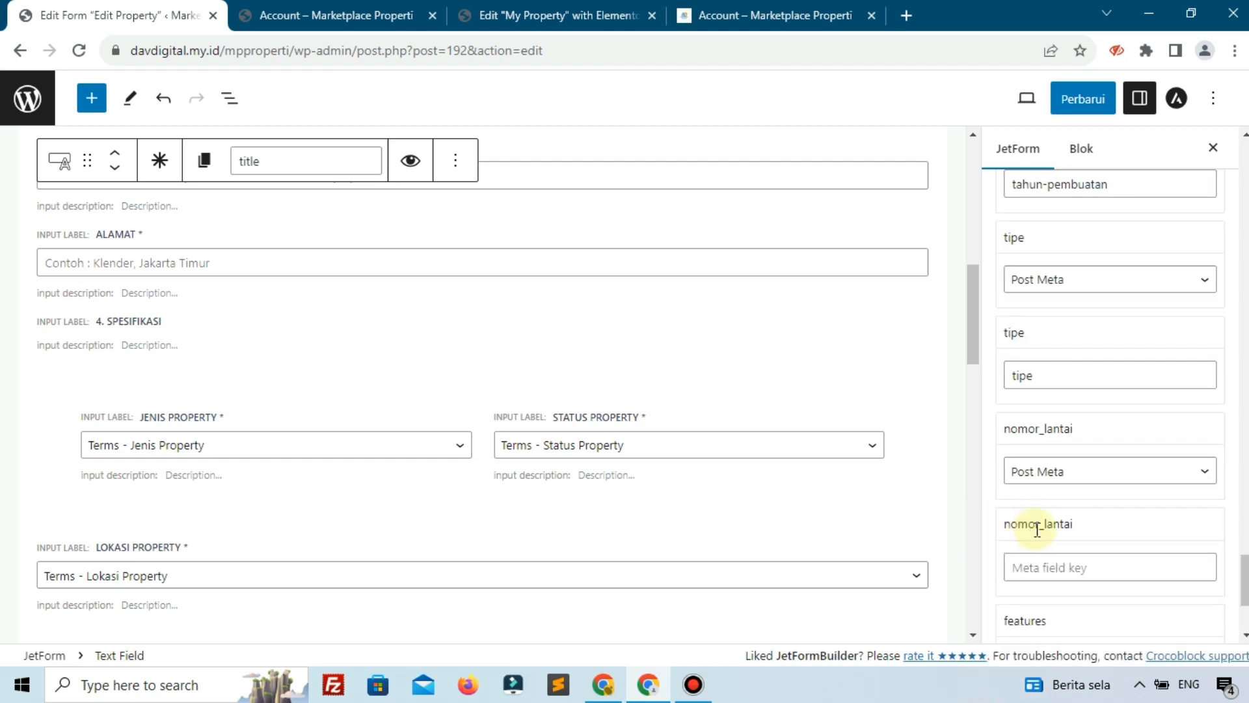
pyautogui.click(1067, 568)
pyautogui.write('nom')
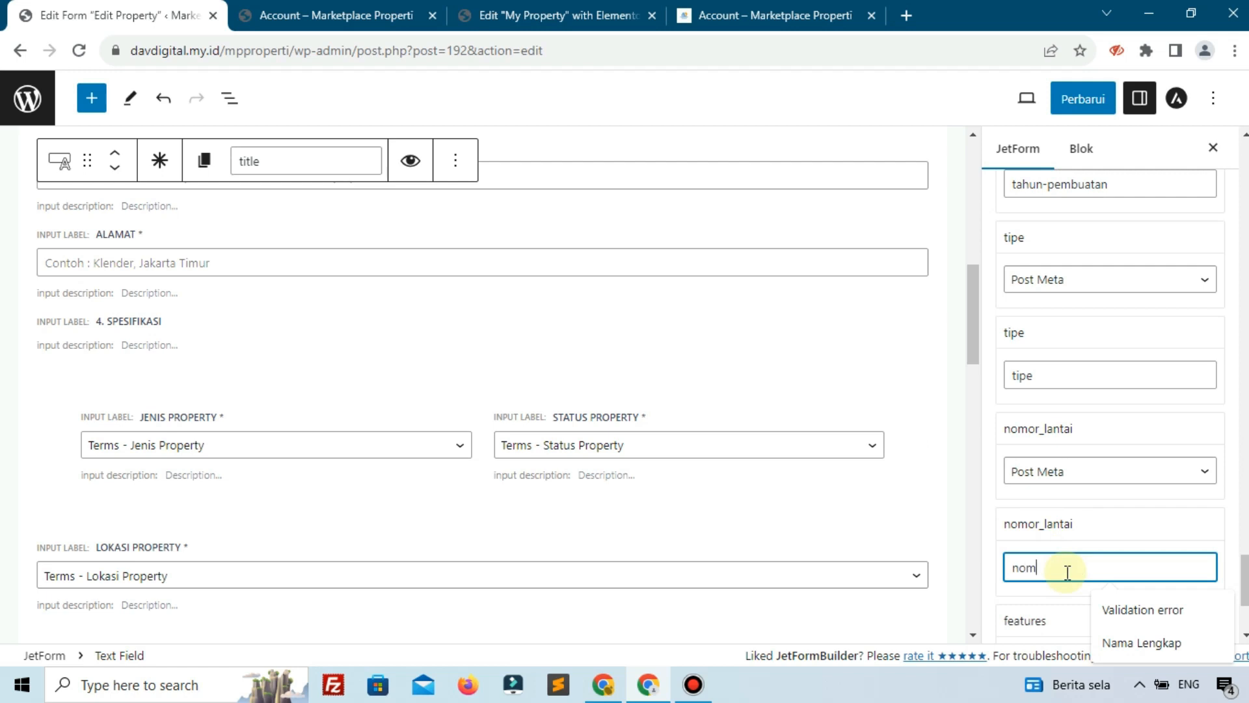
pyautogui.write('or_lantai')
# Prefill the features field from the 'features' Post Meta key
pyautogui.scroll(-3, 1067, 566)
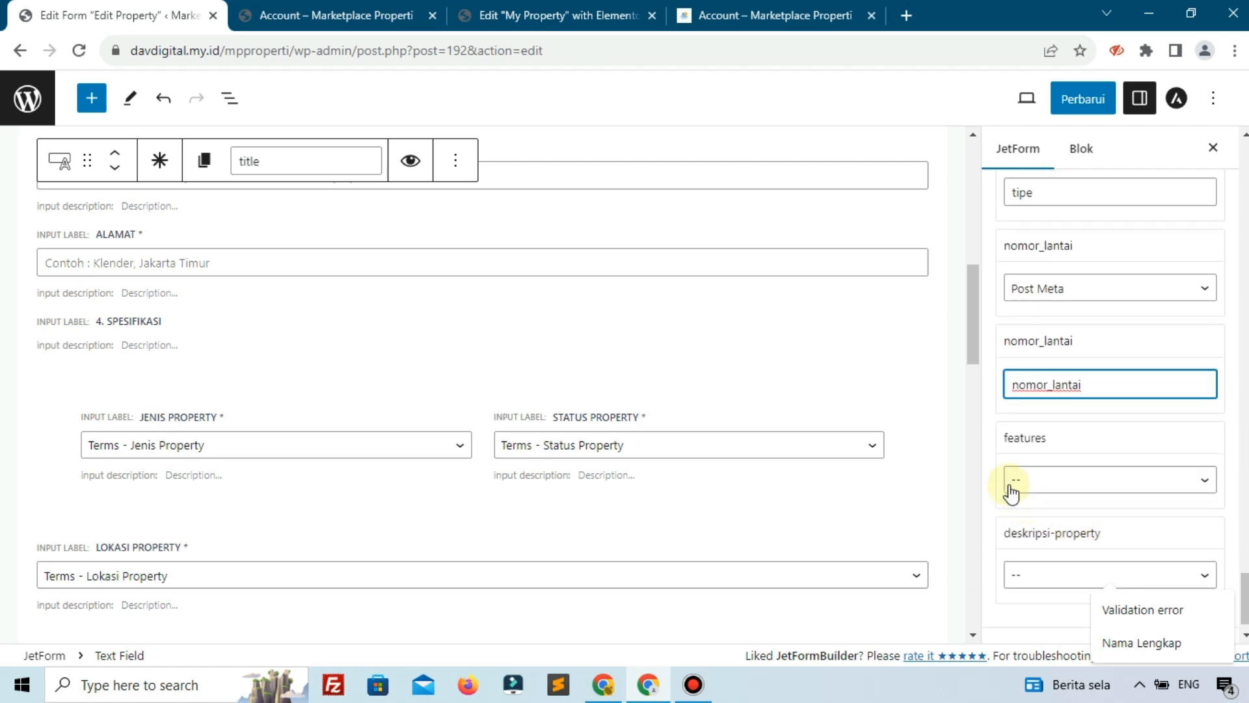
pyautogui.click(1012, 484)
pyautogui.click(1035, 481)
pyautogui.click(1049, 480)
pyautogui.click(1048, 443)
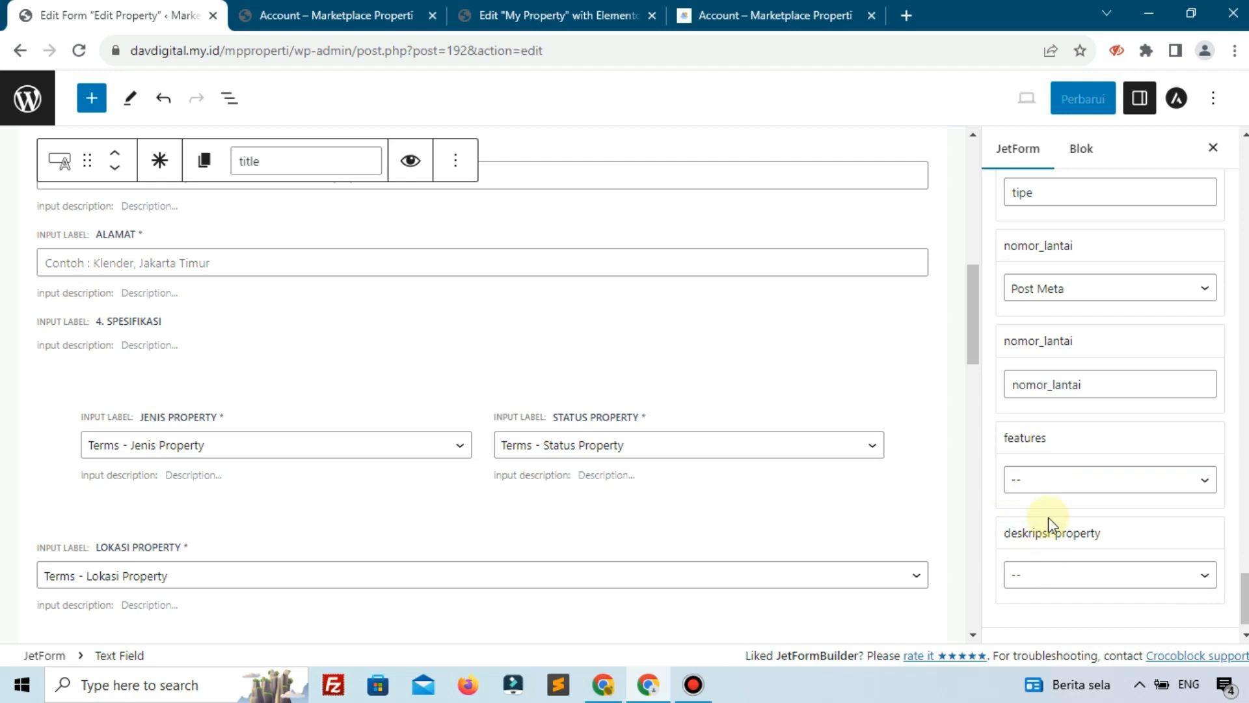
pyautogui.click(1043, 483)
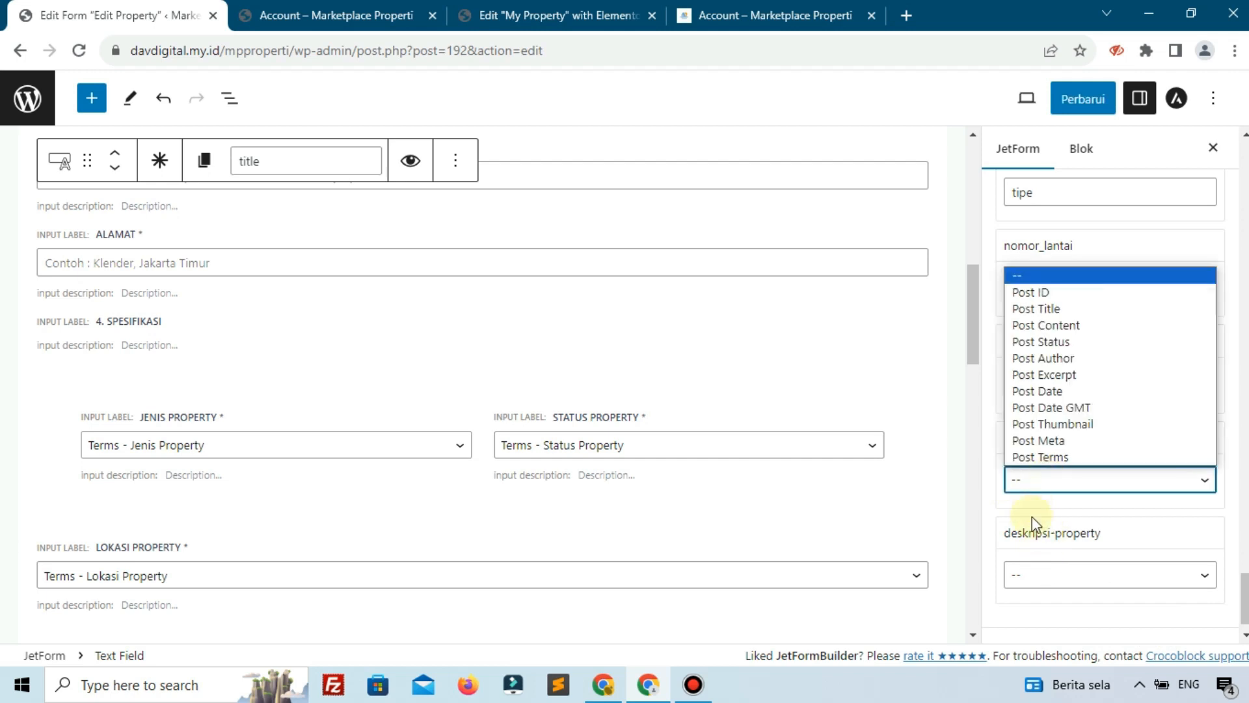
pyautogui.click(1038, 445)
pyautogui.click(1056, 576)
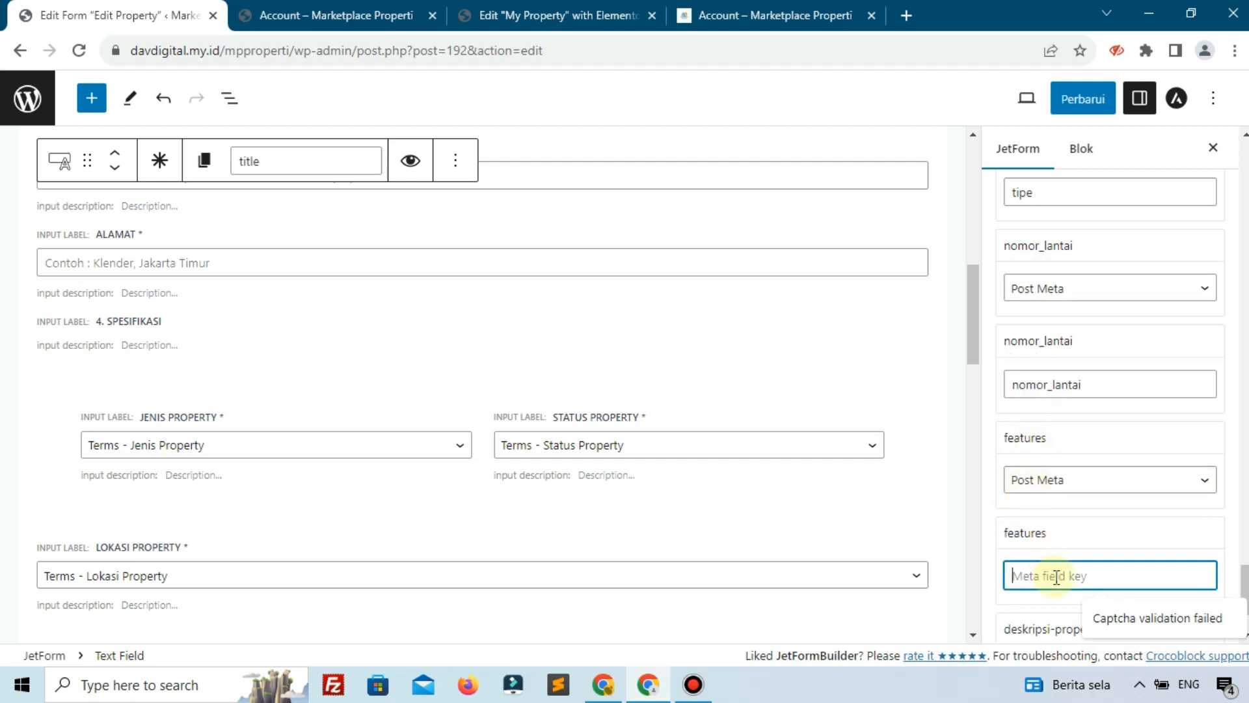
pyautogui.write('features')
# Prefill deskripsi-property from the 'deskripsi-property' Post Meta key and save the form
pyautogui.scroll(-2, 1063, 550)
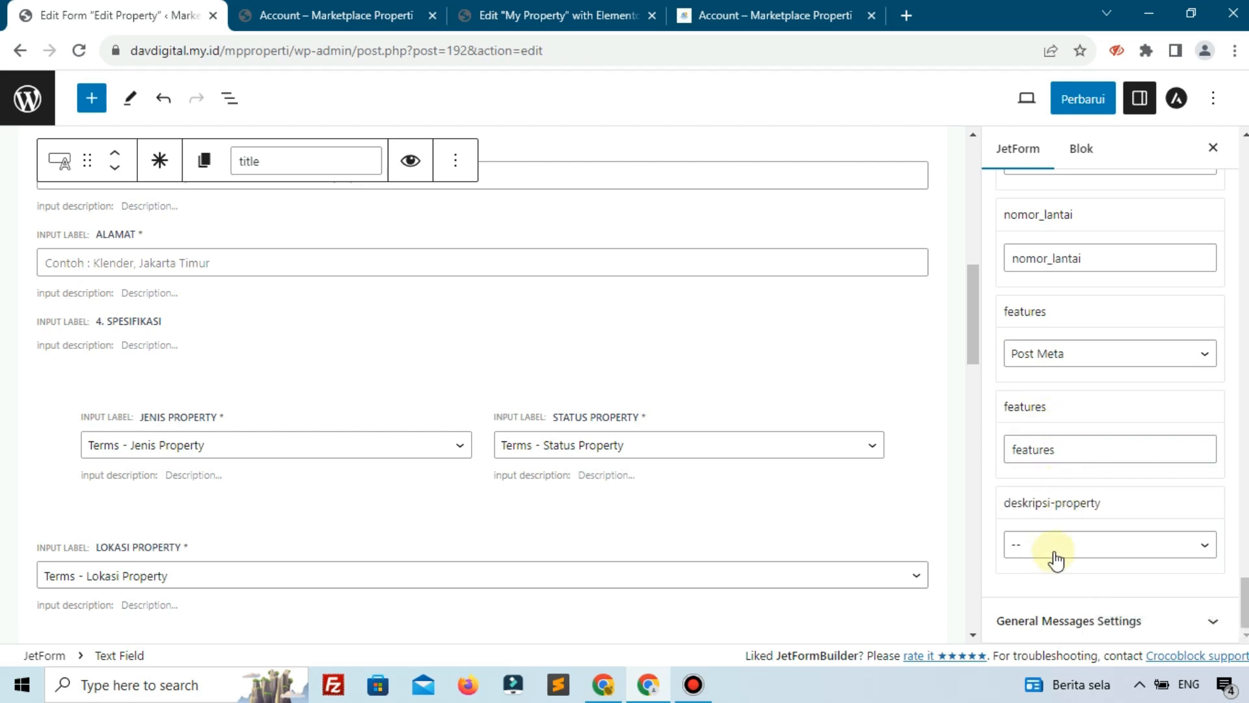
pyautogui.click(1055, 557)
pyautogui.click(1041, 506)
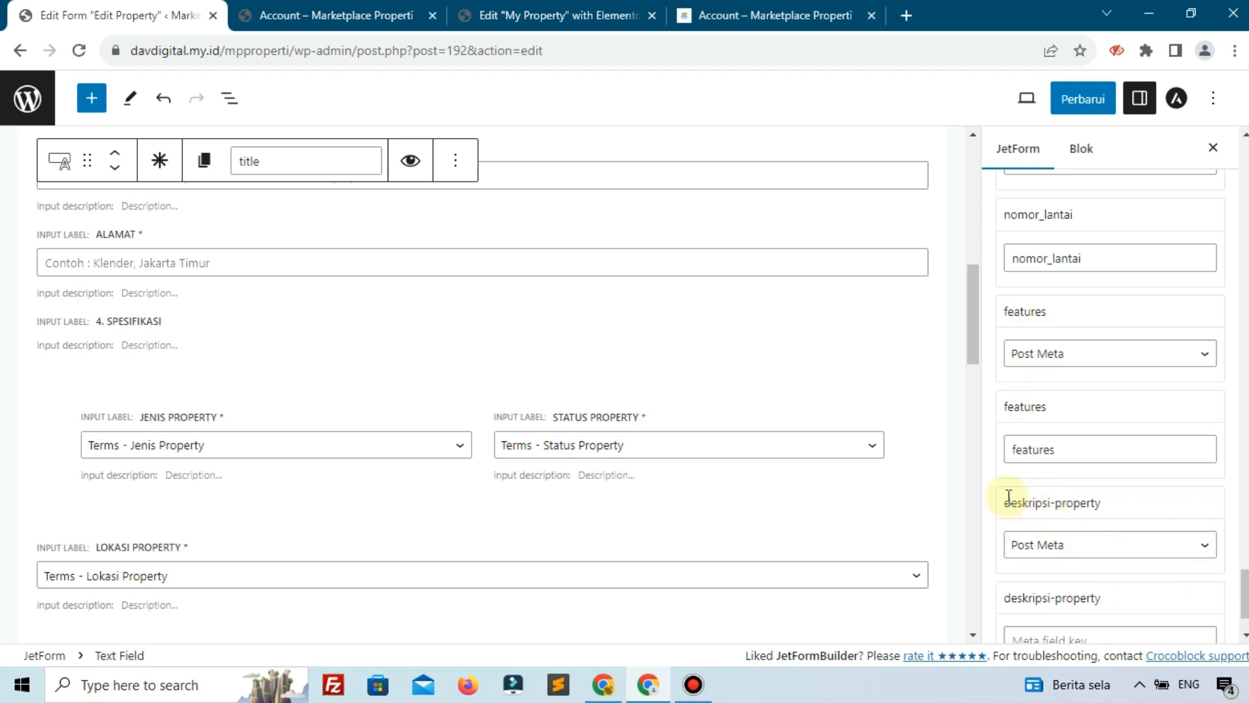
pyautogui.moveTo(1008, 496); pyautogui.dragTo(1117, 503)
pyautogui.scroll(-2, 1106, 504)
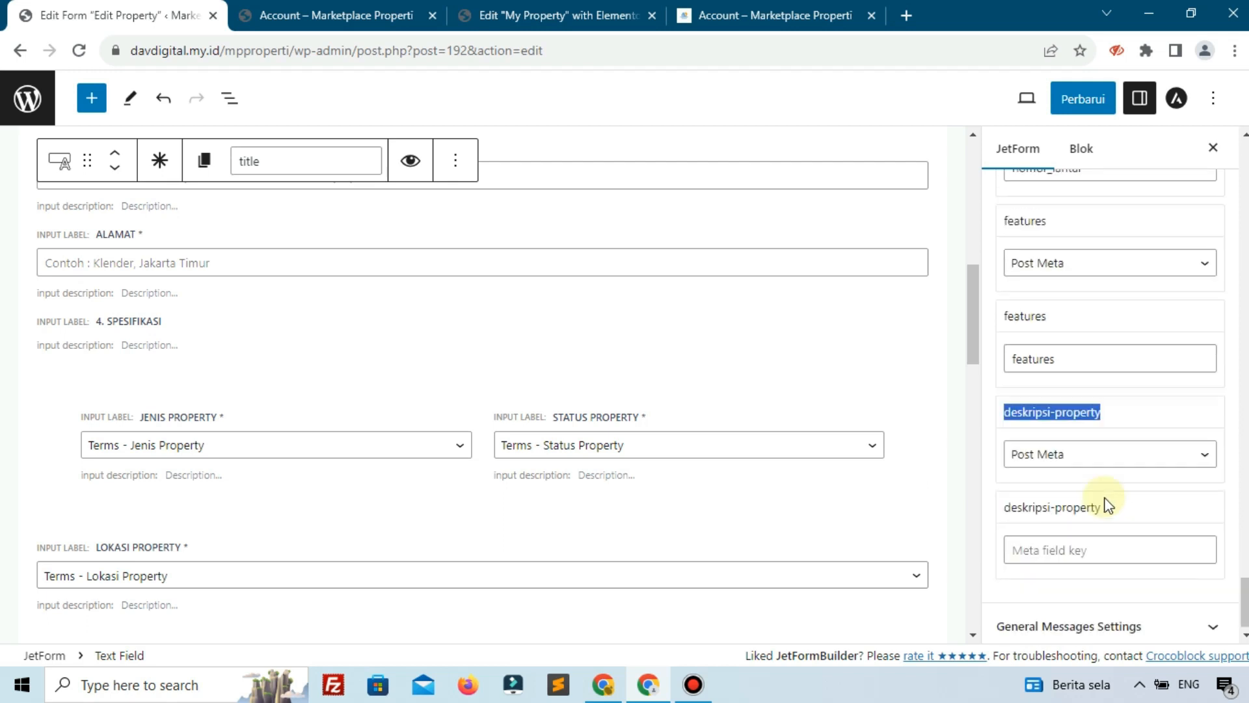
pyautogui.click(1080, 544)
pyautogui.hotkey('ctrl', 'v')
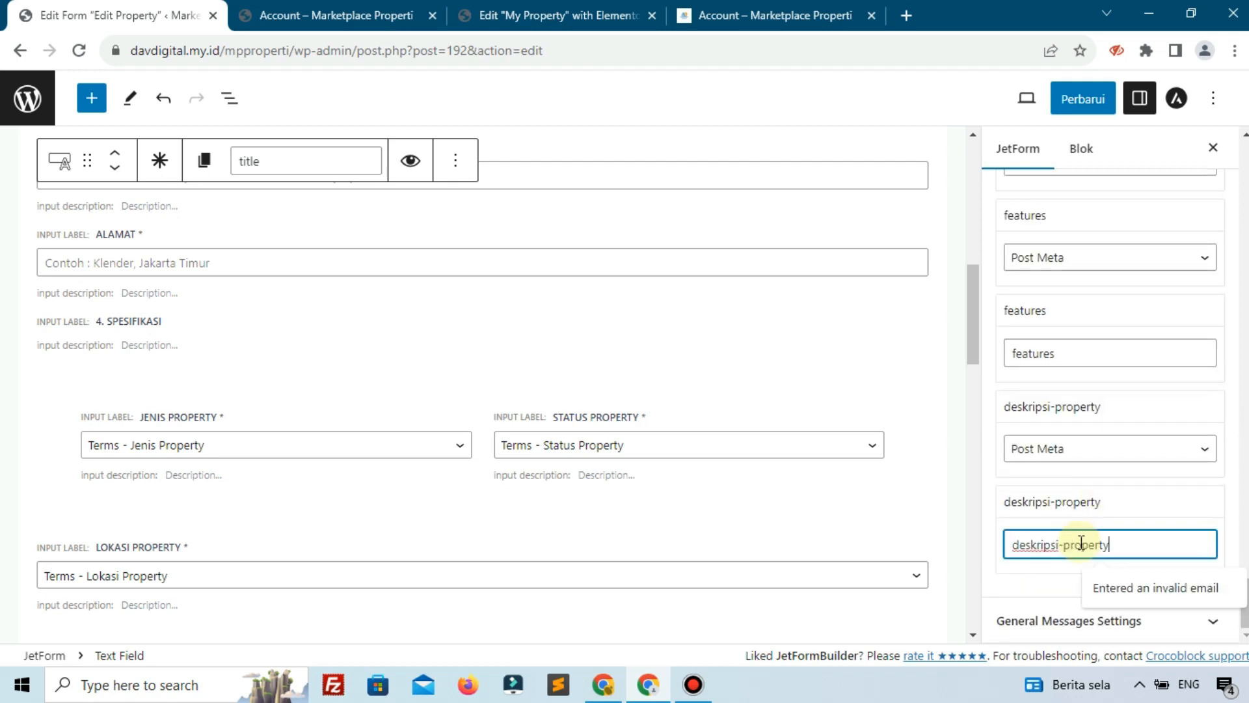
pyautogui.click(1060, 101)
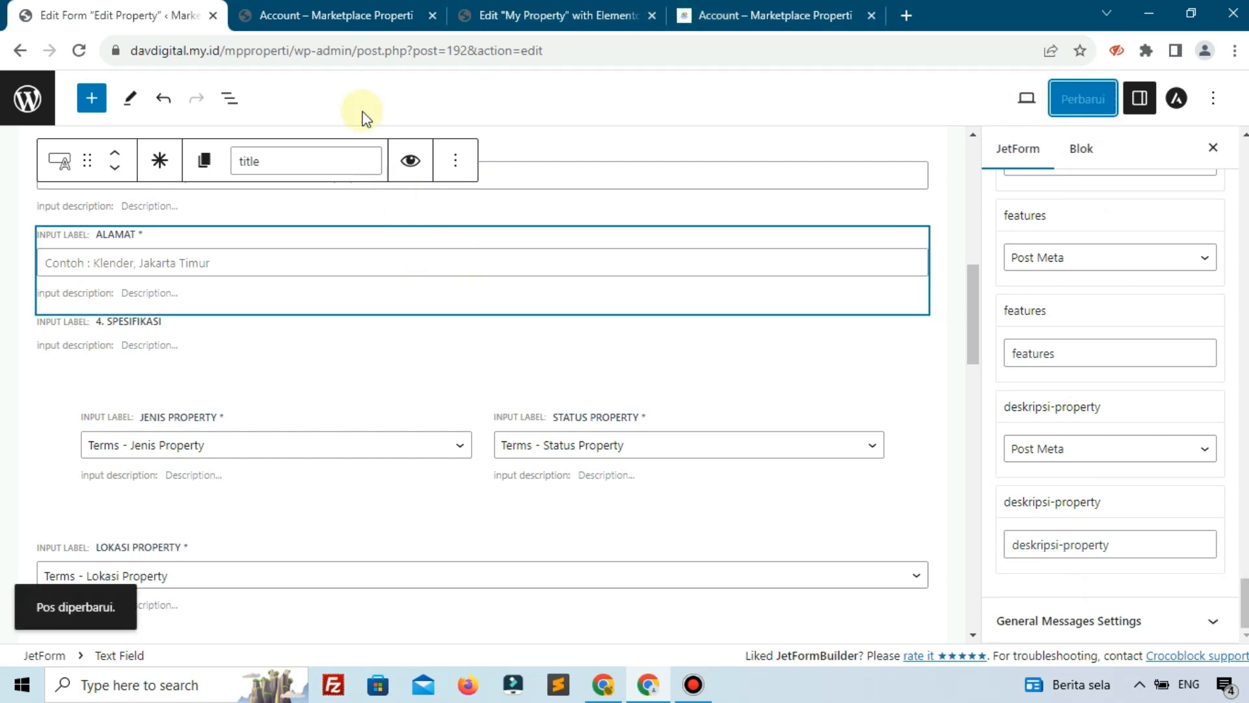
# Reload the front-end Edit Property page and confirm Judul 'Rumah Minimalis', Tipe 72 and features are prefilled
pyautogui.click(317, 10)
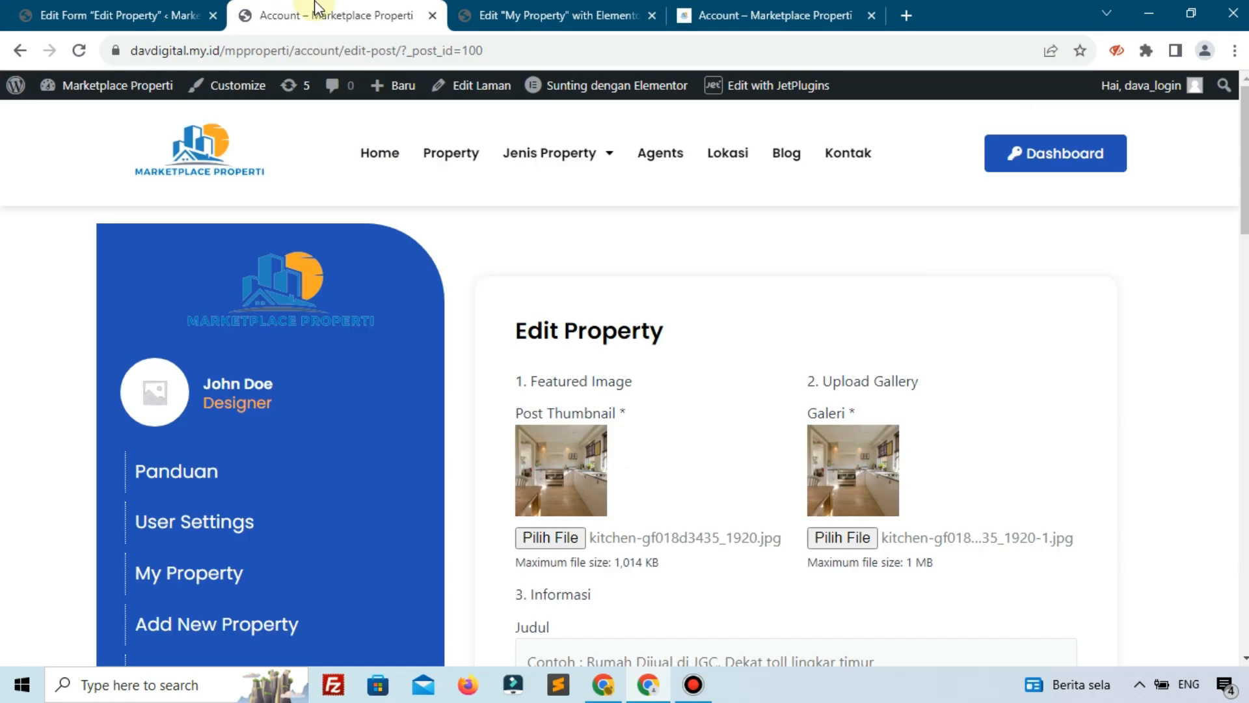
pyautogui.click(79, 50)
pyautogui.scroll(-1, 368, 369)
pyautogui.scroll(-6, 369, 368)
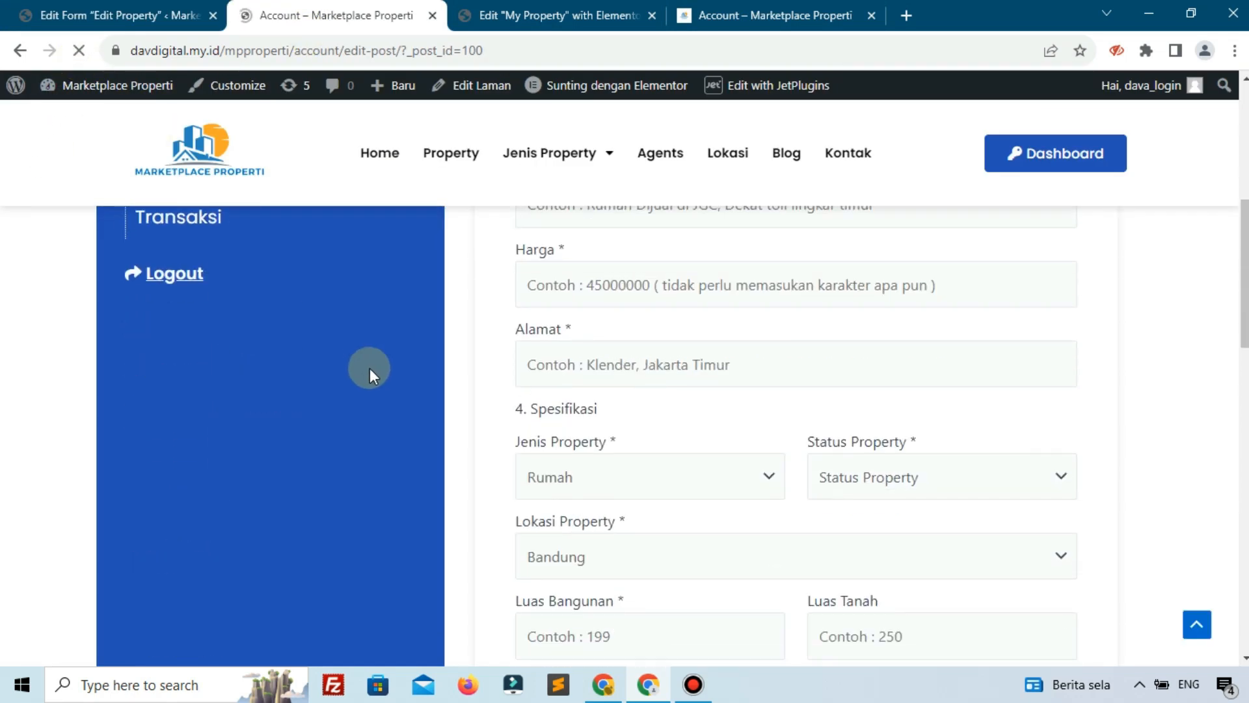
pyautogui.scroll(-12, 702, 488)
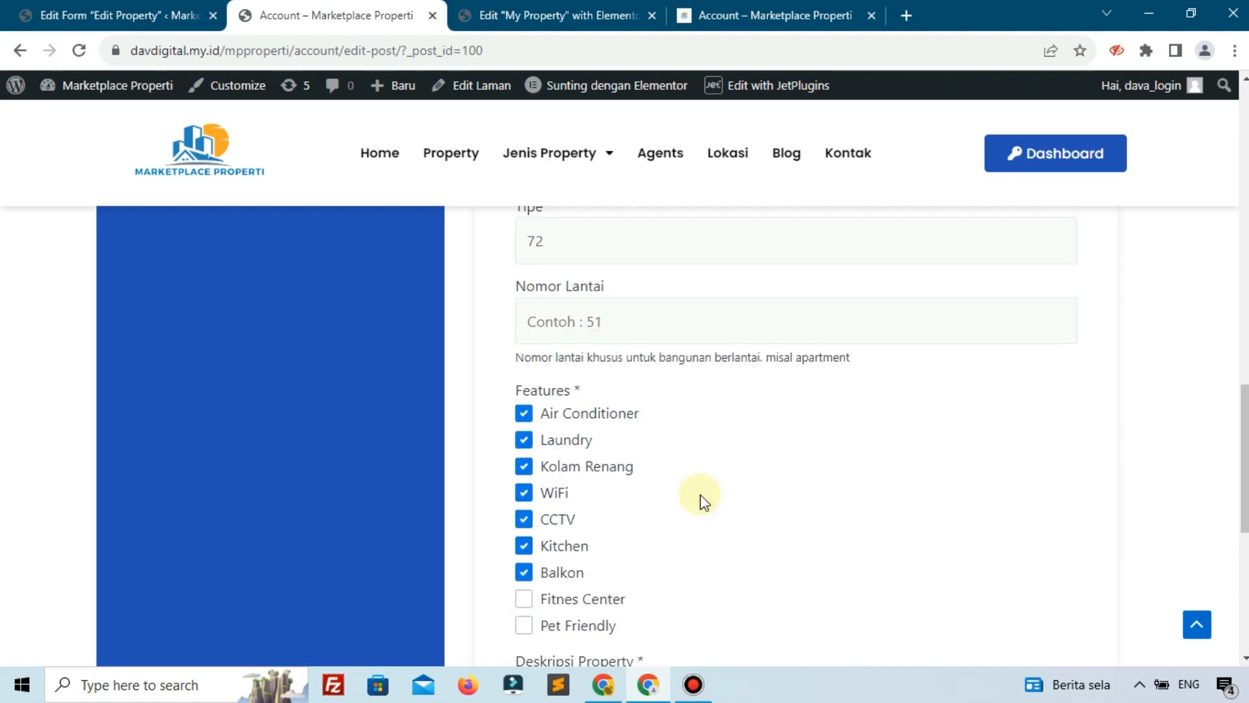
pyautogui.scroll(15, 703, 501)
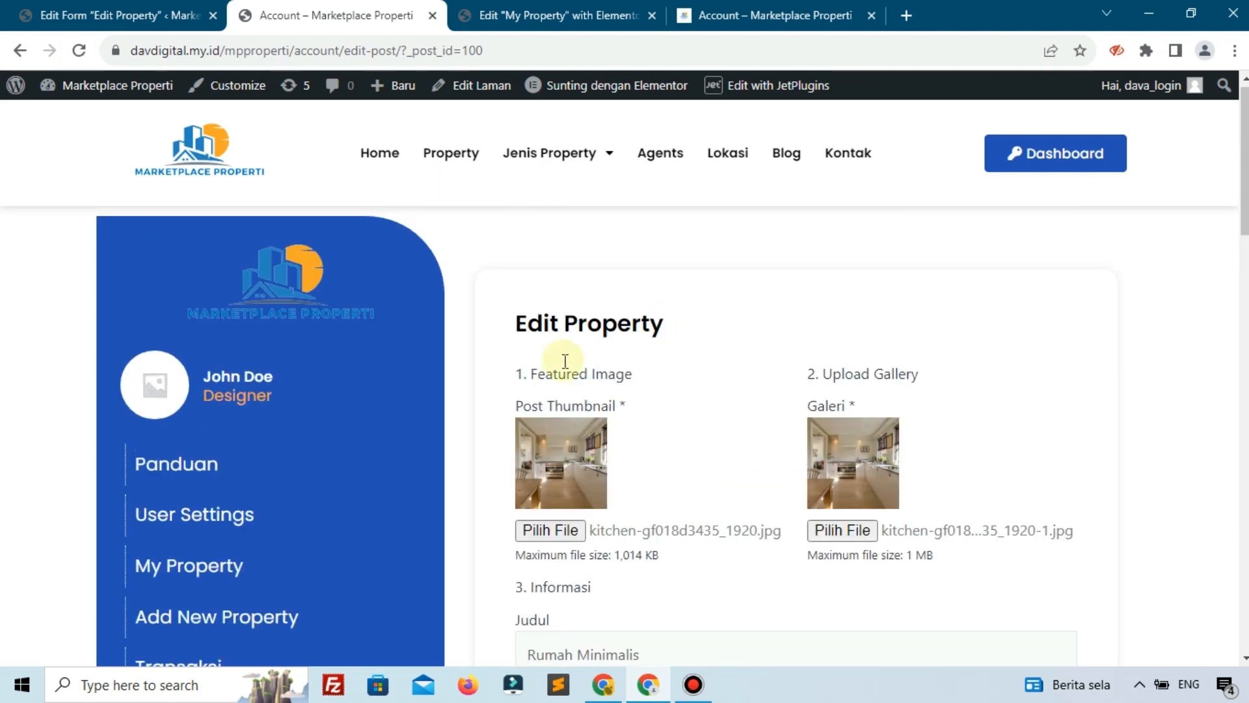
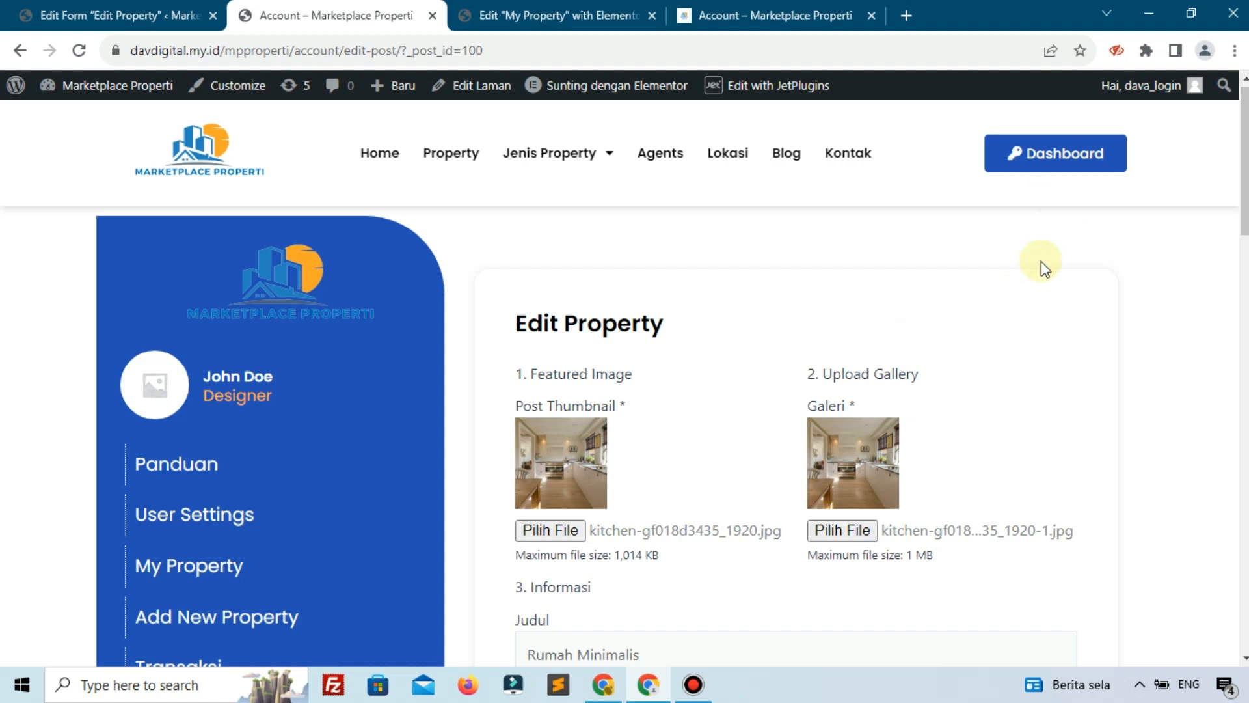
# Open a new Chrome incognito window from the browser menu
pyautogui.click(1234, 52)
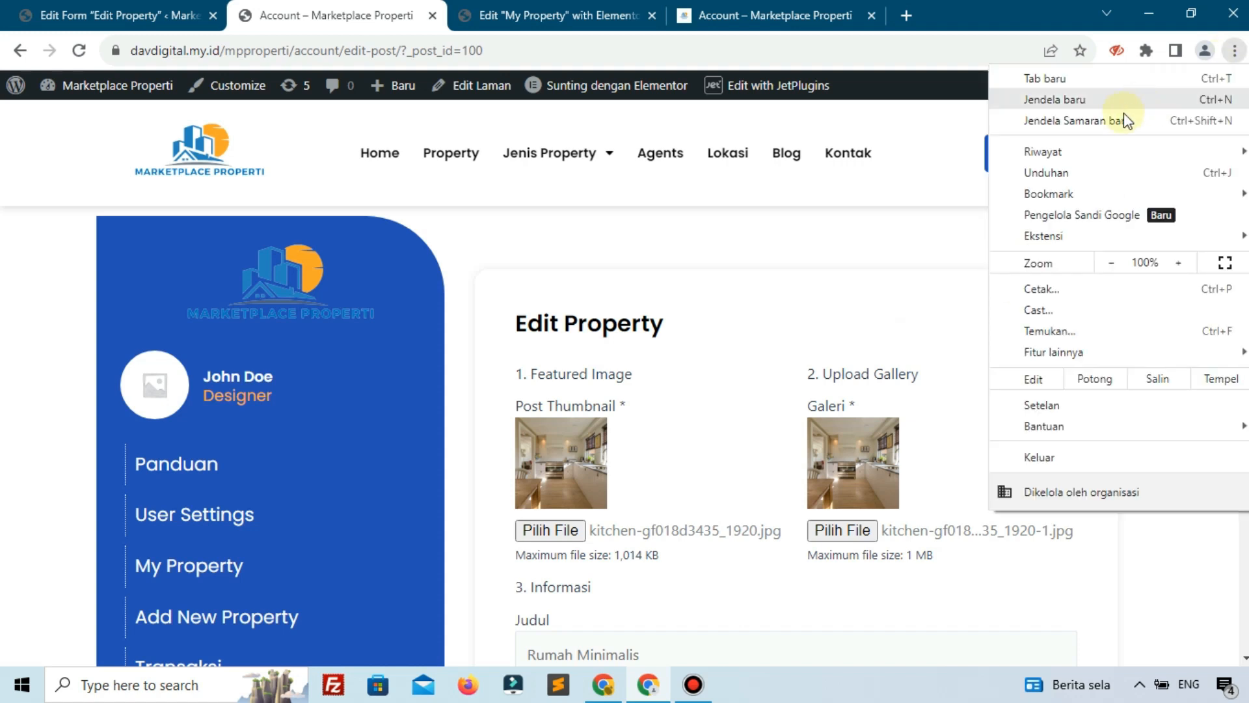
pyautogui.click(1115, 119)
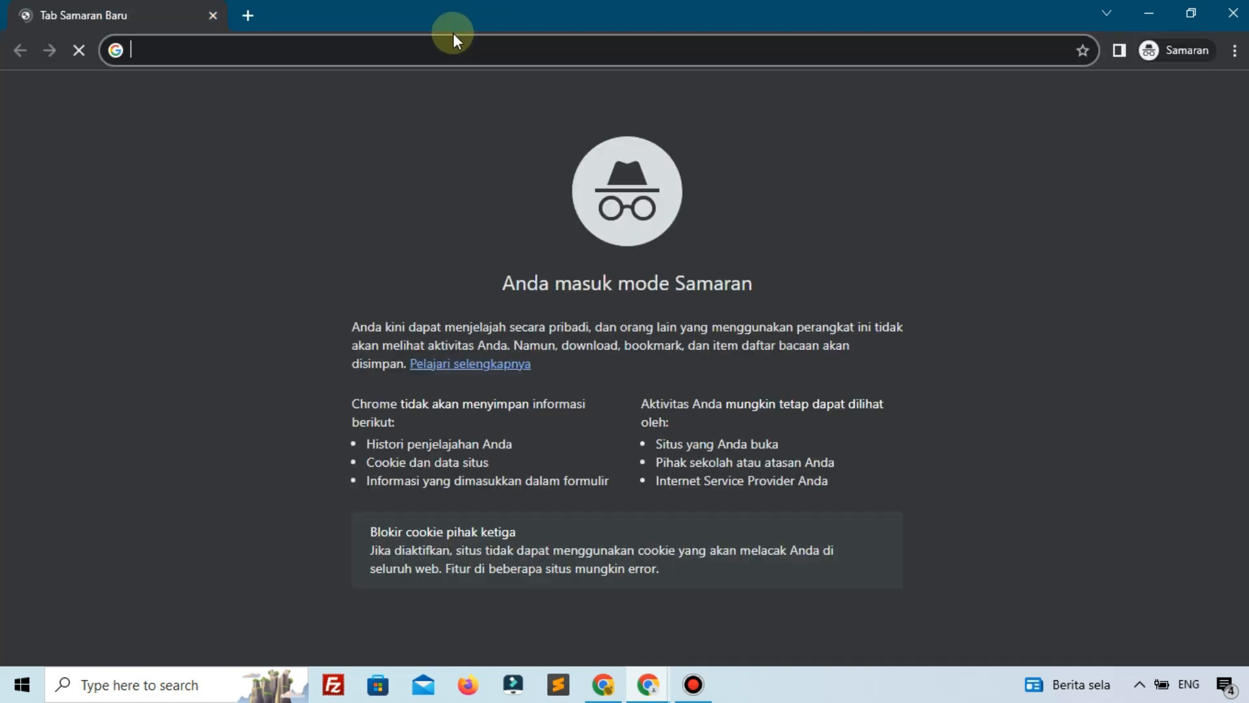
pyautogui.write('dav')
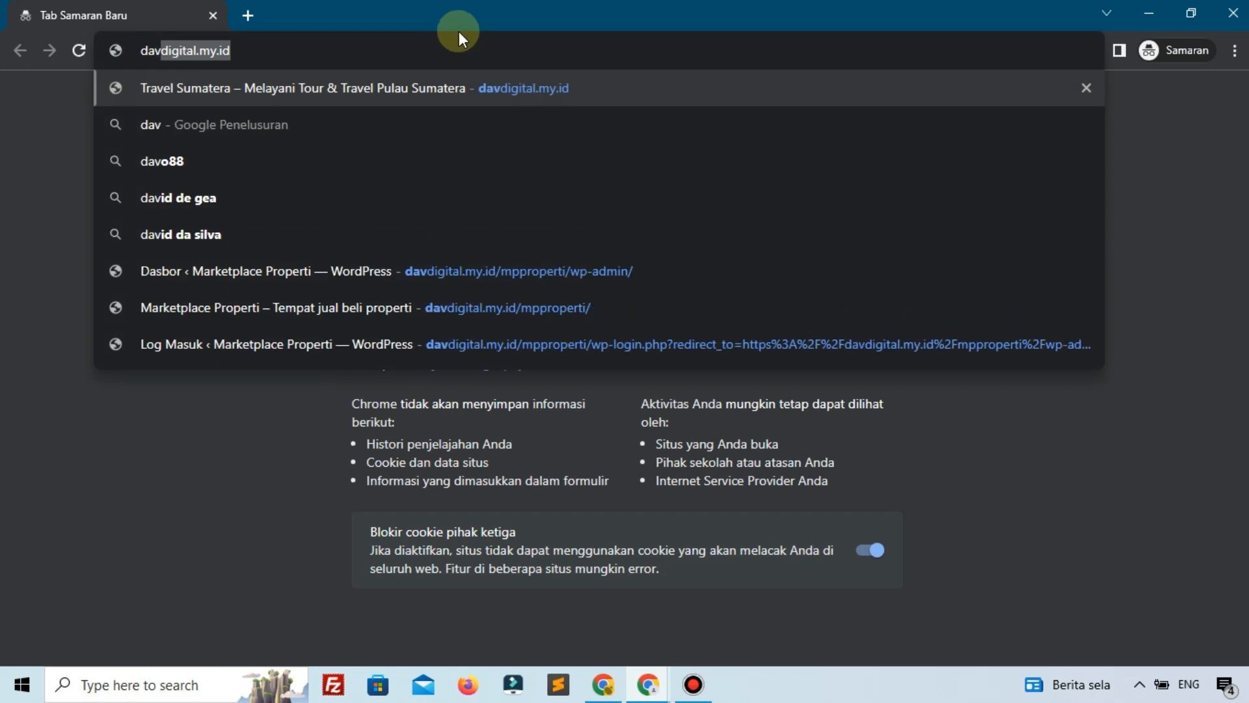
pyautogui.write('/')
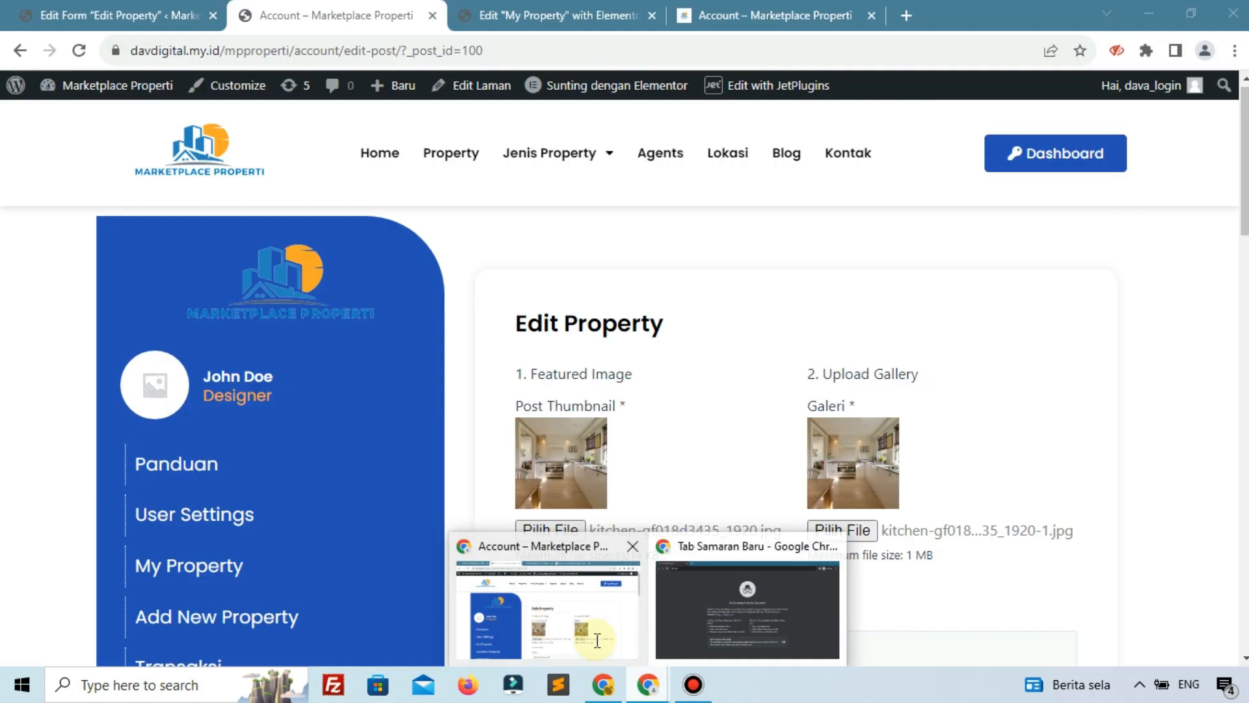
# Copy the site's base URL from the logged-in window and return to the incognito address bar
pyautogui.click(594, 636)
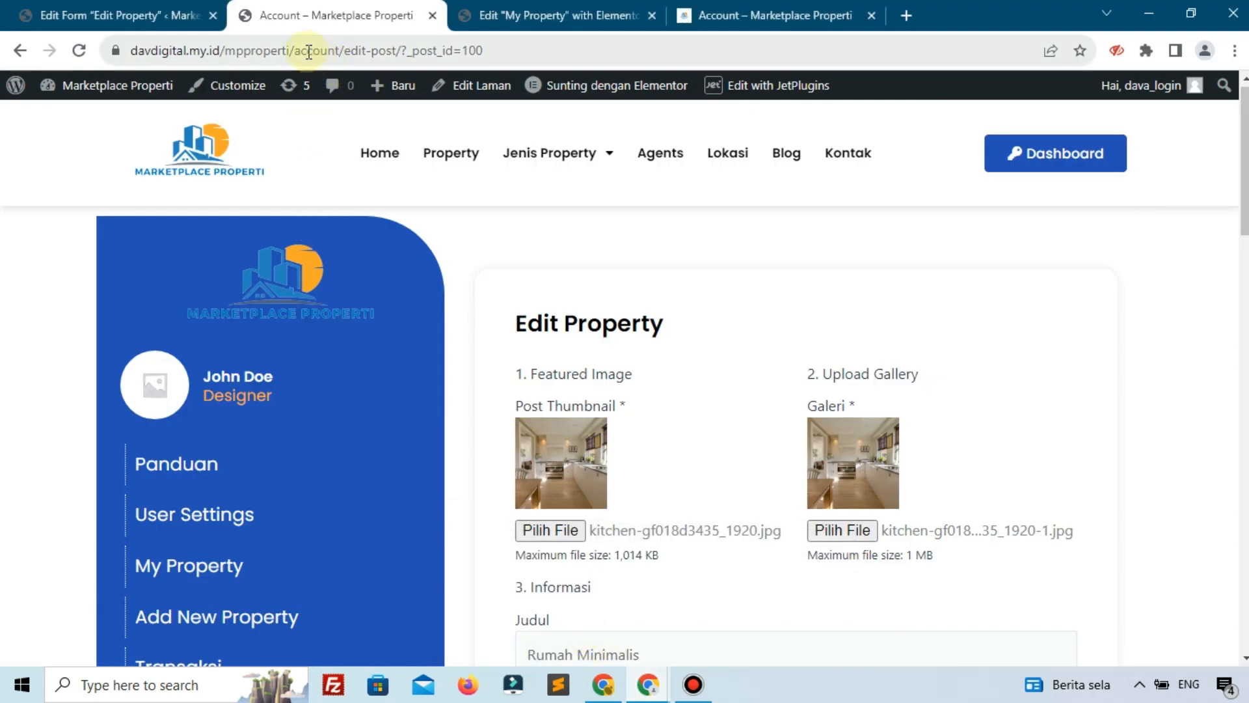
pyautogui.moveTo(293, 50); pyautogui.dragTo(2, 65)
pyautogui.hotkey('ctrl', 'c')
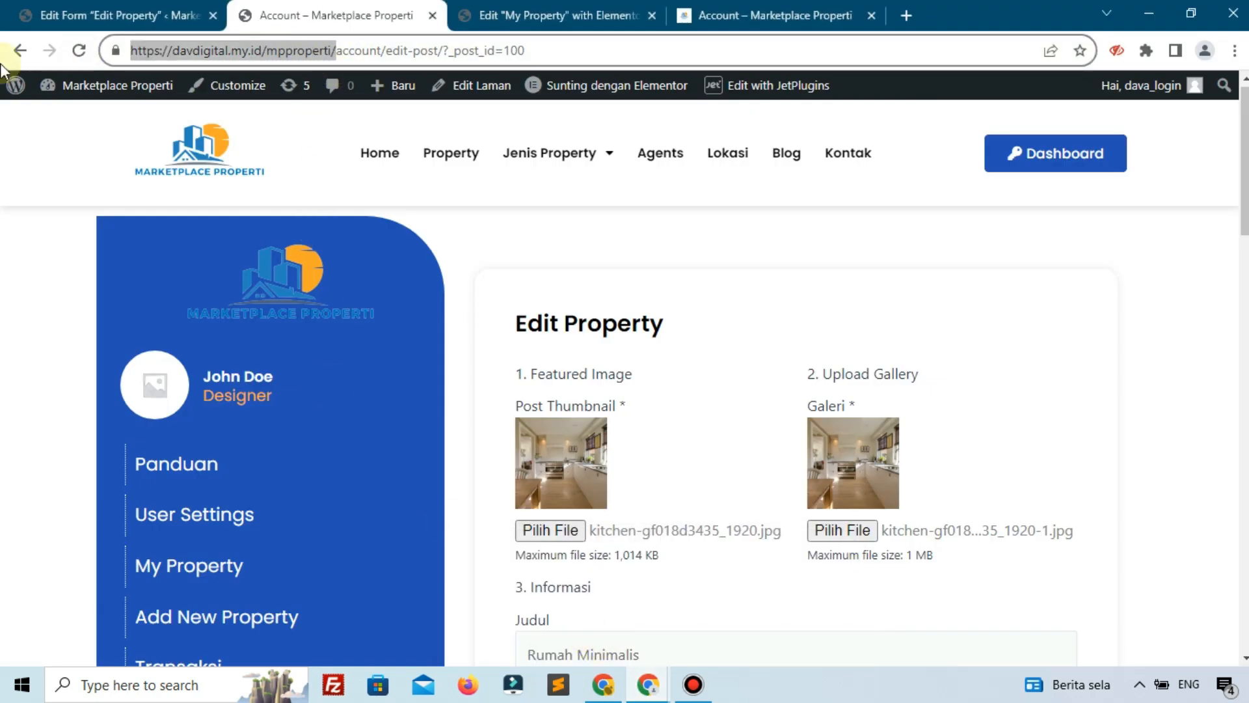
pyautogui.click(654, 689)
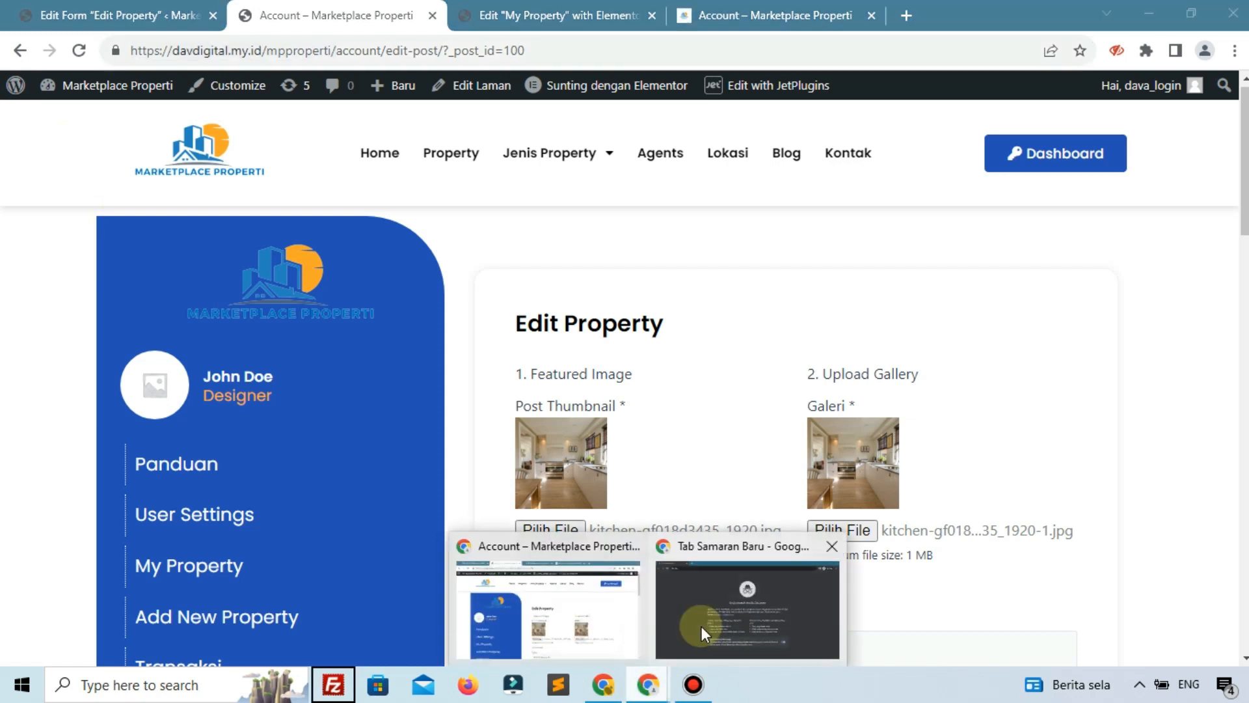
pyautogui.click(703, 632)
pyautogui.click(323, 40)
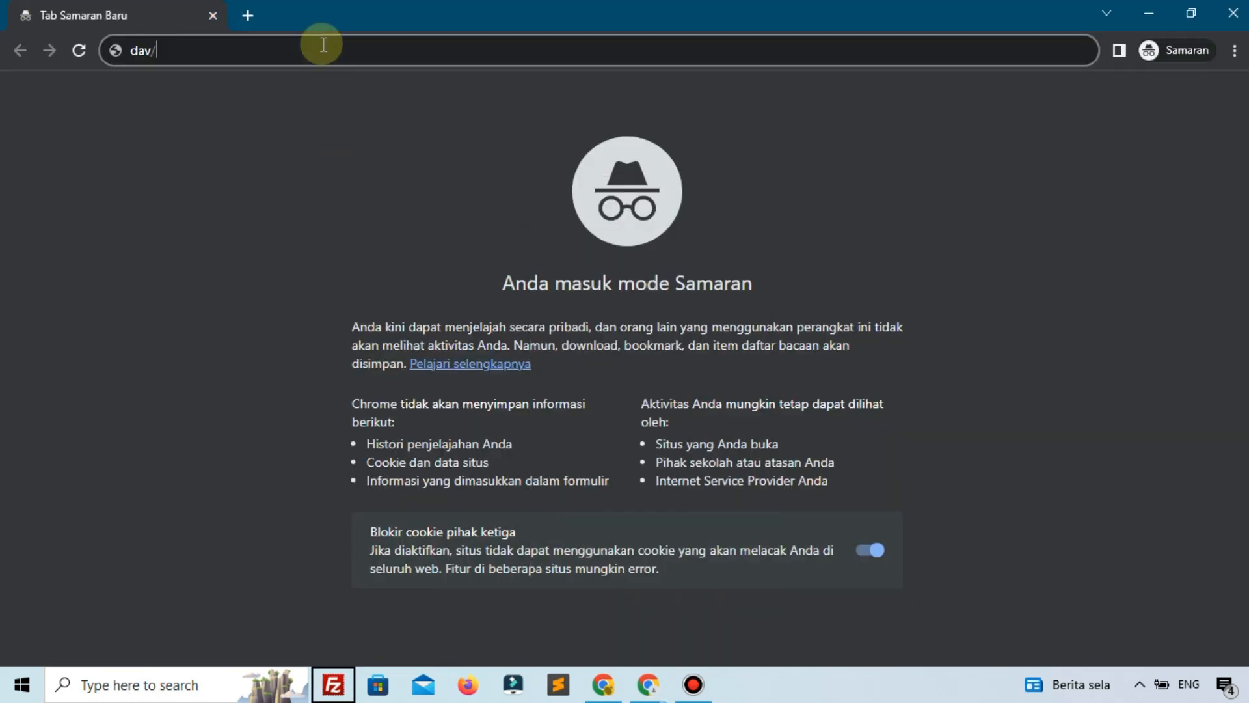
# Load the Marketplace Properti homepage in the private window and go to Masuk / Daftar
pyautogui.hotkey('ctrl', 'v')
pyautogui.press('Return')
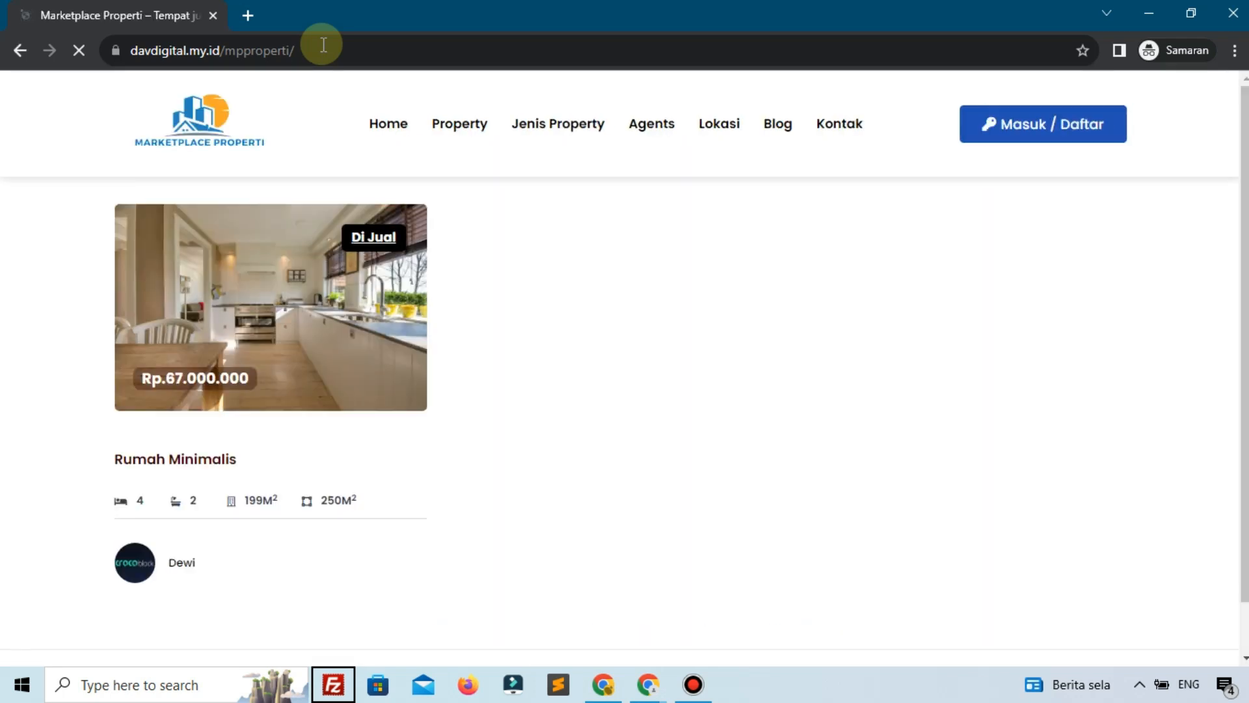
pyautogui.click(1022, 141)
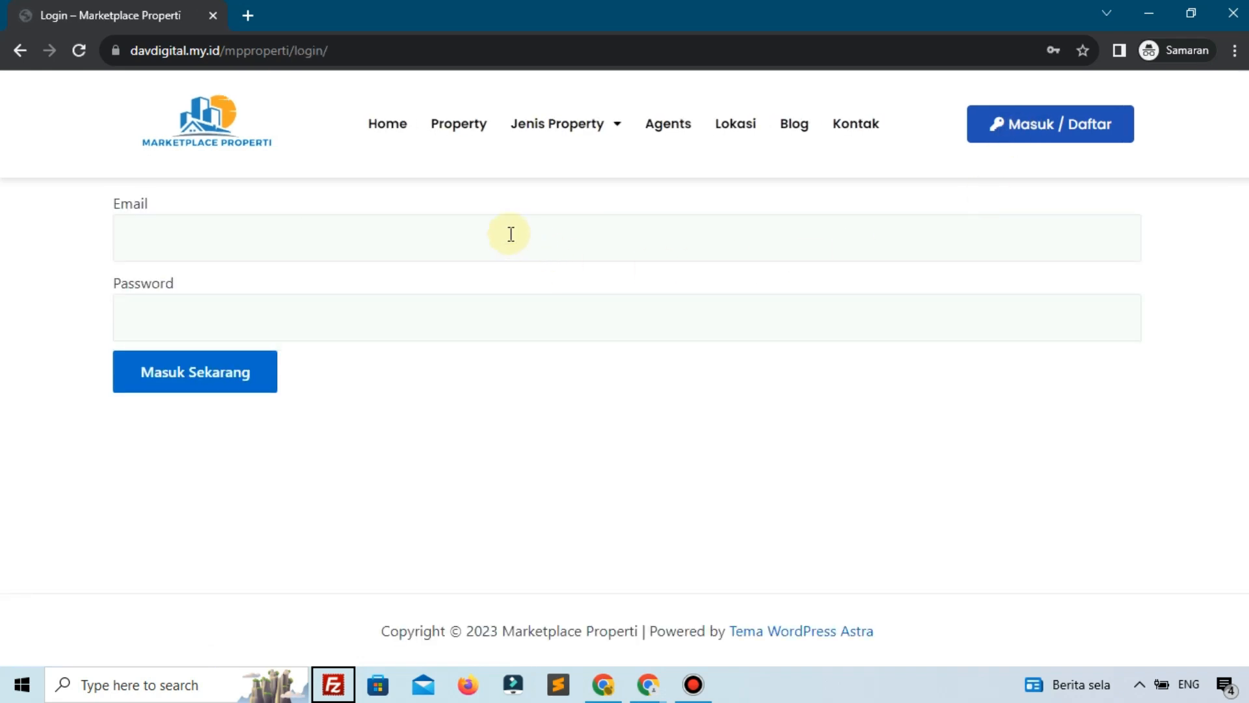
# Log in with the account's email and saved password to reach My Property
pyautogui.click(511, 234)
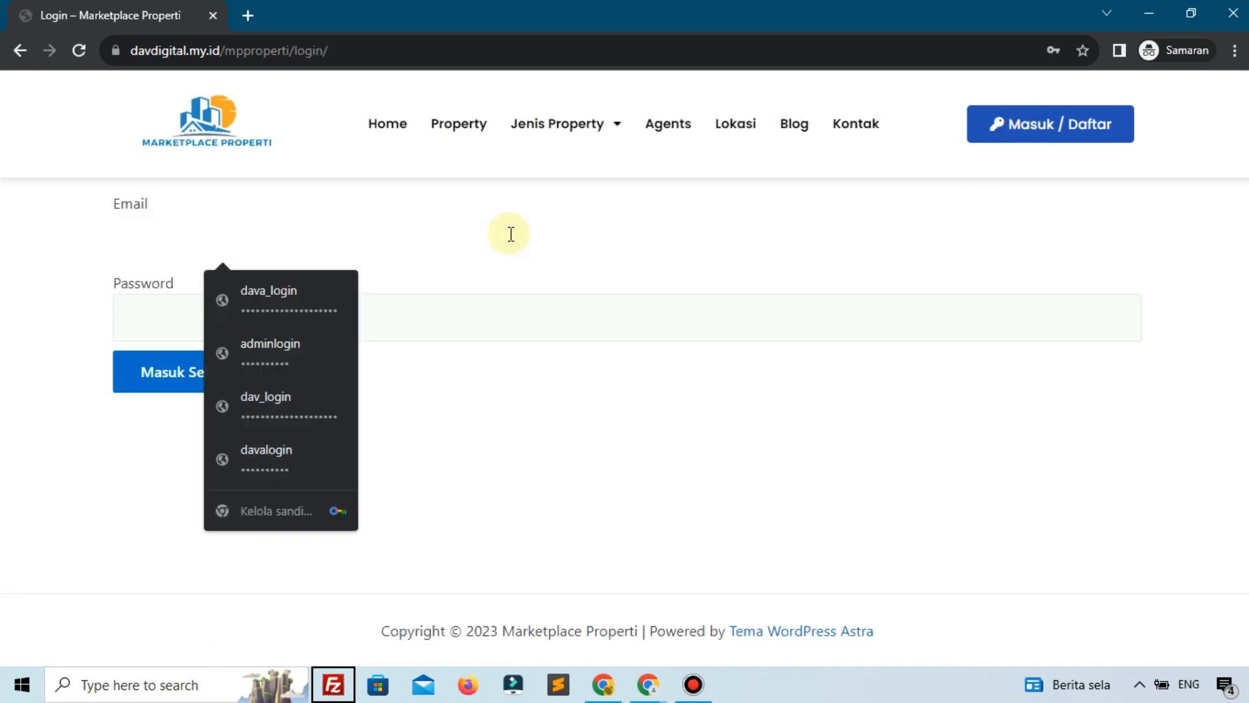
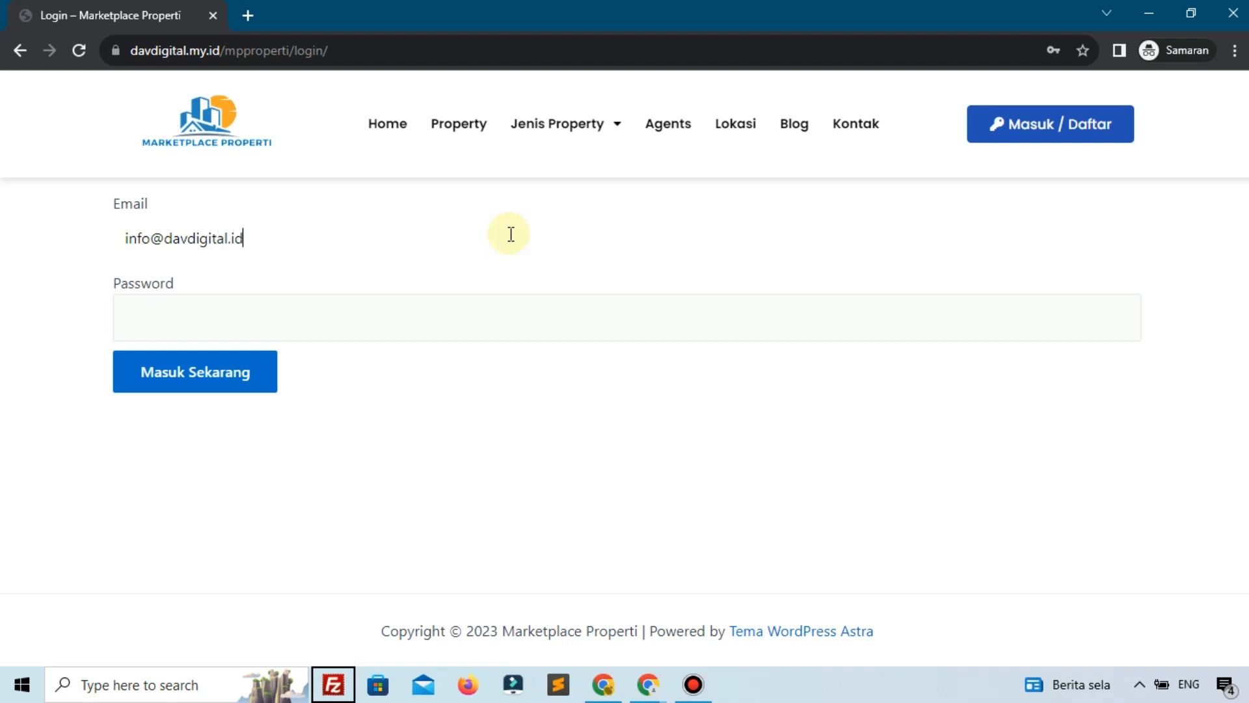
pyautogui.hotkey('ctrl', 'a')
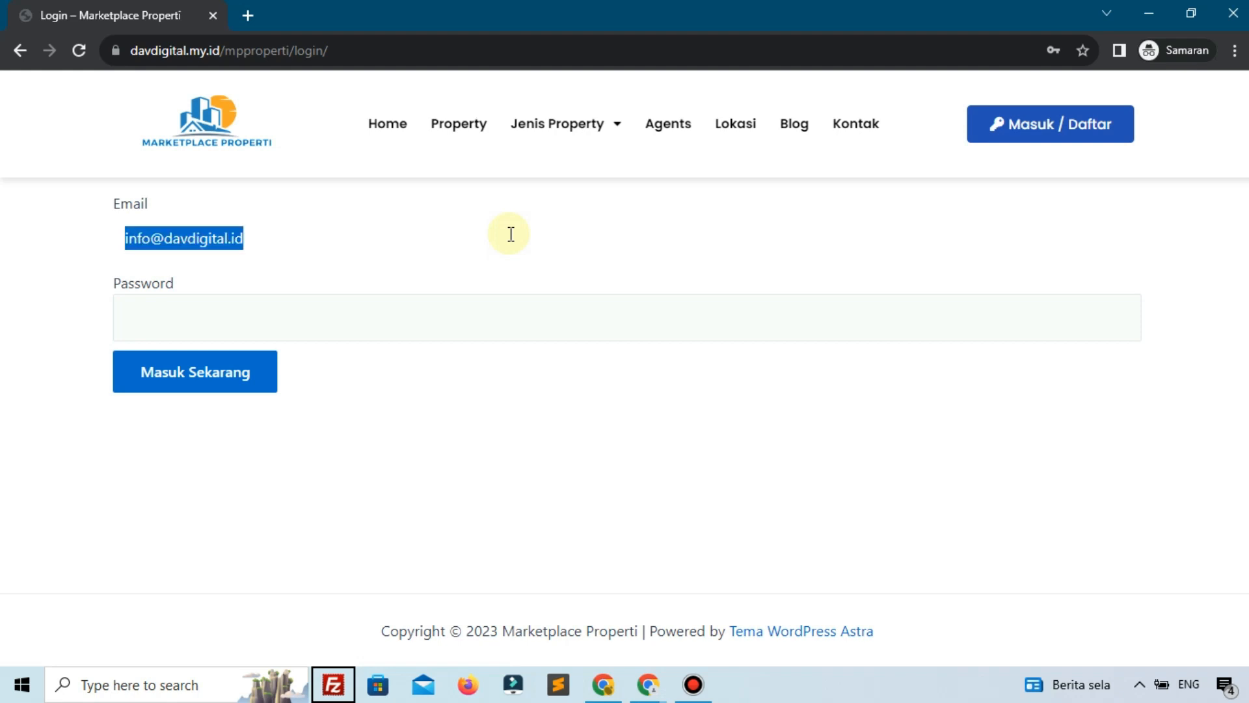
pyautogui.click(463, 310)
pyautogui.hotkey('ctrl', 'v')
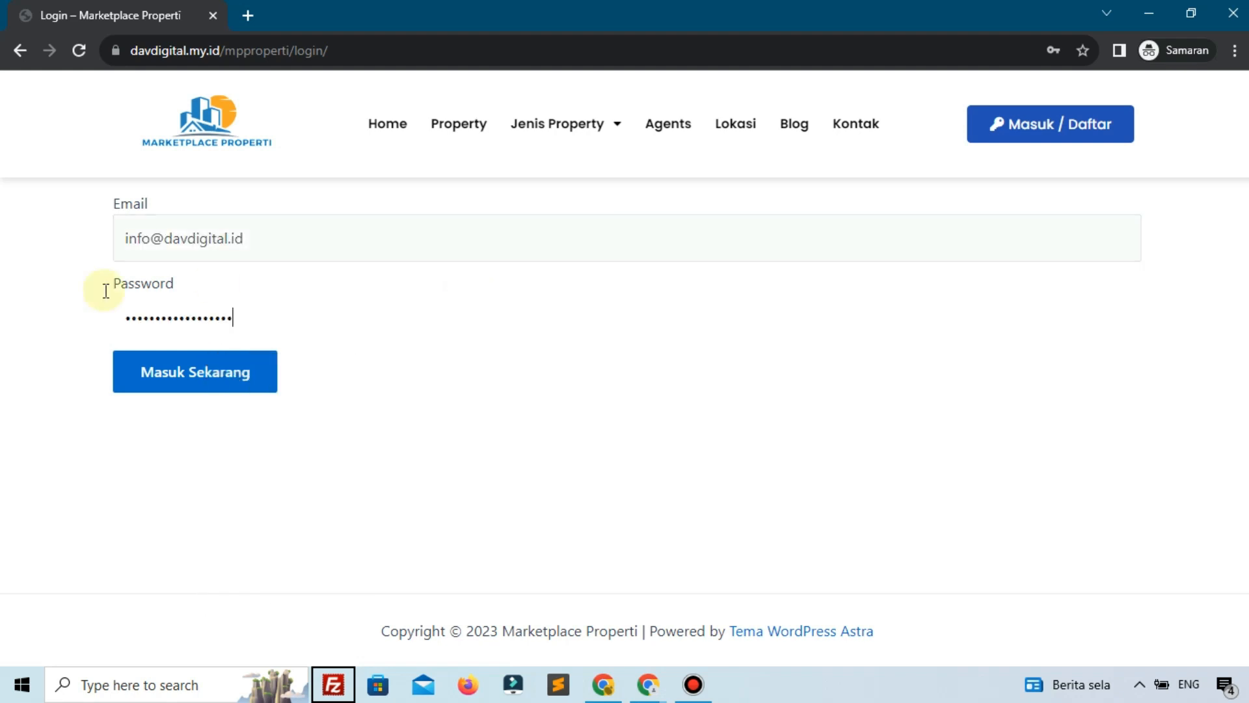
pyautogui.click(188, 372)
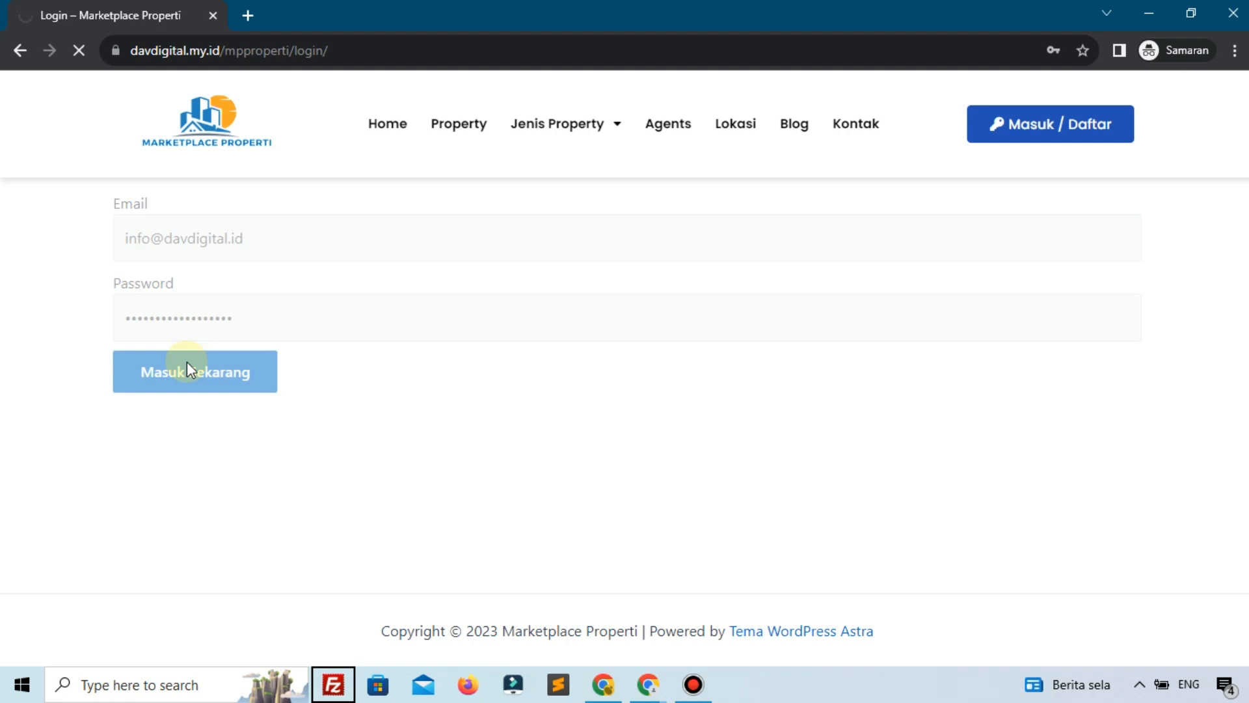
pyautogui.scroll(-1, 253, 462)
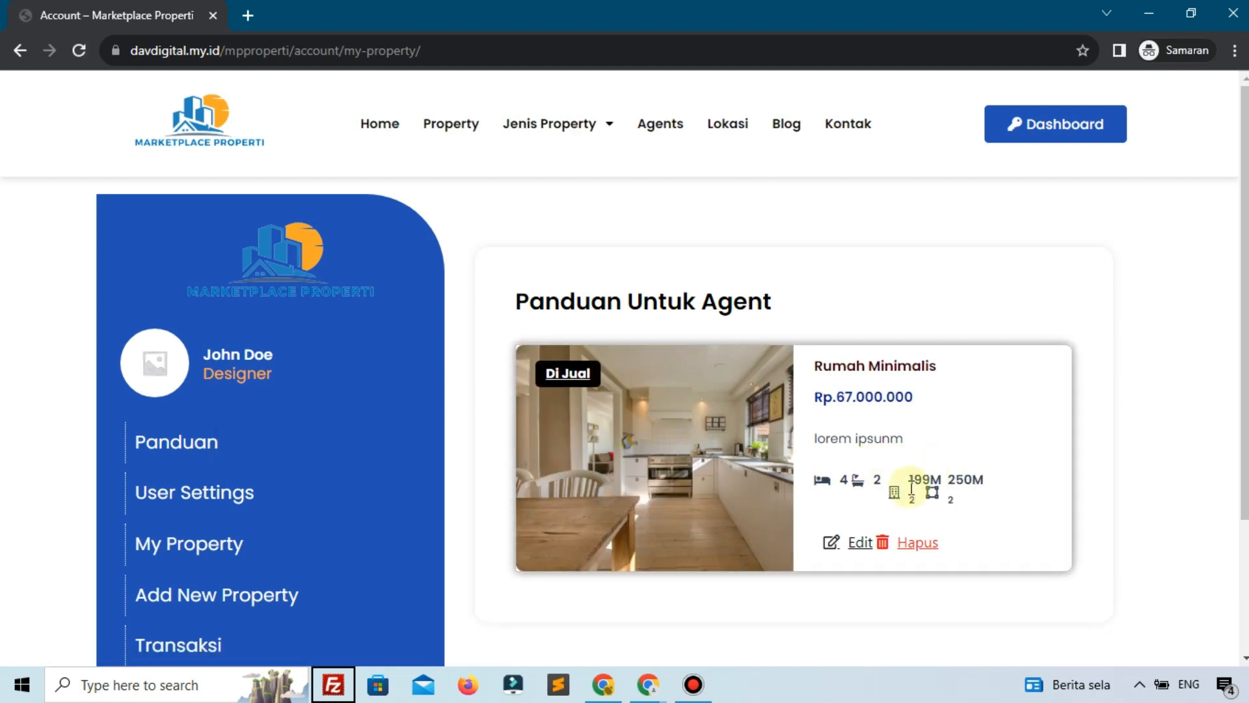
# Open the Rumah Minimalis edit form and its property listing in a separate tab
pyautogui.click(847, 553)
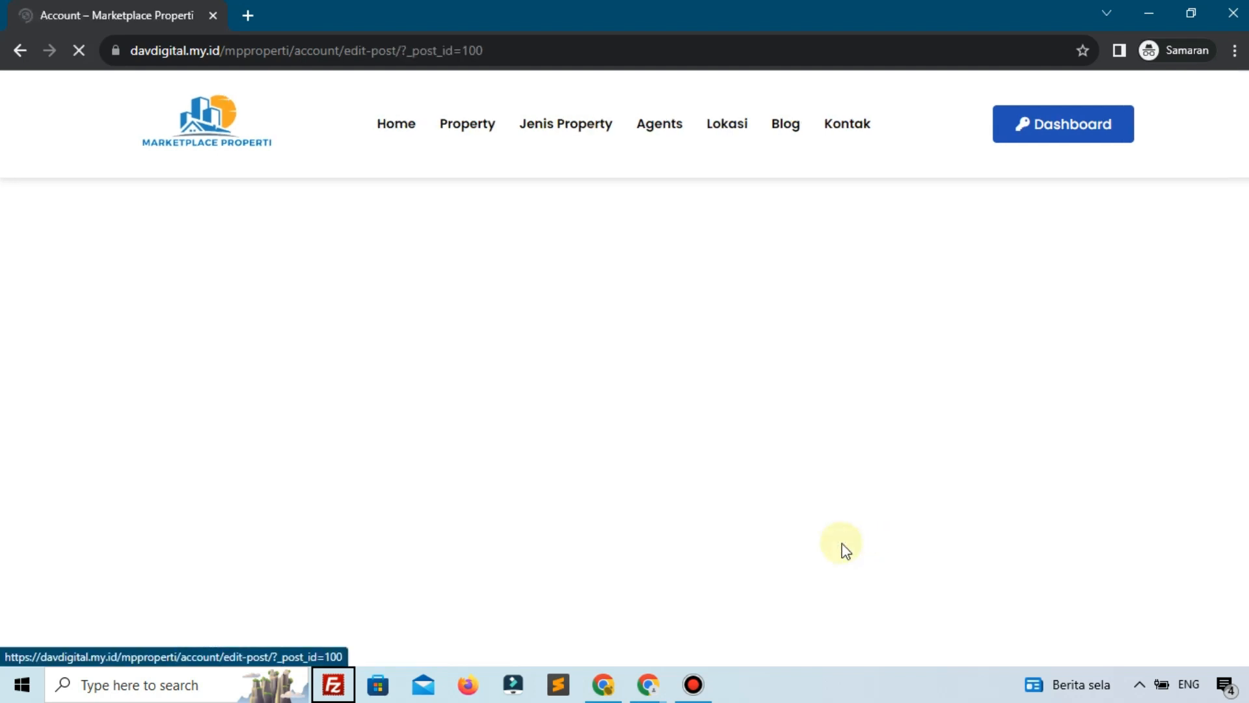
pyautogui.scroll(-4, 846, 551)
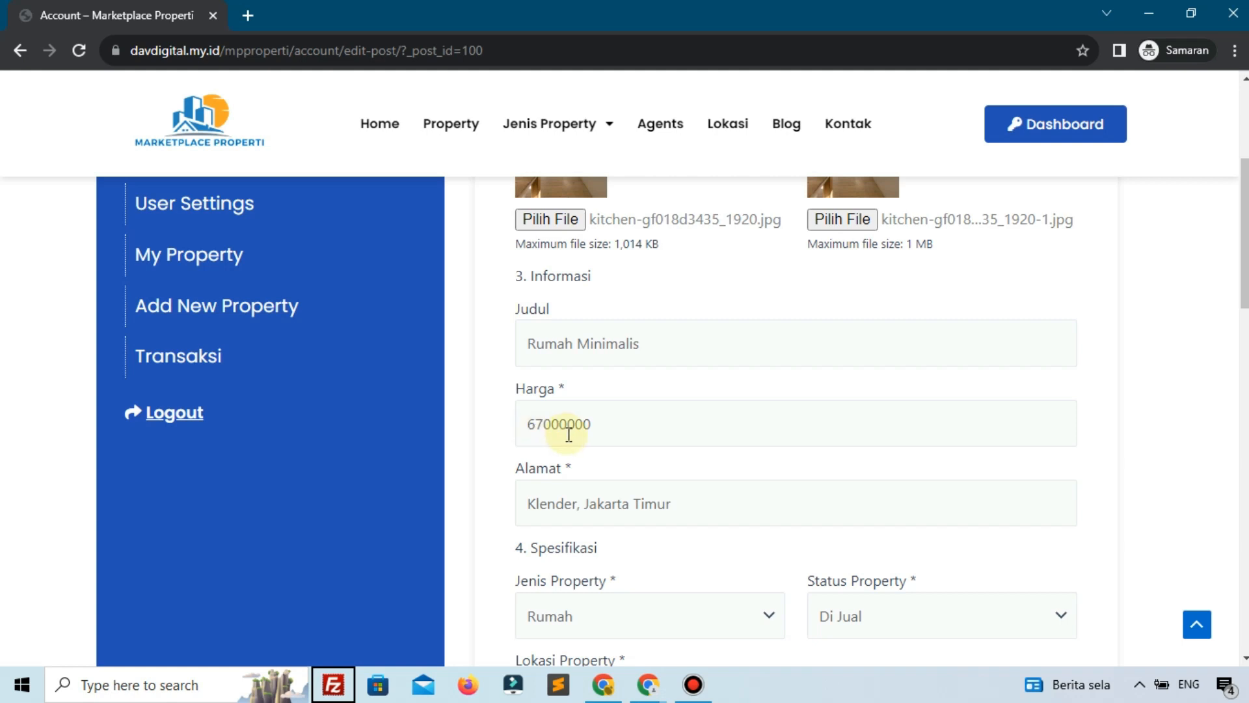
pyautogui.rightClick(426, 125)
pyautogui.click(455, 133)
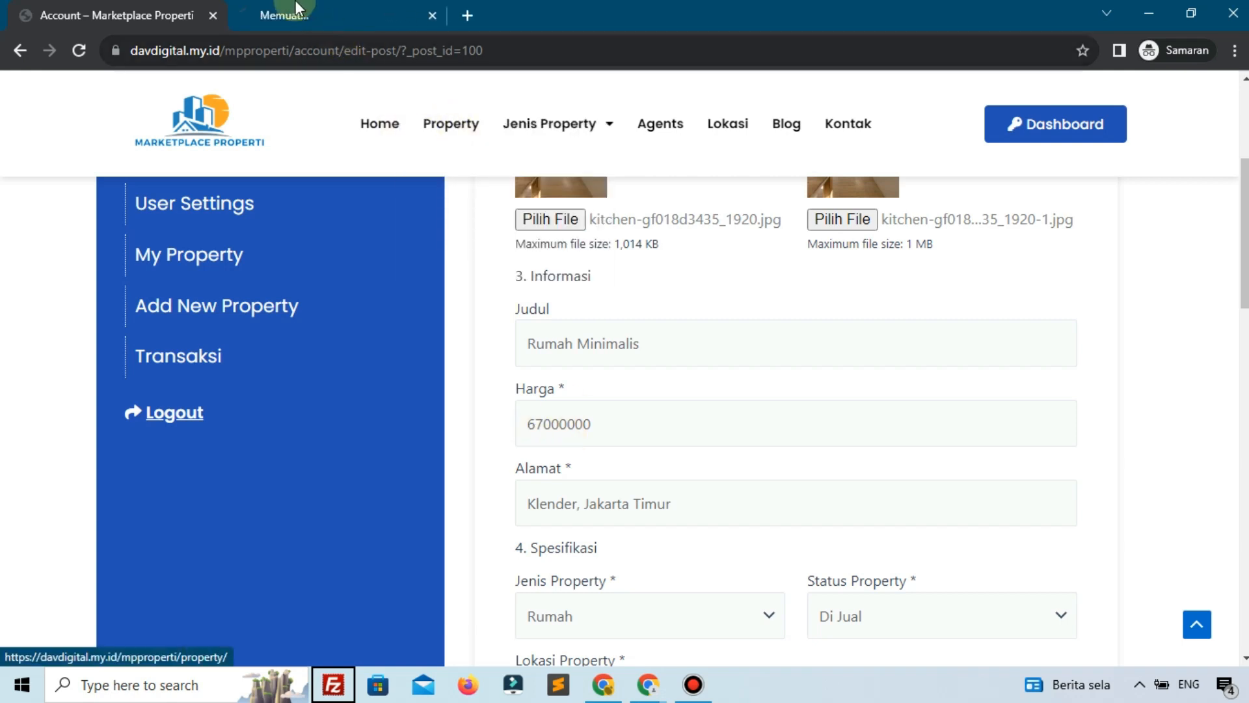
pyautogui.click(294, 9)
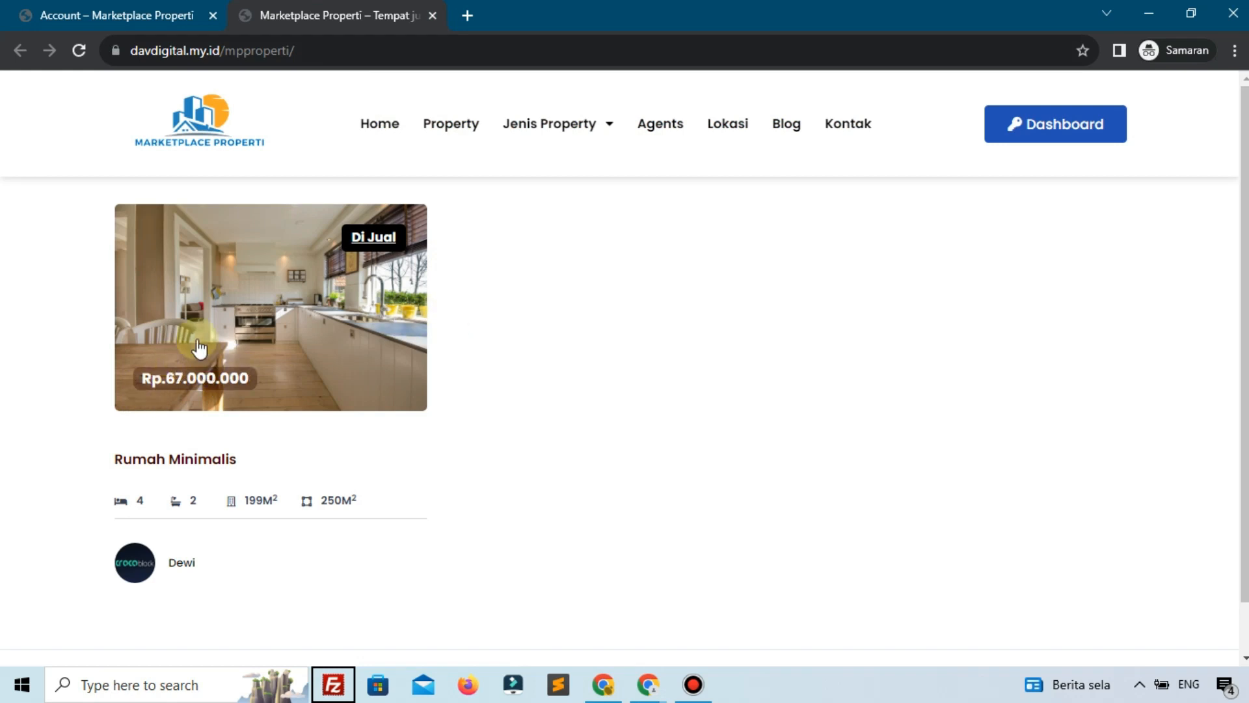
pyautogui.click(202, 19)
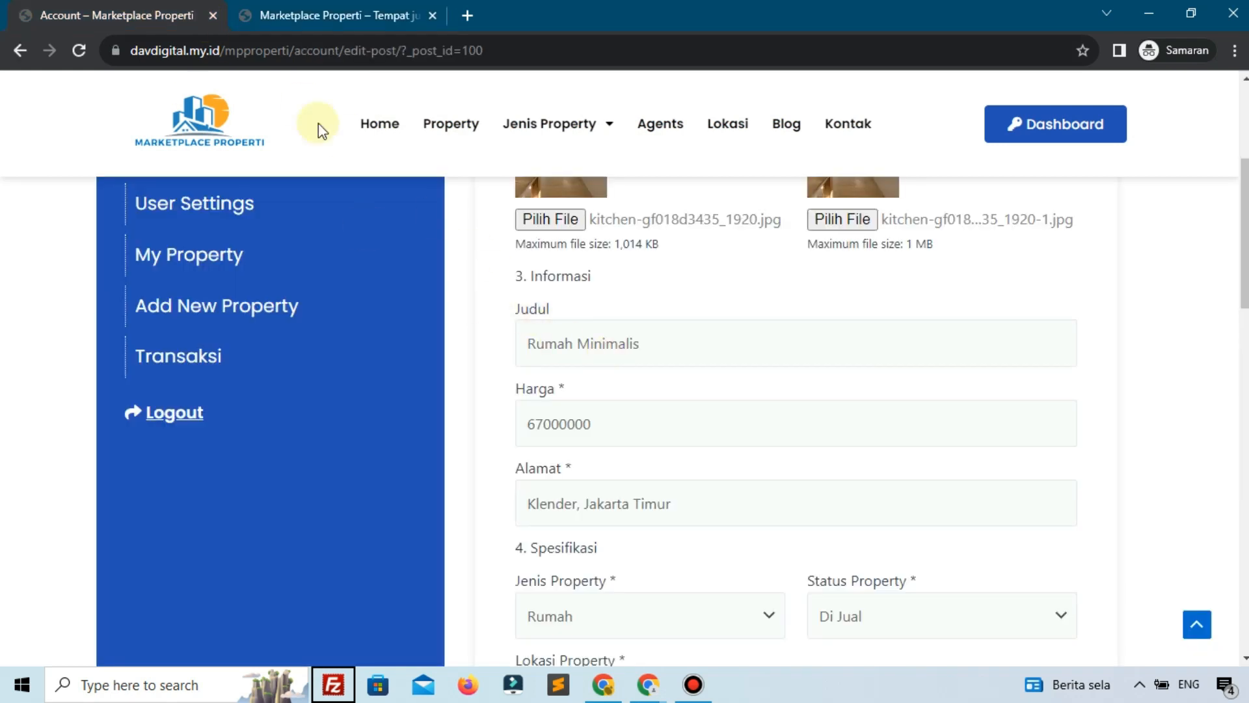
pyautogui.click(322, 12)
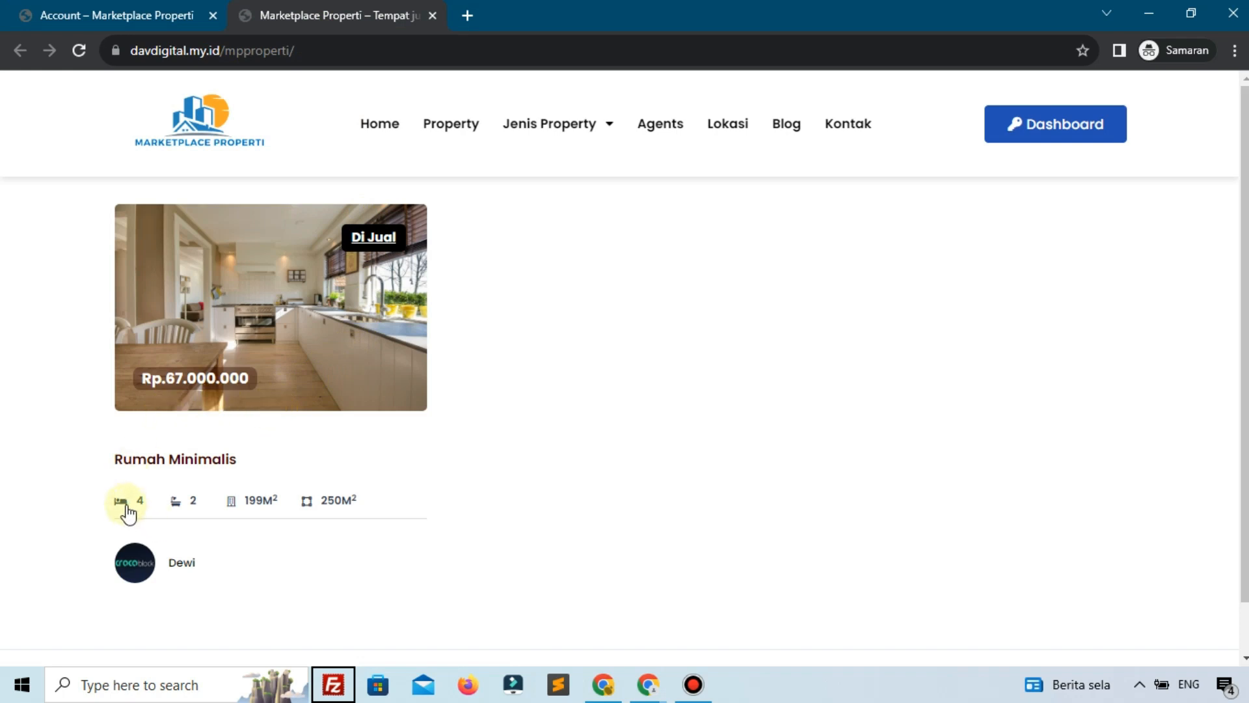
pyautogui.click(134, 12)
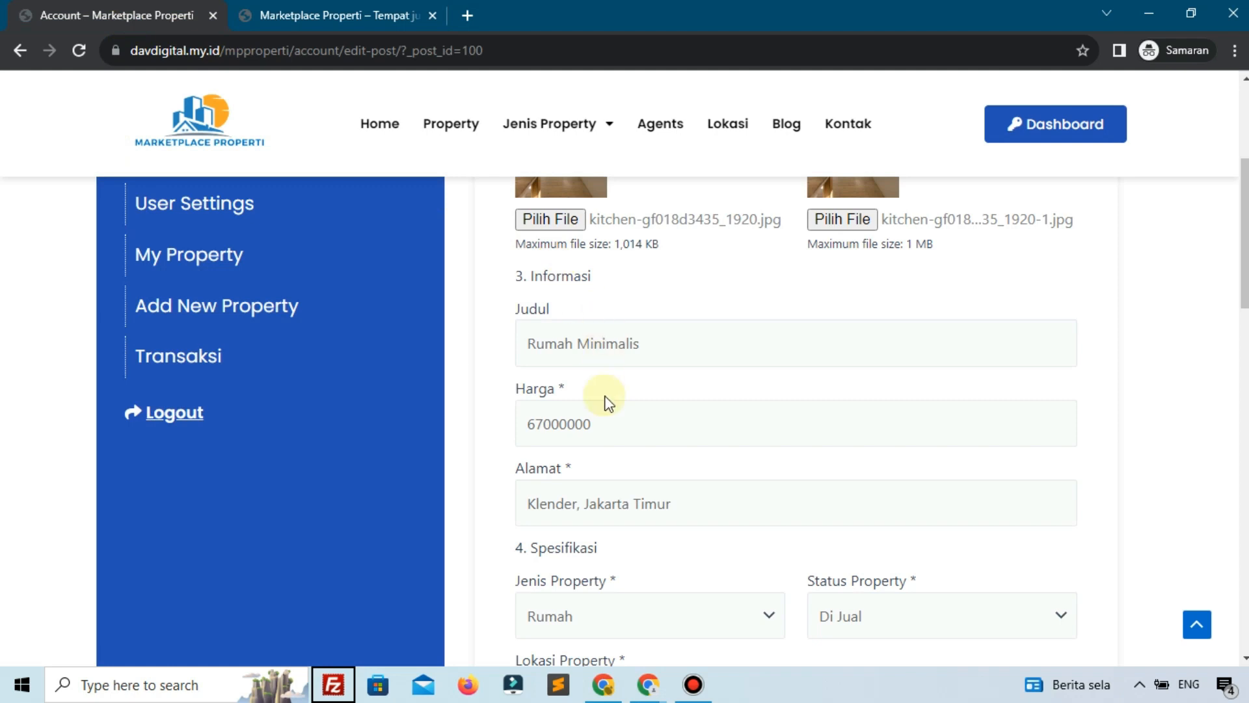
# Change the Harga price to 900000000, type to Hotel and status to Di Sewa
pyautogui.click(608, 421)
pyautogui.doubleClick(611, 423)
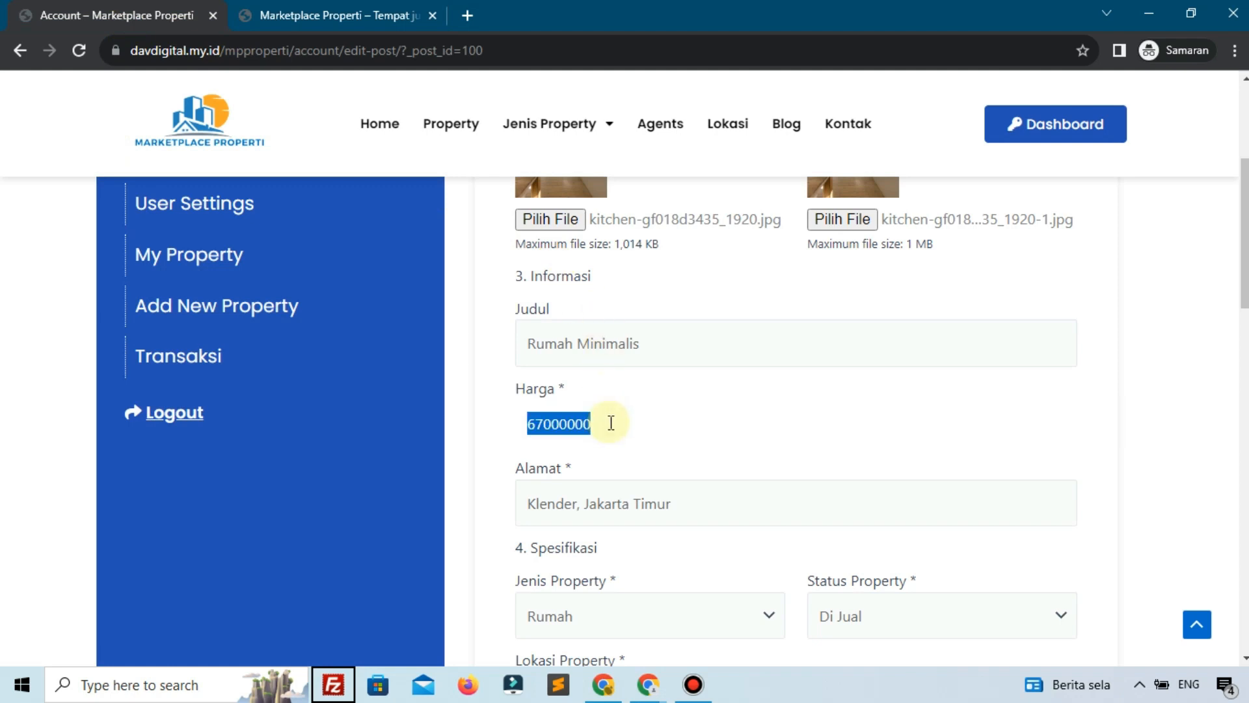
pyautogui.write('90')
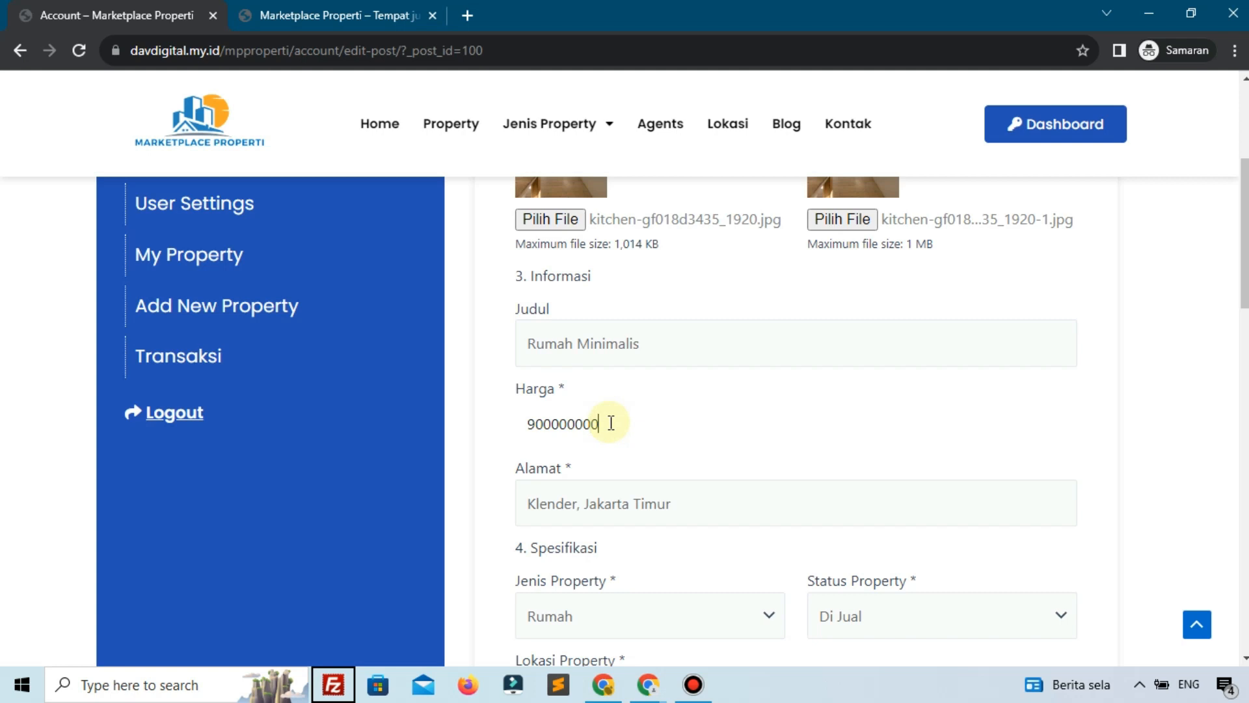
pyautogui.scroll(-3, 612, 430)
pyautogui.click(611, 430)
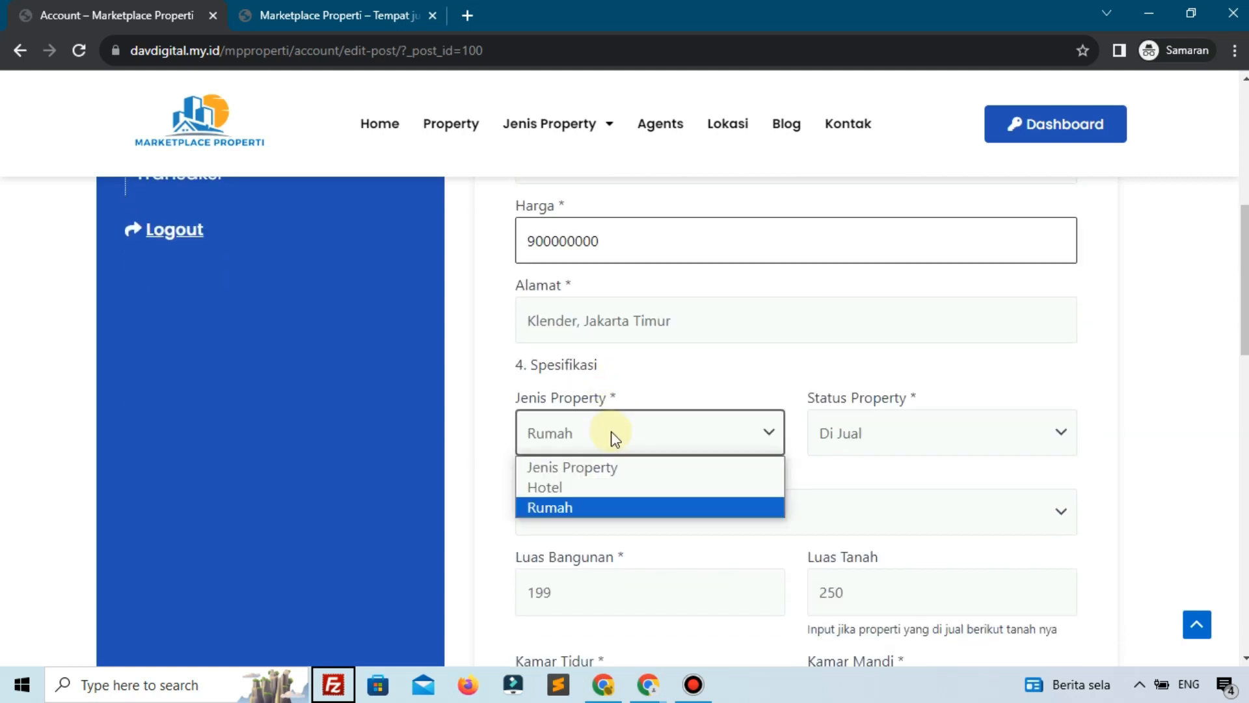
pyautogui.click(582, 487)
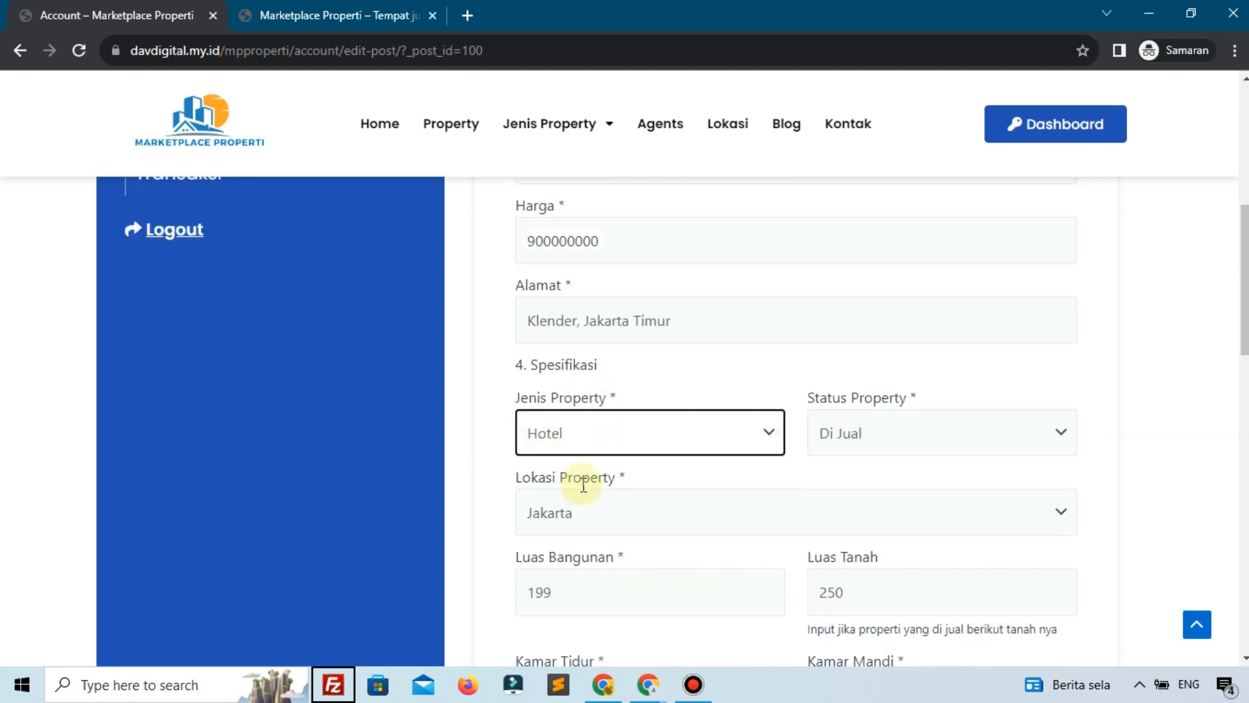
pyautogui.click(821, 449)
pyautogui.click(857, 517)
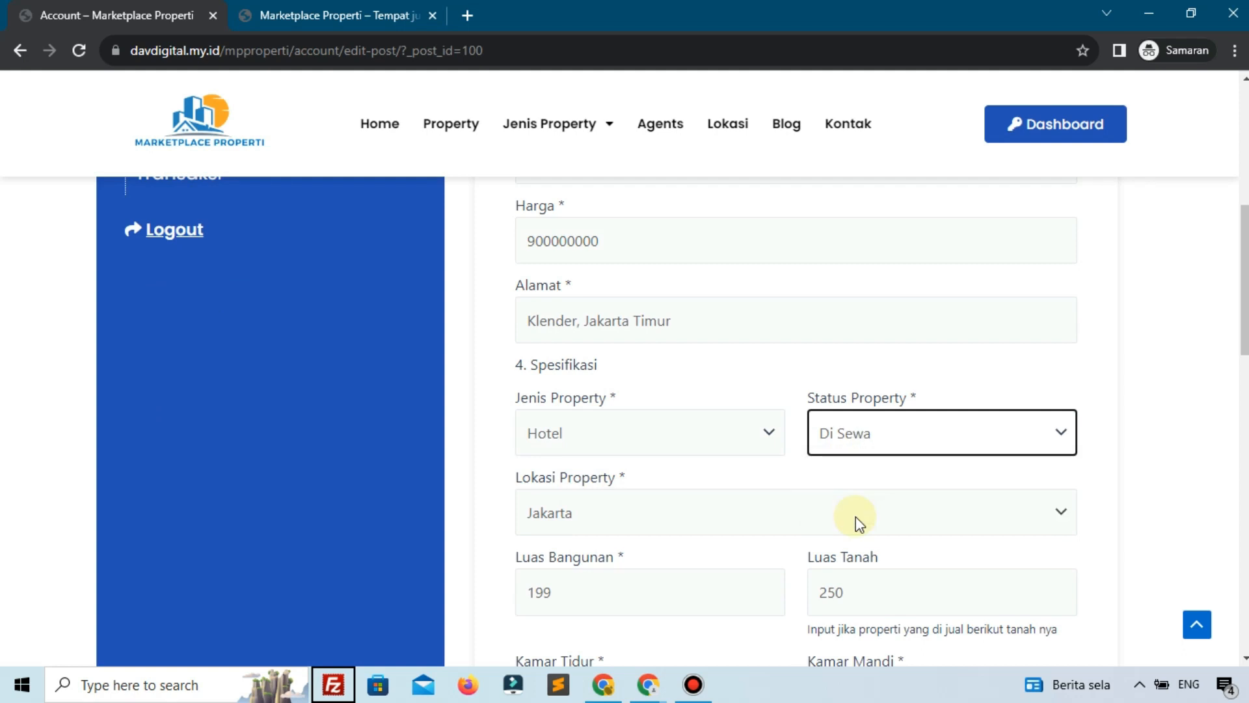
# Set Kamar Tidur to 3 and tick the Fitnes Center and Pet Friendly features
pyautogui.scroll(-2, 856, 516)
pyautogui.click(566, 603)
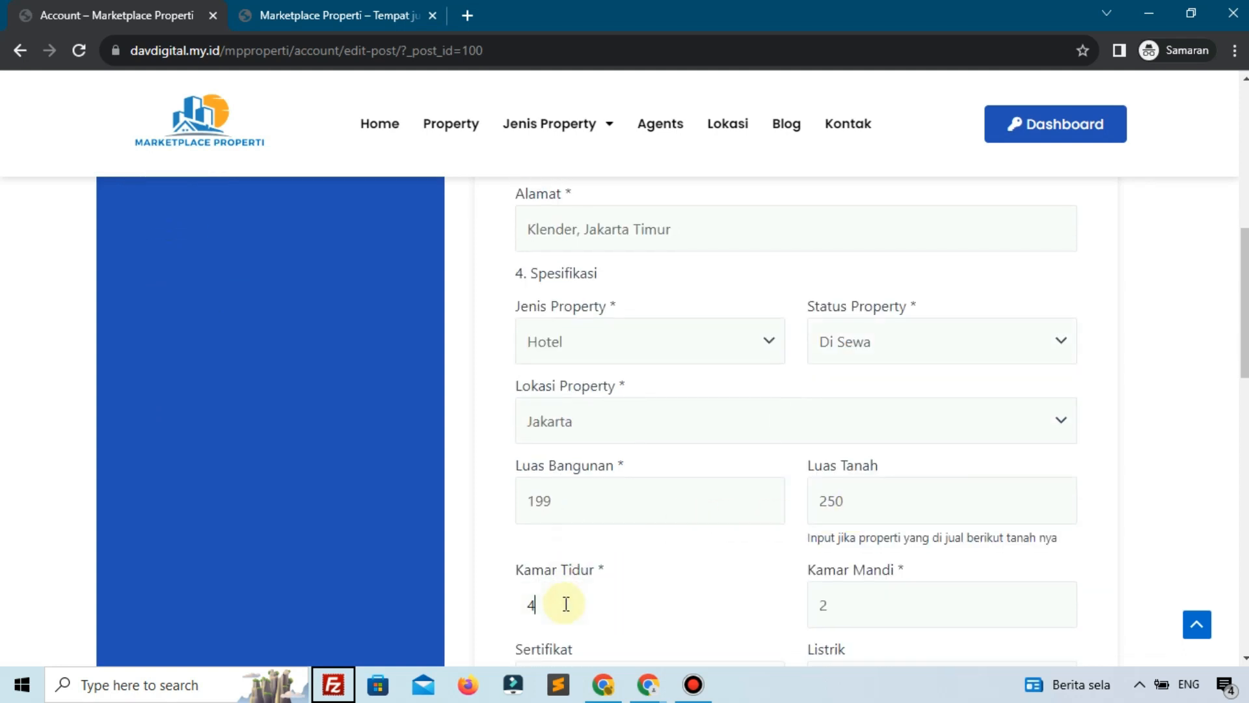
pyautogui.press('BackSpace')
pyautogui.write('3')
pyautogui.scroll(-4, 565, 602)
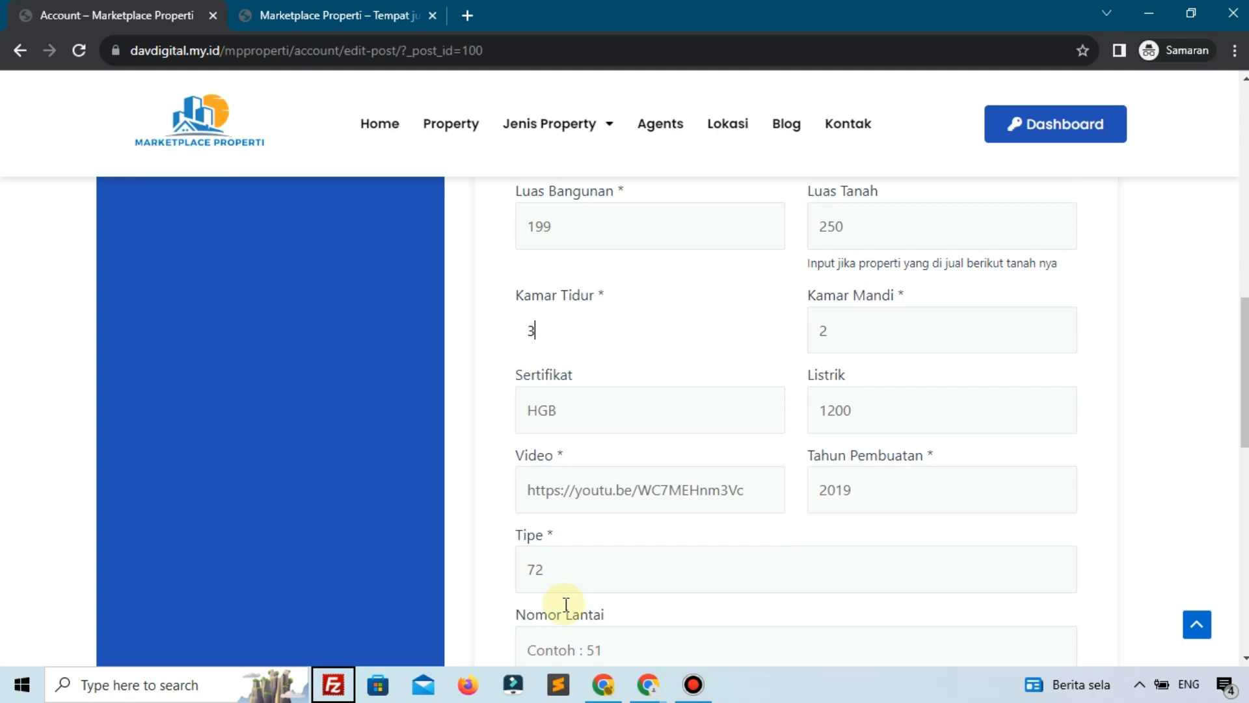
pyautogui.scroll(-7, 726, 561)
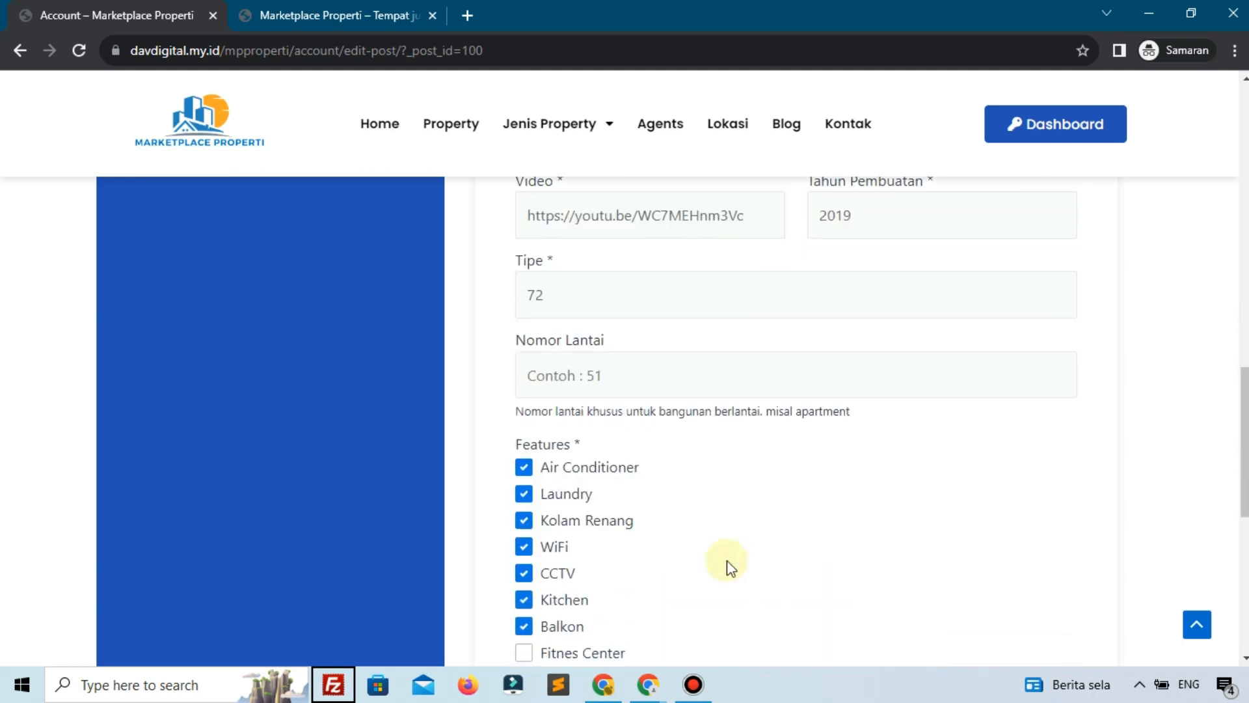
pyautogui.click(588, 474)
pyautogui.click(584, 508)
pyautogui.scroll(-1, 669, 636)
pyautogui.click(658, 525)
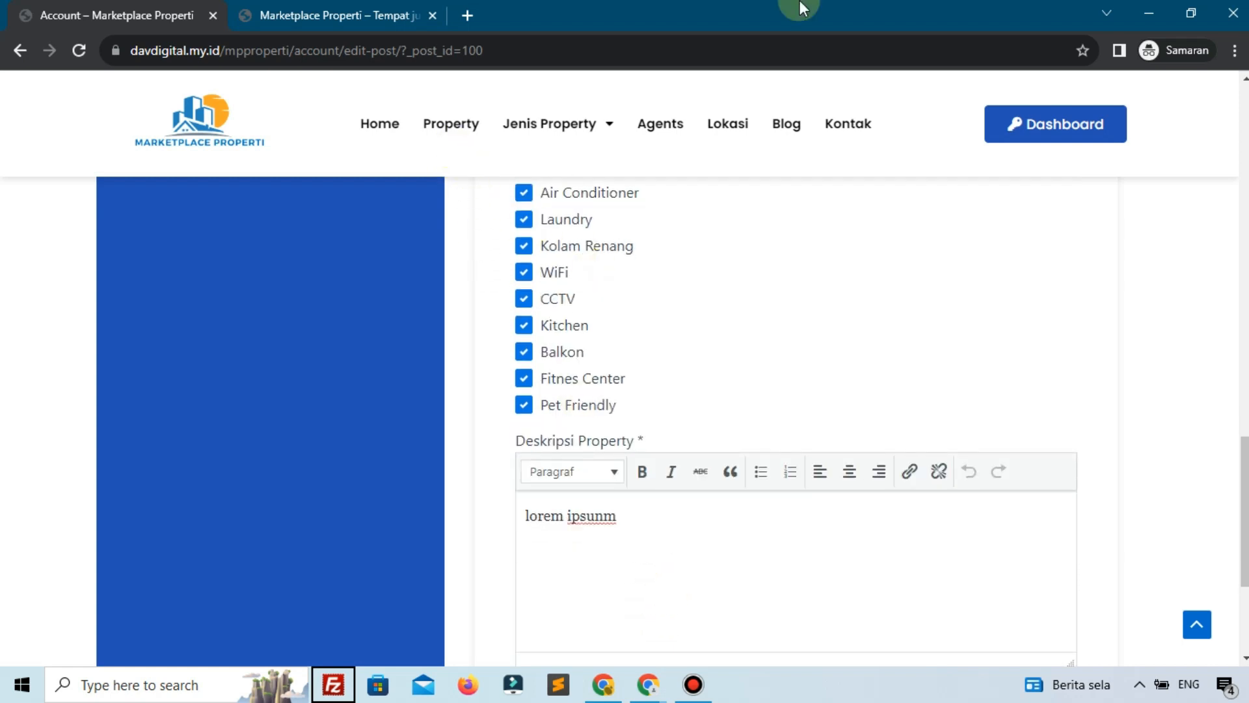
# Copy lorem ipsum paragraphs from loremipsum.io and paste them over the Deskripsi Property text
pyautogui.click(466, 14)
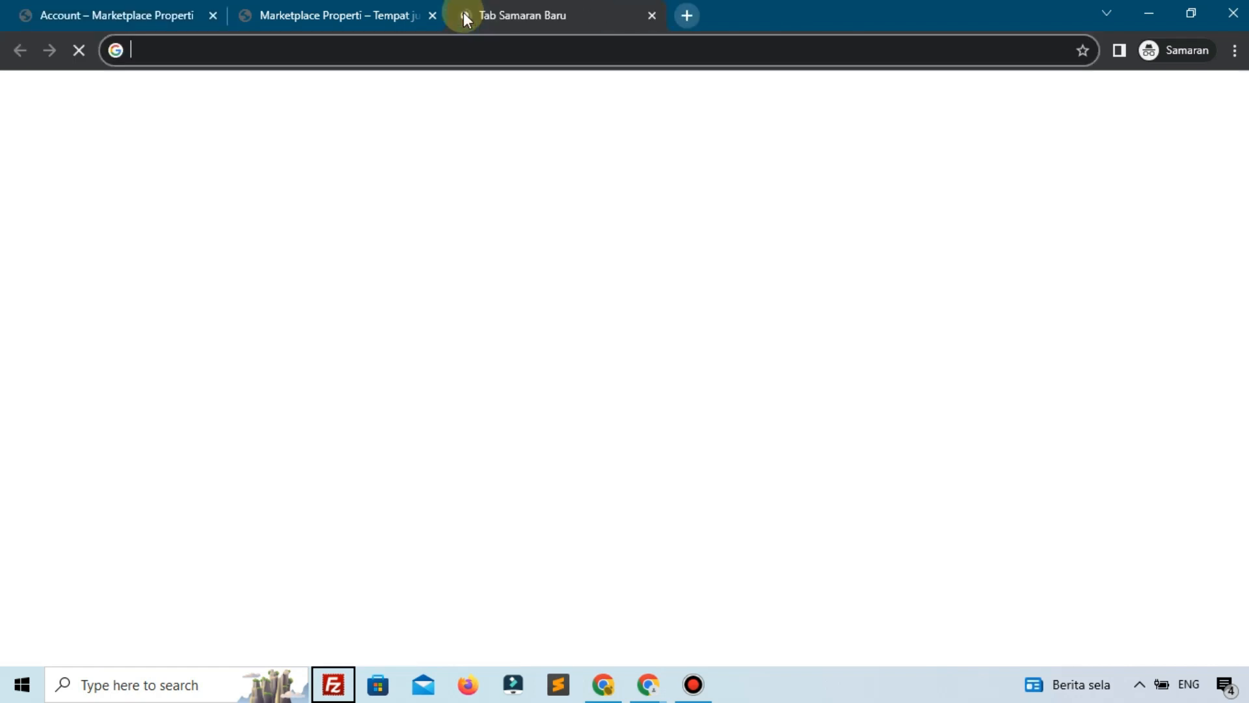
pyautogui.write('lor')
pyautogui.press('Return')
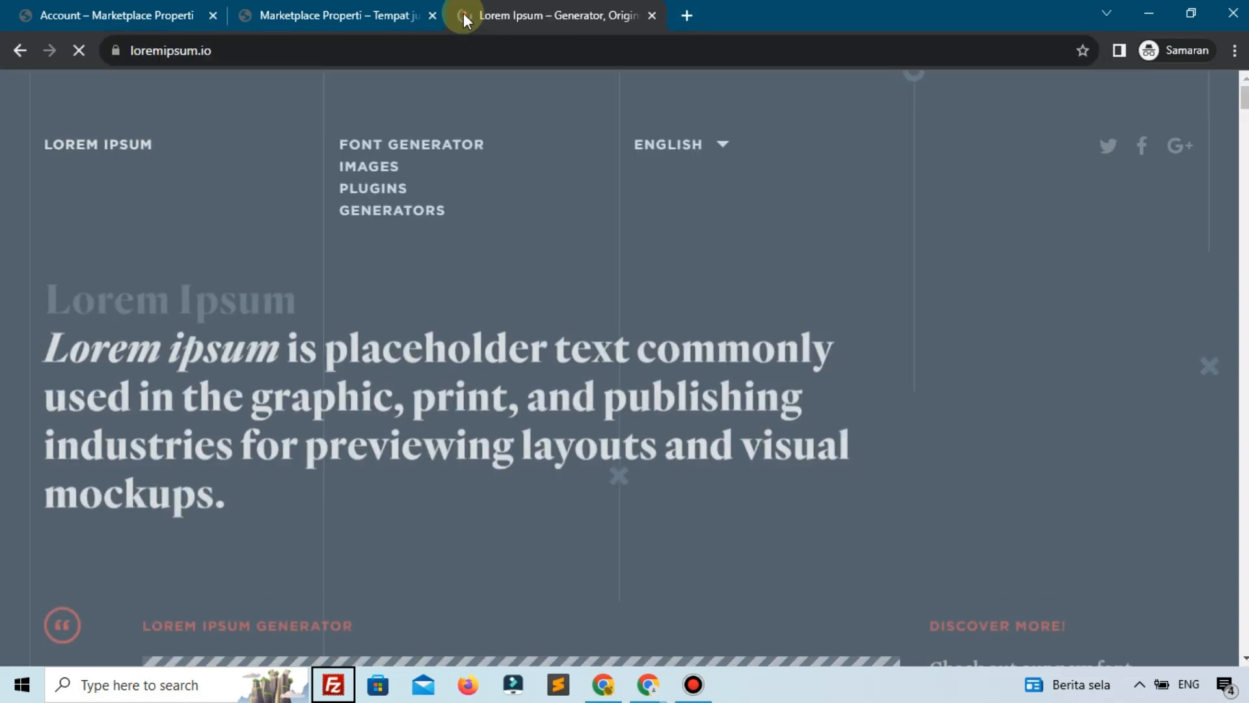
pyautogui.scroll(-3, 630, 343)
pyautogui.scroll(-8, 729, 510)
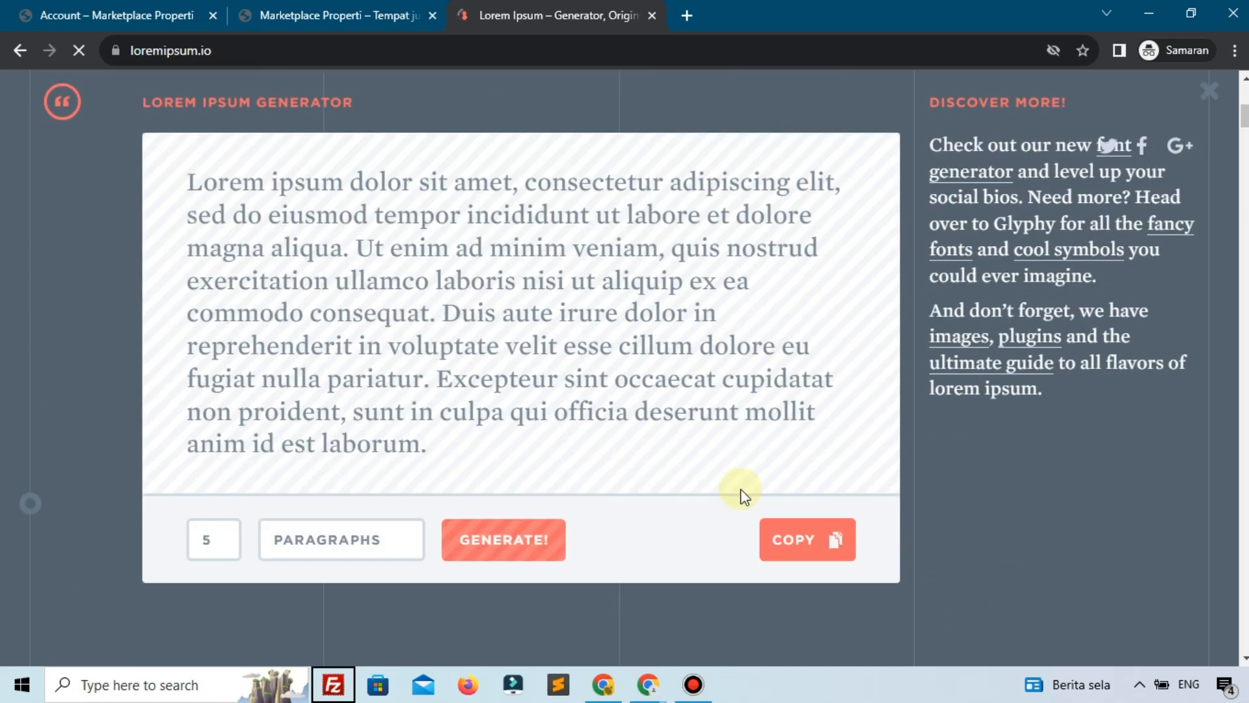
pyautogui.click(797, 302)
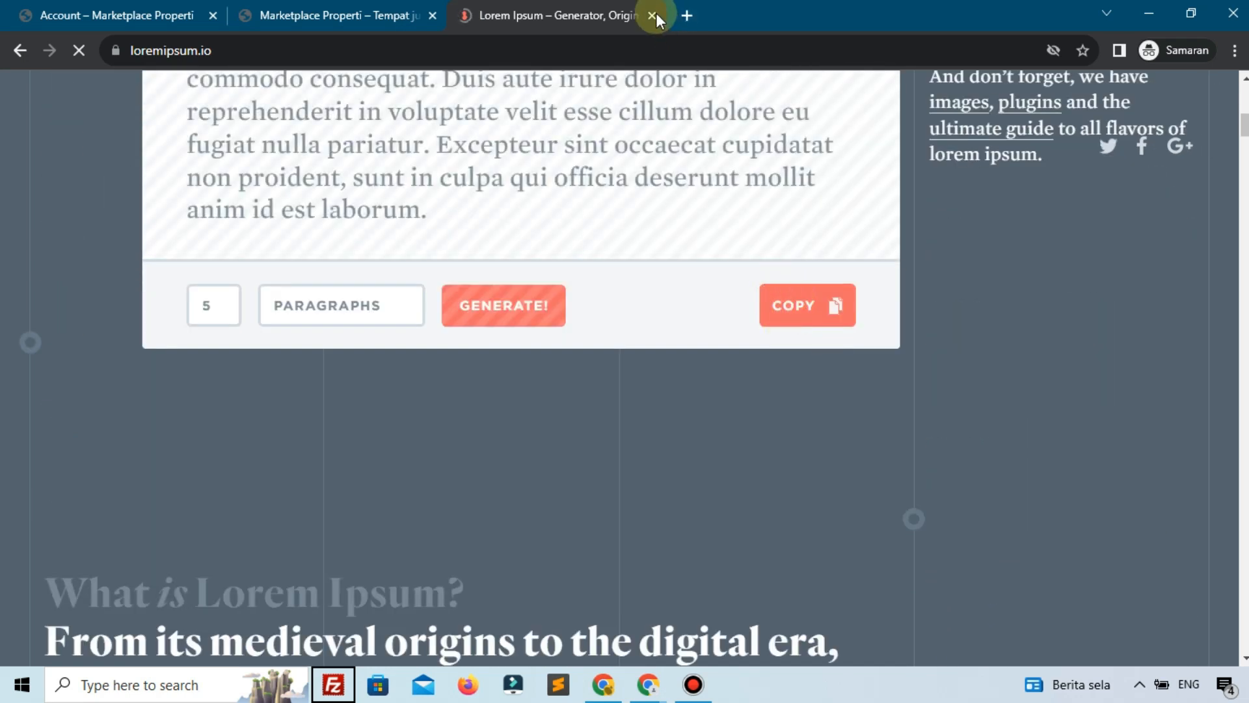
pyautogui.click(140, 17)
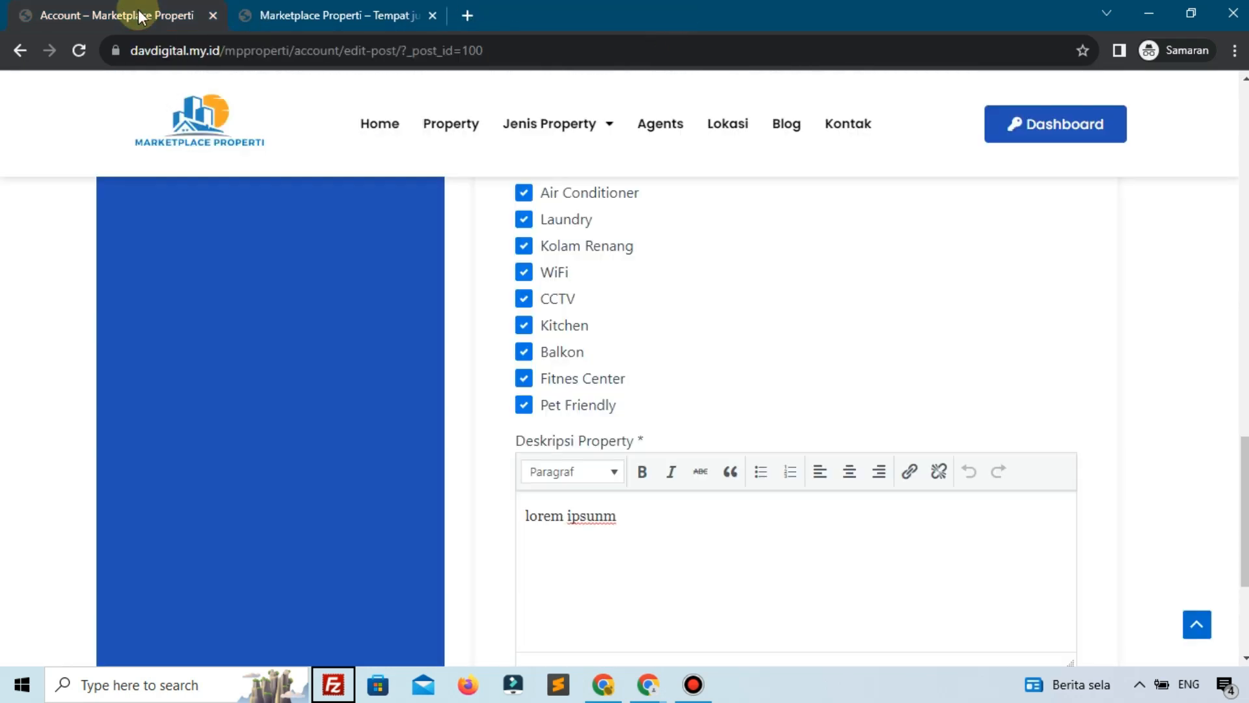
pyautogui.hotkey('ctrl', 'a')
pyautogui.hotkey('ctrl', 'v')
pyautogui.hotkey('ctrl', 'v')
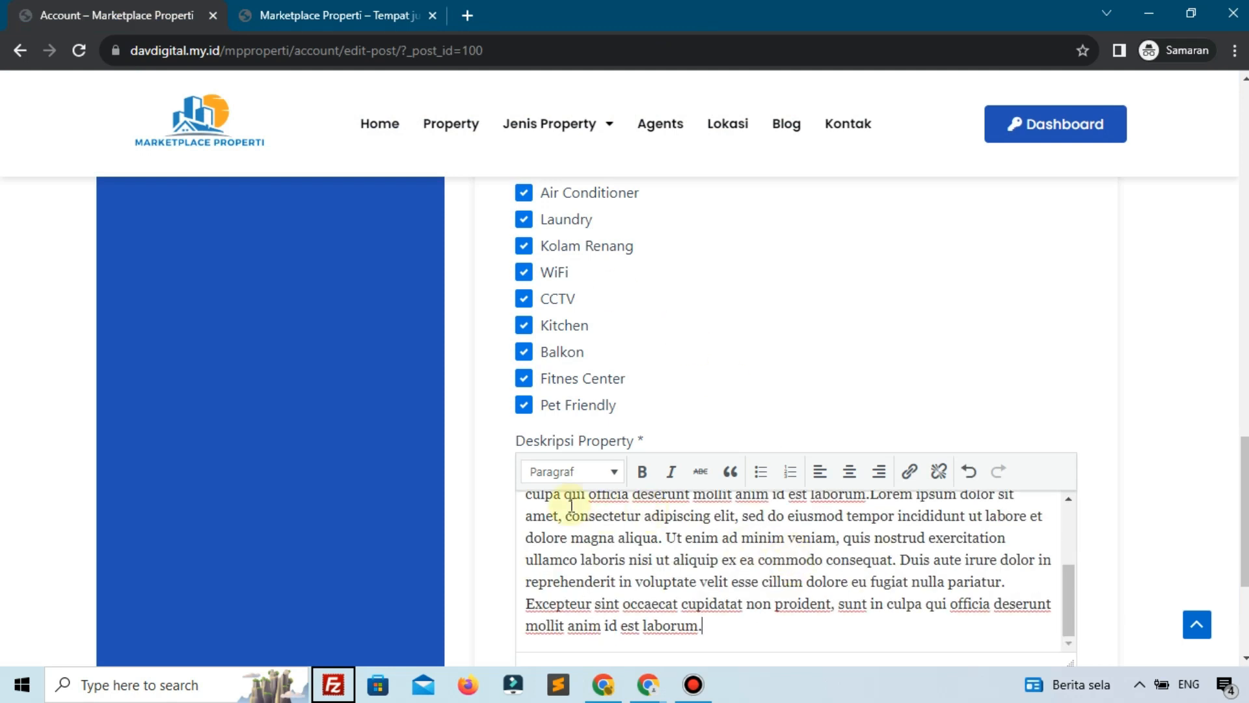
# Submit Update Property, then reload the Rumah Minimalis public page in the site tab
pyautogui.scroll(-4, 521, 514)
pyautogui.click(623, 455)
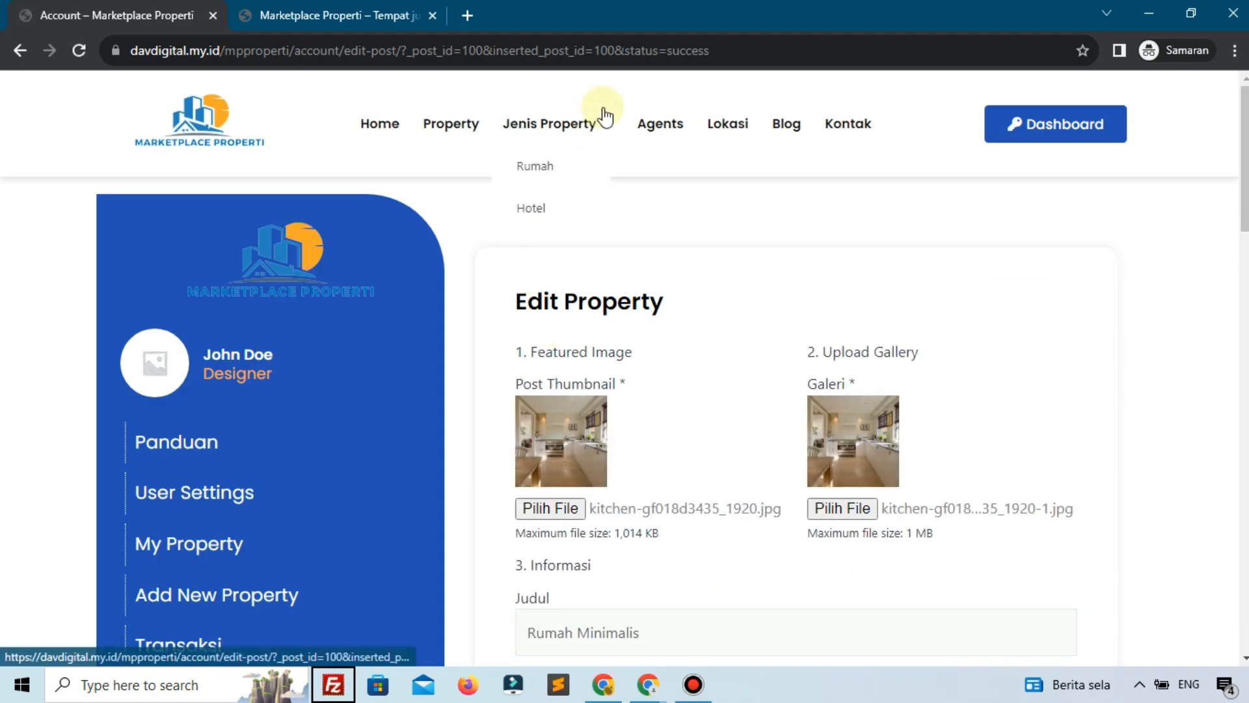
pyautogui.moveTo(614, 51); pyautogui.dragTo(691, 51)
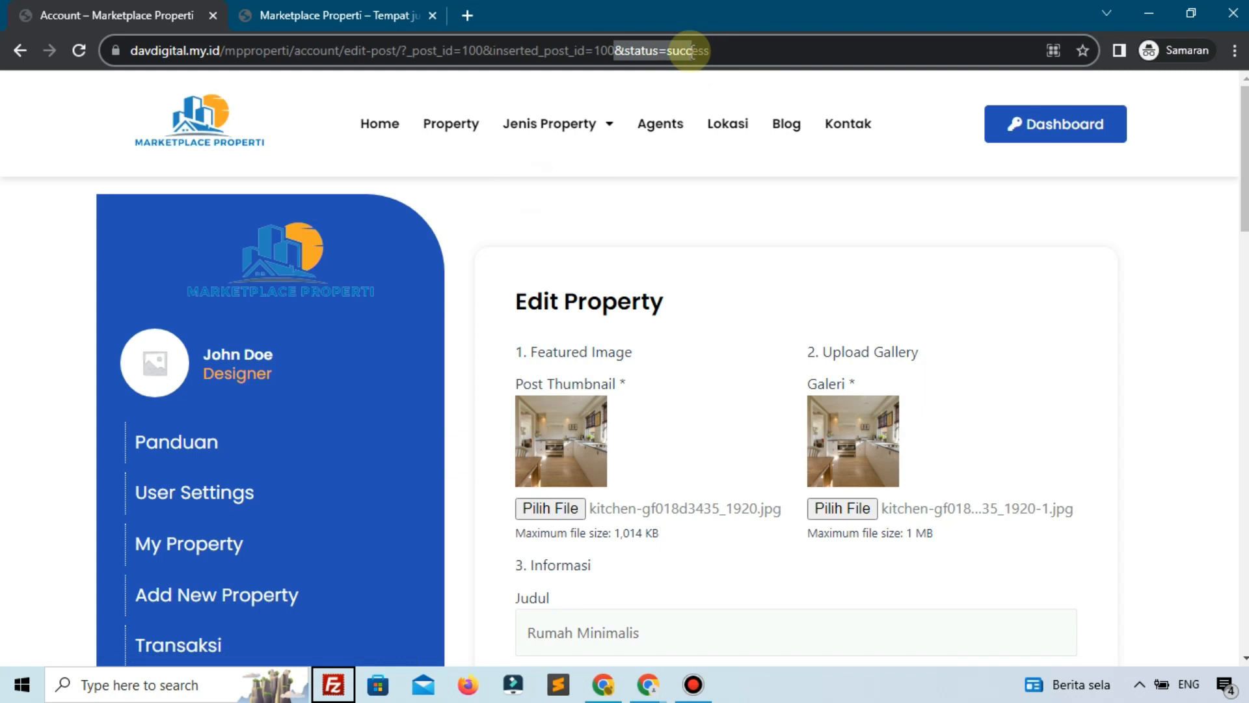
pyautogui.scroll(-6, 658, 322)
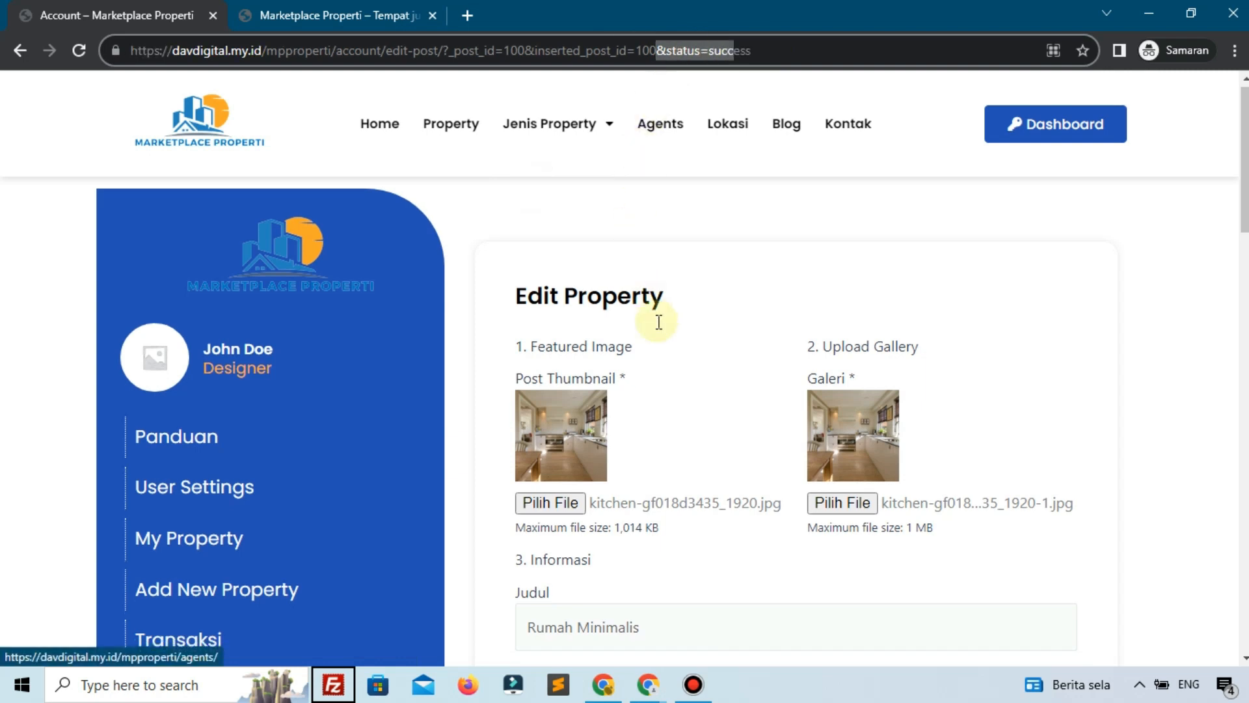
pyautogui.scroll(-5, 659, 322)
pyautogui.scroll(6, 659, 322)
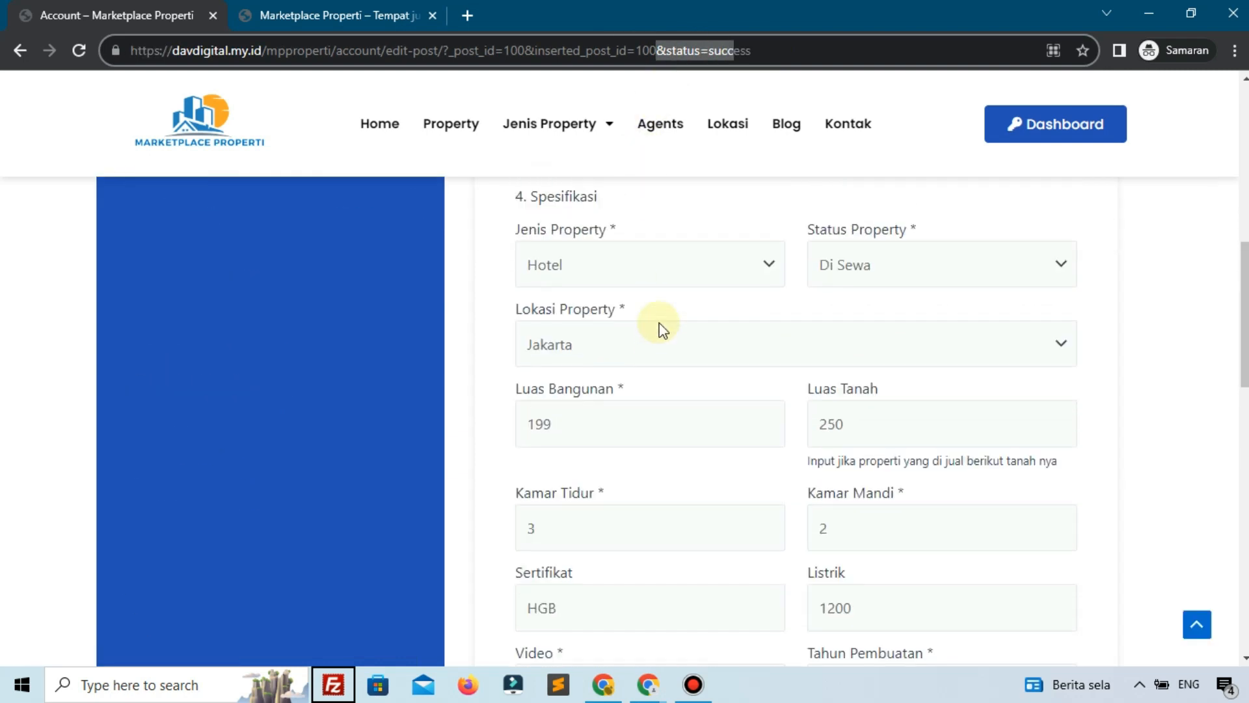
pyautogui.scroll(3, 364, 352)
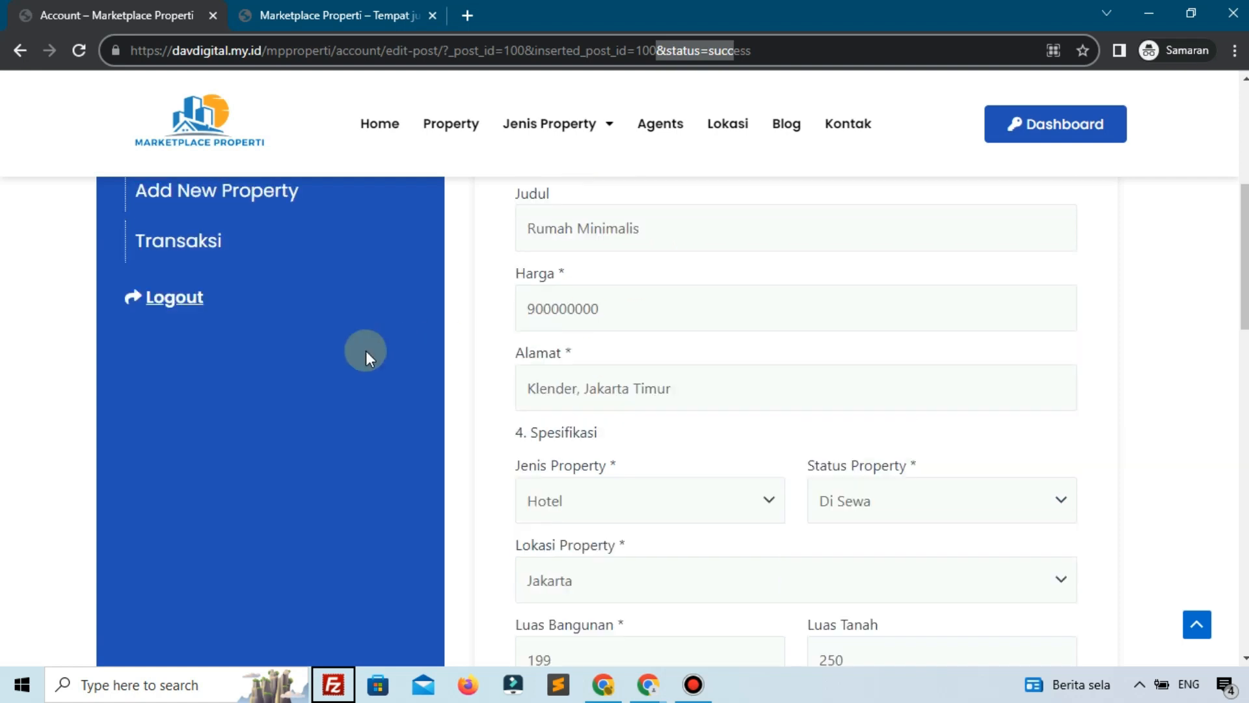
pyautogui.click(378, 15)
pyautogui.click(84, 51)
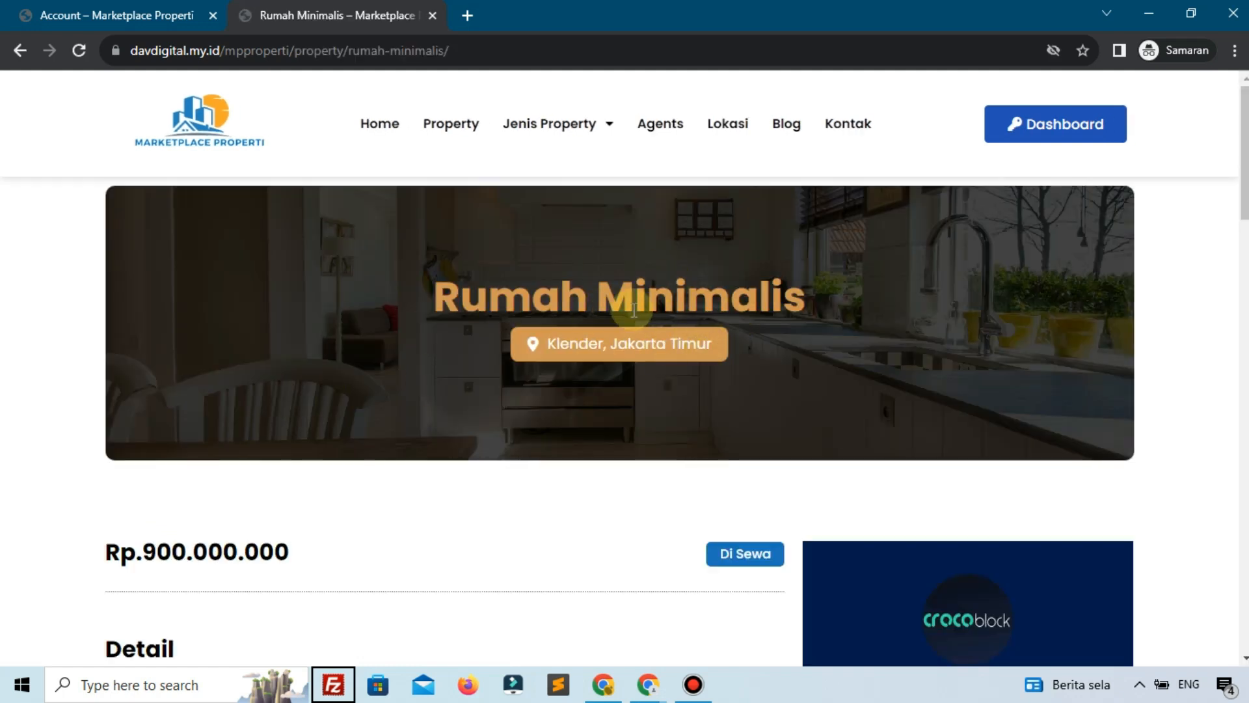
# Check Rumah Minimalis under the Hotel and Rumah Jenis Property listings, then return to the Account tab
pyautogui.scroll(-7, 635, 309)
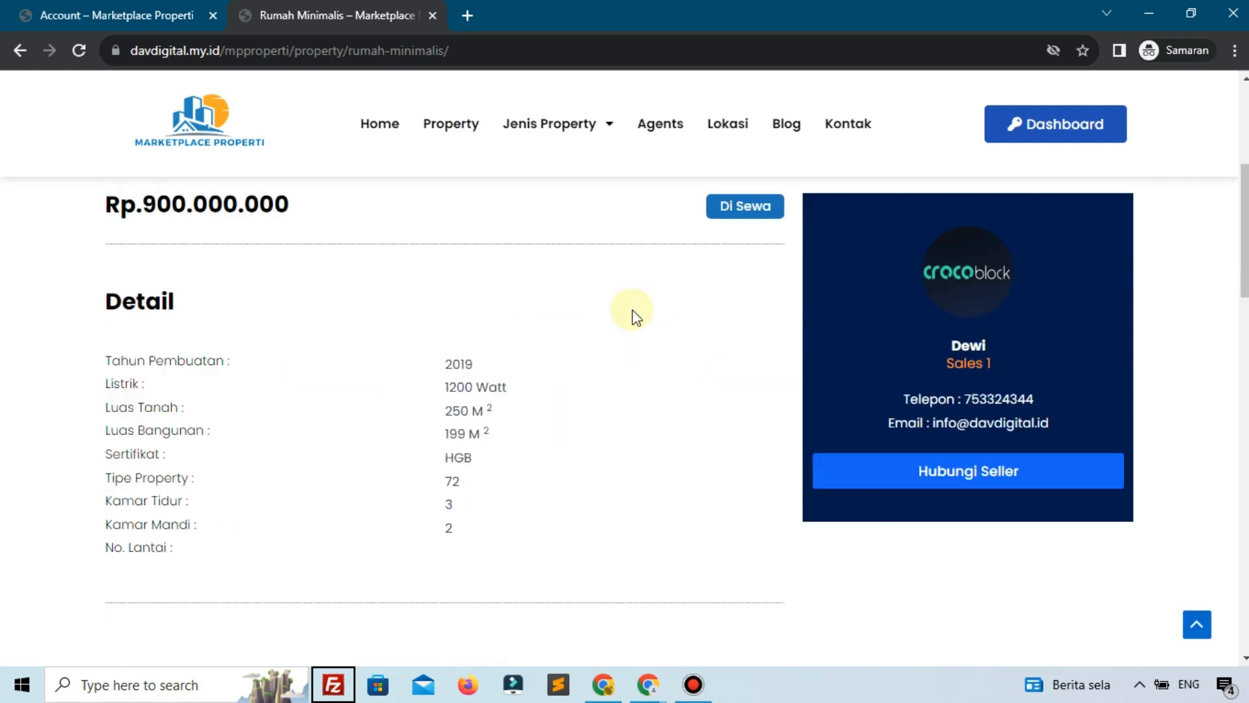
pyautogui.scroll(-4, 635, 315)
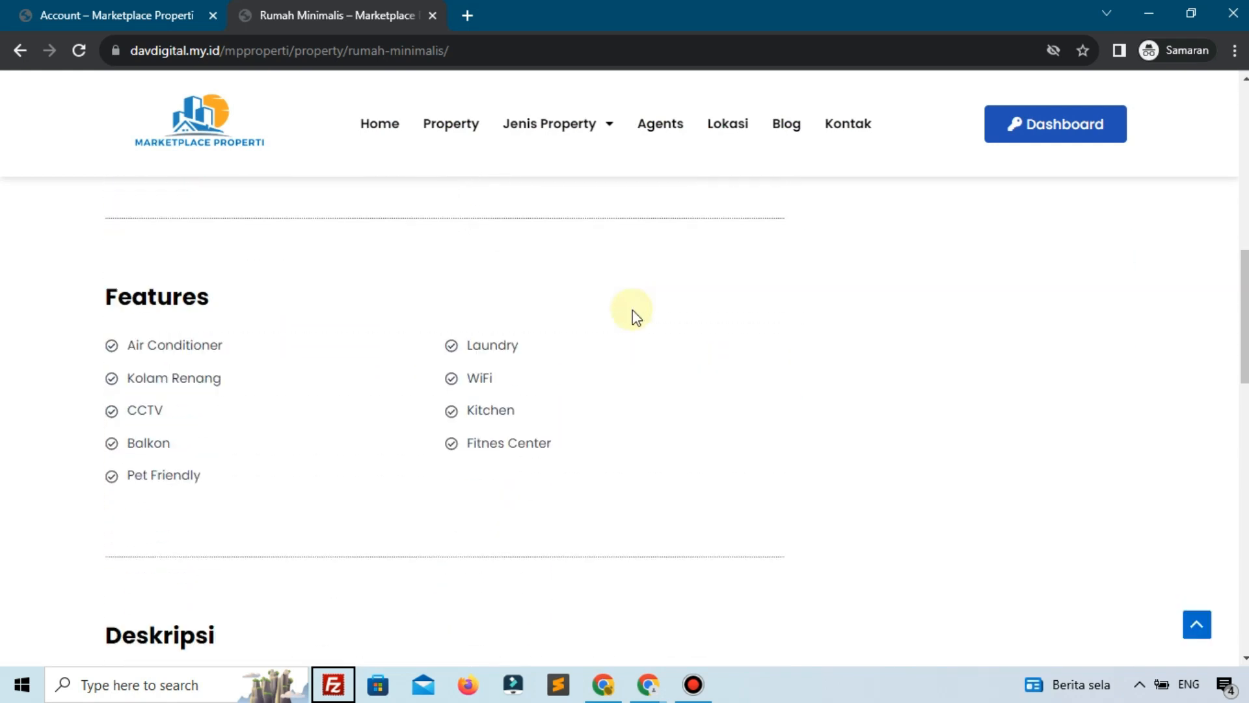
pyautogui.moveTo(588, 136)
pyautogui.click(544, 204)
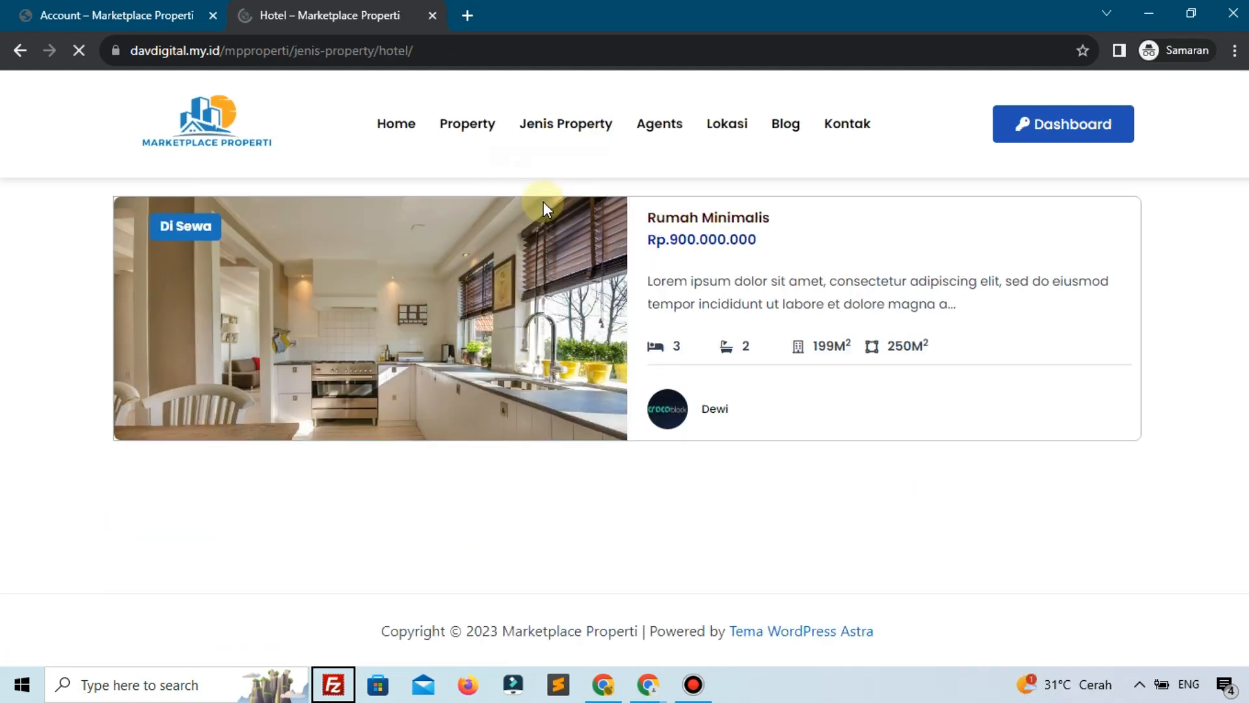
pyautogui.moveTo(585, 124)
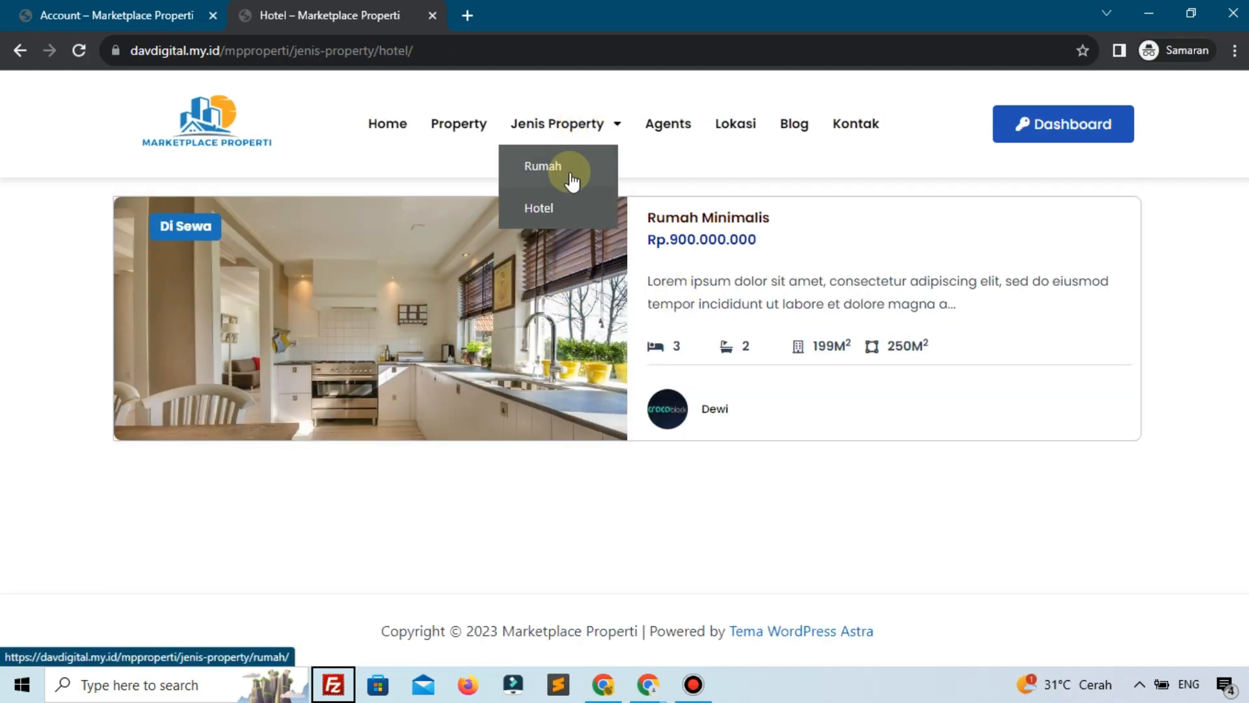
pyautogui.click(573, 175)
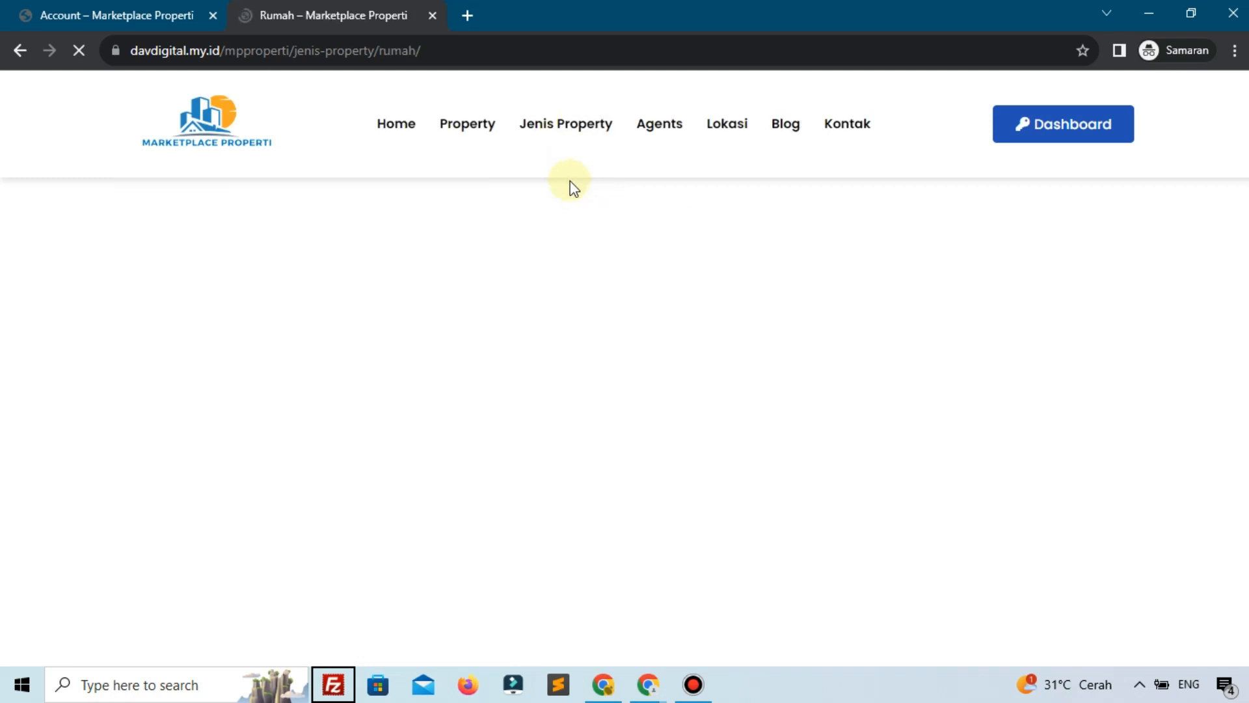
pyautogui.click(19, 12)
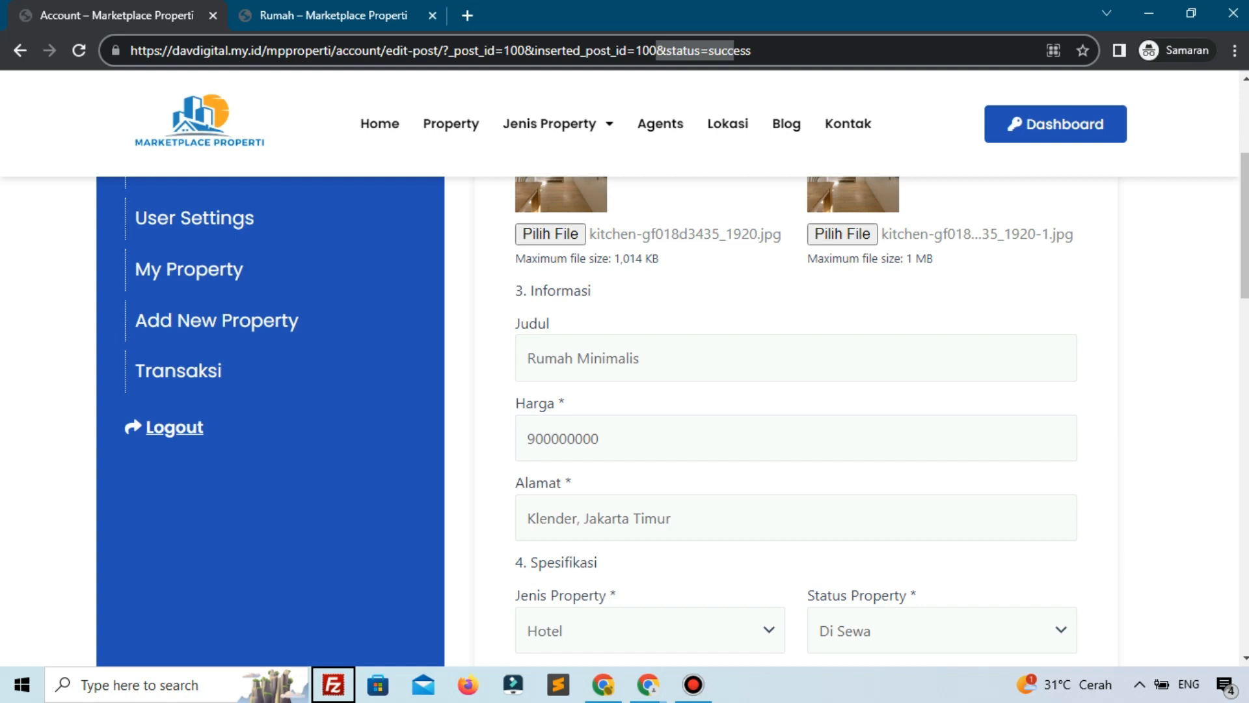
# In the logged-in window, open the Edit Property form editor and scroll to Post Submit Actions
pyautogui.hotkey('alt', 'Tab')
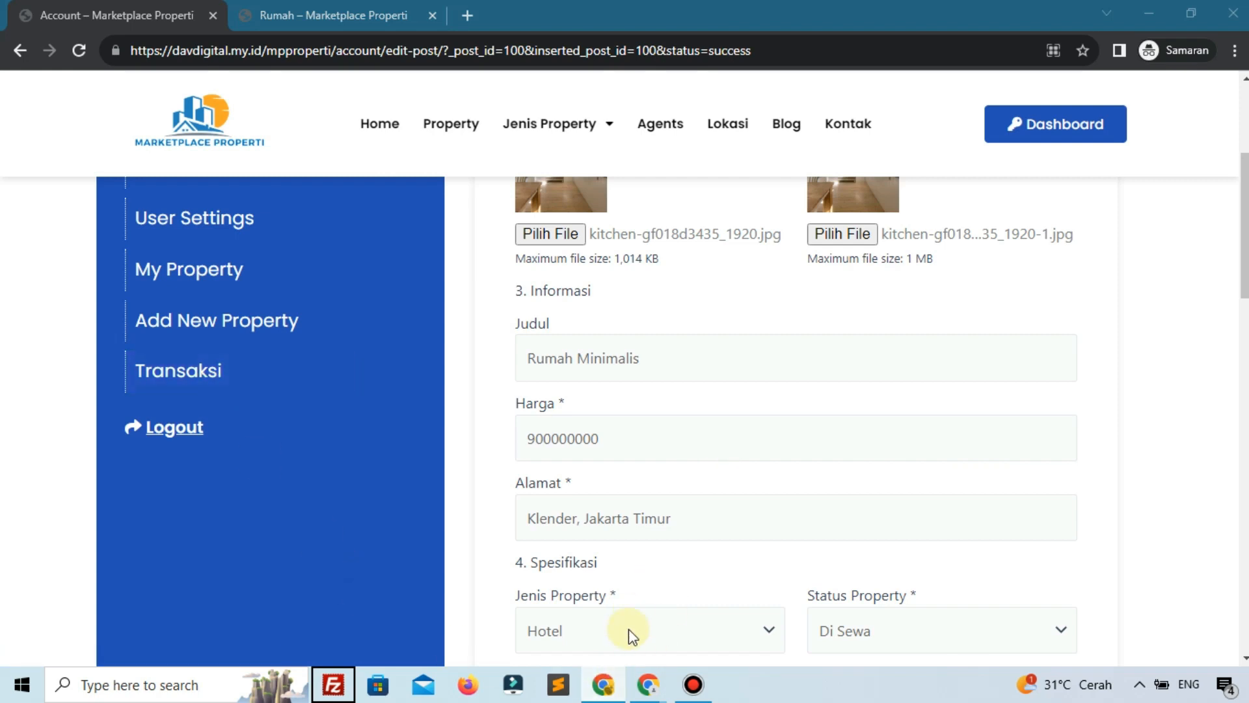
pyautogui.moveTo(647, 682)
pyautogui.click(523, 625)
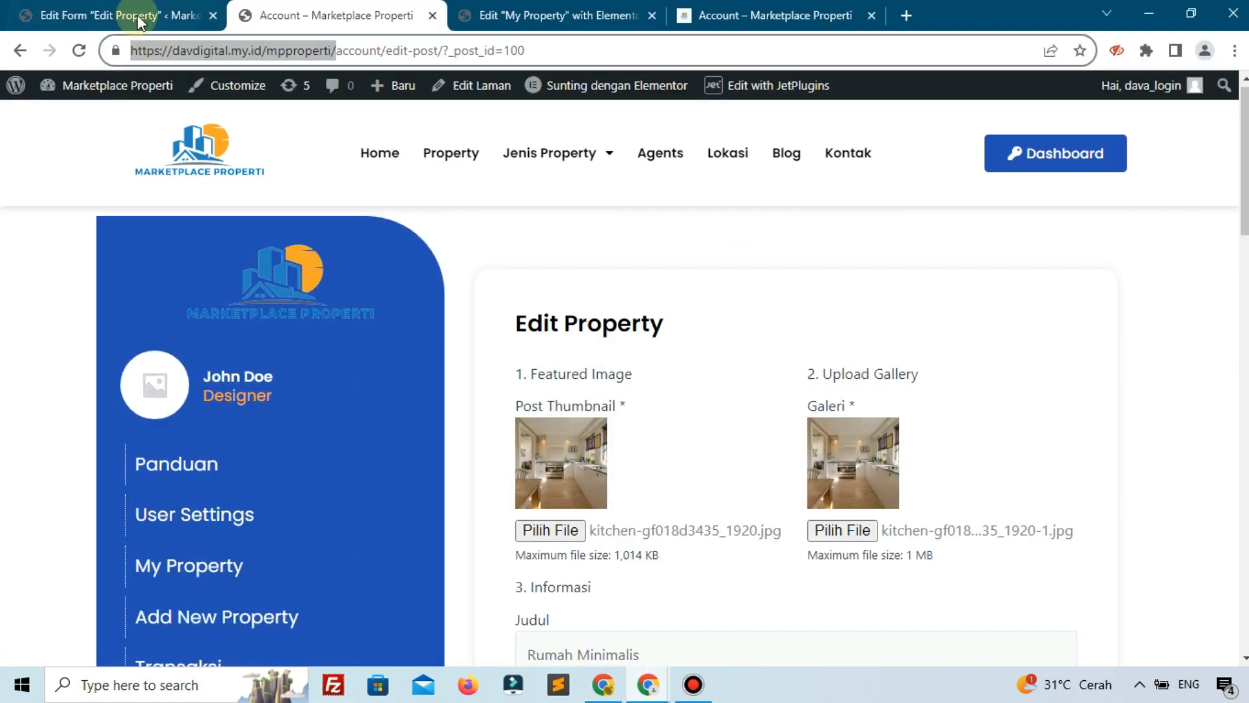
pyautogui.click(138, 14)
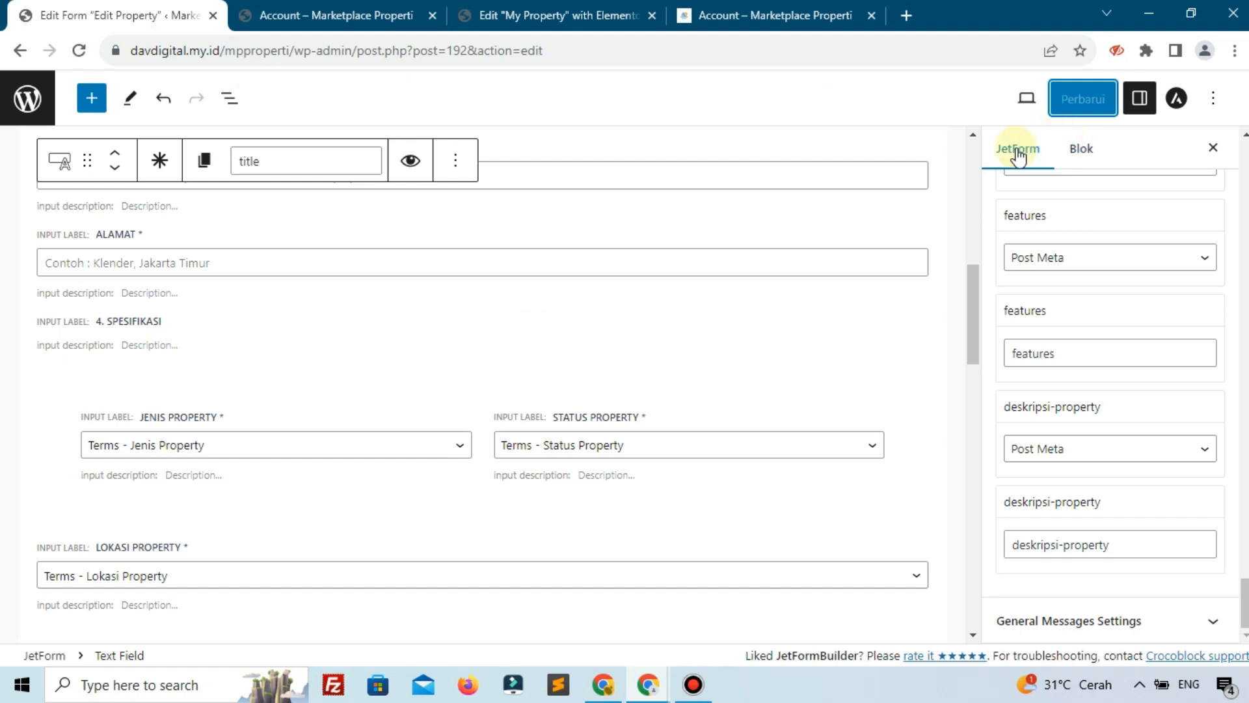
pyautogui.scroll(20, 1052, 302)
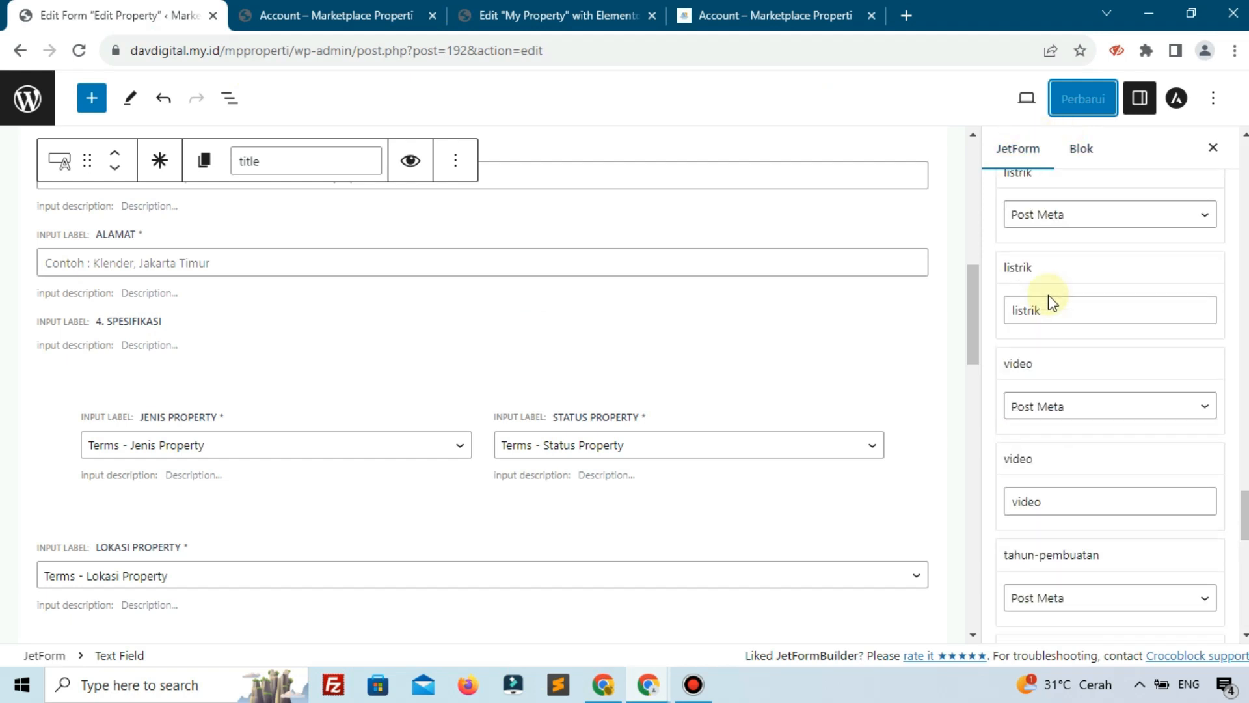
pyautogui.scroll(20, 1050, 298)
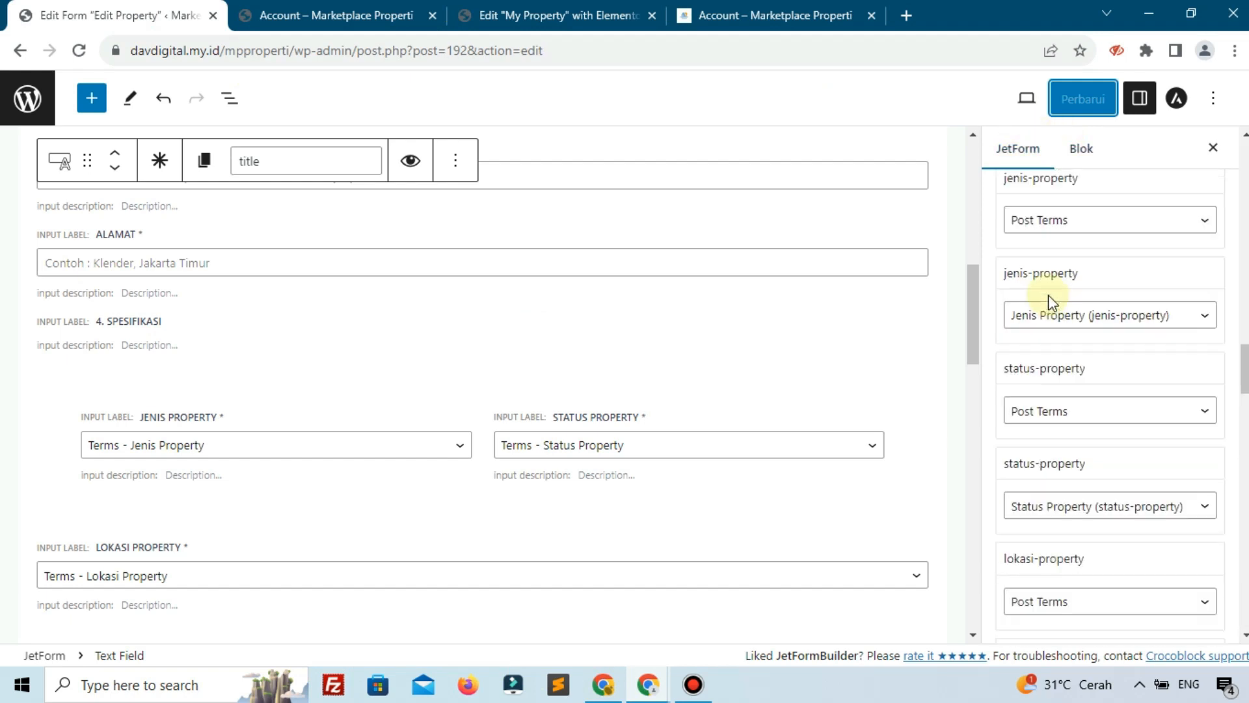
pyautogui.scroll(7, 1049, 299)
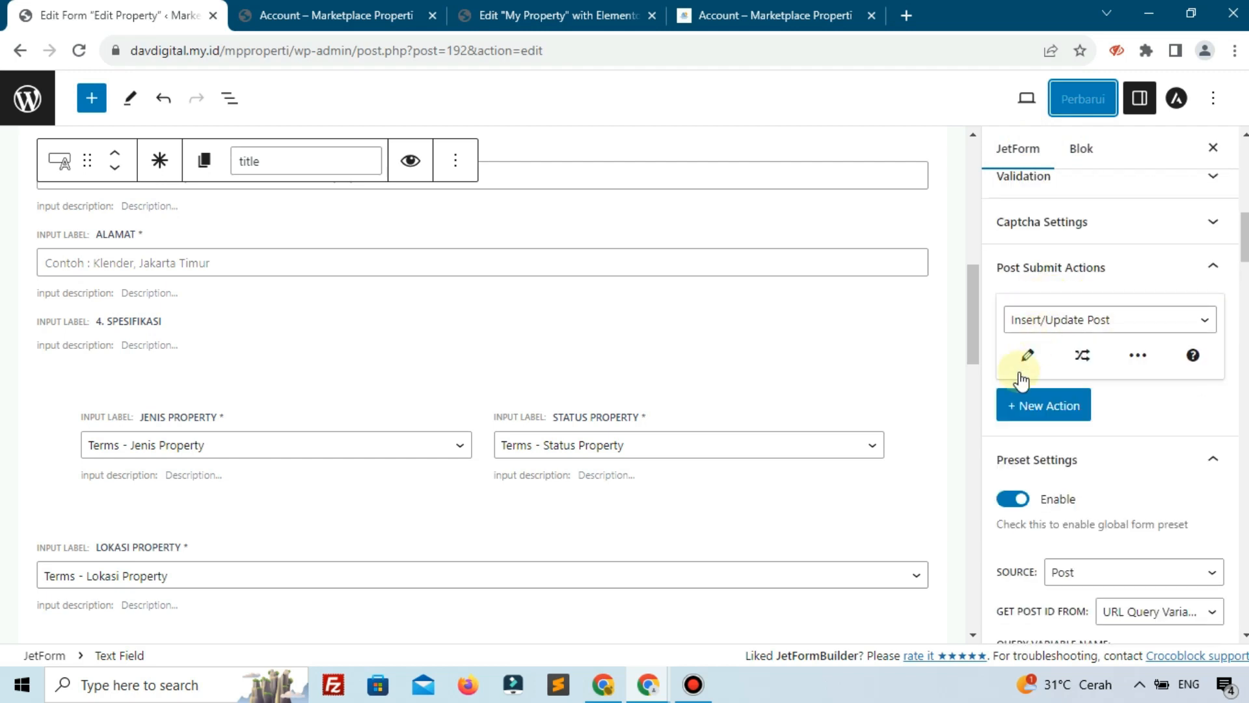
# Add a Redirect to Page action to the static Account page and save the form
pyautogui.click(1051, 404)
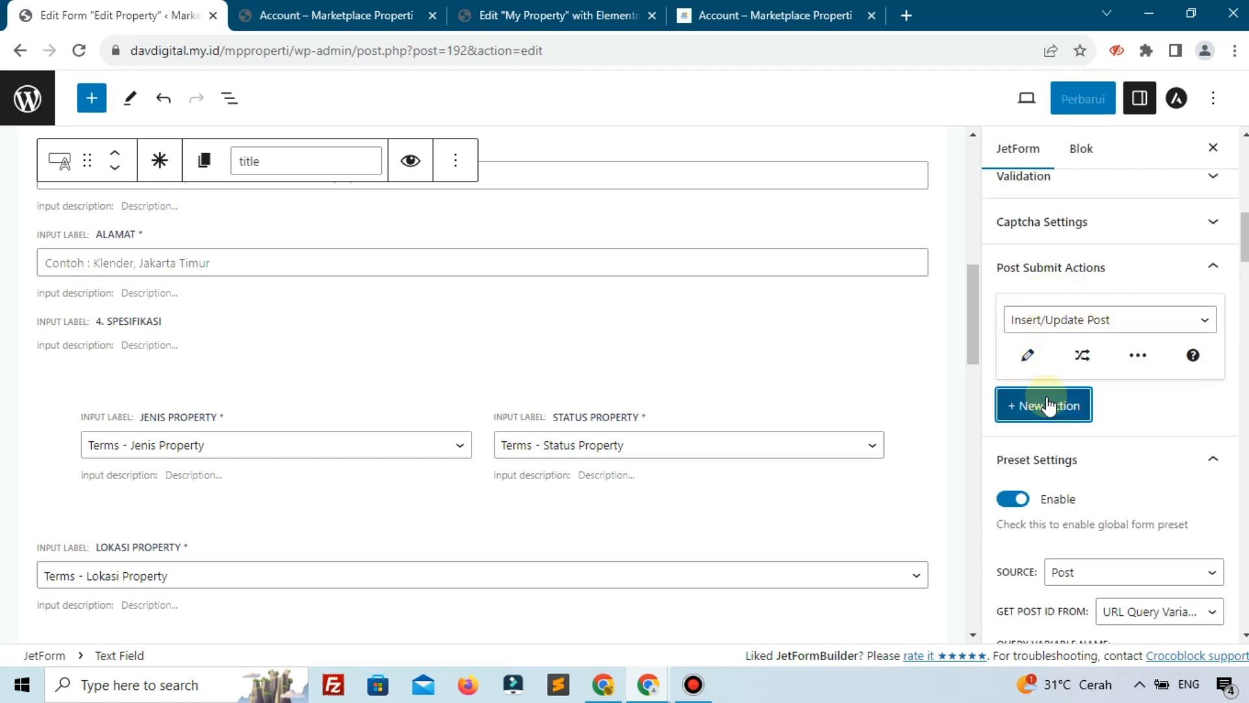
pyautogui.click(1049, 415)
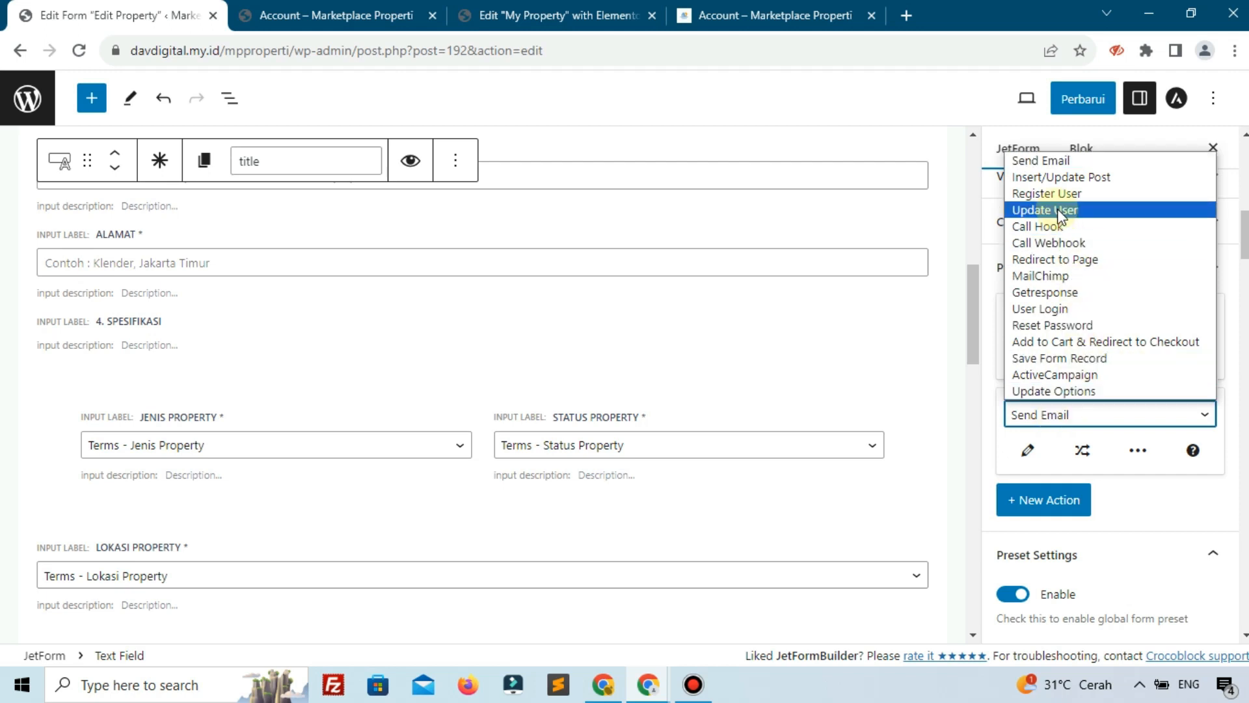
pyautogui.click(1079, 261)
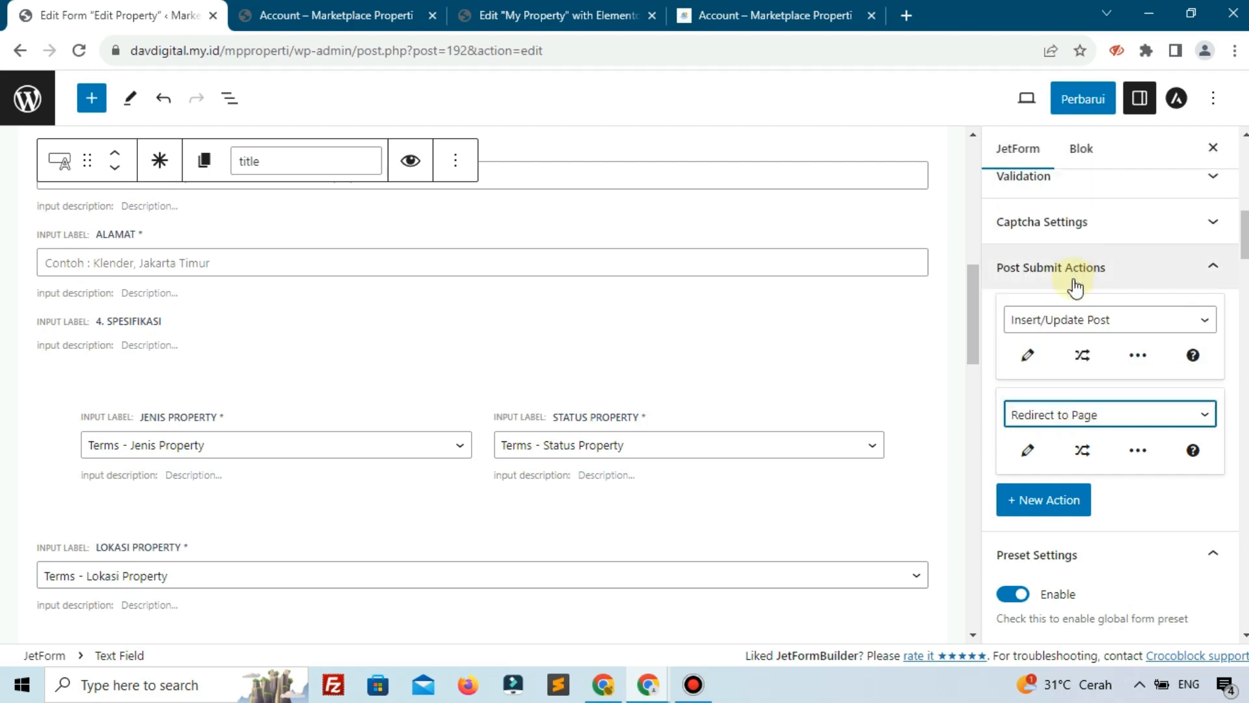
pyautogui.click(1029, 449)
pyautogui.click(468, 256)
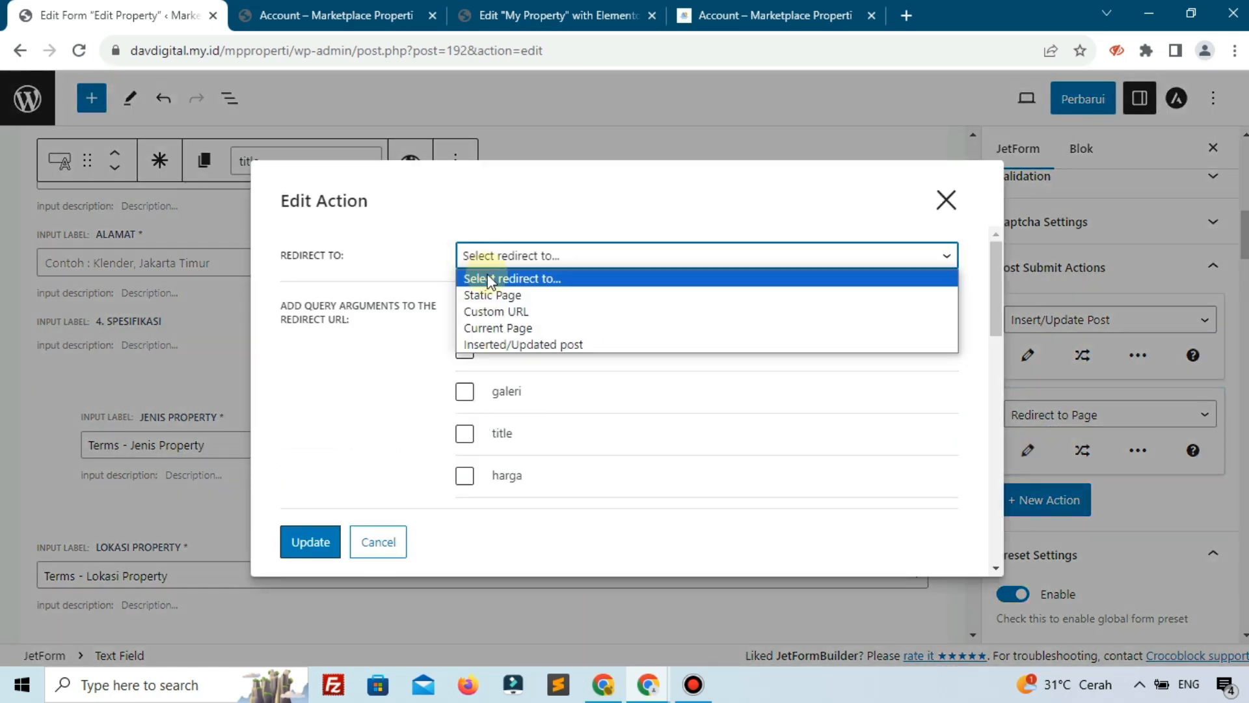
pyautogui.click(510, 294)
pyautogui.click(519, 307)
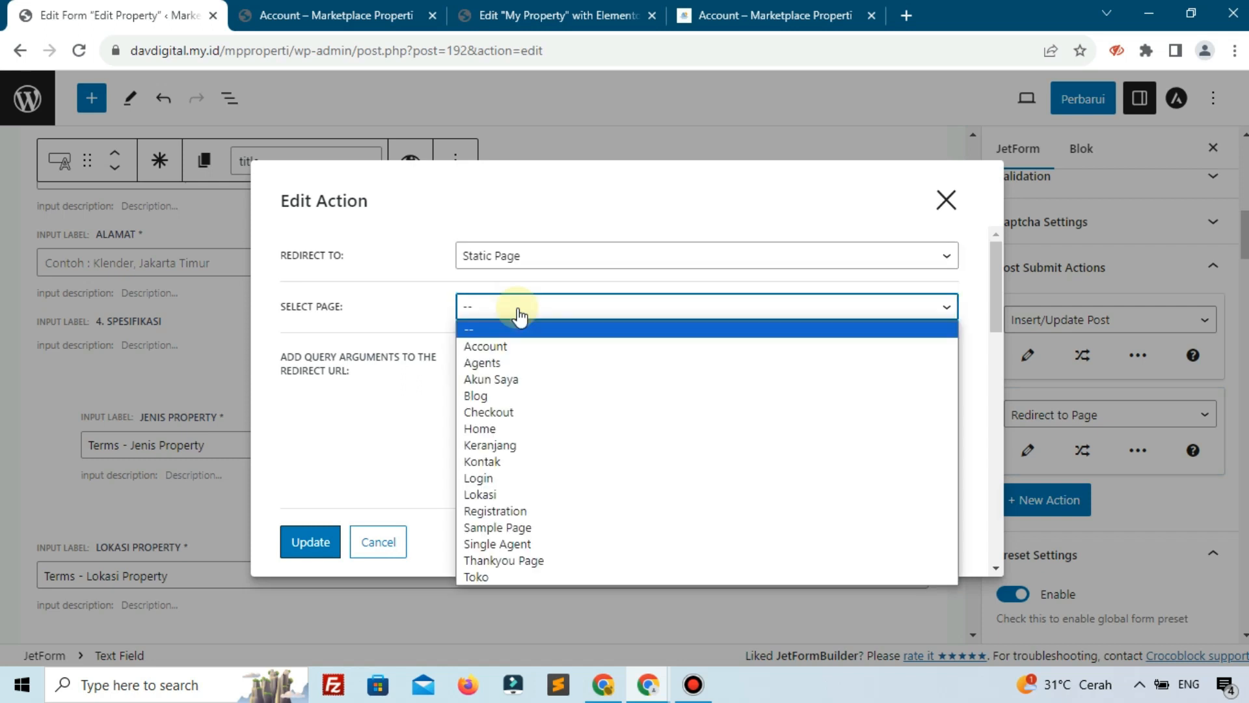
pyautogui.click(478, 346)
pyautogui.click(316, 549)
pyautogui.click(1087, 110)
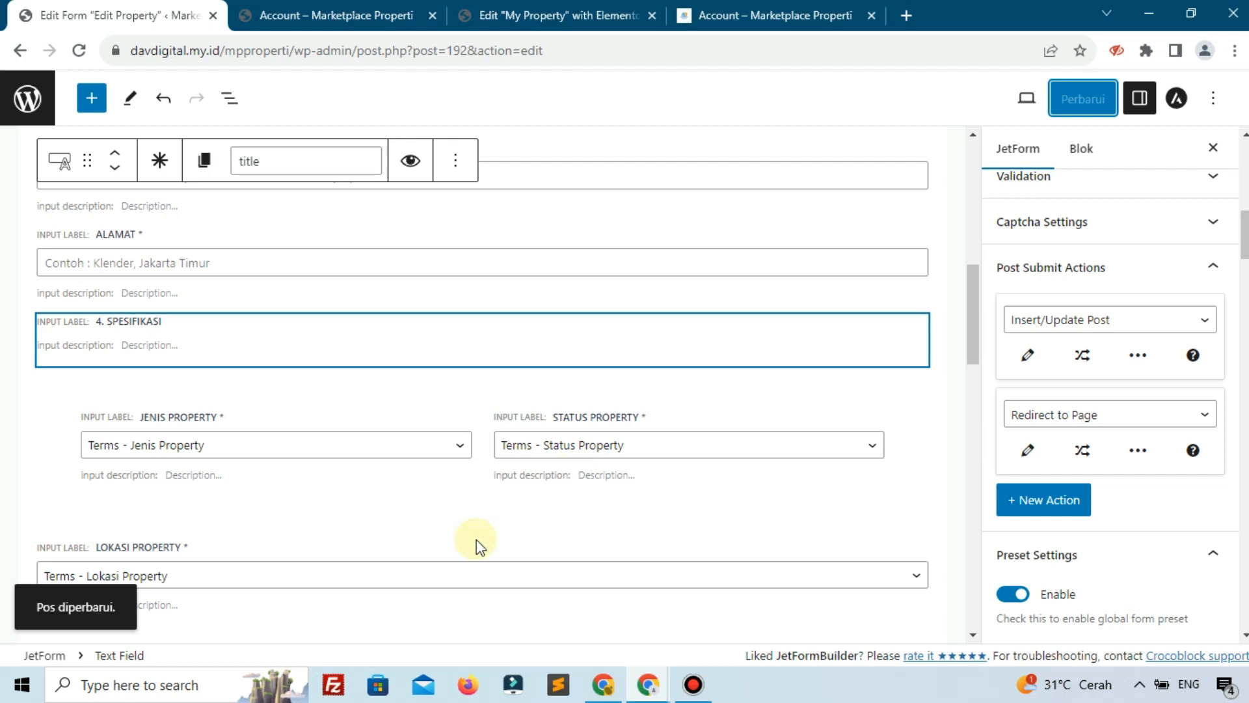
# Reload the incognito Account page and reopen the Rumah Minimalis edit form via My Property
pyautogui.moveTo(649, 683)
pyautogui.click(689, 631)
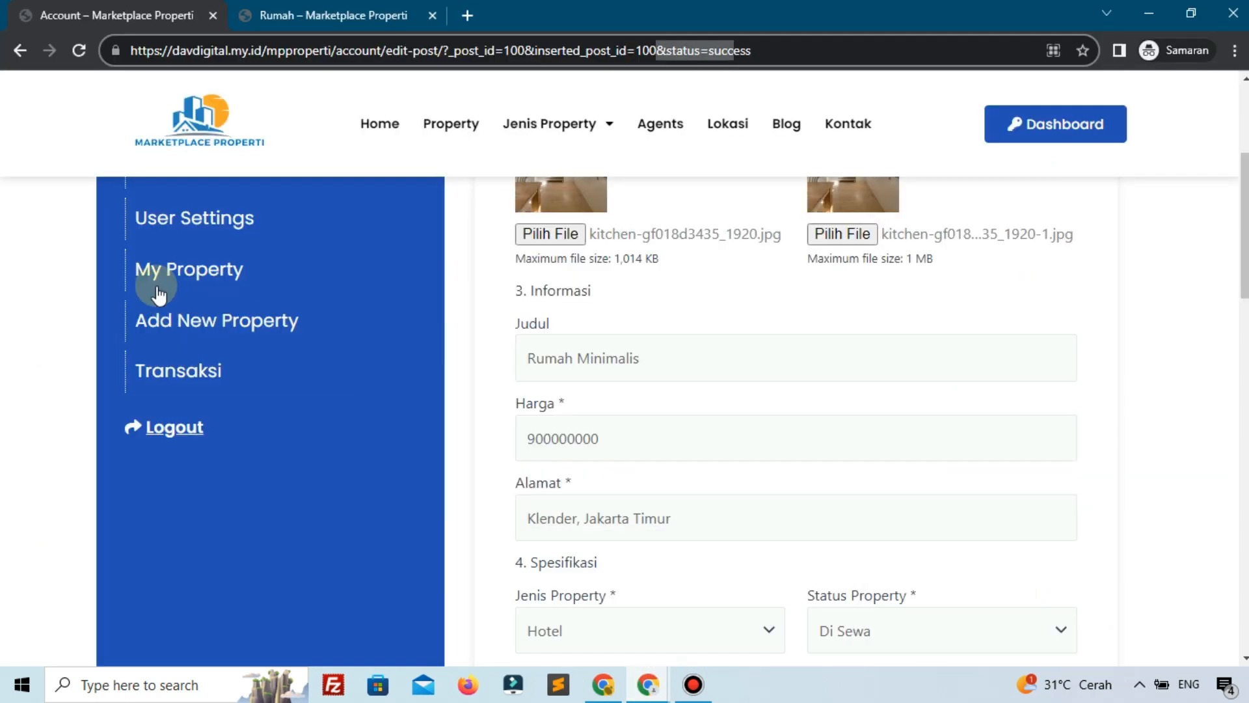
pyautogui.click(79, 51)
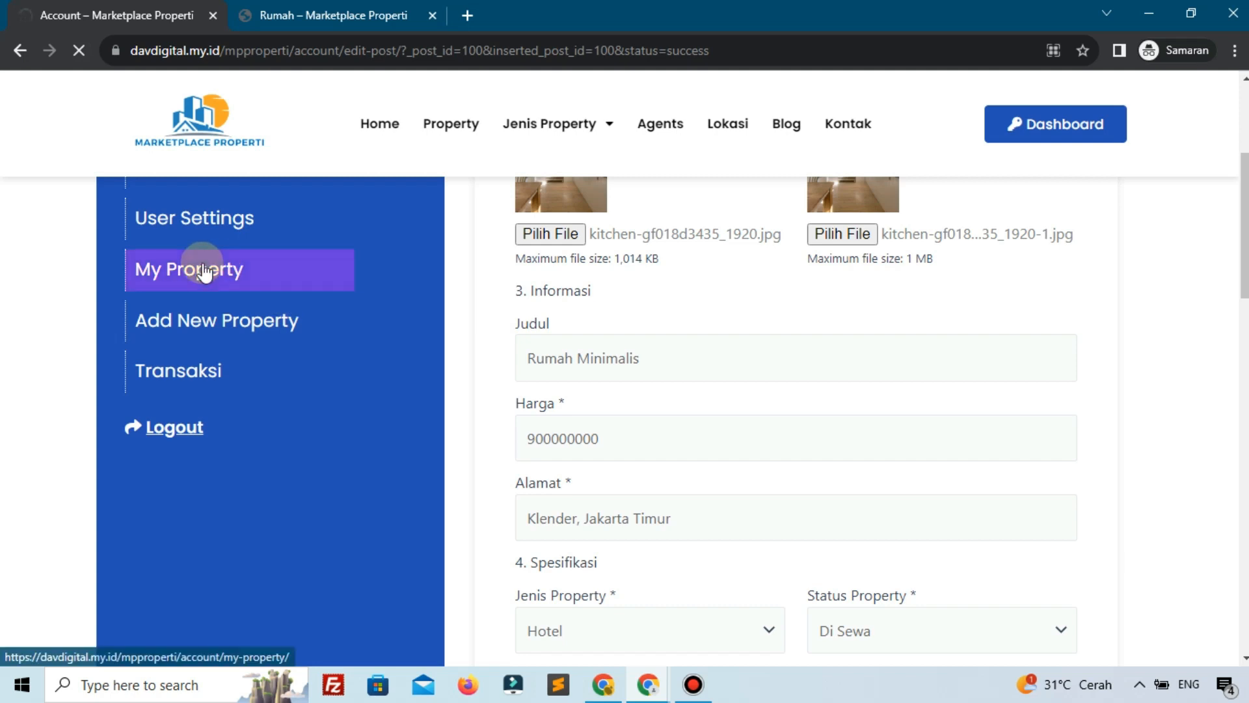
pyautogui.click(239, 263)
pyautogui.scroll(5, 240, 261)
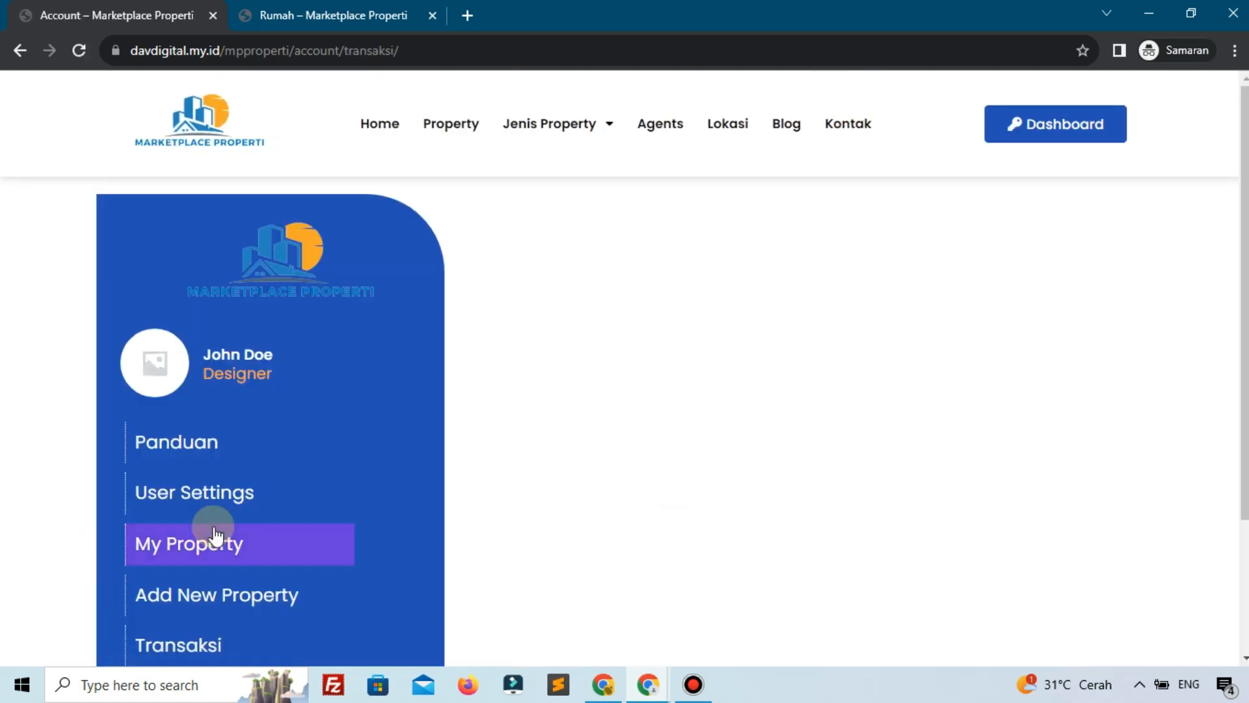
pyautogui.click(216, 537)
pyautogui.scroll(-1, 712, 459)
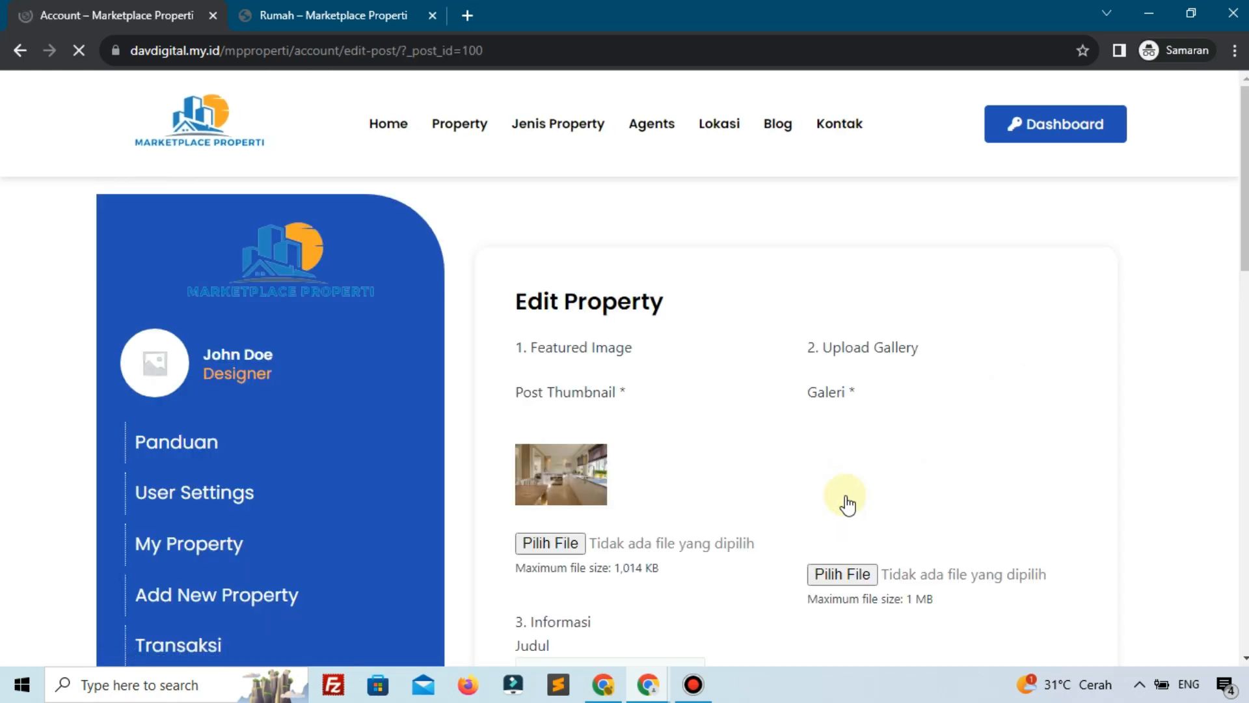
pyautogui.scroll(-5, 839, 482)
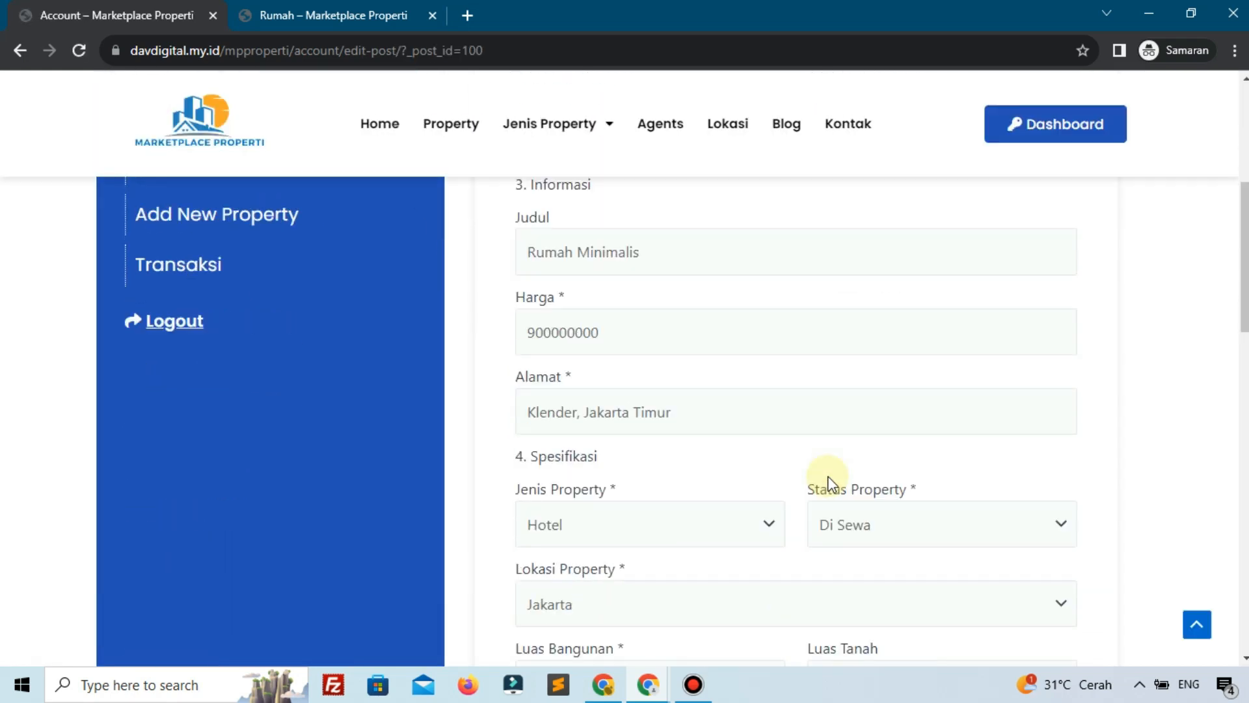
# Set the property type to Rumah and status to Di Jual
pyautogui.click(657, 527)
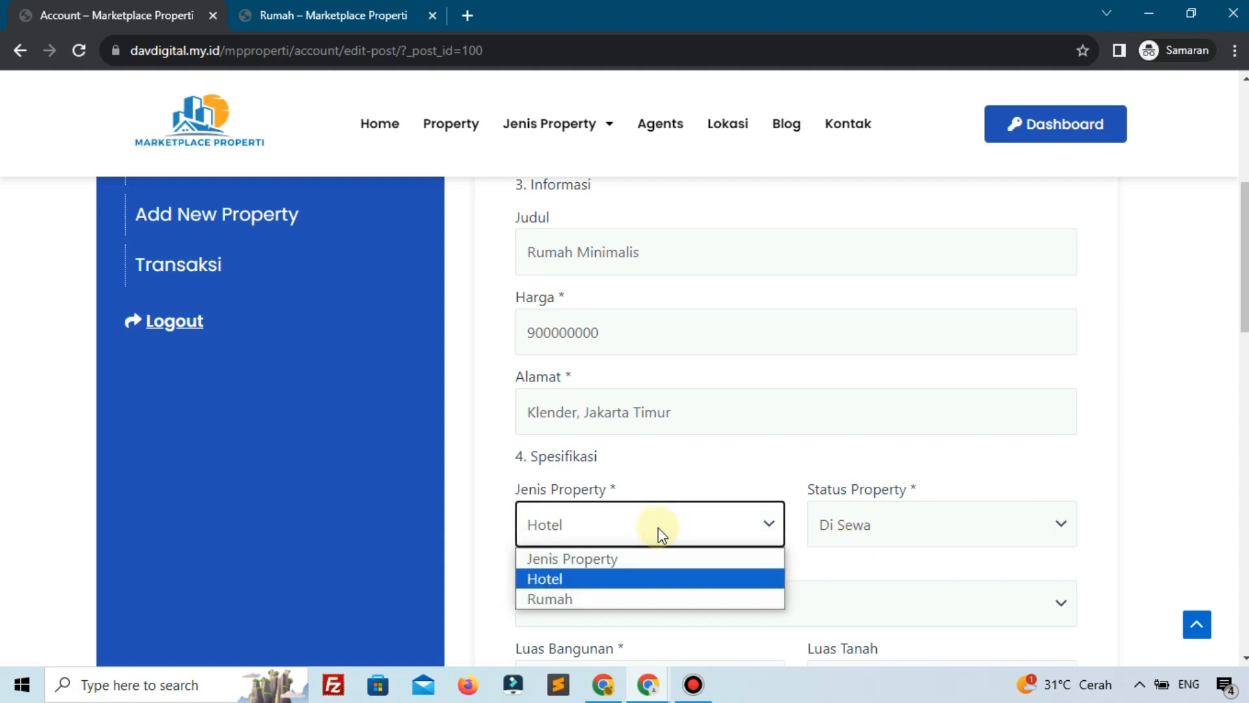
pyautogui.click(575, 600)
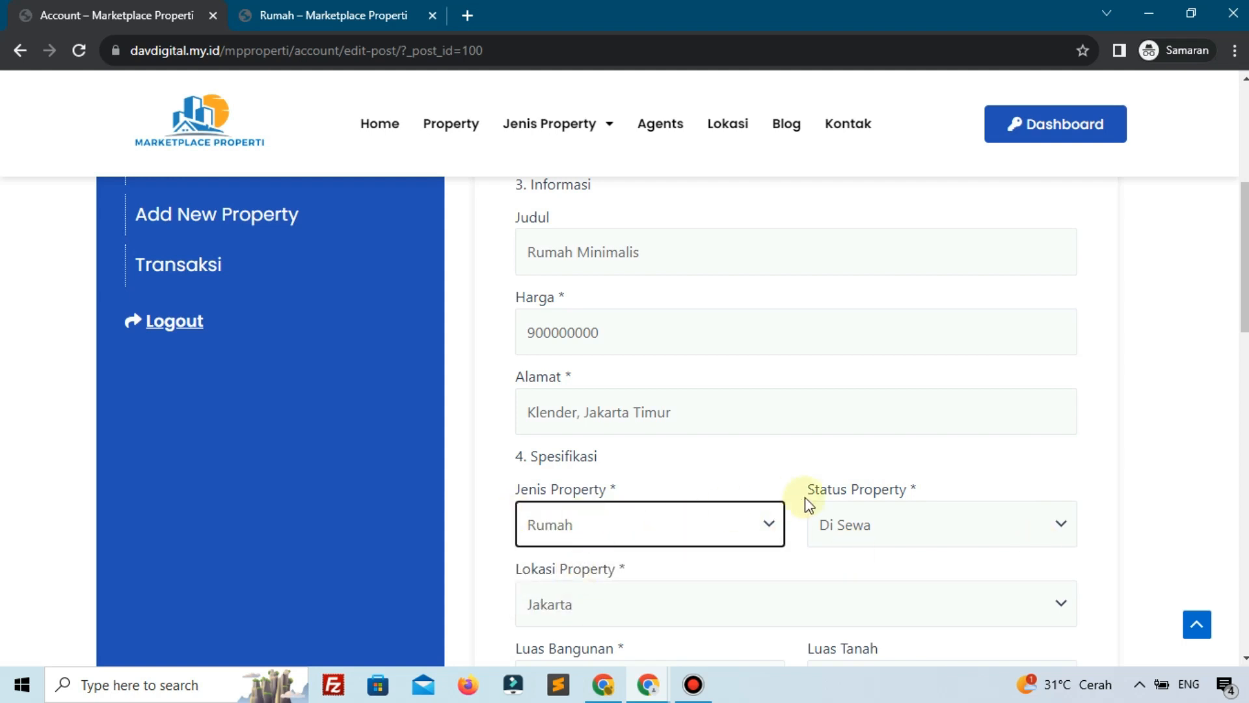
pyautogui.scroll(-1, 835, 502)
pyautogui.click(842, 449)
pyautogui.click(833, 485)
pyautogui.scroll(-3, 644, 421)
# Enter Luas Bangunan 500, Kamar Mandi 3 and Tahun Pembuatan 2023
pyautogui.click(591, 329)
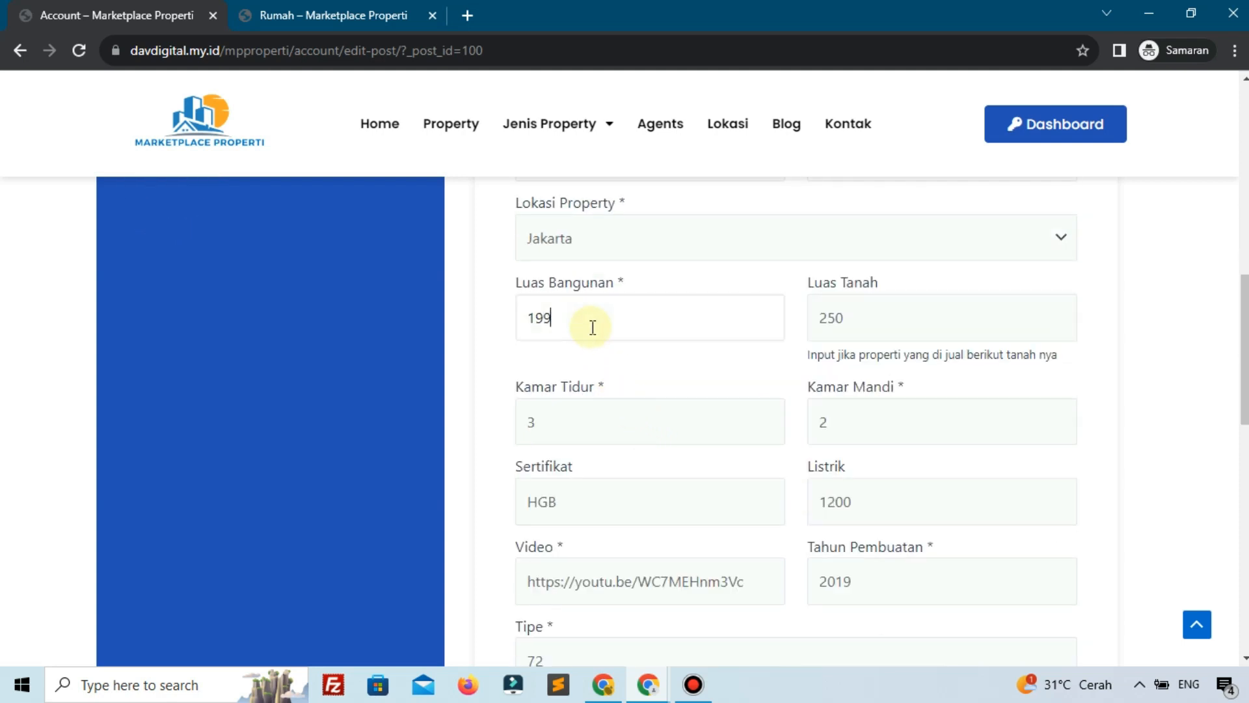
pyautogui.press('BackSpace')
pyautogui.press('BackSpace')
pyautogui.press('BackSpace')
pyautogui.write('500')
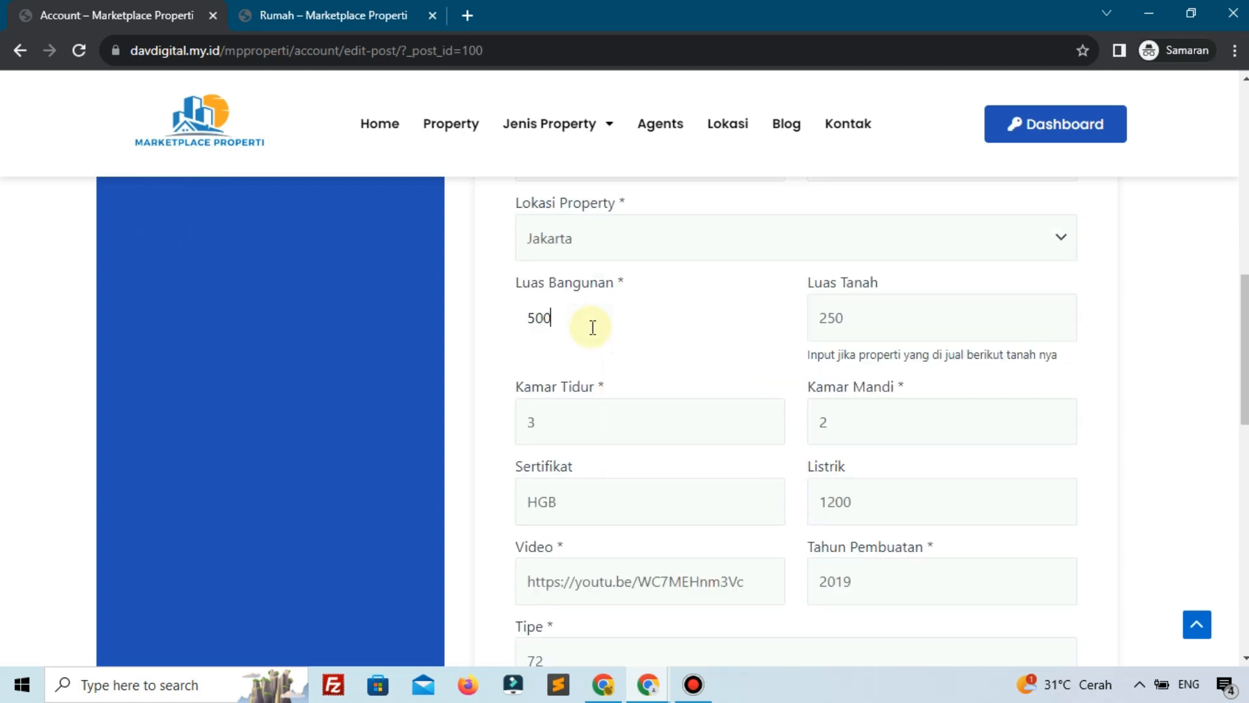
pyautogui.click(833, 420)
pyautogui.press('BackSpace')
pyautogui.write('3')
pyautogui.scroll(-1, 859, 447)
pyautogui.click(872, 496)
pyautogui.press('BackSpace')
pyautogui.press('BackSpace')
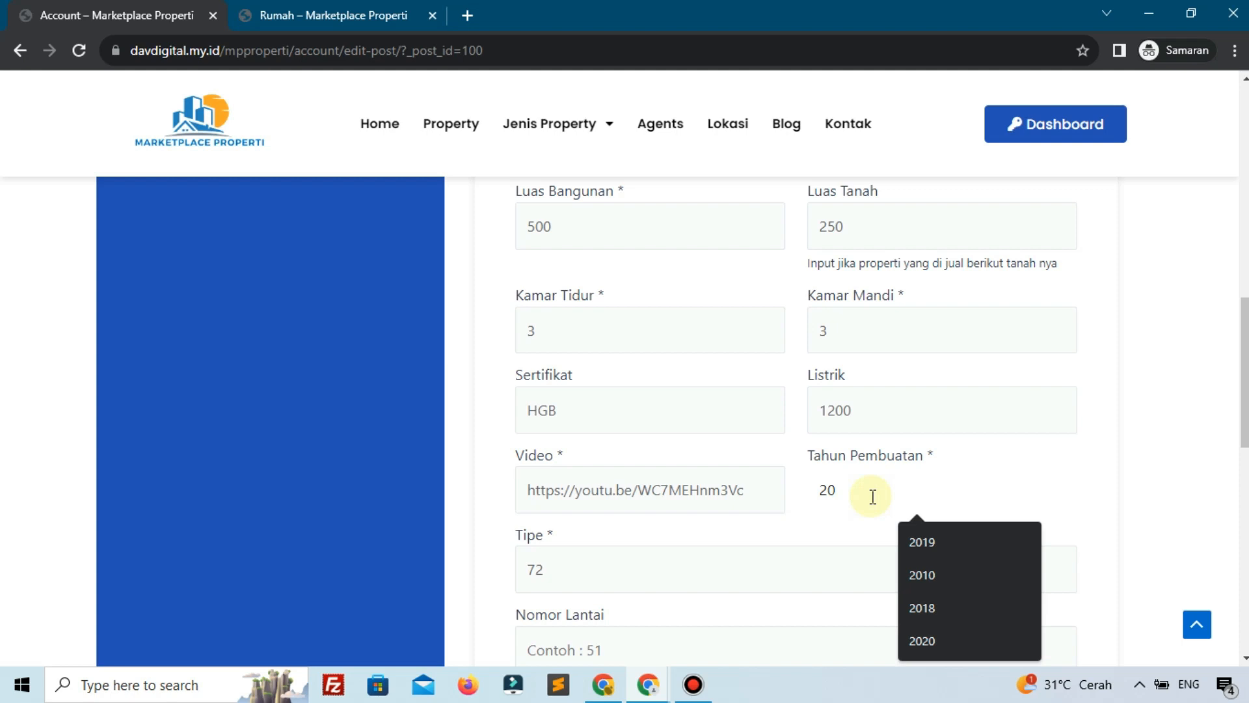
pyautogui.write('23')
# Delete the entire property description text
pyautogui.scroll(-2, 873, 497)
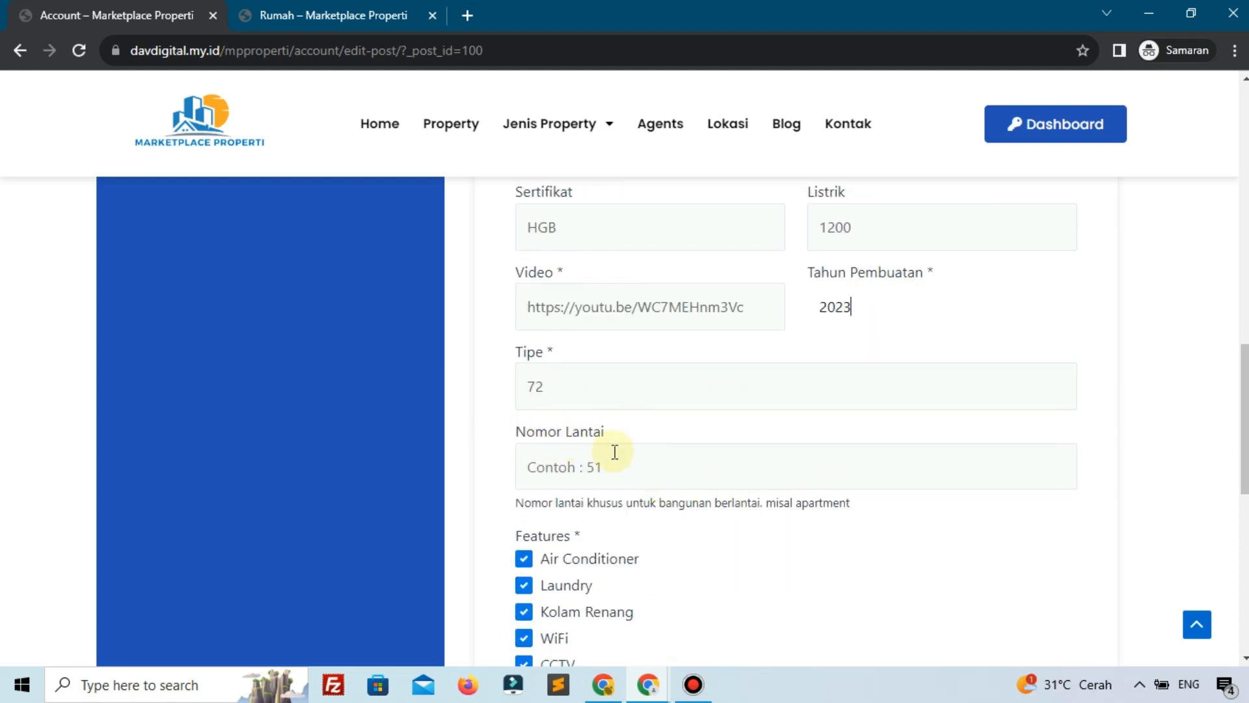
pyautogui.scroll(-1, 614, 451)
pyautogui.scroll(-8, 615, 451)
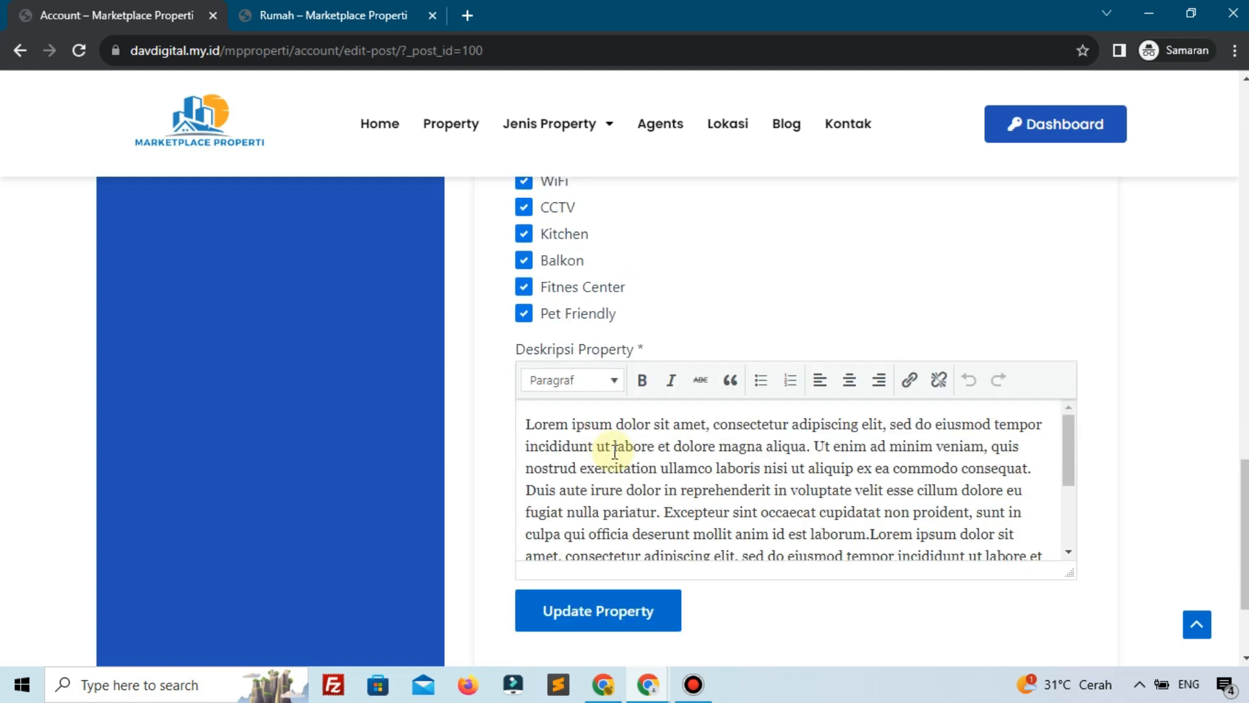
pyautogui.hotkey('ctrl', 'a')
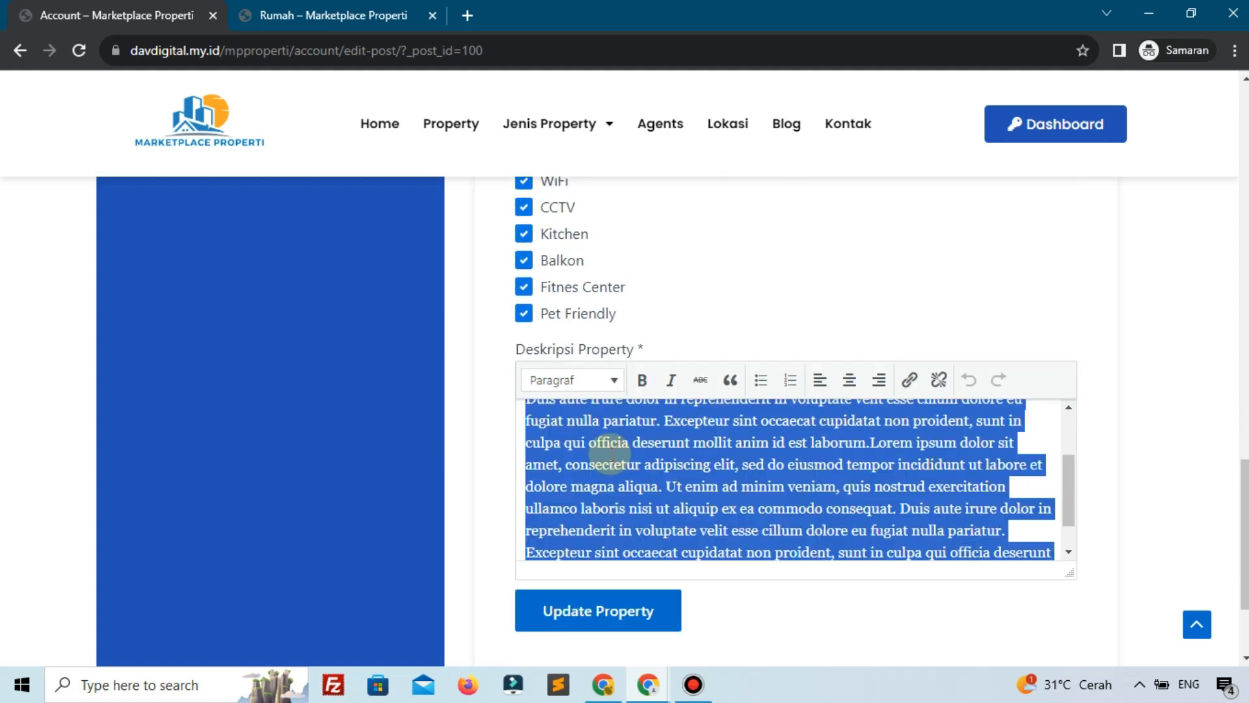
pyautogui.press('BackSpace')
# View the live Rumah Minimalis page from Home, then return to the edit form's empty description
pyautogui.click(319, 10)
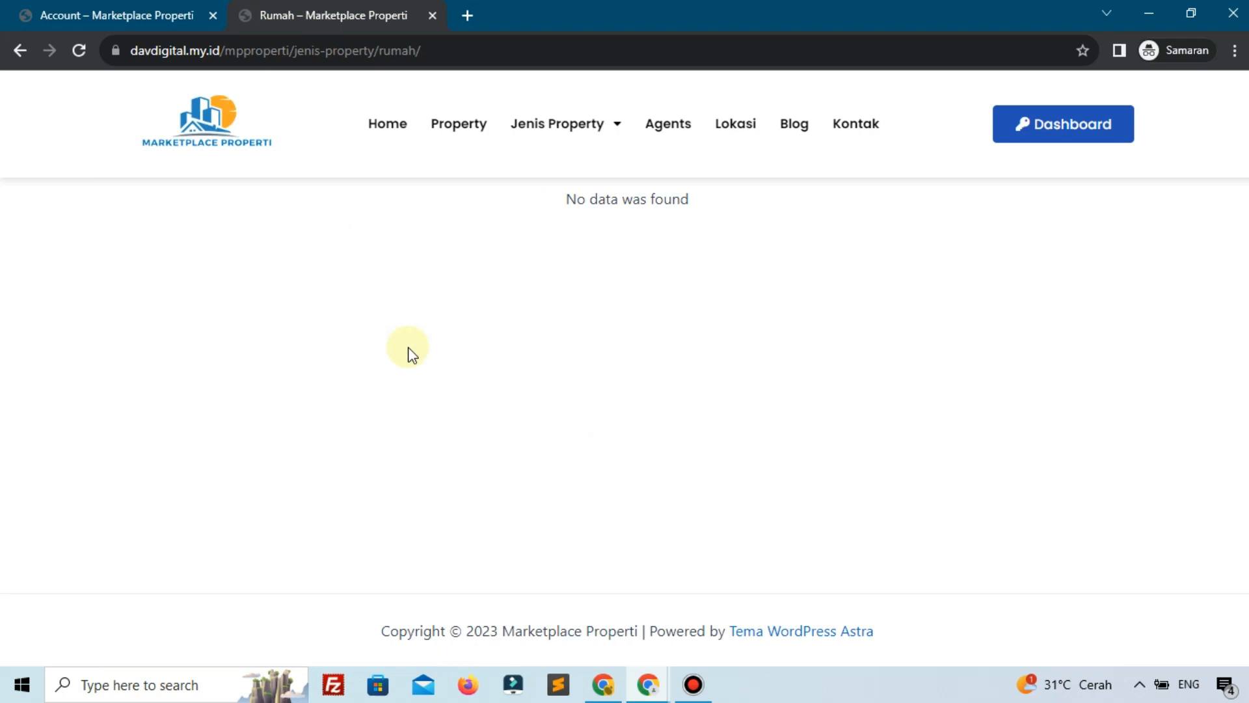
pyautogui.click(373, 133)
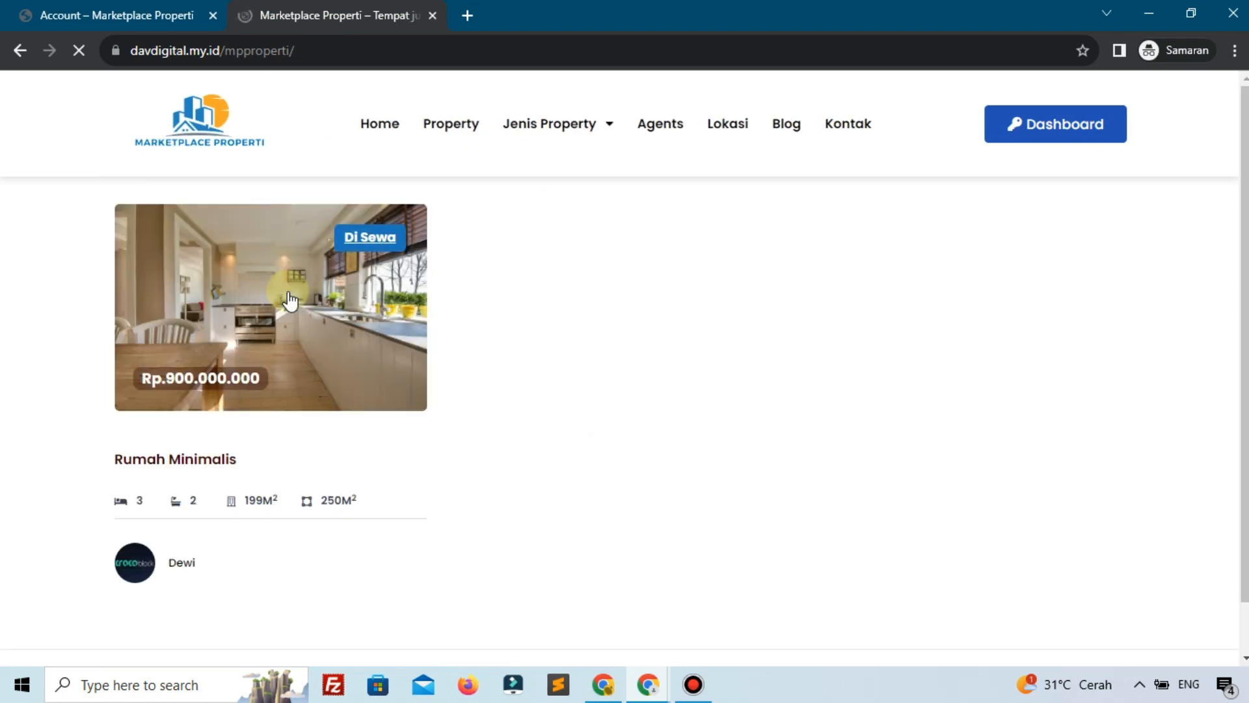
pyautogui.click(291, 300)
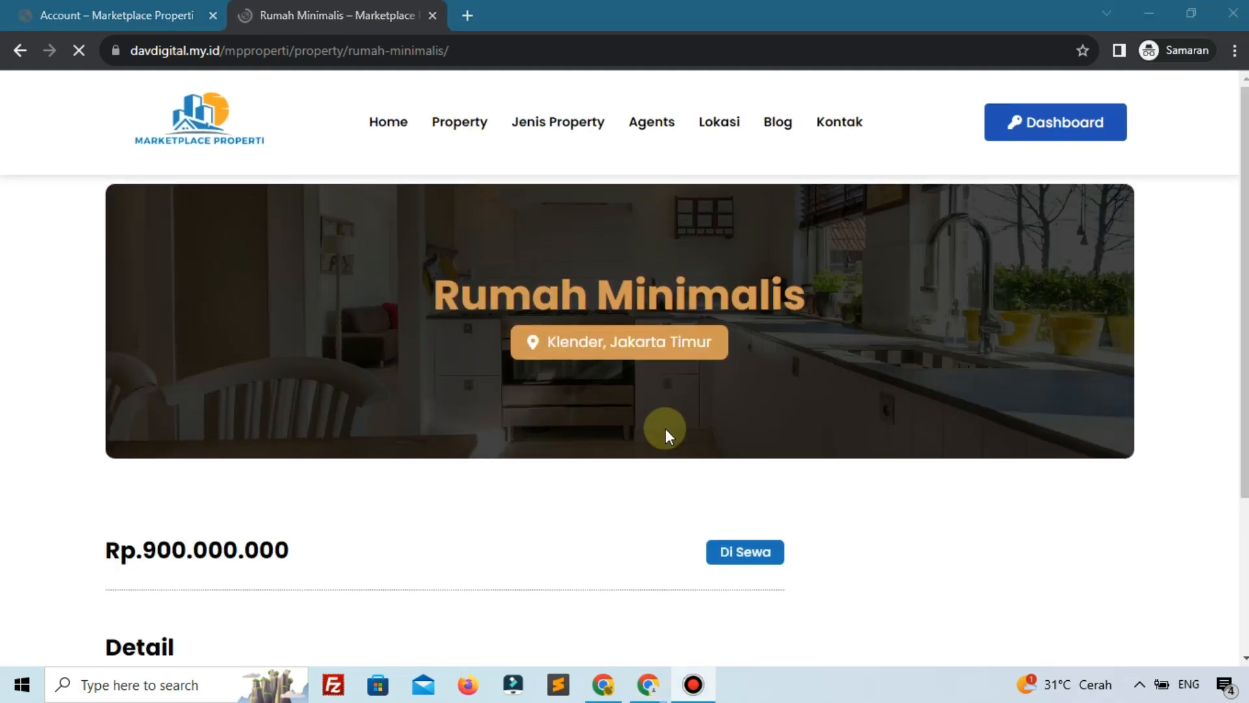
pyautogui.scroll(-3, 665, 428)
pyautogui.scroll(-10, 666, 433)
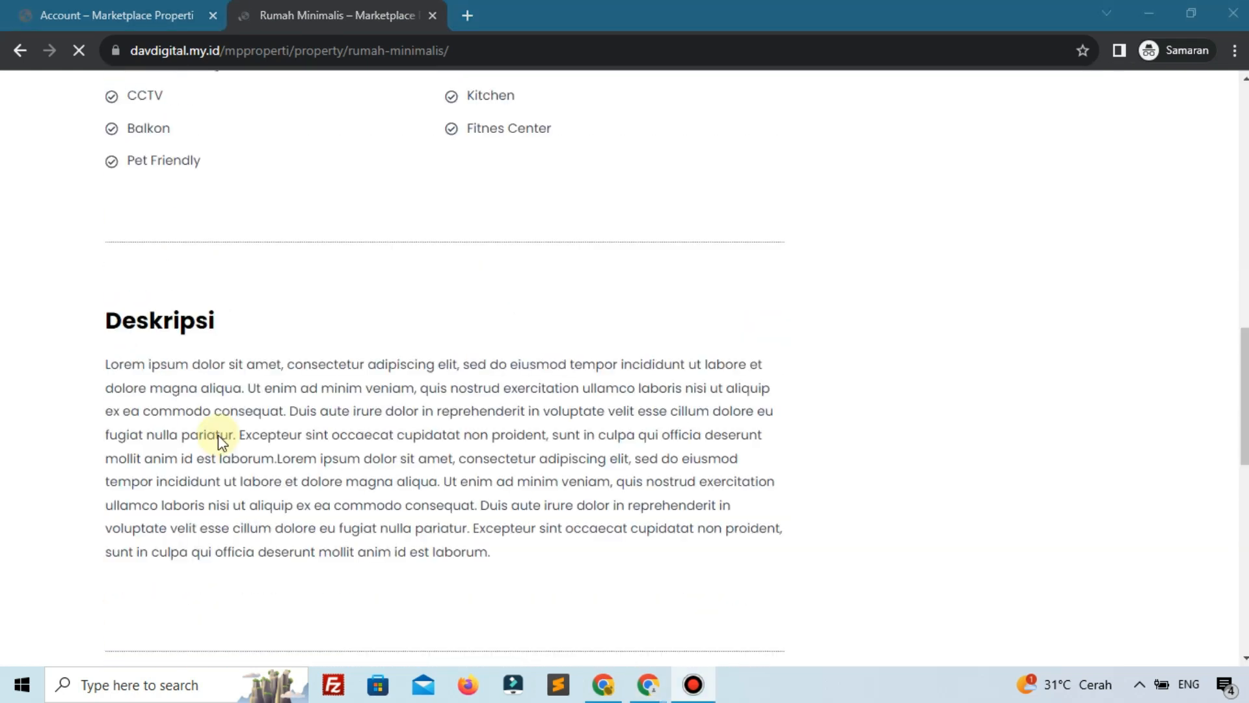
pyautogui.click(76, 8)
pyautogui.click(606, 438)
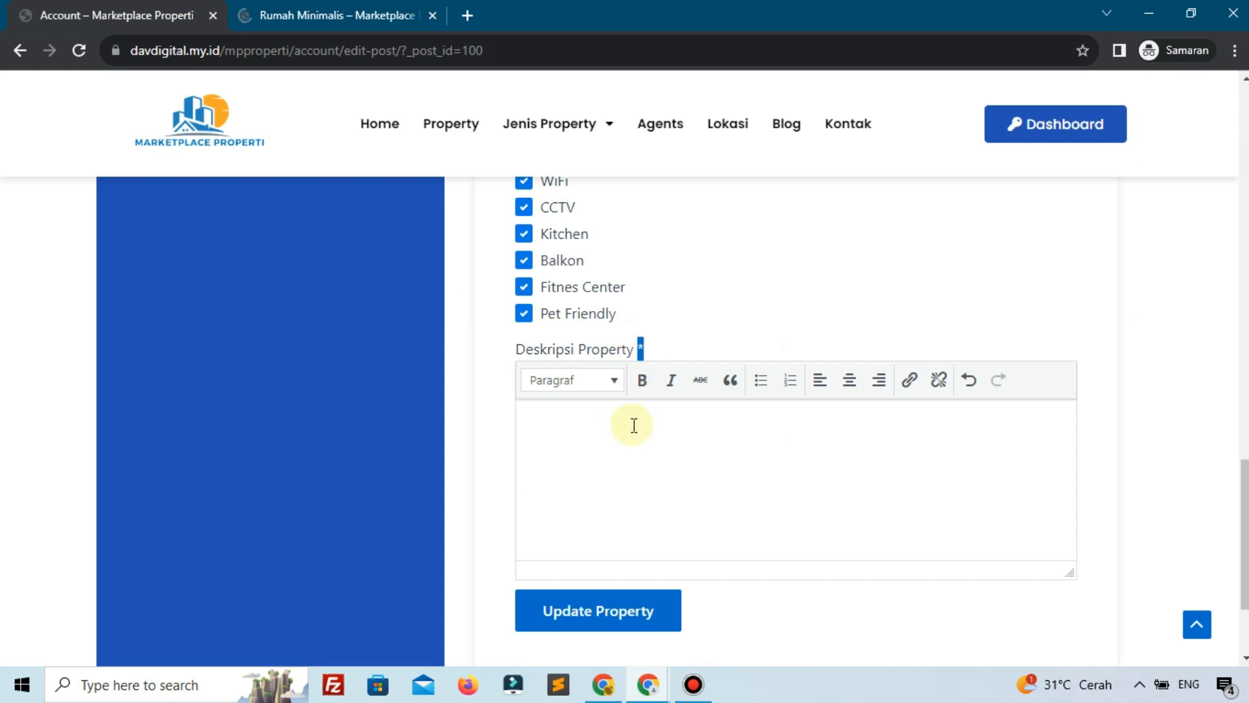
# Paste lorem ipsum into Deskripsi and trim it to 'Lorem ipsum dolor sit amet,'
pyautogui.write('Lorem ipsum dolor sit amet, consectetur adipiscing elit, sed do eiusmod tempor incididunt ut labore et dolore magna aliqua. Ut enim ad minim veniam, quis nostrud exercitation ullamco laboris nisi ut aliquip ex ea commodo consequat. Duis aute irure dolor in reprehenderit in voluptate velit esse cillum dolore eu fugiat nulla pariatur. Excepteur sint occaecat cupidatat non proident, sunt in culpa qui officia deserunt mollit anim id est laborum.')
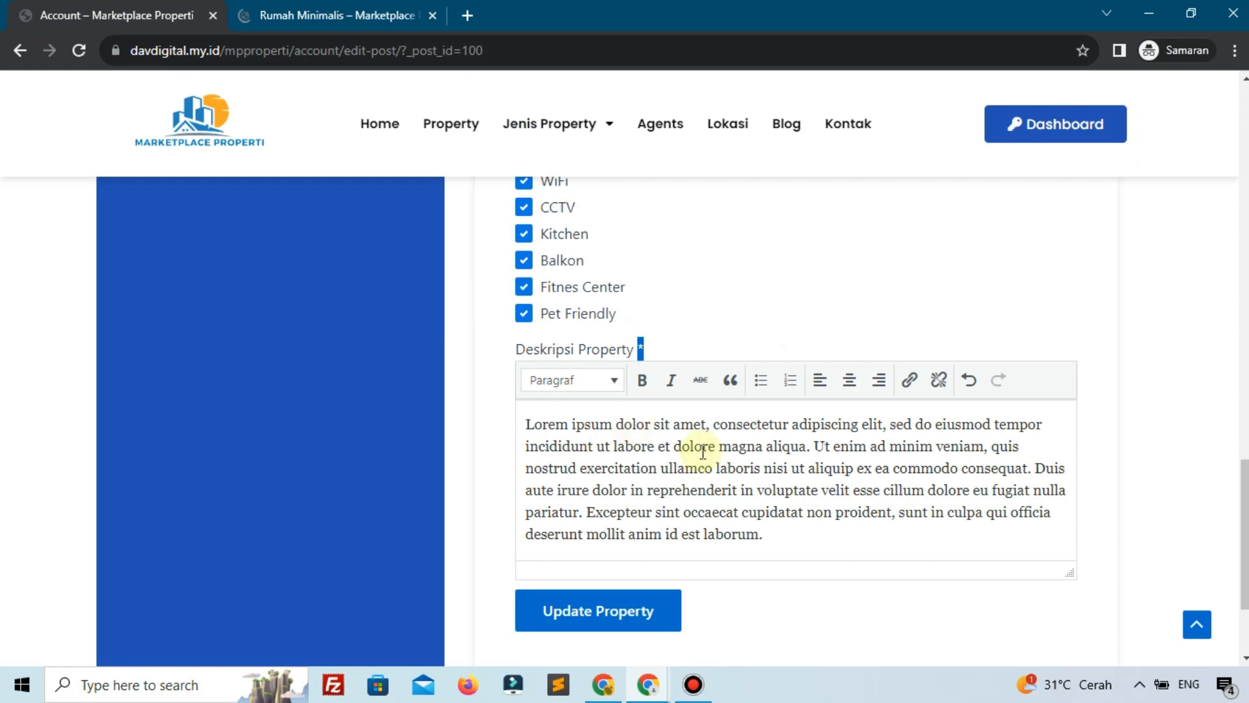
pyautogui.scroll(1, 703, 513)
pyautogui.moveTo(710, 516); pyautogui.dragTo(844, 648)
pyautogui.press('BackSpace')
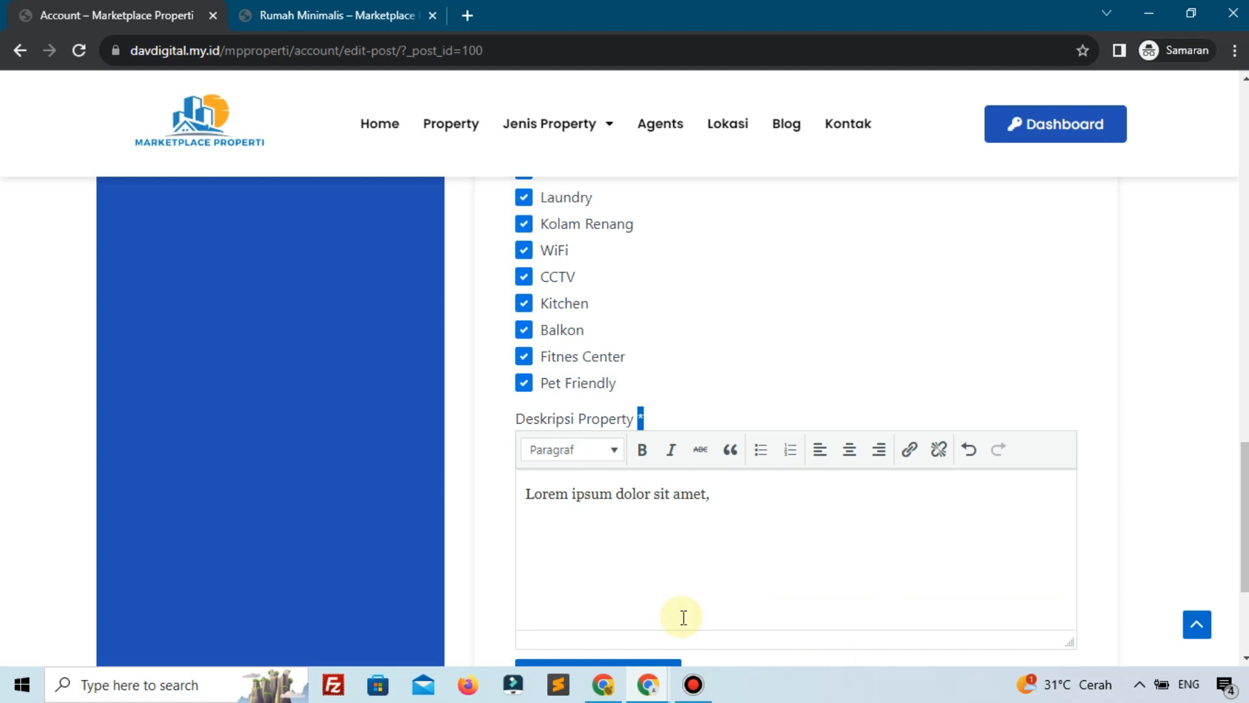
# Submit Update Property and land on the Account page's Panduan Untuk Agent guides
pyautogui.scroll(-2, 681, 618)
pyautogui.click(619, 501)
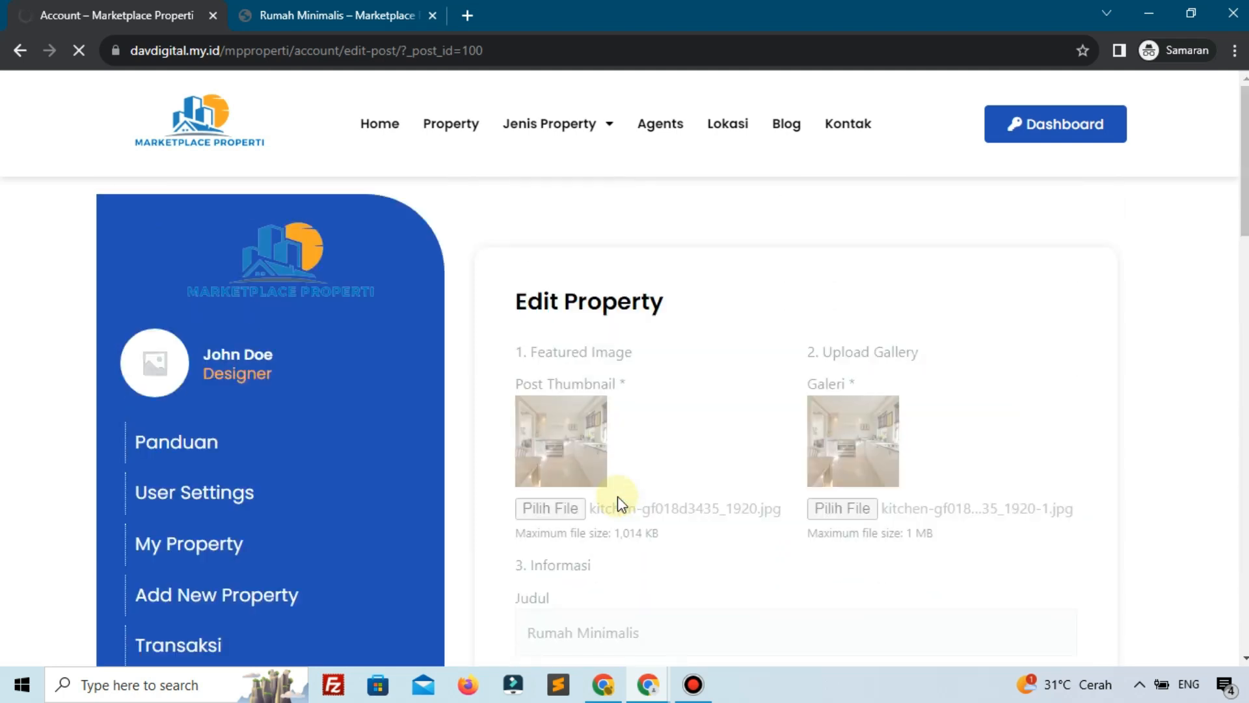
pyautogui.scroll(-3, 618, 496)
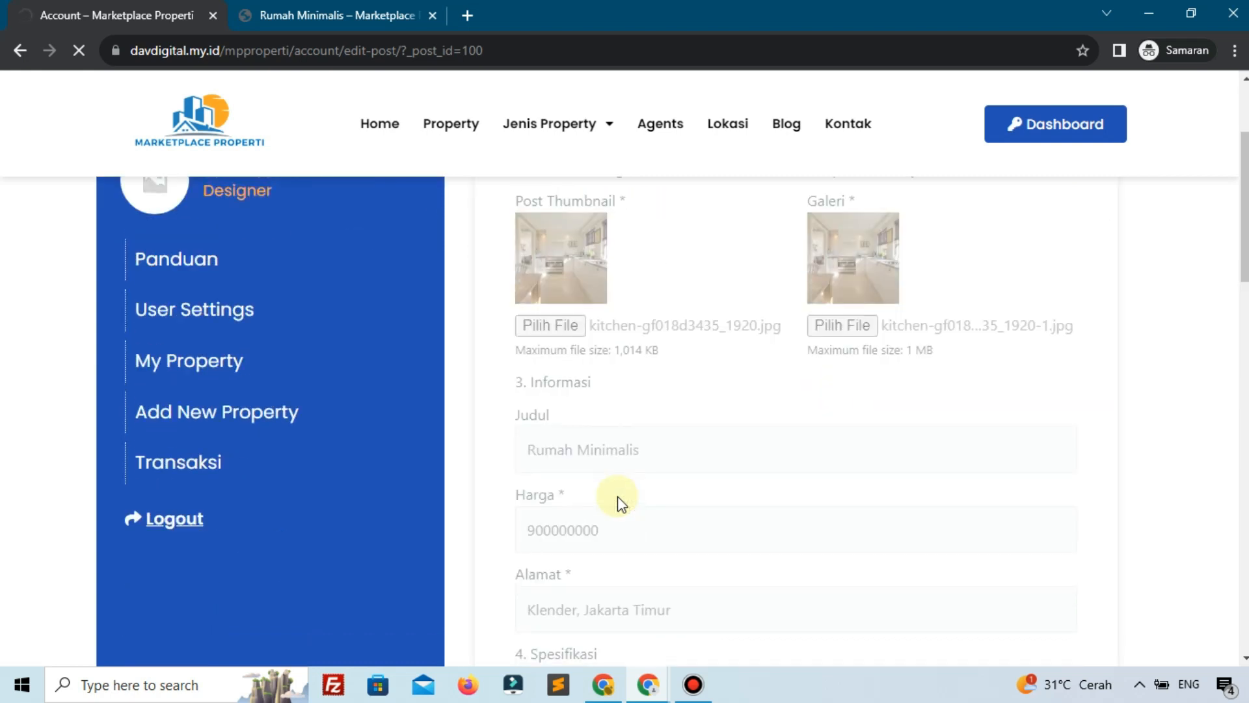
pyautogui.scroll(-3, 618, 496)
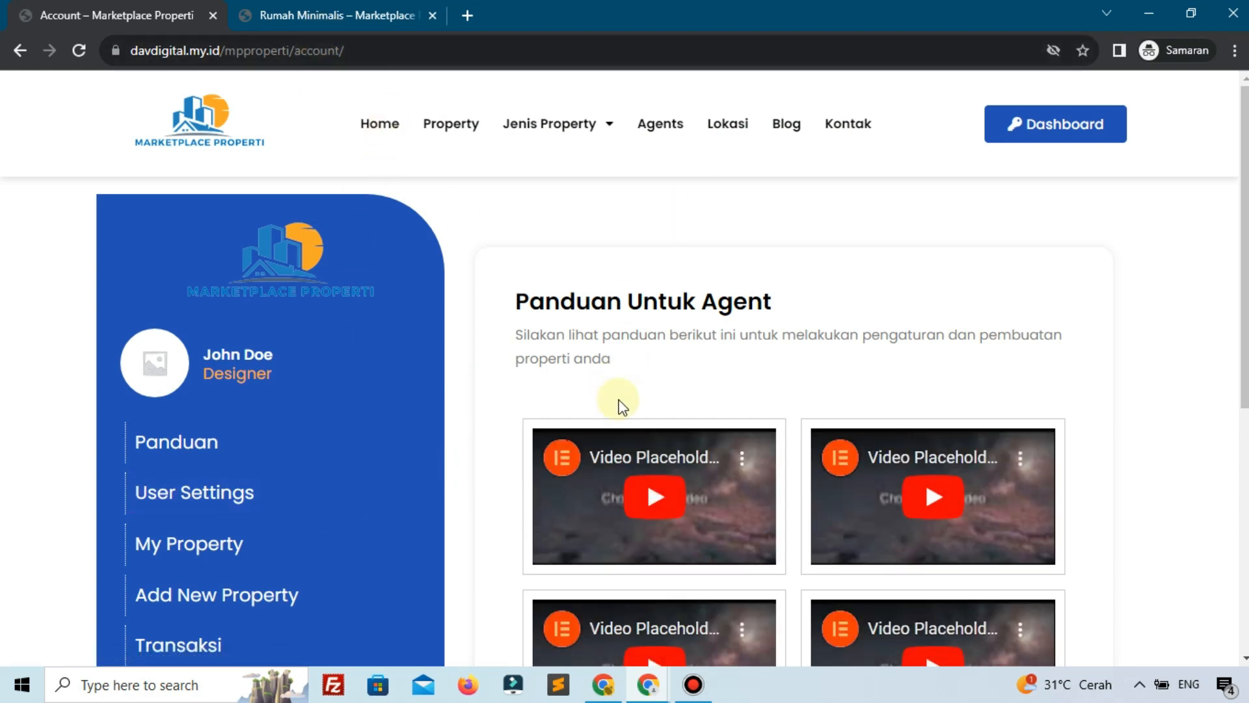
# Reload the Rumah Minimalis property page to load the updated listing
pyautogui.click(364, 14)
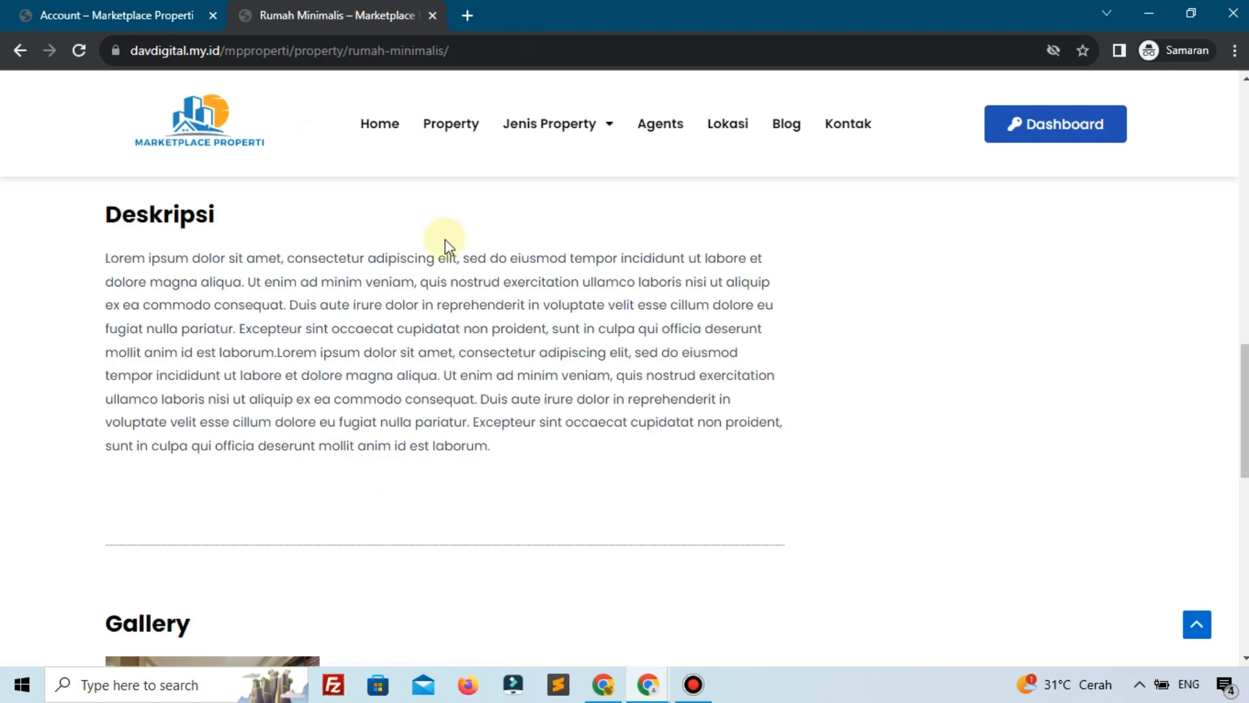
pyautogui.scroll(4, 337, 200)
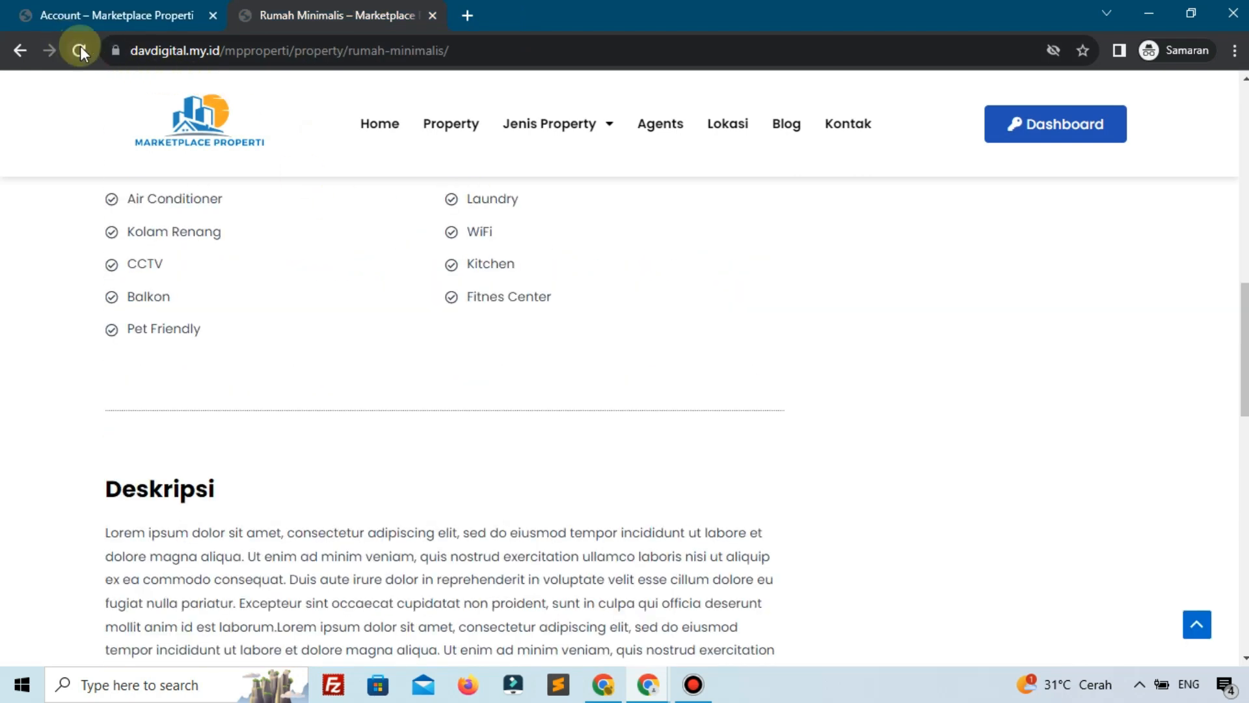
pyautogui.click(80, 49)
pyautogui.scroll(5, 532, 320)
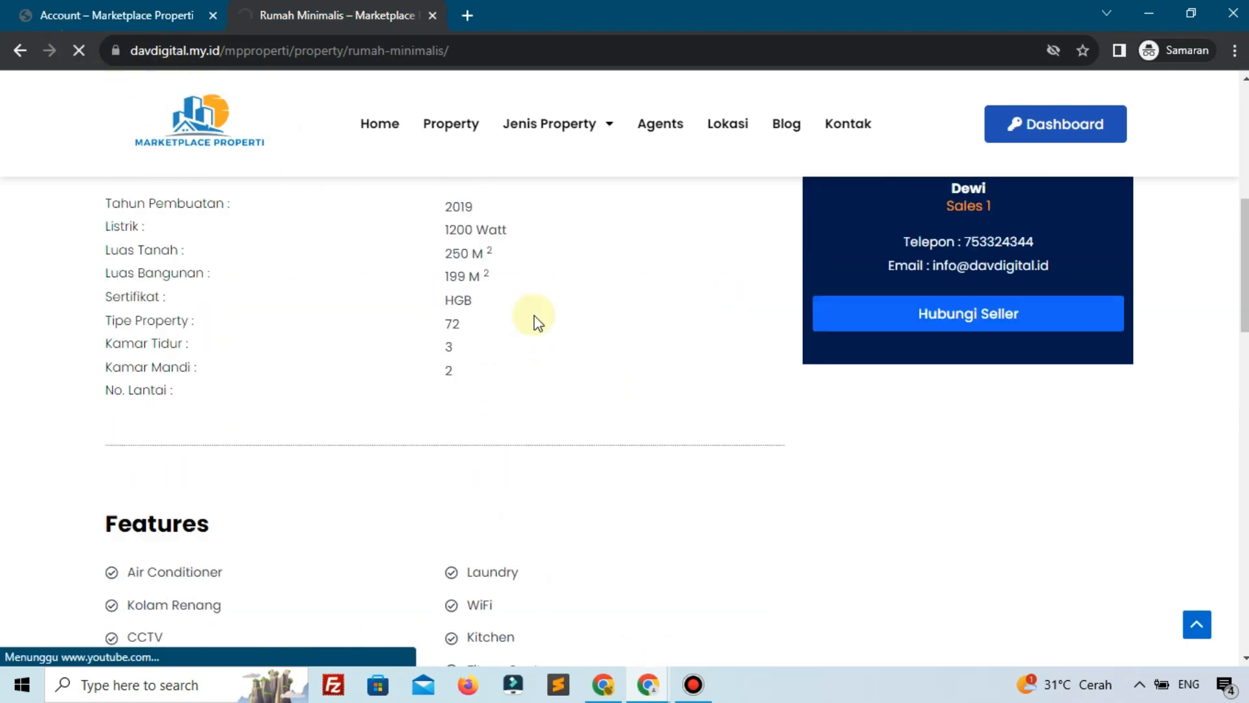
pyautogui.scroll(5, 535, 321)
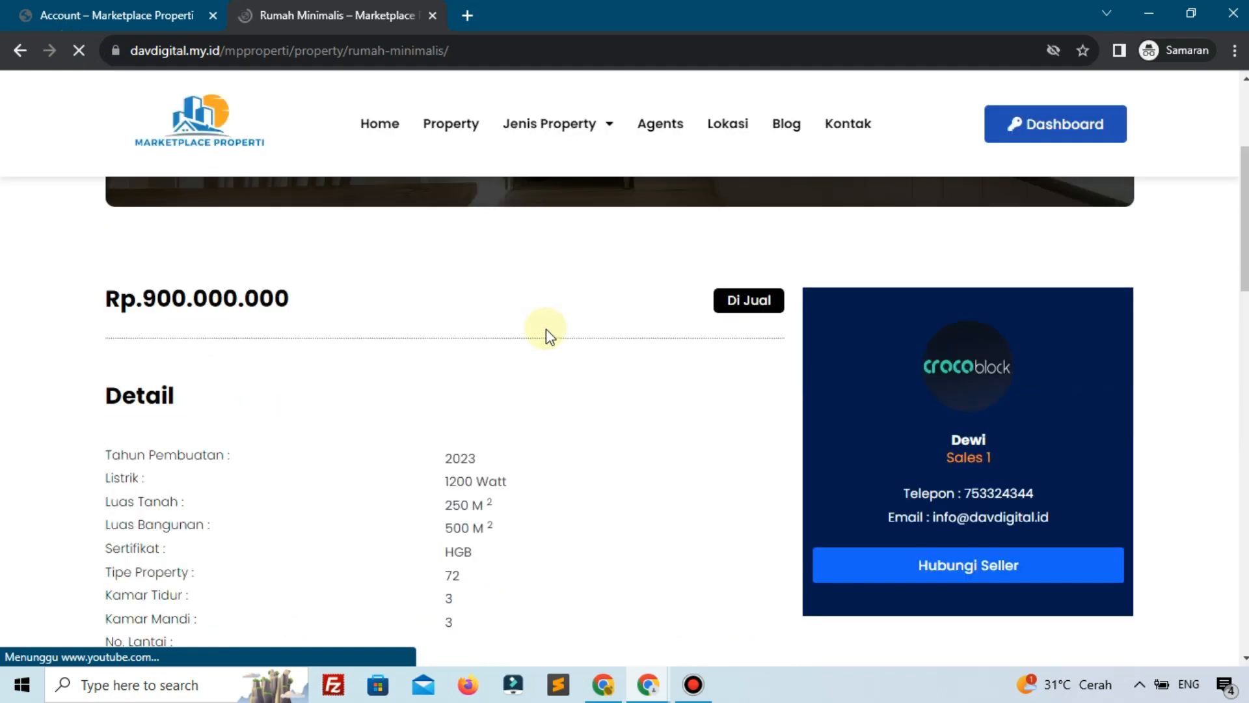
pyautogui.scroll(3, 547, 335)
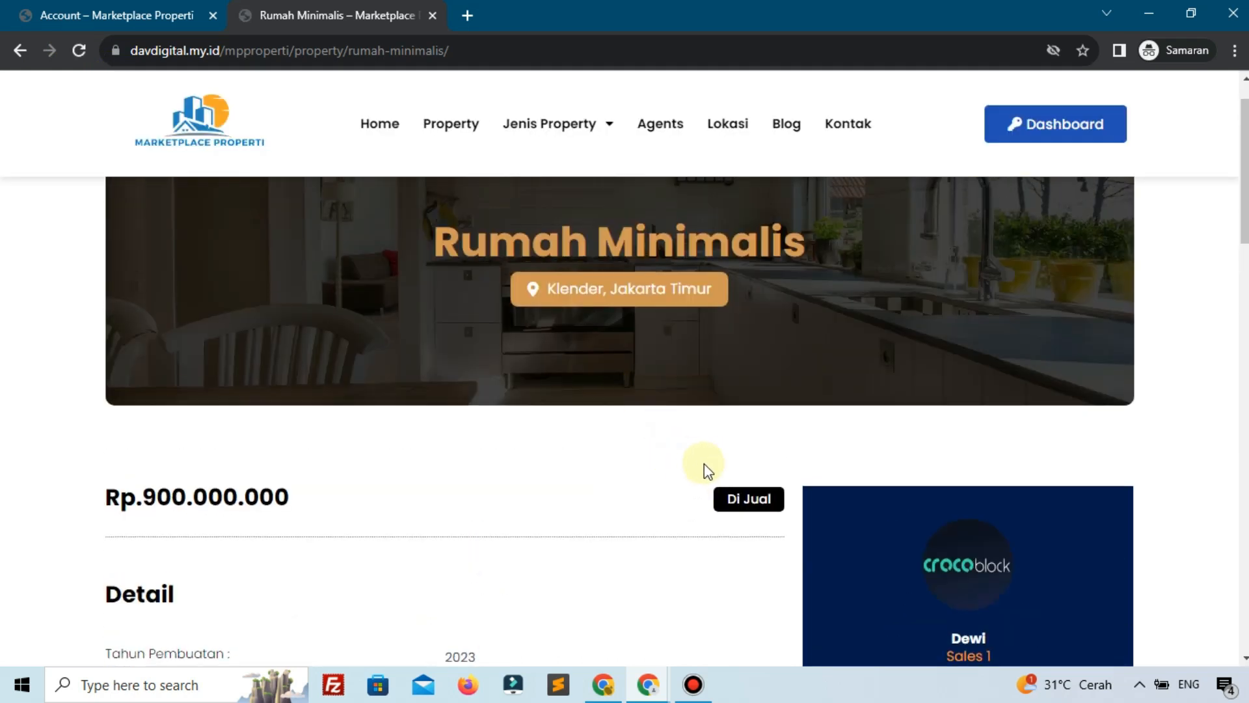
# Confirm Di Jual, built 2023, 500 m² building, 3 bathrooms and the new short description
pyautogui.scroll(-4, 708, 470)
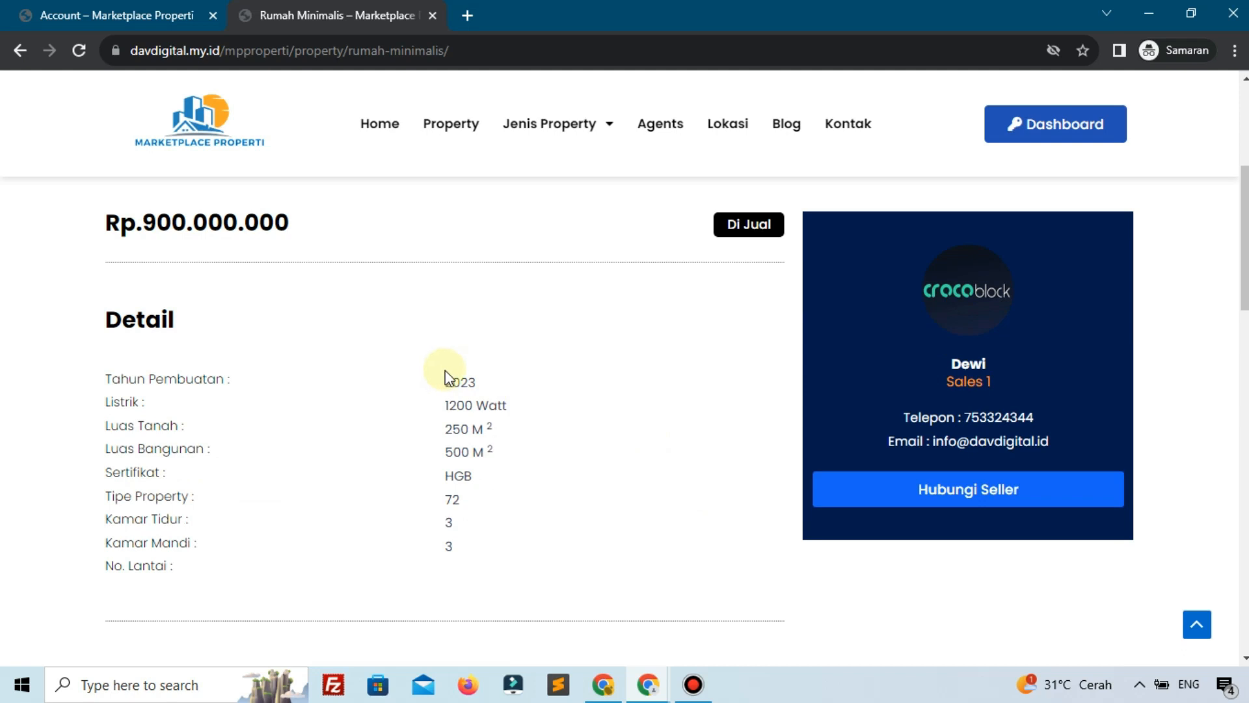
pyautogui.scroll(-1, 446, 377)
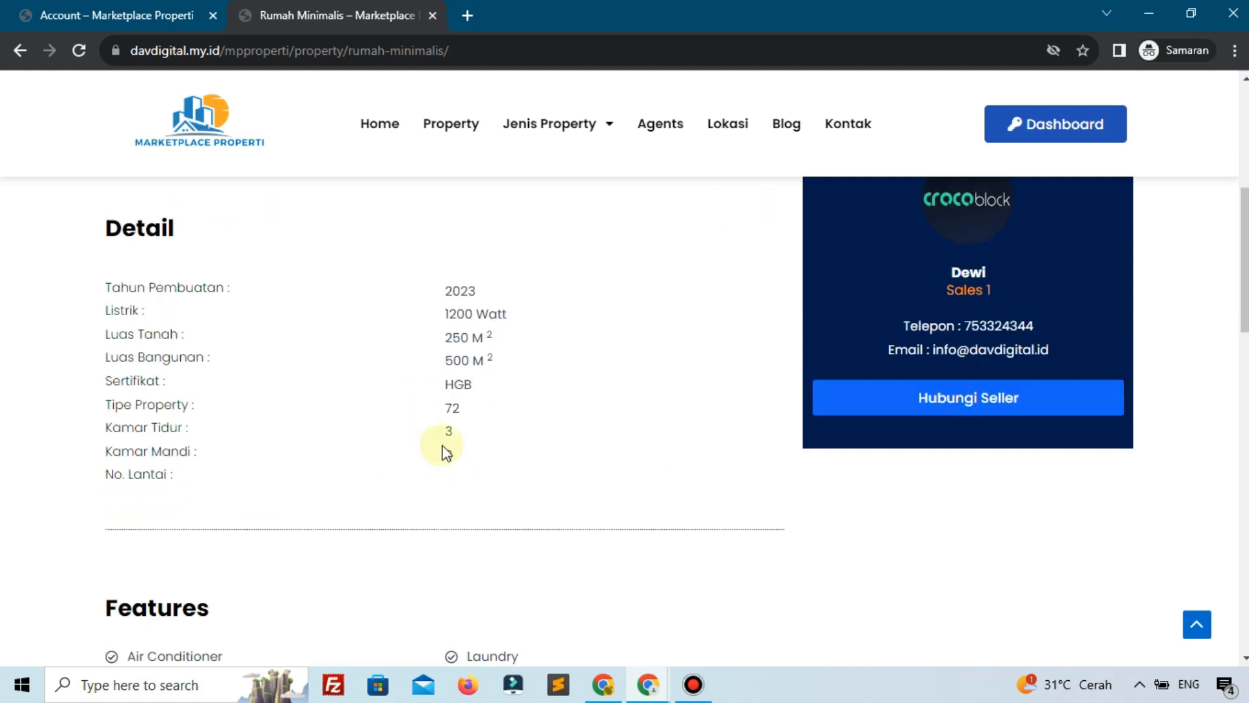
pyautogui.scroll(-9, 429, 439)
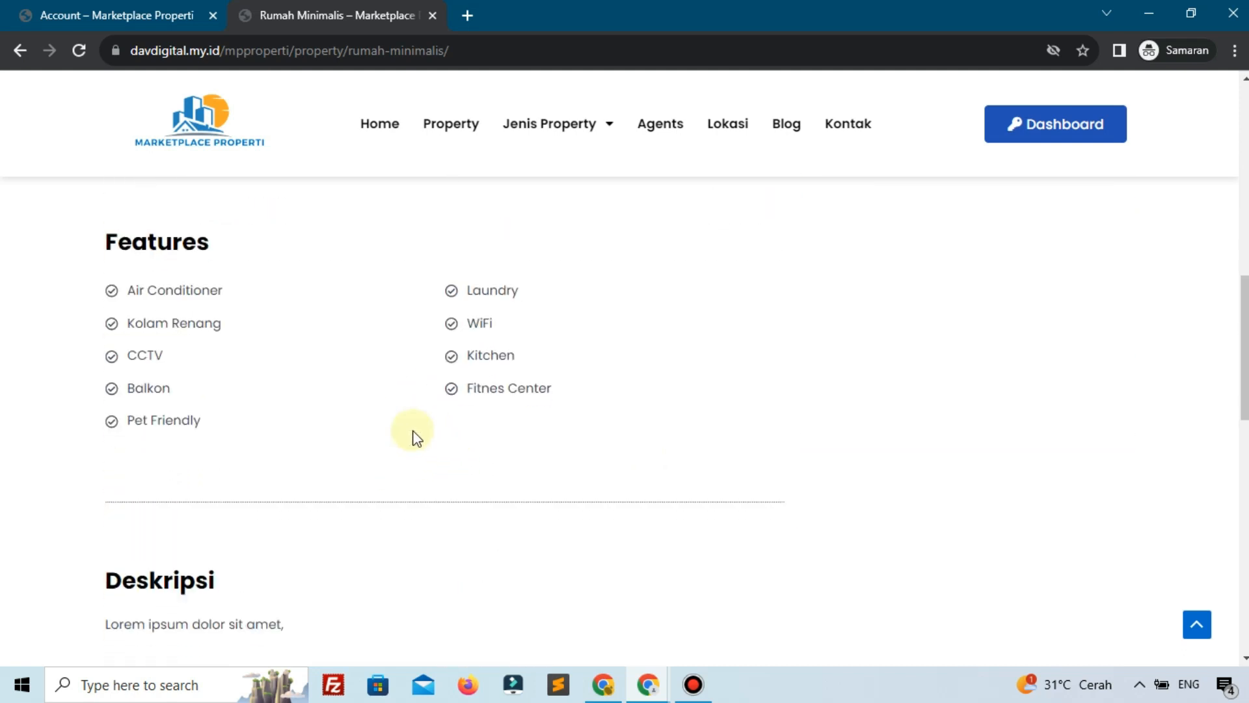
pyautogui.moveTo(132, 349); pyautogui.dragTo(278, 352)
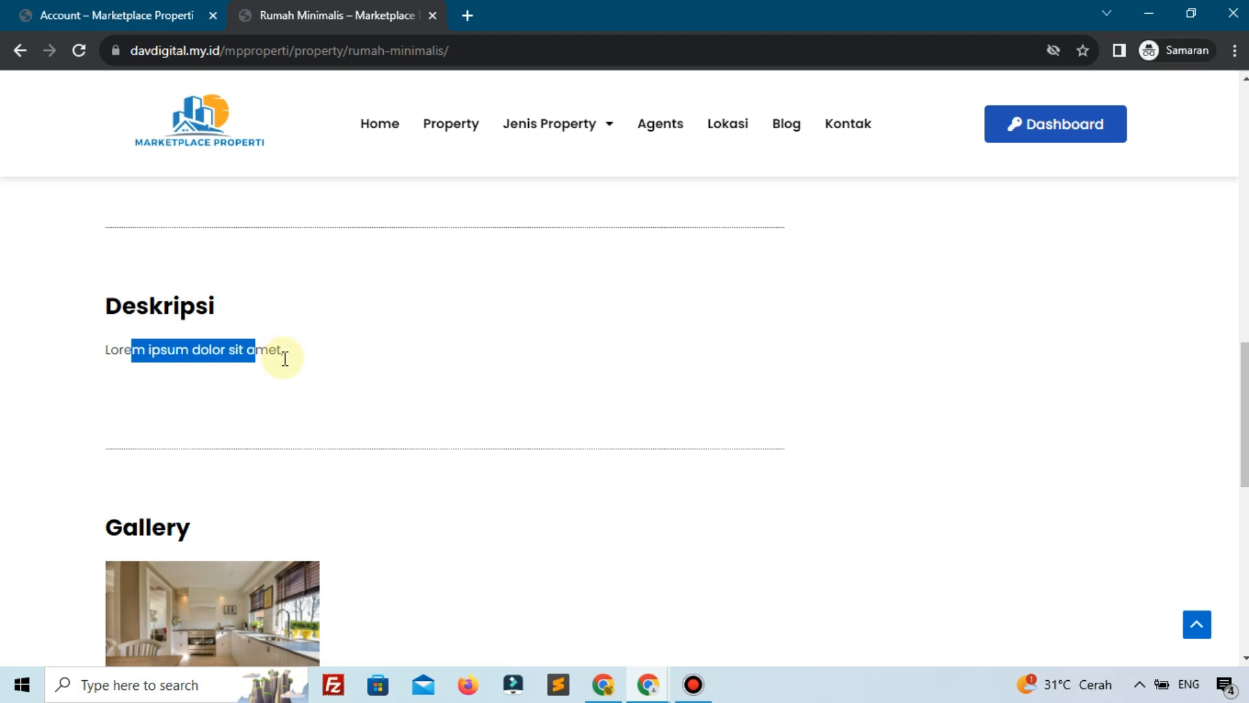
pyautogui.scroll(-4, 281, 357)
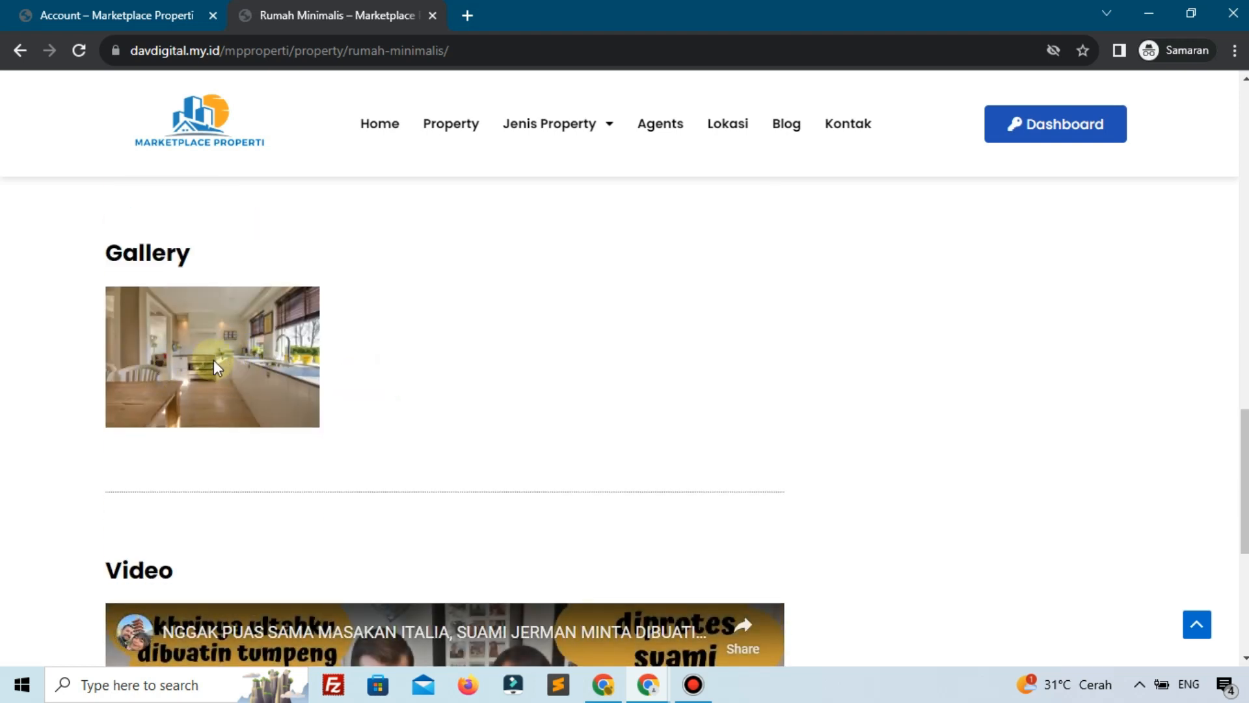
pyautogui.click(40, 10)
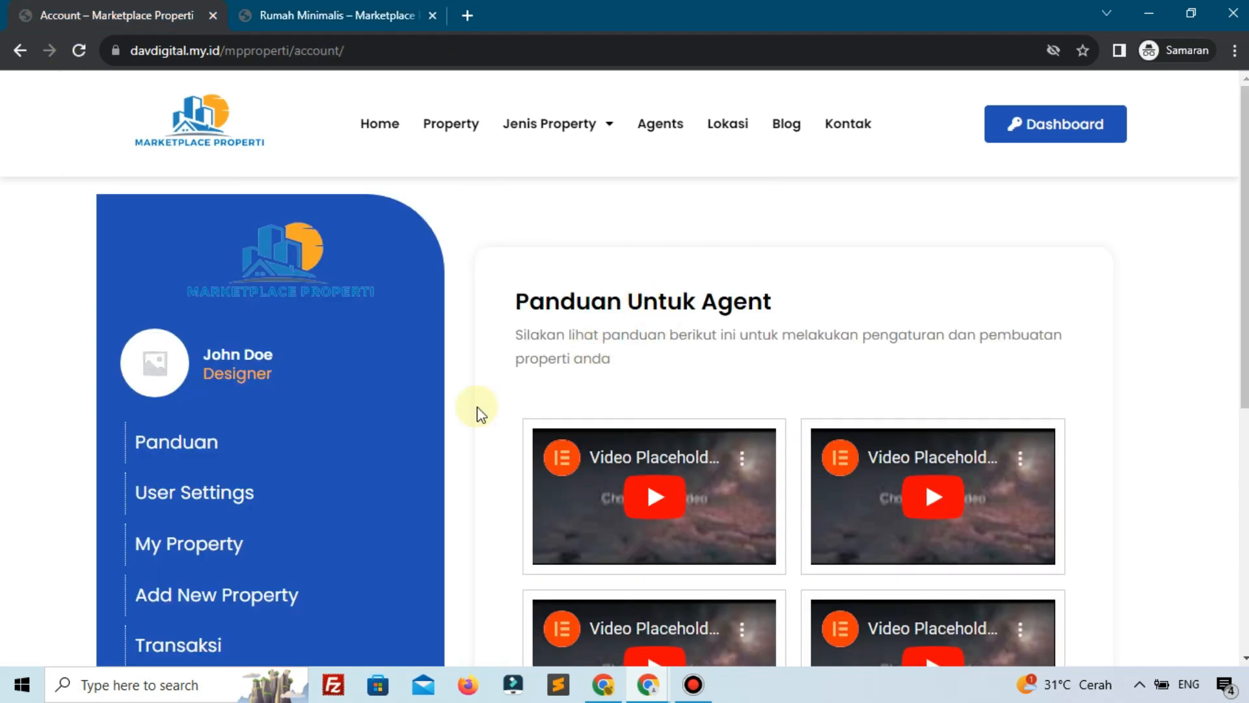
# In the Rumah Minimalis edit form, set Rectangle-10 - Copy.png as the featured image
pyautogui.click(250, 559)
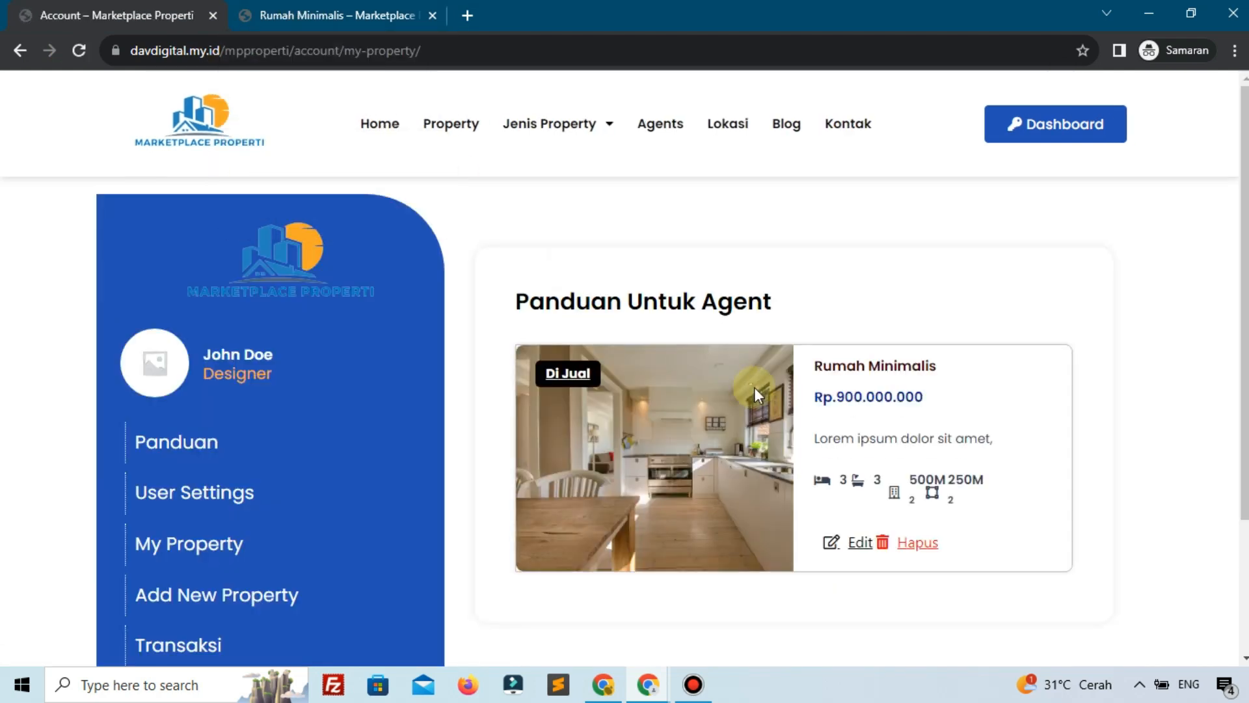
pyautogui.click(834, 546)
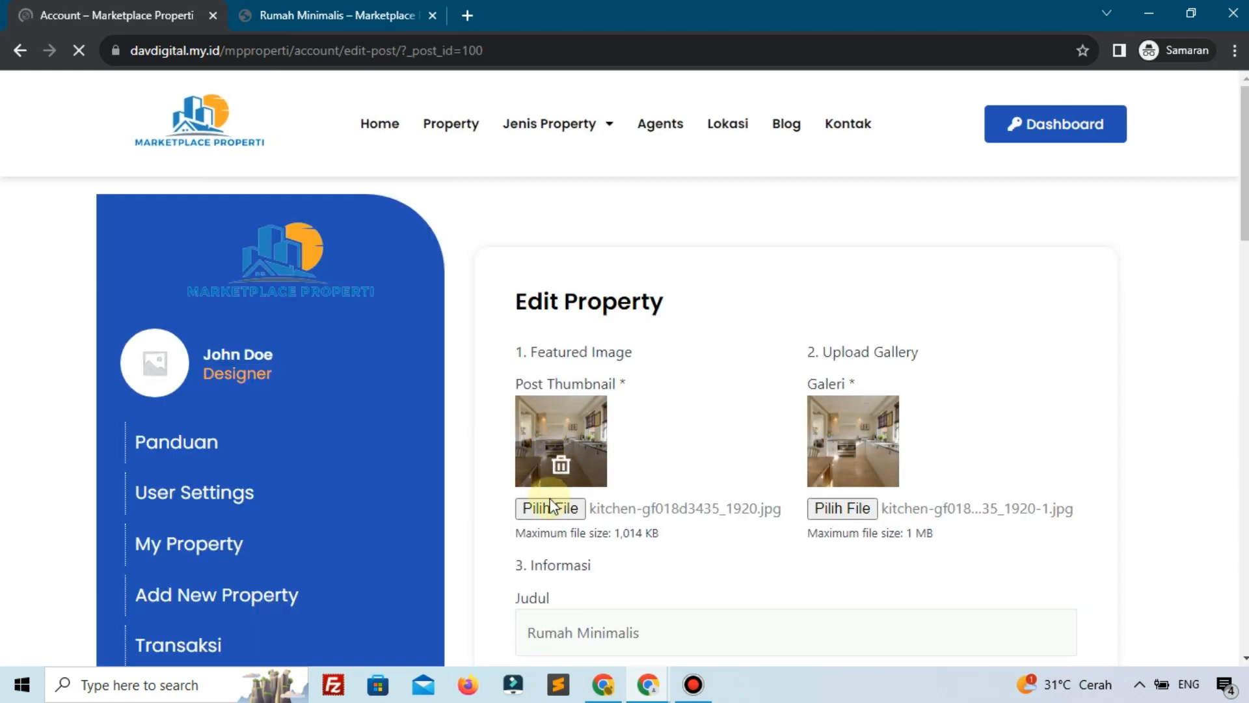
pyautogui.click(550, 505)
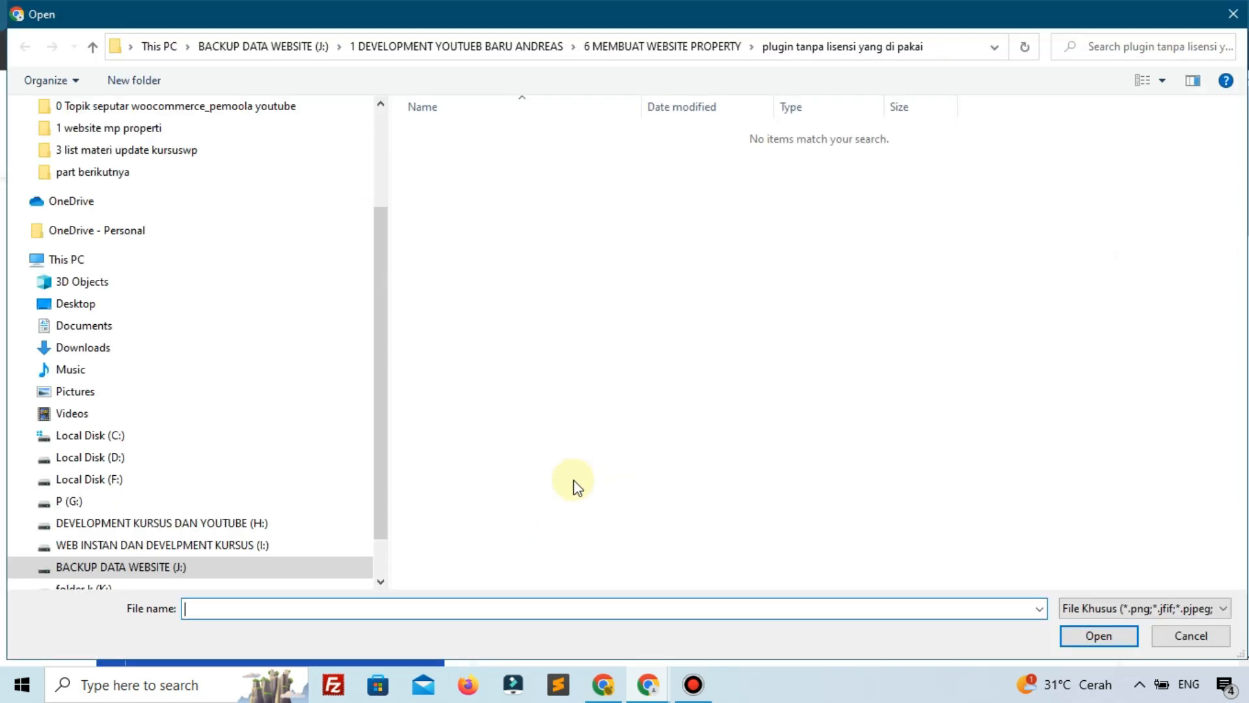
pyautogui.click(677, 37)
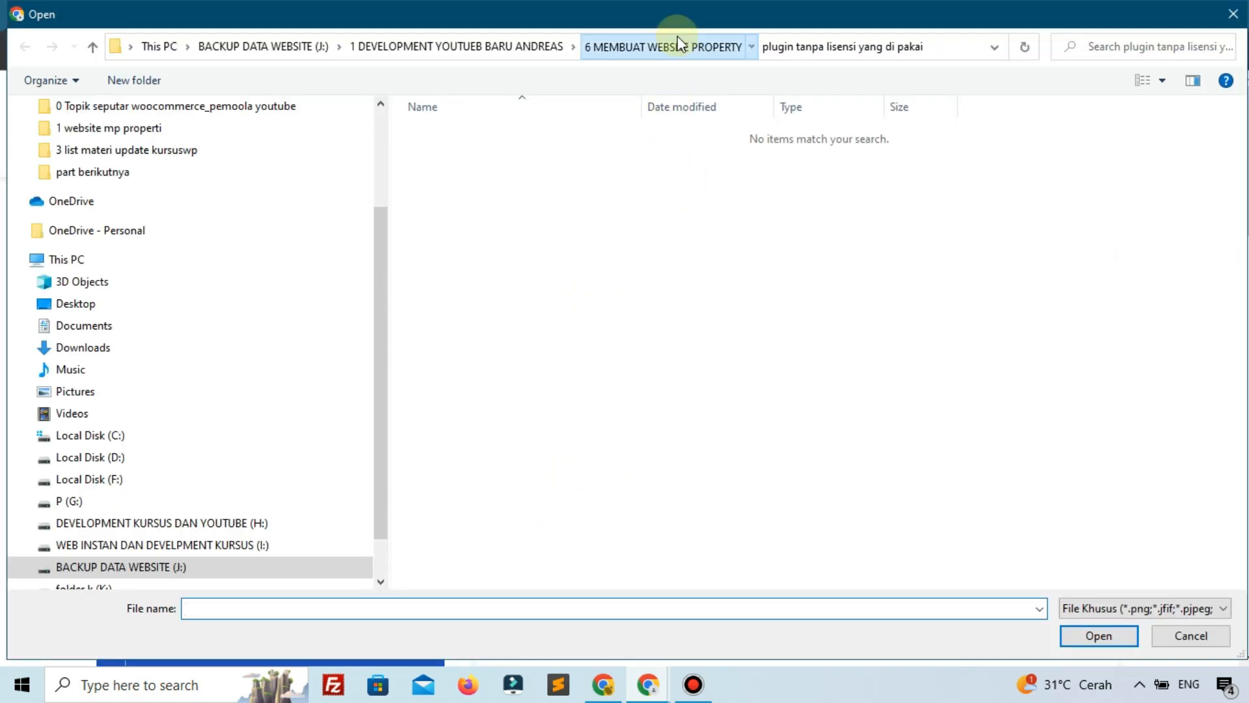
pyautogui.click(1158, 306)
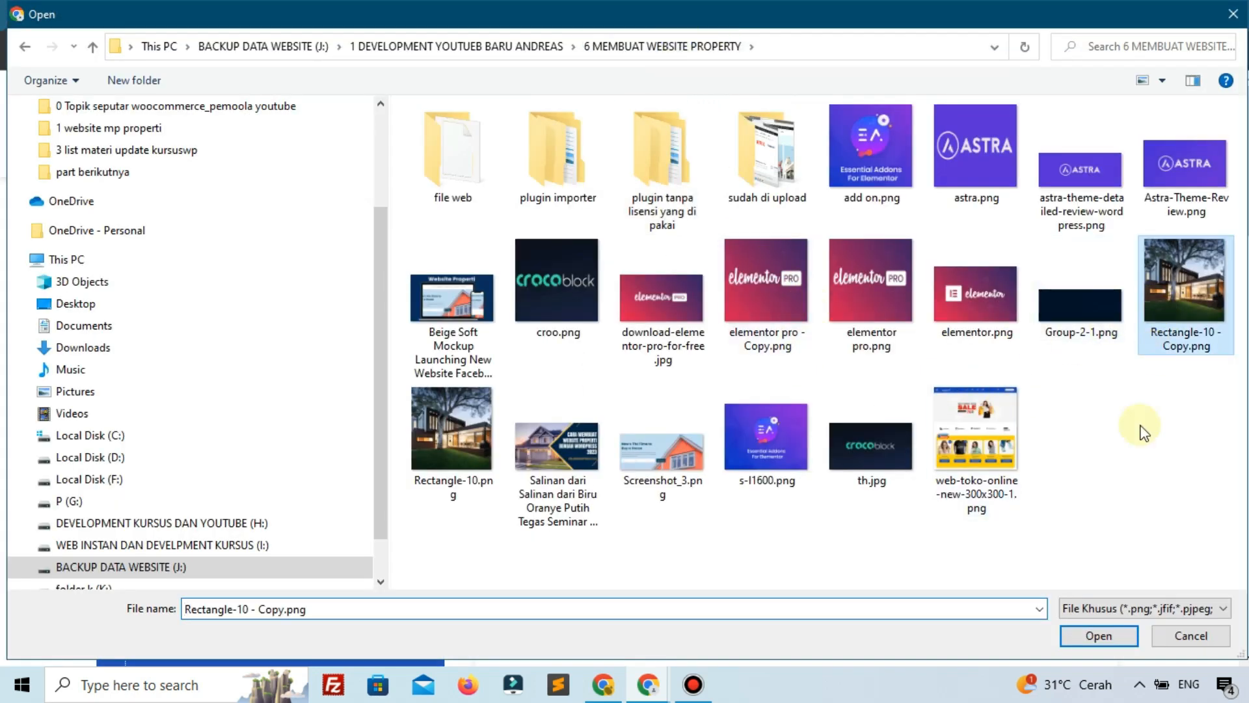
pyautogui.click(1099, 636)
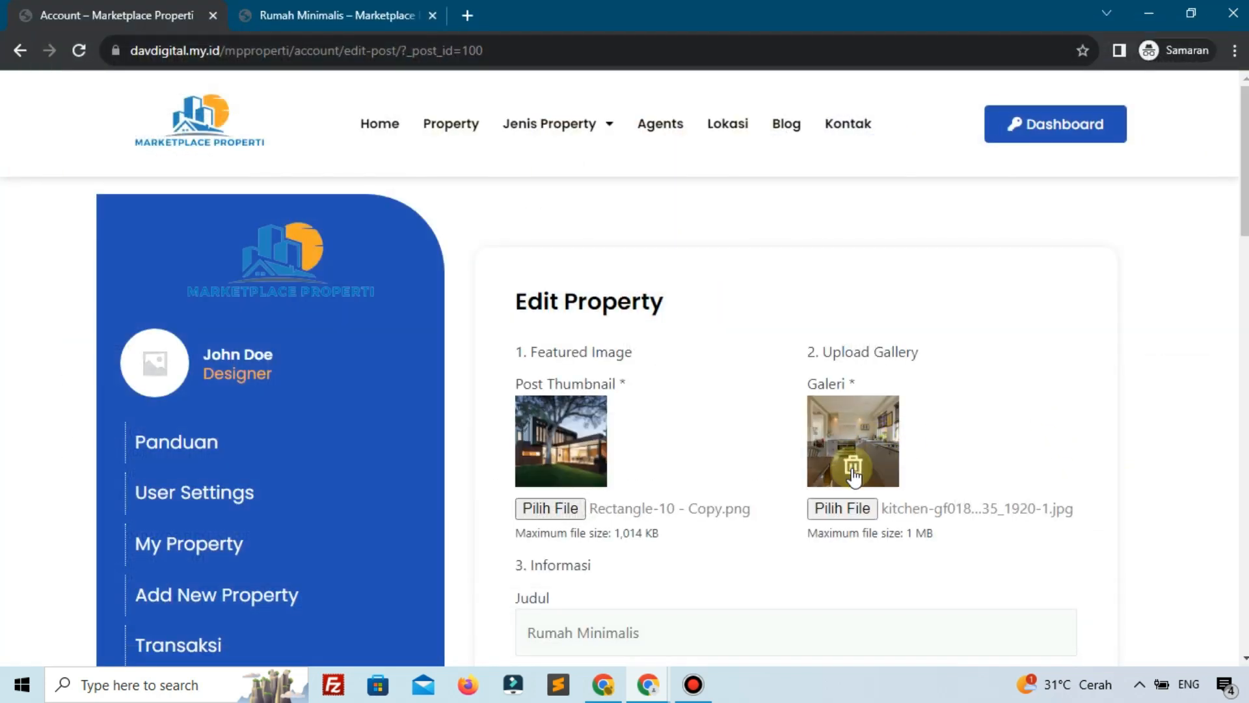
# Choose three Rectangle-10 house images for the Galeri gallery field
pyautogui.click(848, 511)
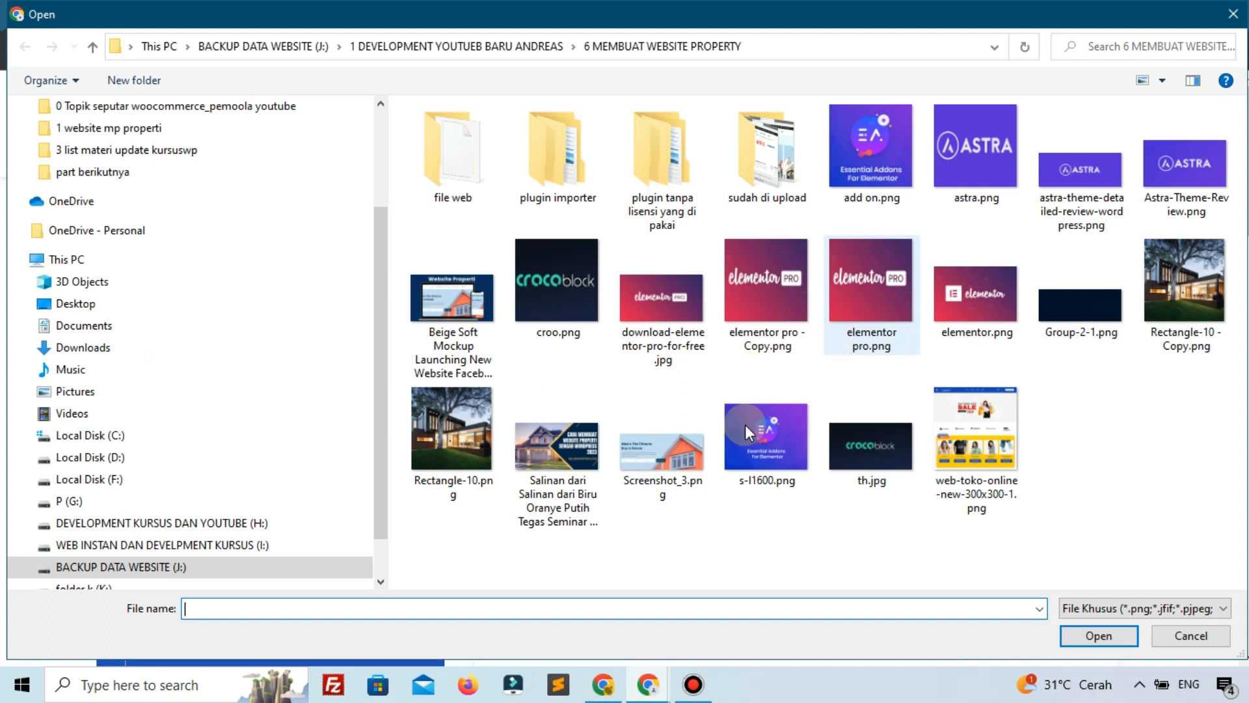
pyautogui.click(452, 429)
pyautogui.keyDown('ctrl'); pyautogui.click(1184, 280); pyautogui.keyUp('ctrl')
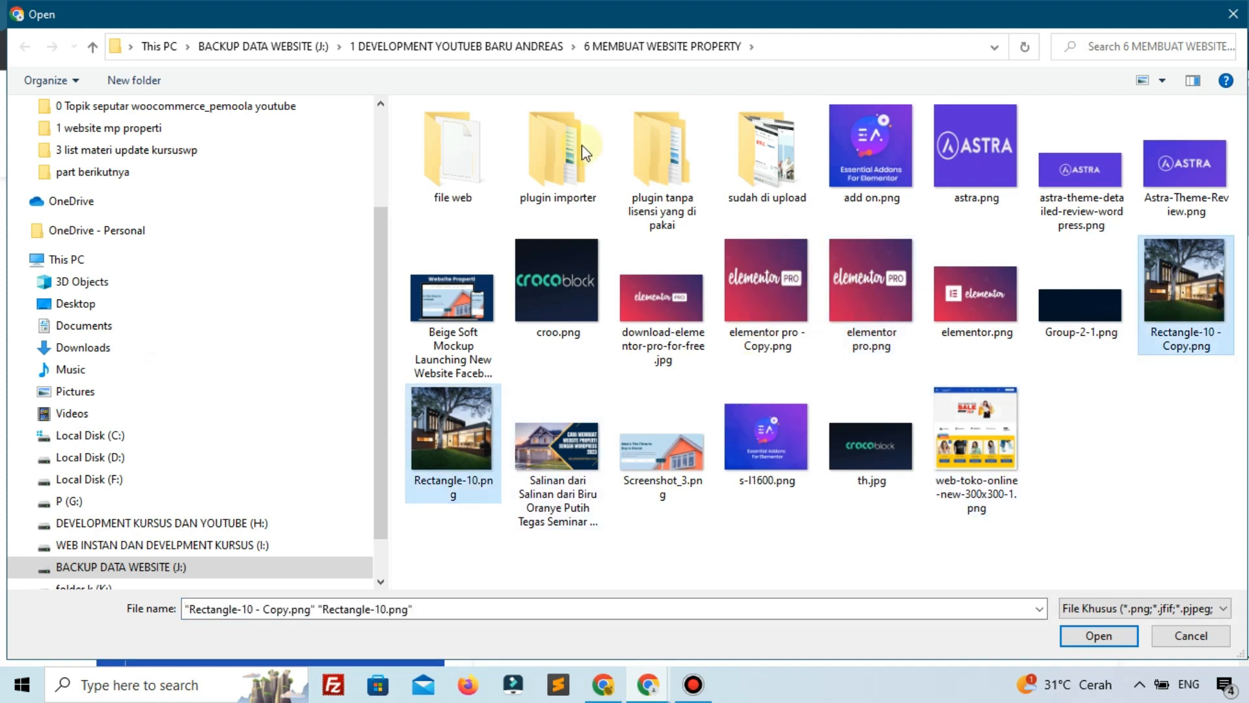
pyautogui.press('Return')
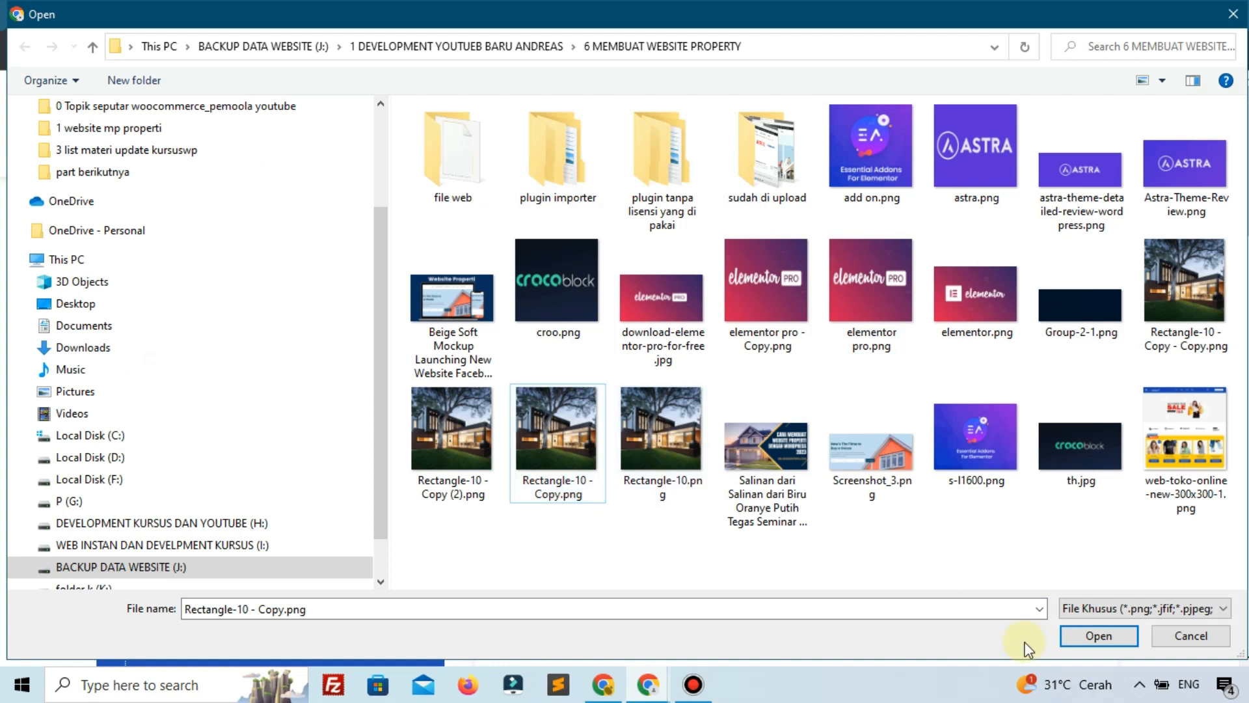
pyautogui.click(1090, 640)
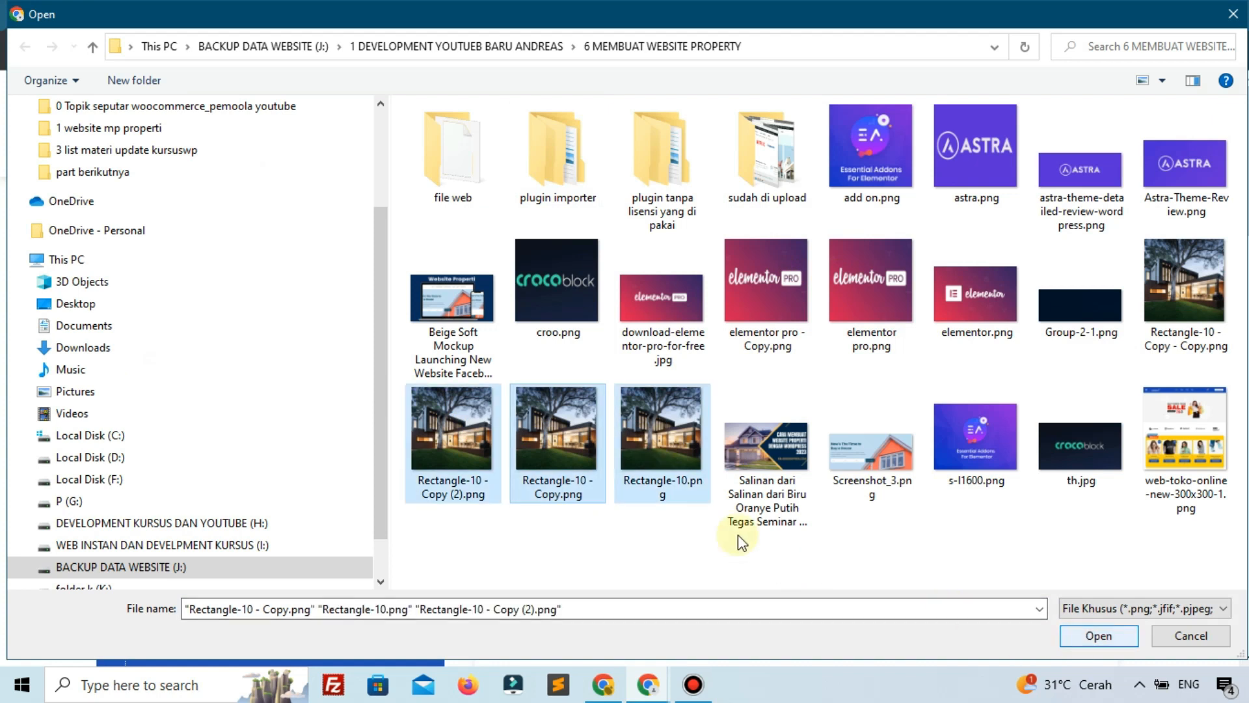
# Replace the Harga price with 5608777
pyautogui.scroll(-5, 657, 446)
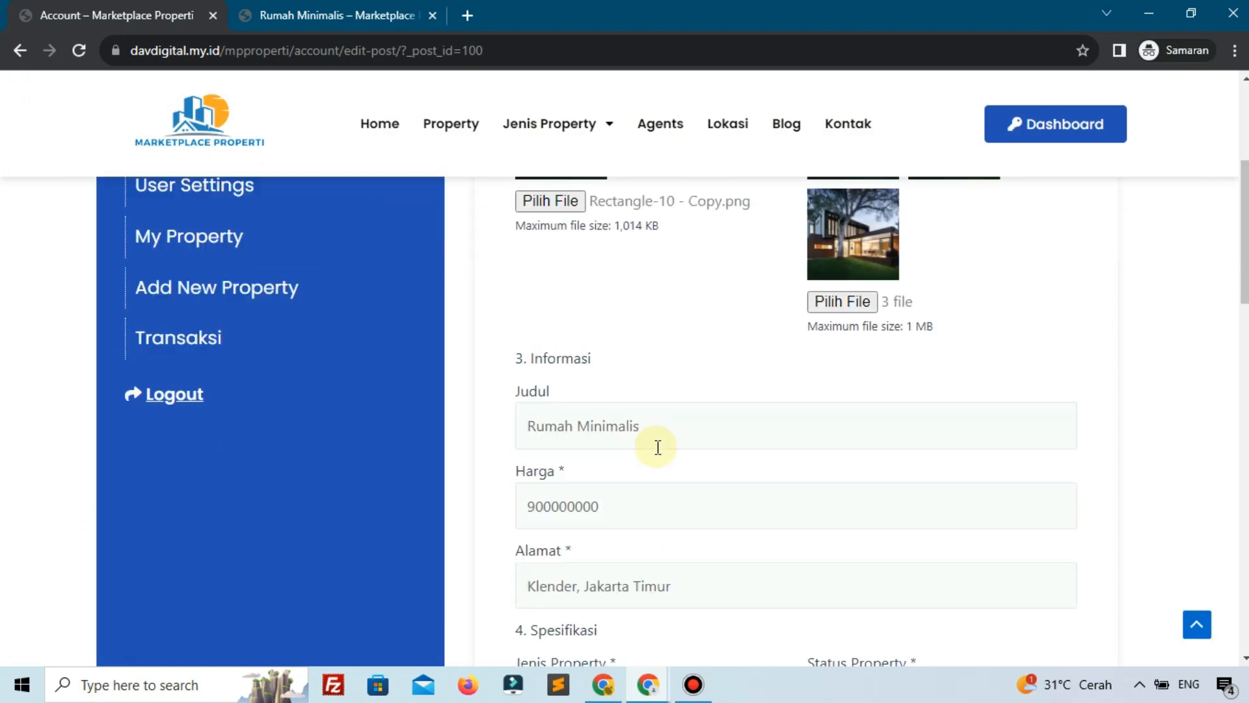
pyautogui.scroll(-1, 658, 447)
pyautogui.doubleClick(657, 446)
pyautogui.write('5608777')
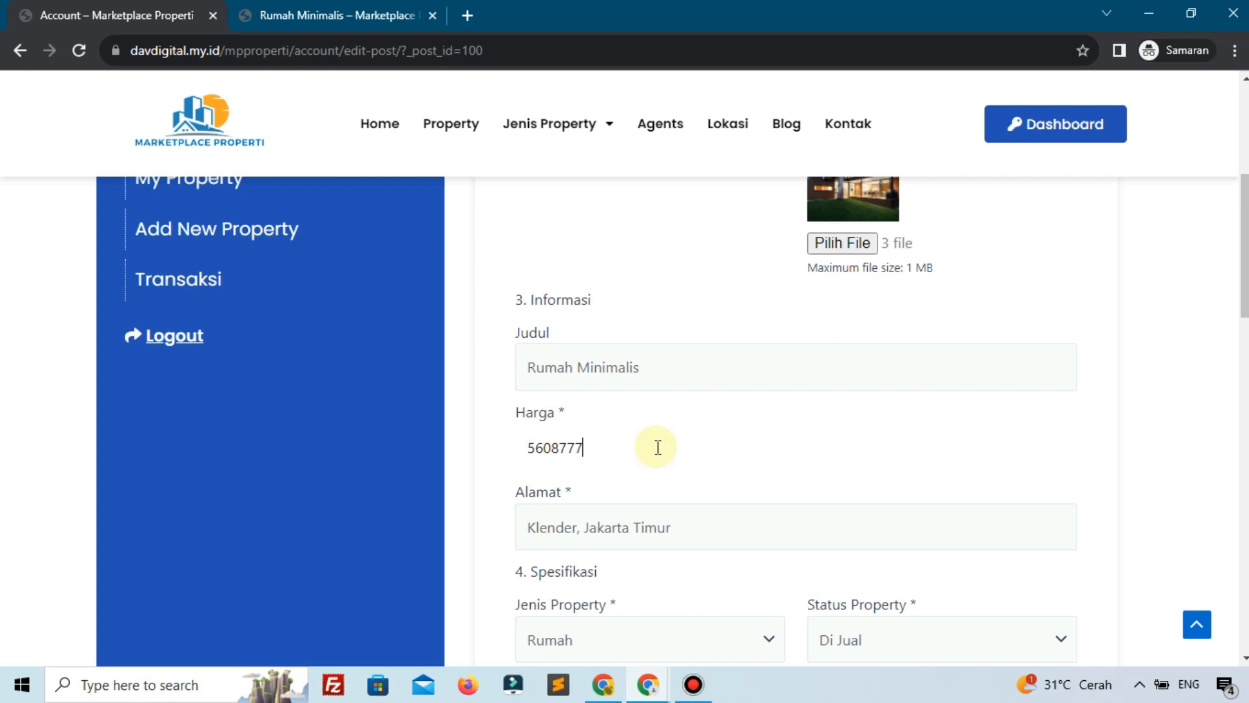
# Submit the edit with Update Property and go to the Rumah Minimalis page
pyautogui.scroll(-7, 657, 446)
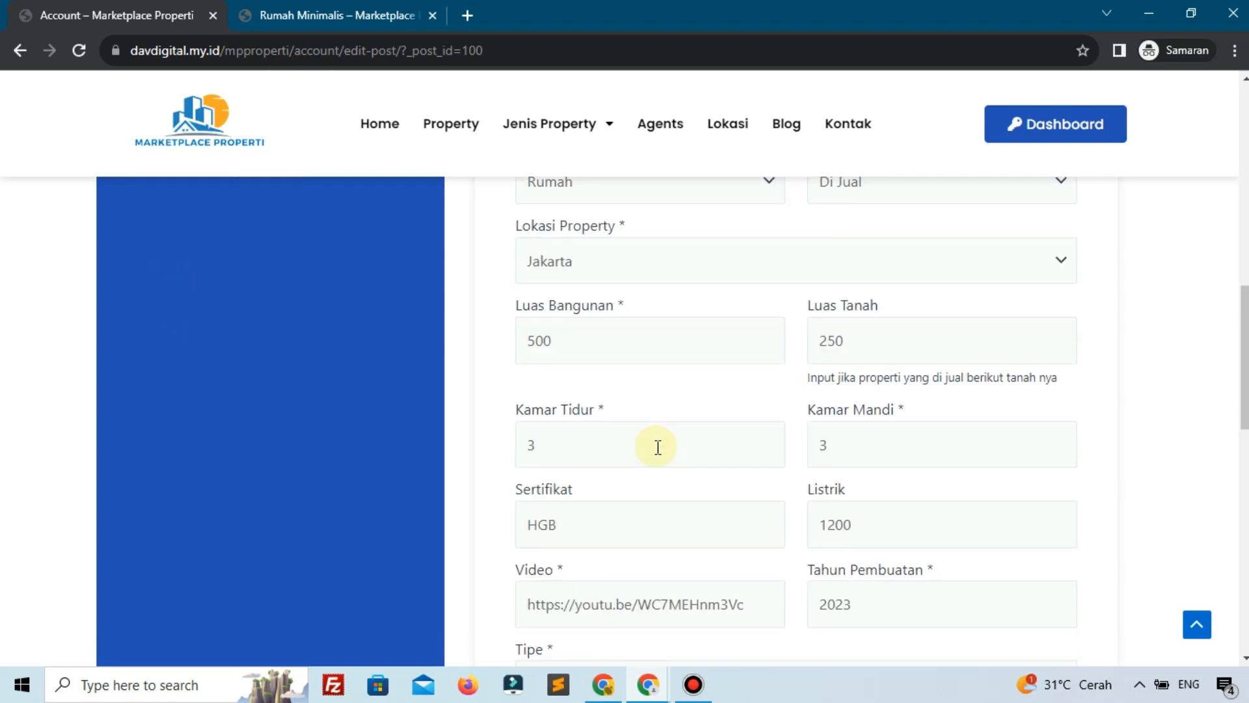
pyautogui.scroll(-10, 658, 446)
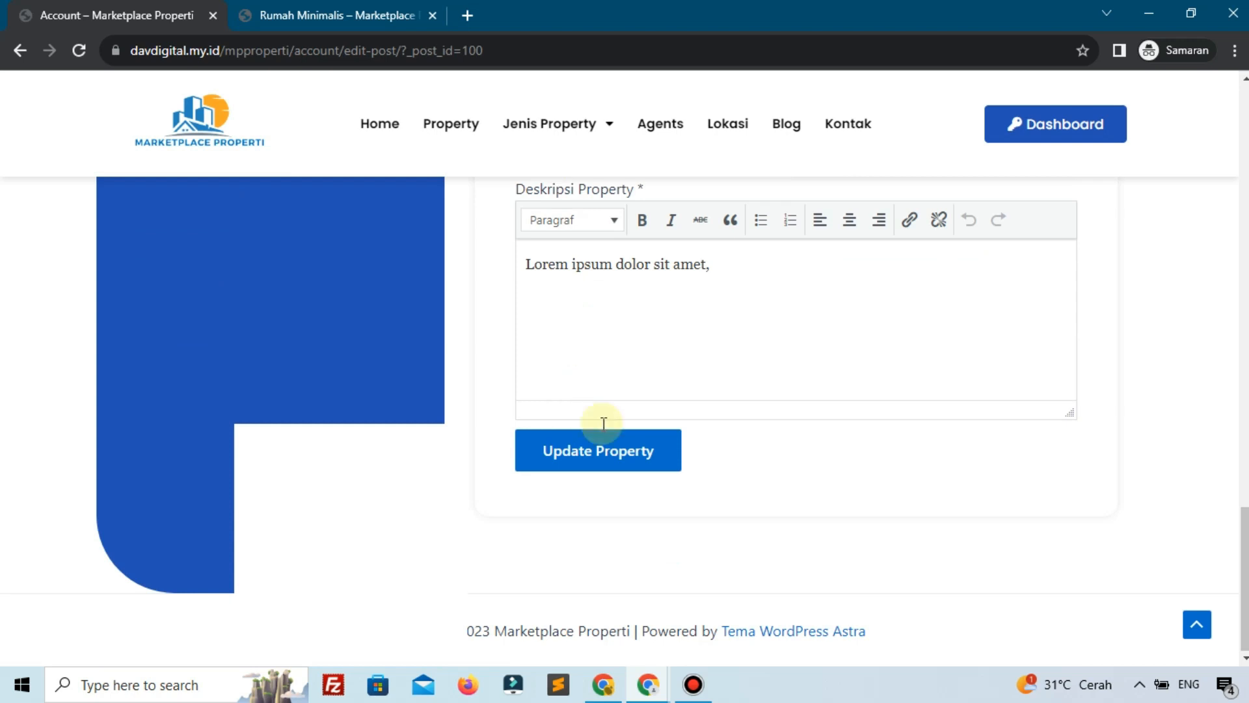
pyautogui.click(605, 459)
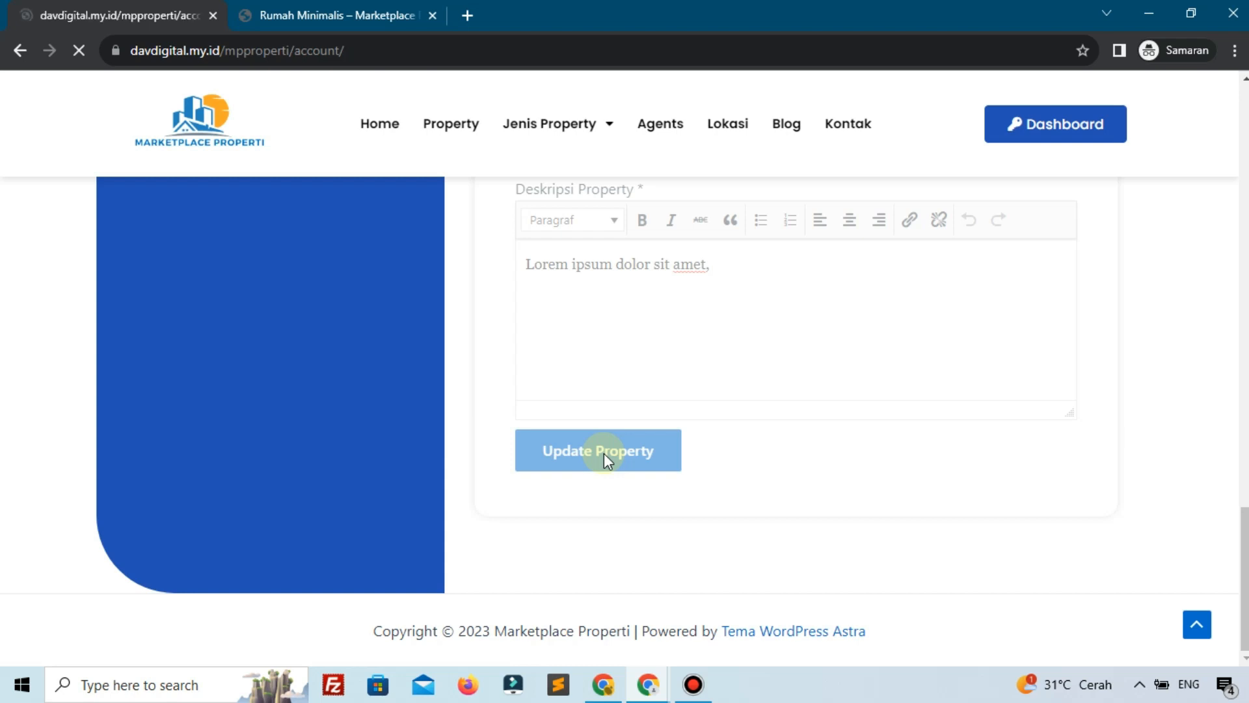
pyautogui.click(312, 5)
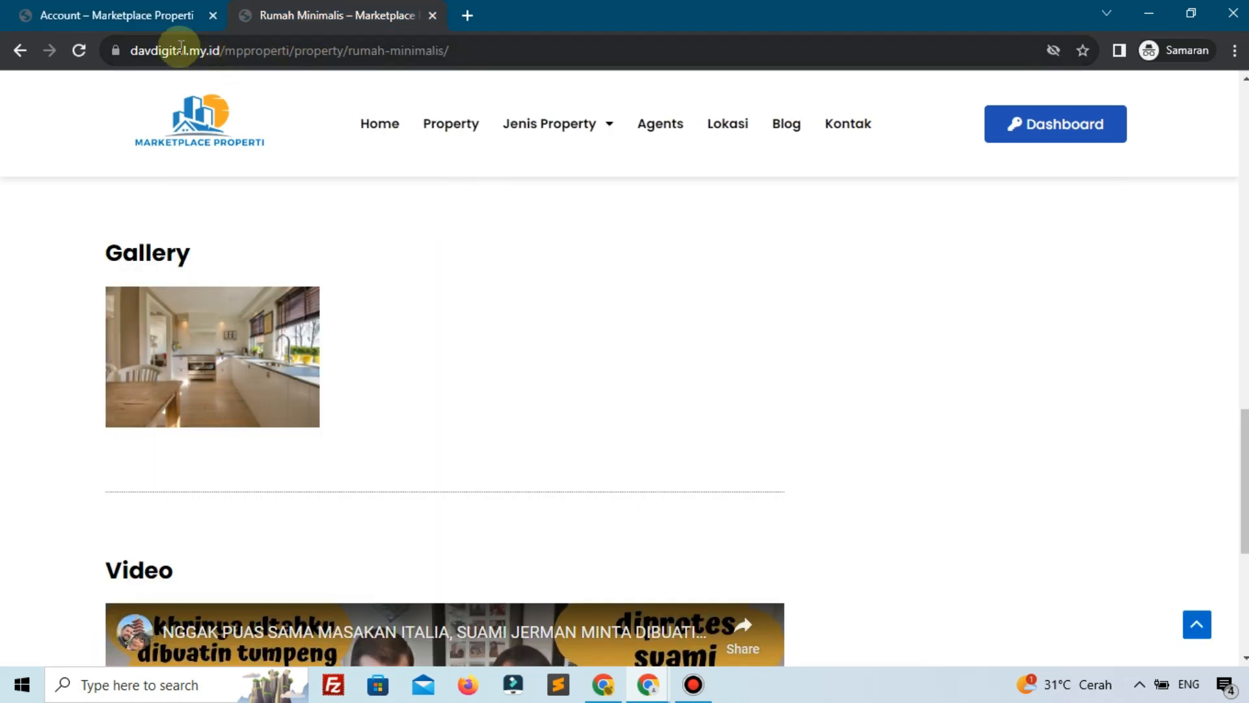
# Reload the property page and check the Rp.5.608.777 price and house gallery images
pyautogui.click(78, 50)
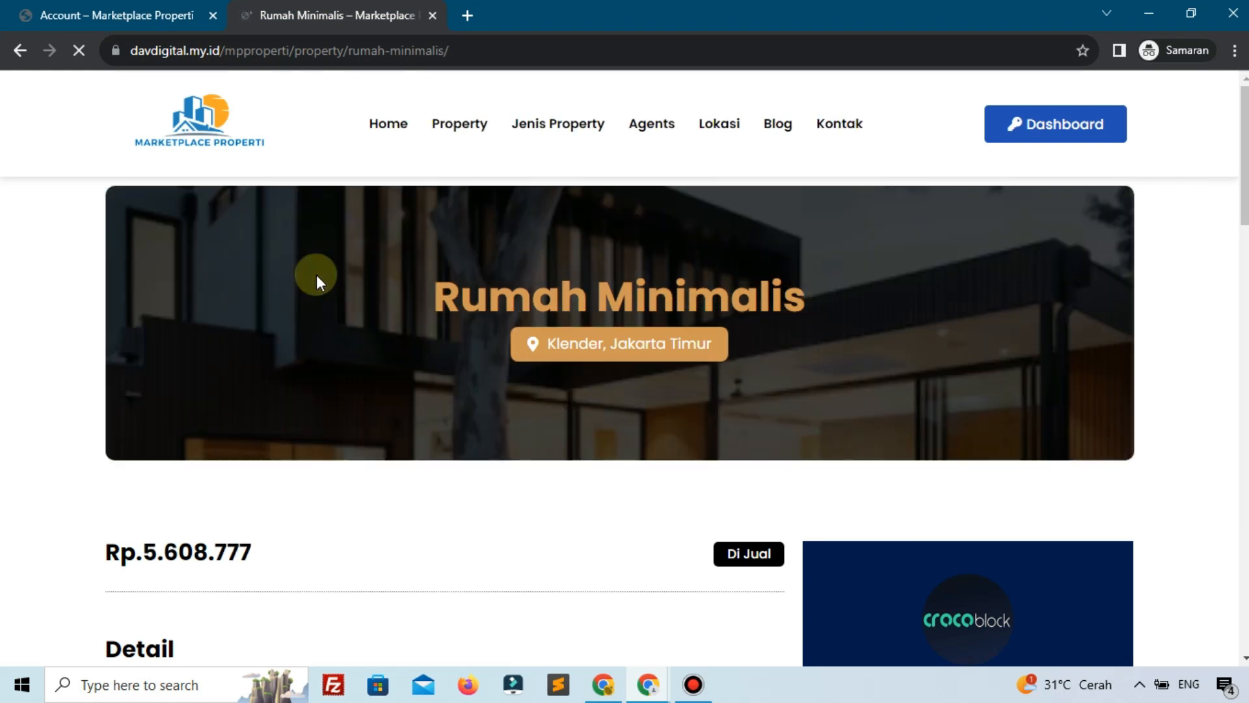
pyautogui.scroll(-5, 531, 335)
pyautogui.scroll(-10, 531, 339)
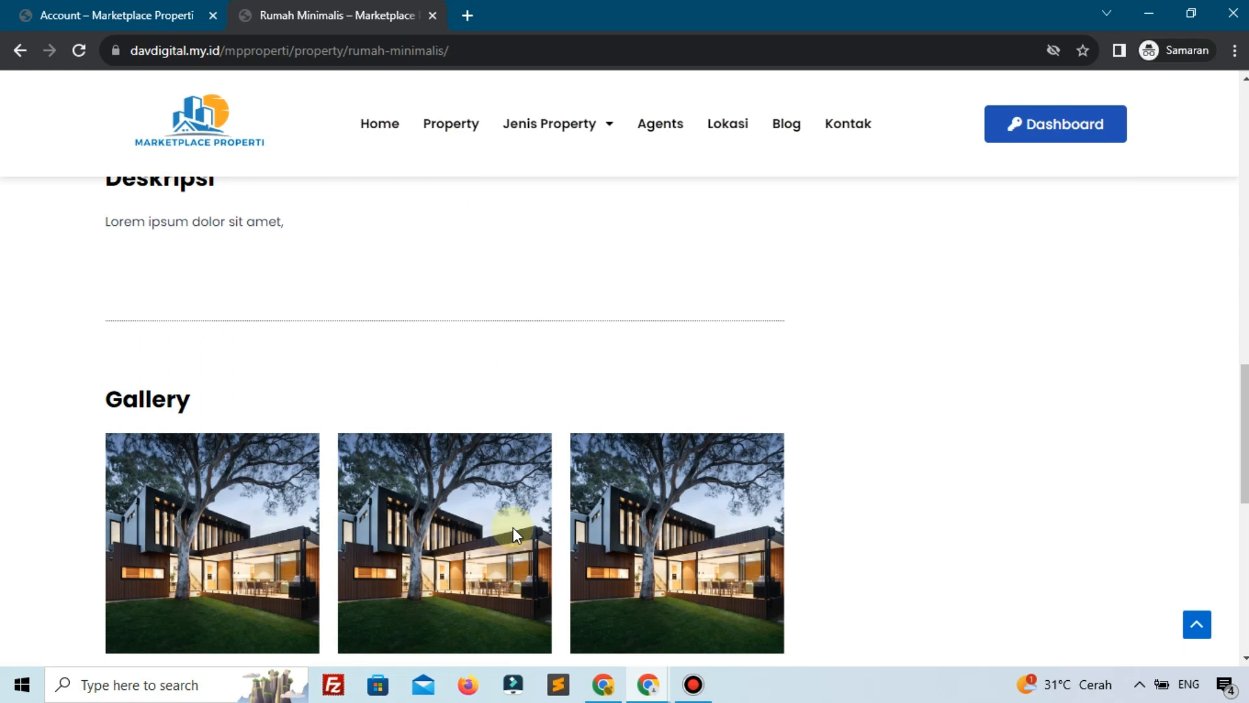
pyautogui.scroll(10, 513, 527)
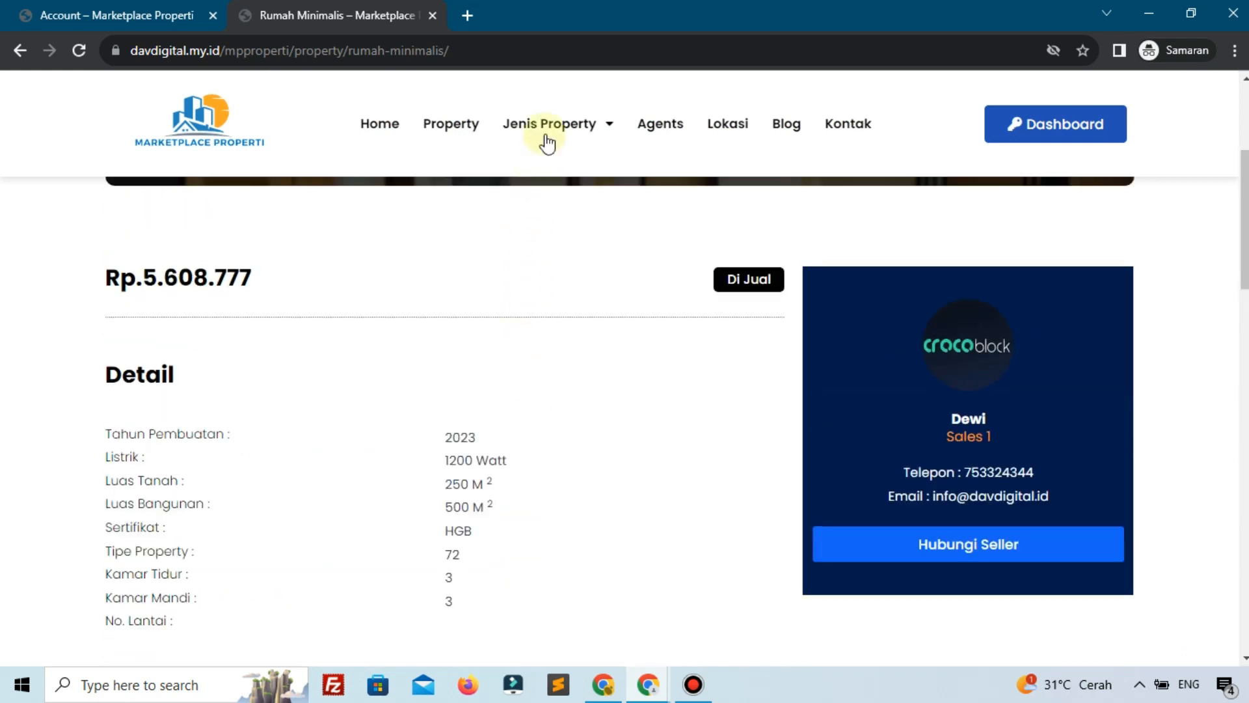
# View the Rumah and Hotel category listings, then the home page's Rumah Minimalis card
pyautogui.moveTo(547, 133)
pyautogui.click(548, 162)
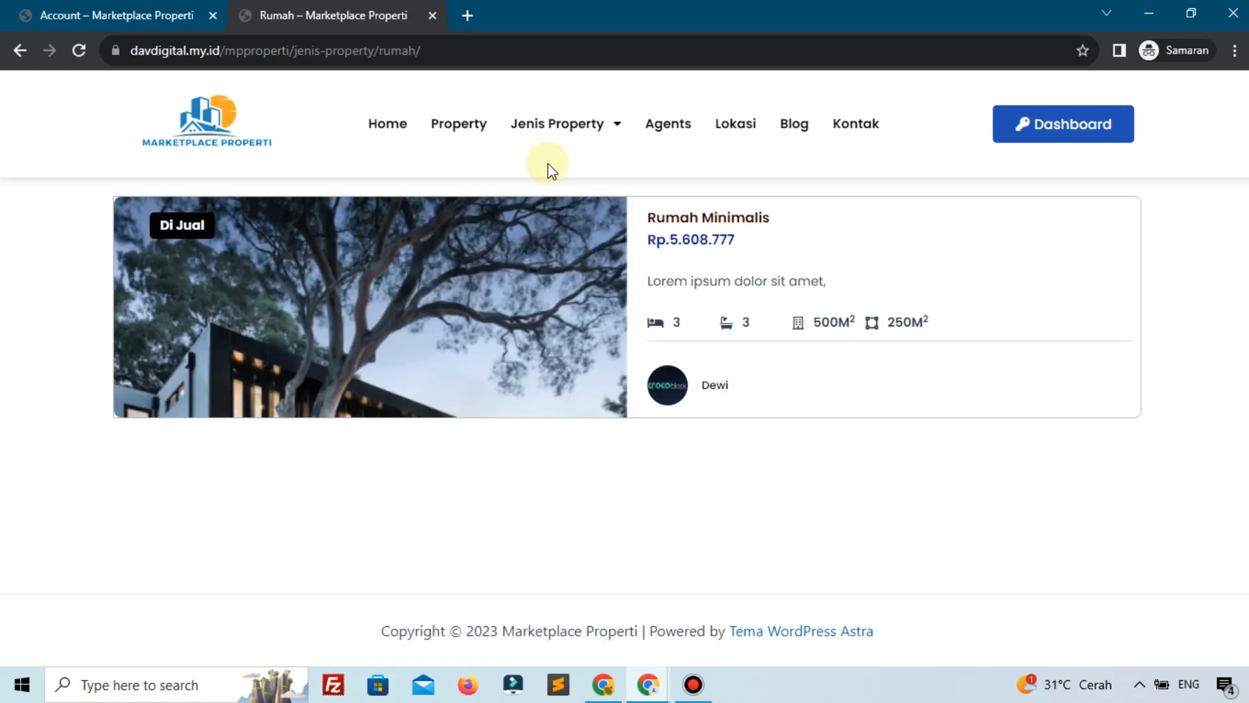
pyautogui.moveTo(571, 135)
pyautogui.click(563, 211)
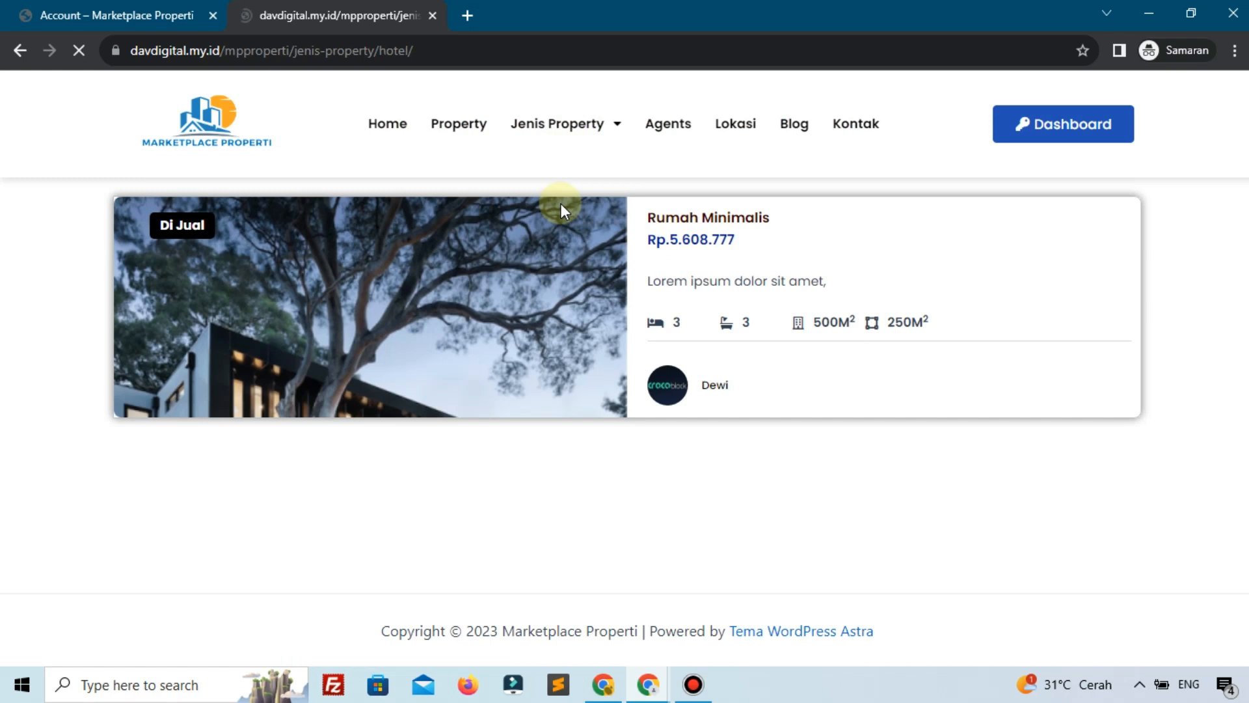
pyautogui.click(385, 134)
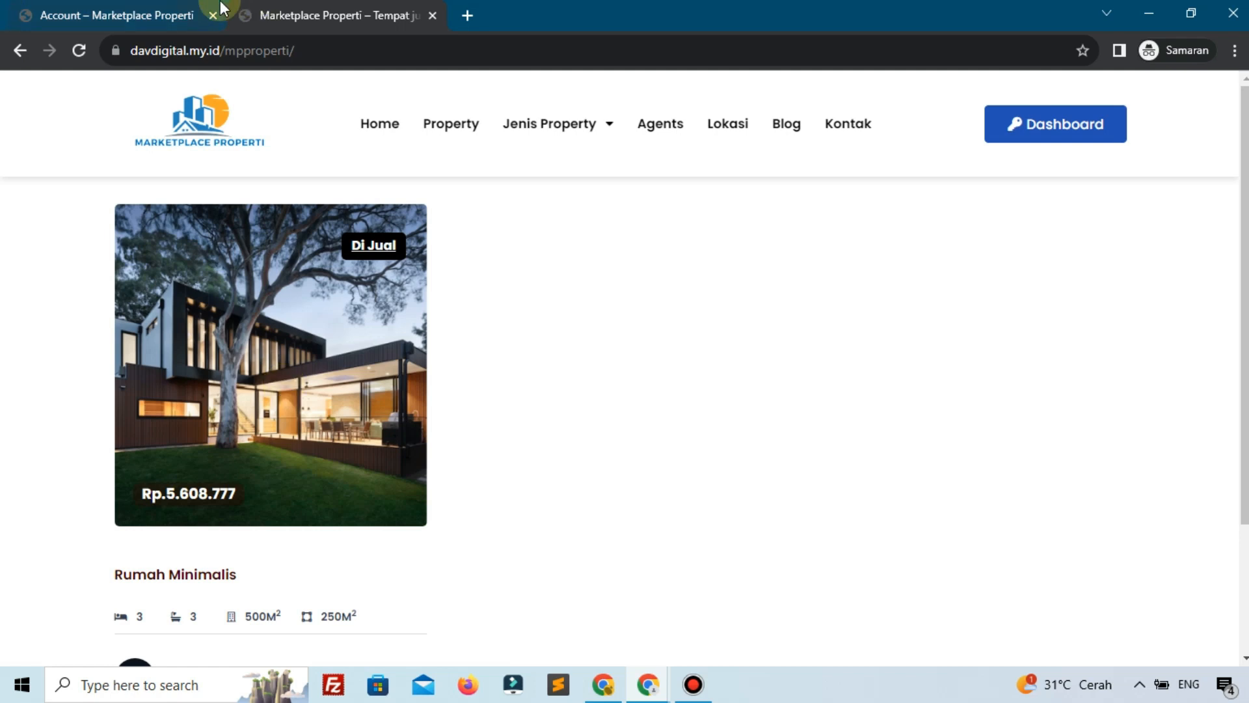
# Close the incognito front-end window and return to the Edit Property page
pyautogui.click(1228, 26)
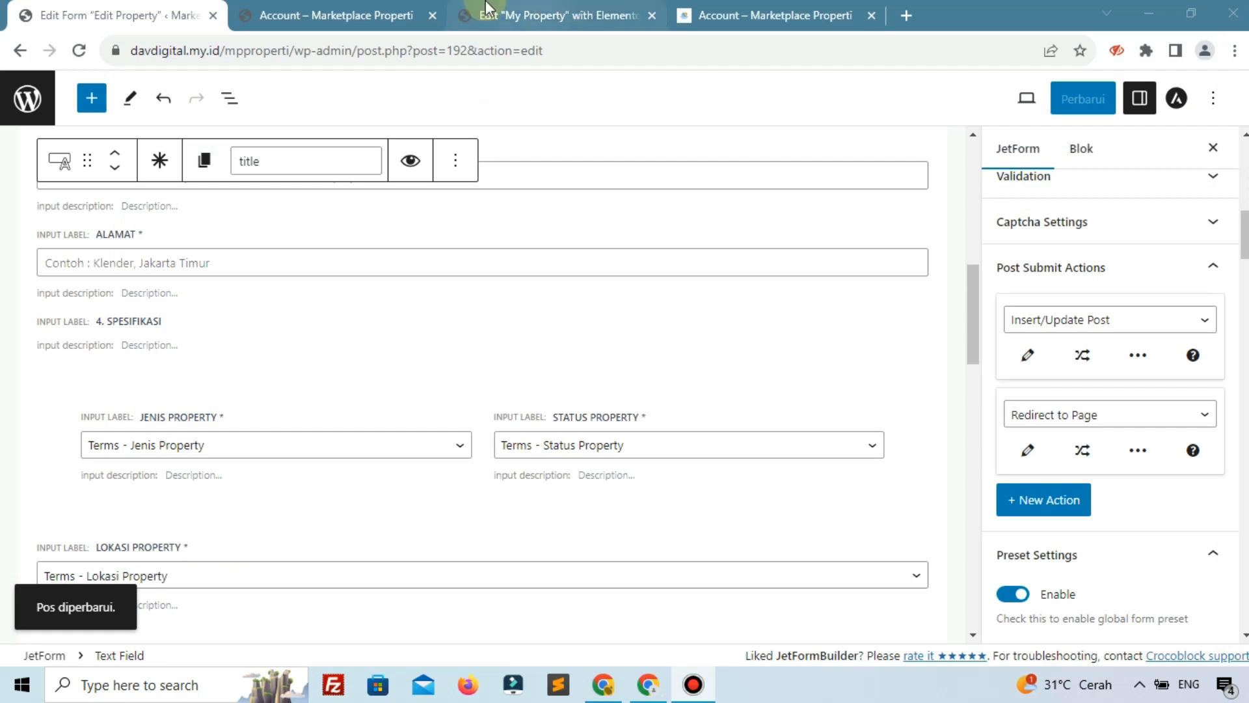
pyautogui.click(387, 7)
pyautogui.scroll(-3, 316, 412)
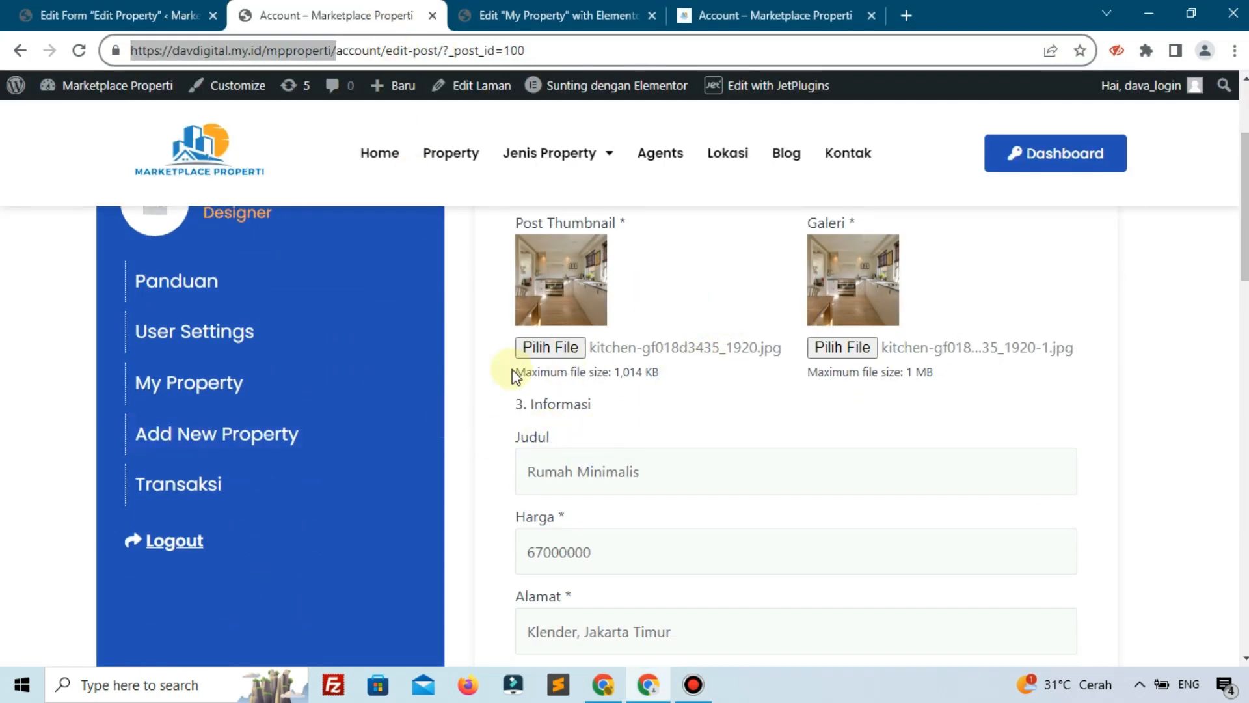
pyautogui.scroll(3, 508, 371)
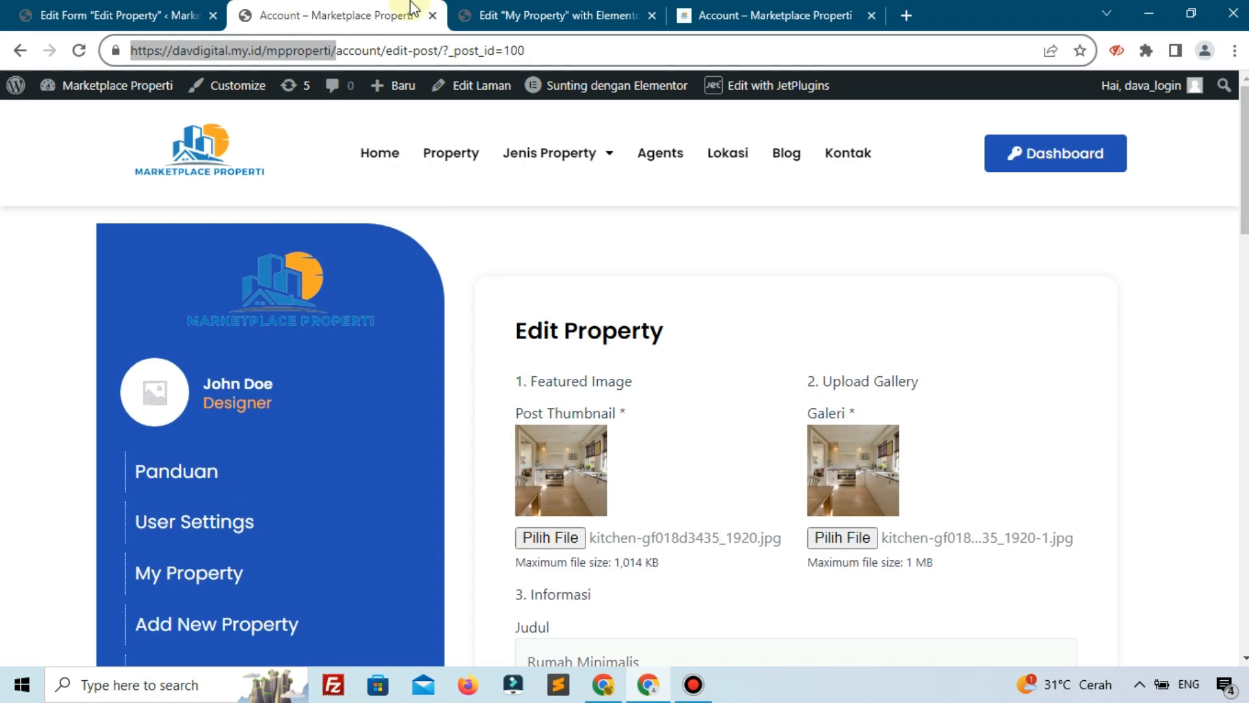
# Close the Elementor and both Account tabs, heading back to the WordPress dashboard
pyautogui.click(576, 15)
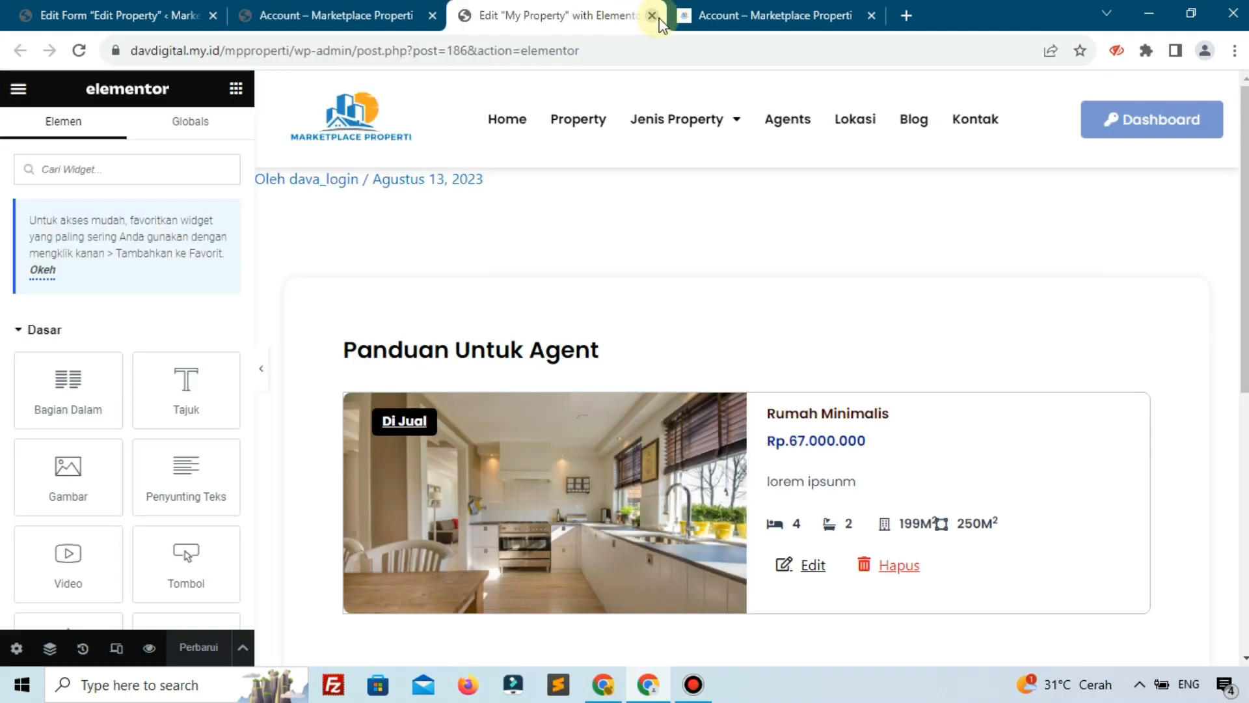
pyautogui.click(652, 16)
pyautogui.click(652, 15)
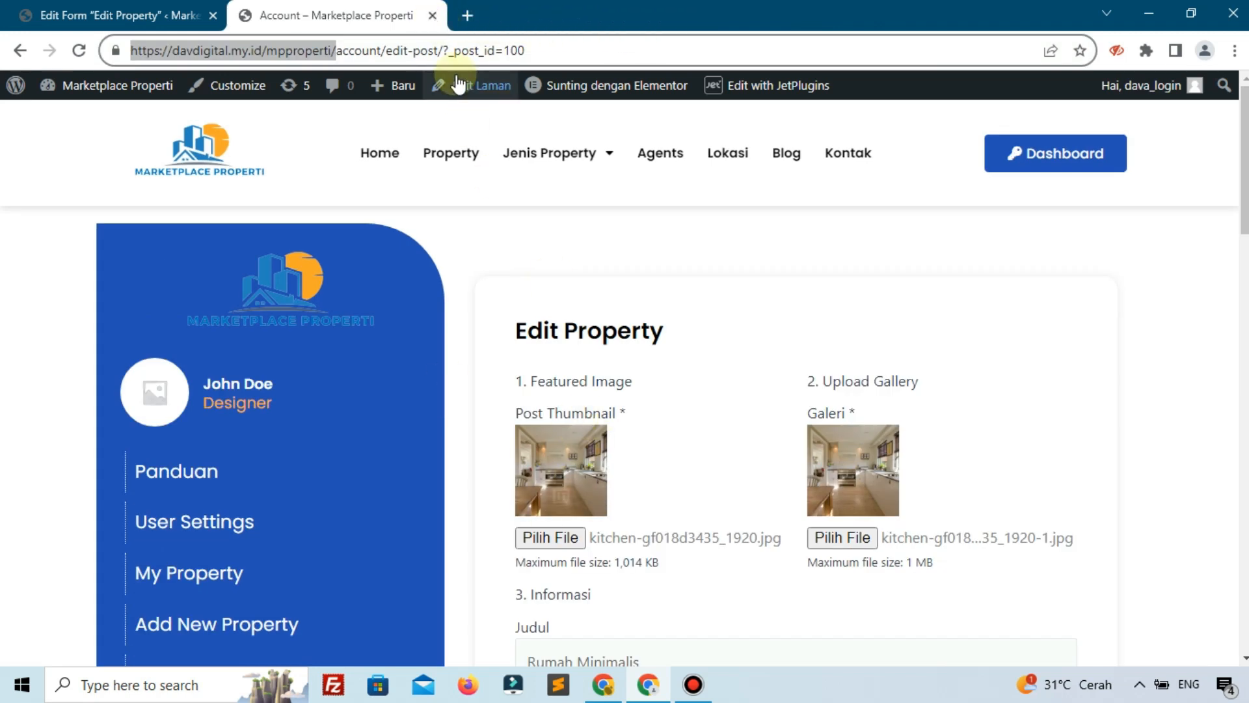
pyautogui.click(432, 15)
pyautogui.scroll(8, 293, 260)
pyautogui.click(29, 101)
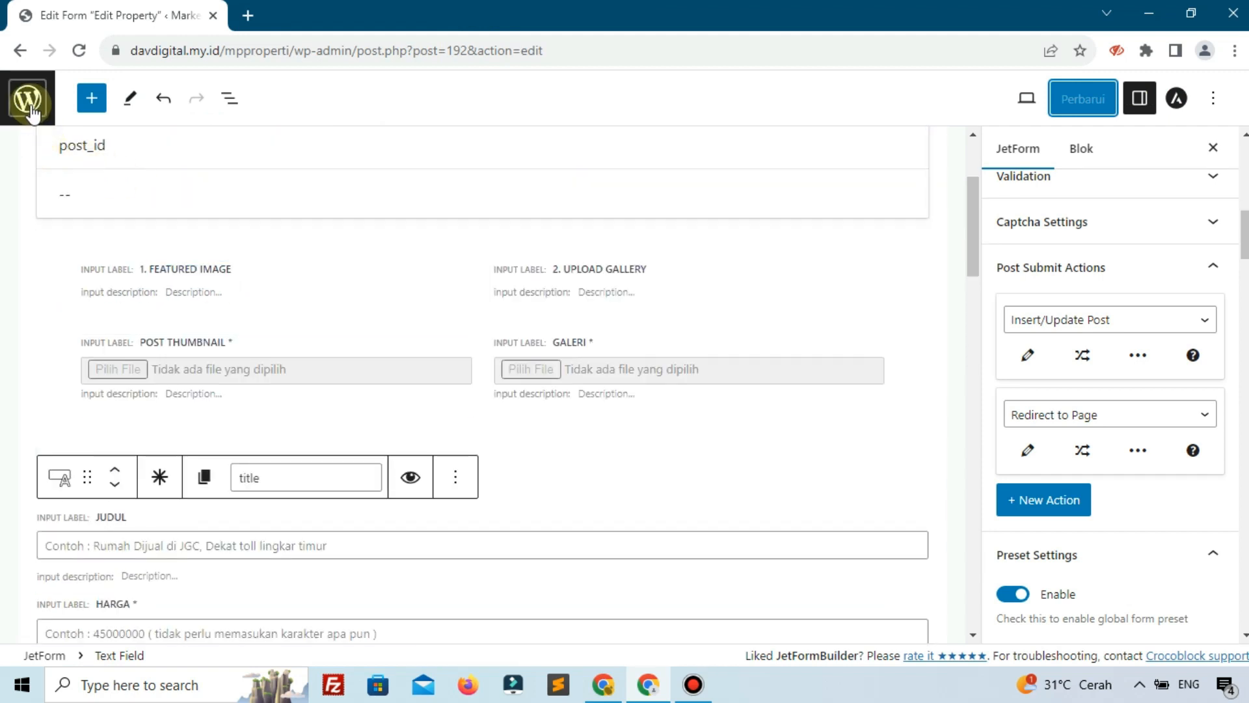